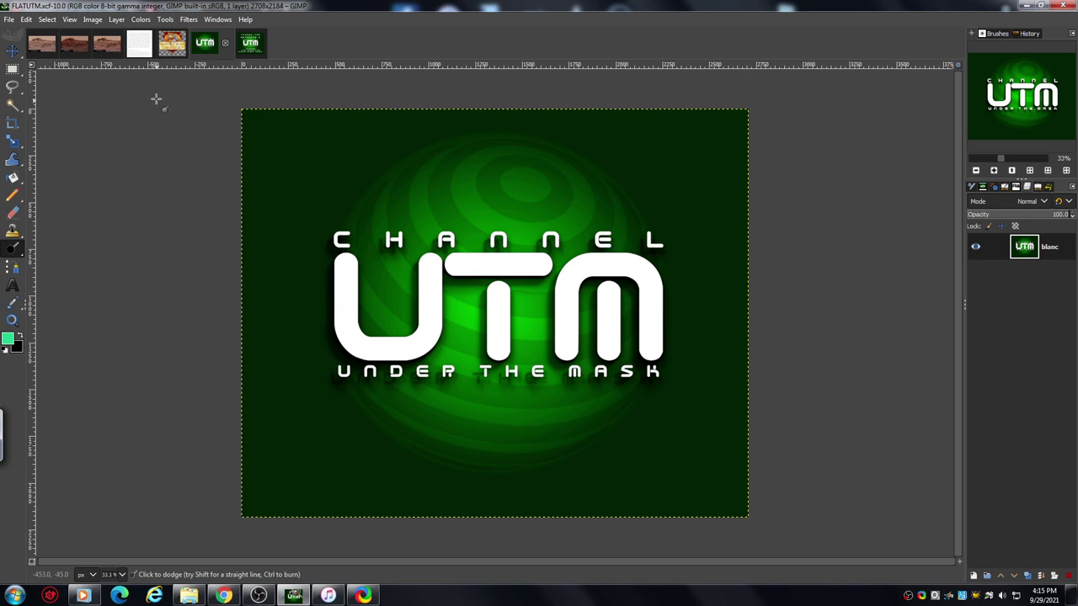
# - Switch from the logo images to the Vera Rubin Ridge photo 'sol1745 mars raw resize'
pyautogui.click(172, 46)
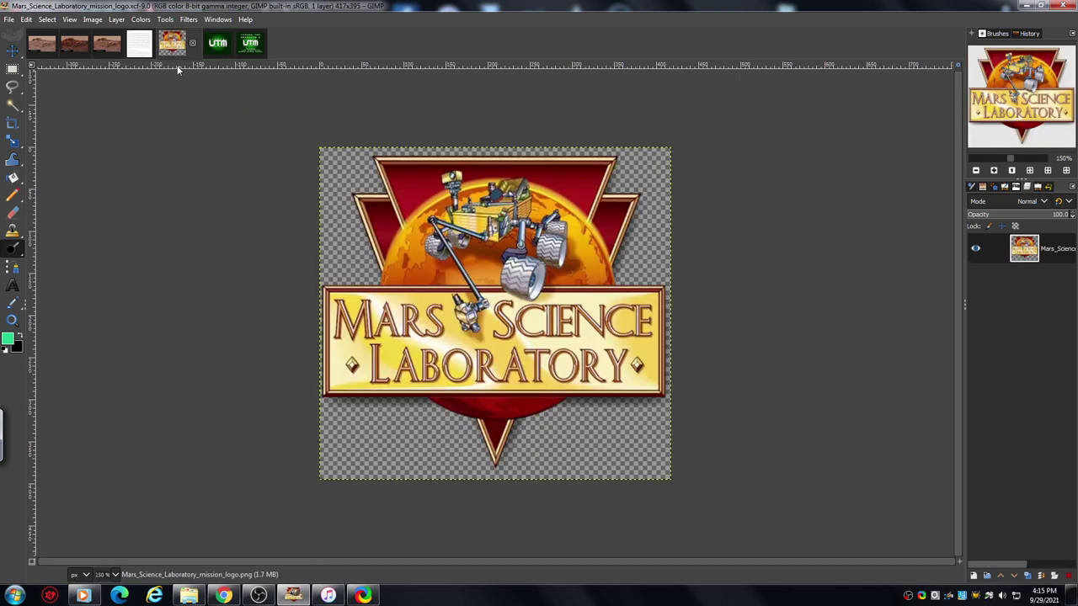
pyautogui.click(41, 47)
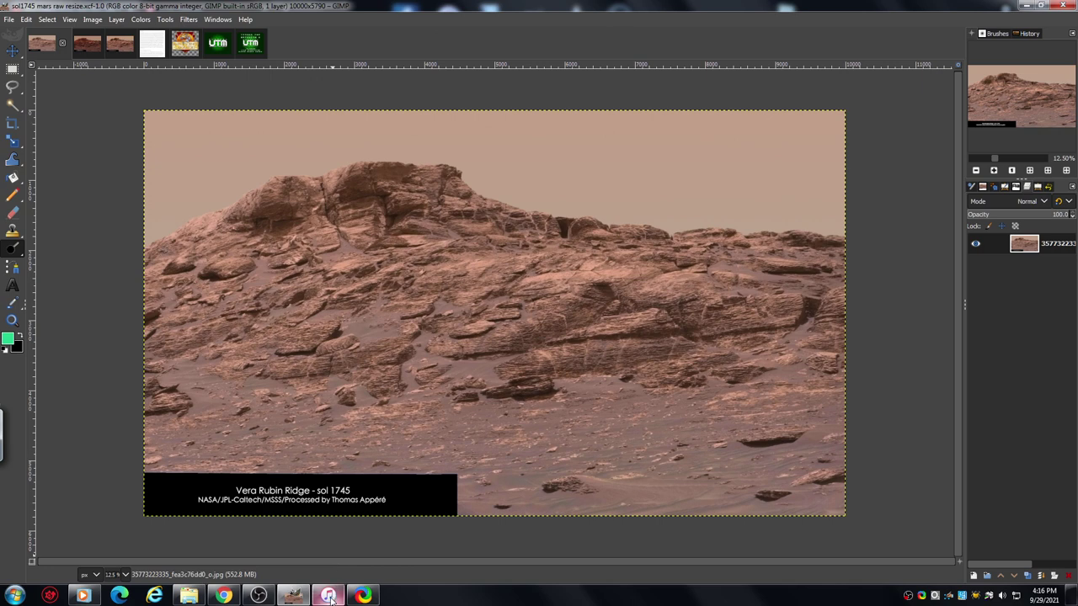
pyautogui.moveTo(328, 597)
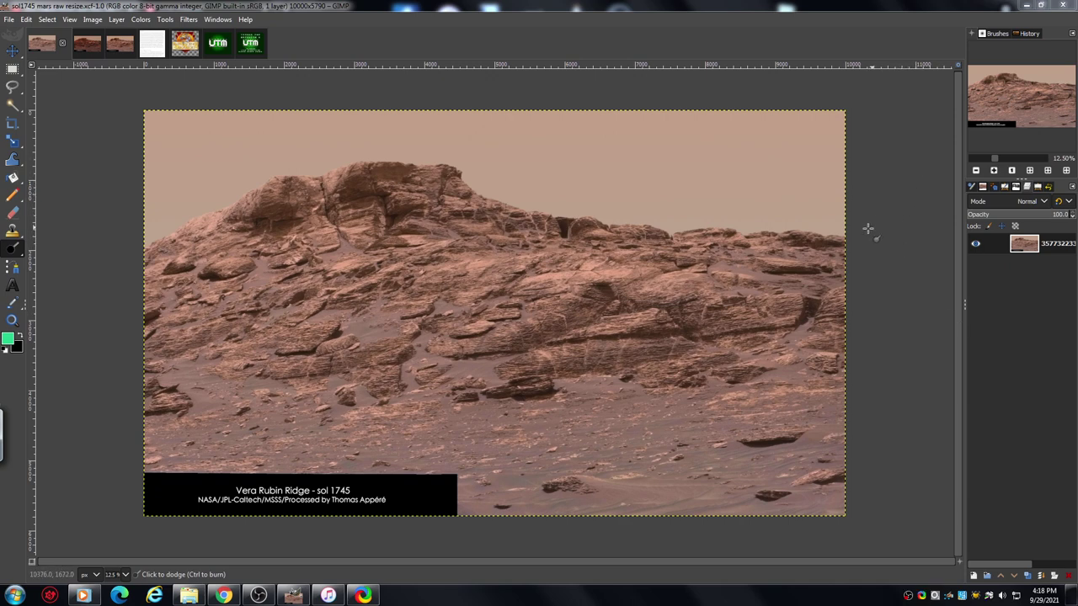
# - Zoom in twice on the raw photo's cliff face, then switch to the 'sol1745 mars wkoon BWtint 2 layer' image
pyautogui.click(995, 170)
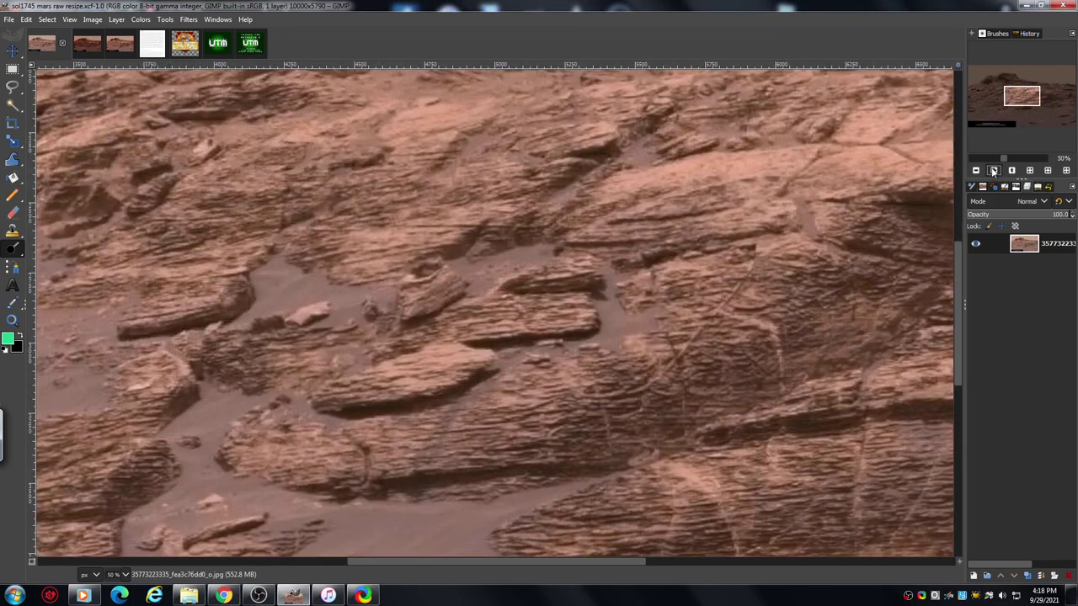
pyautogui.moveTo(1022, 96); pyautogui.dragTo(996, 83)
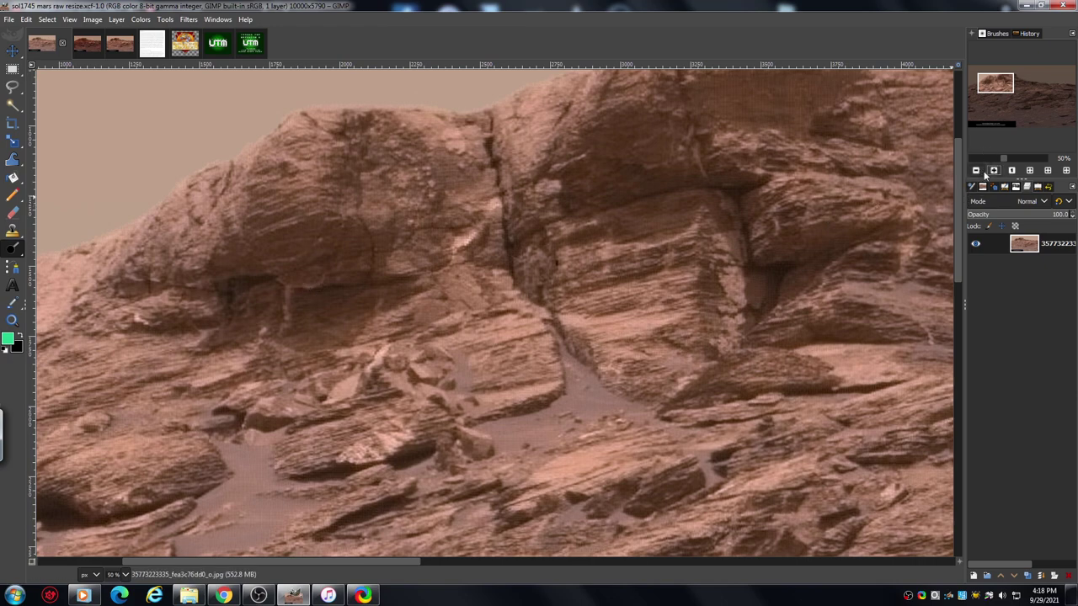
pyautogui.click(995, 170)
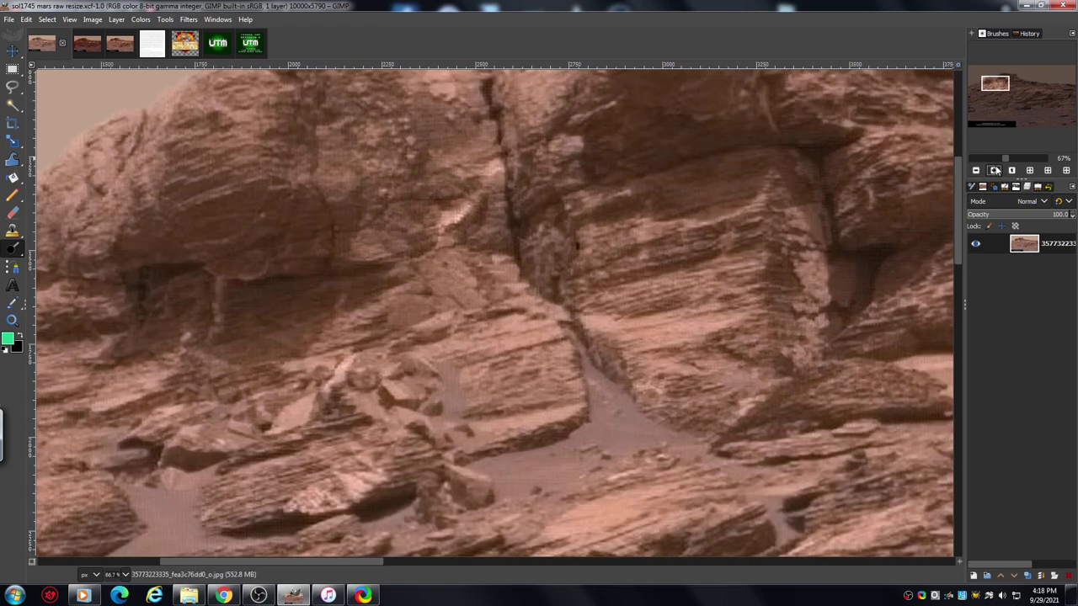
pyautogui.click(118, 46)
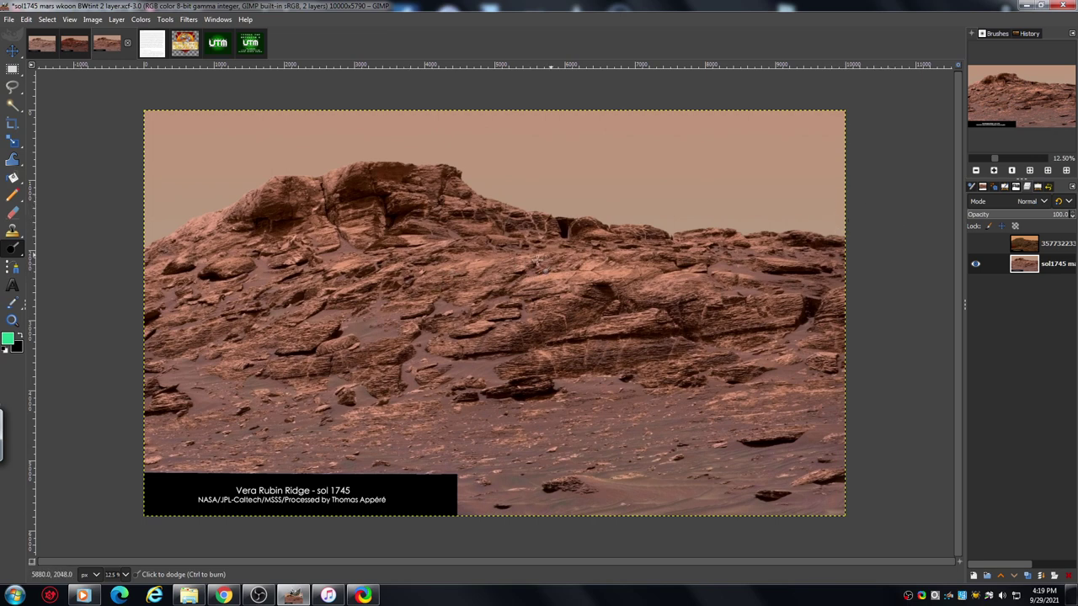
# - Zoom the tinted image in to 150% on the cliff crack
pyautogui.click(994, 171)
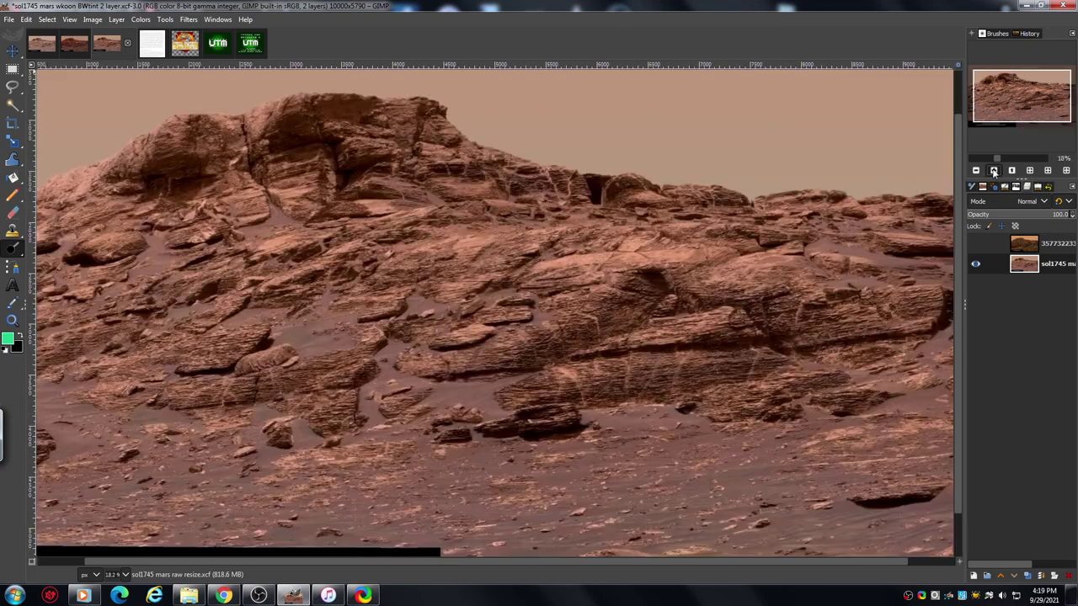
pyautogui.click(994, 171)
pyautogui.click(994, 171)
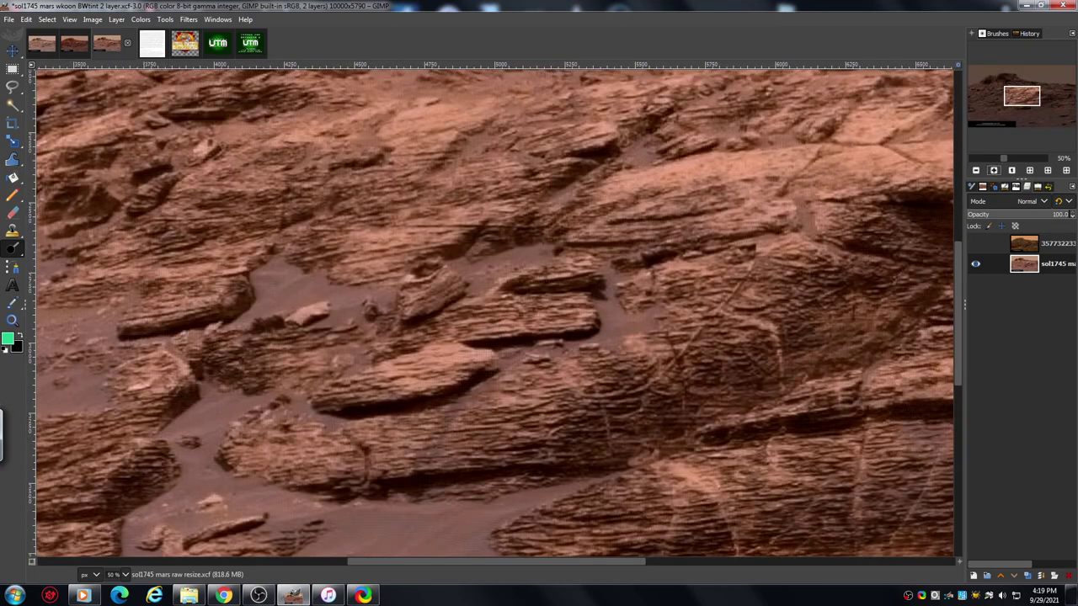
pyautogui.moveTo(1017, 94); pyautogui.dragTo(993, 82)
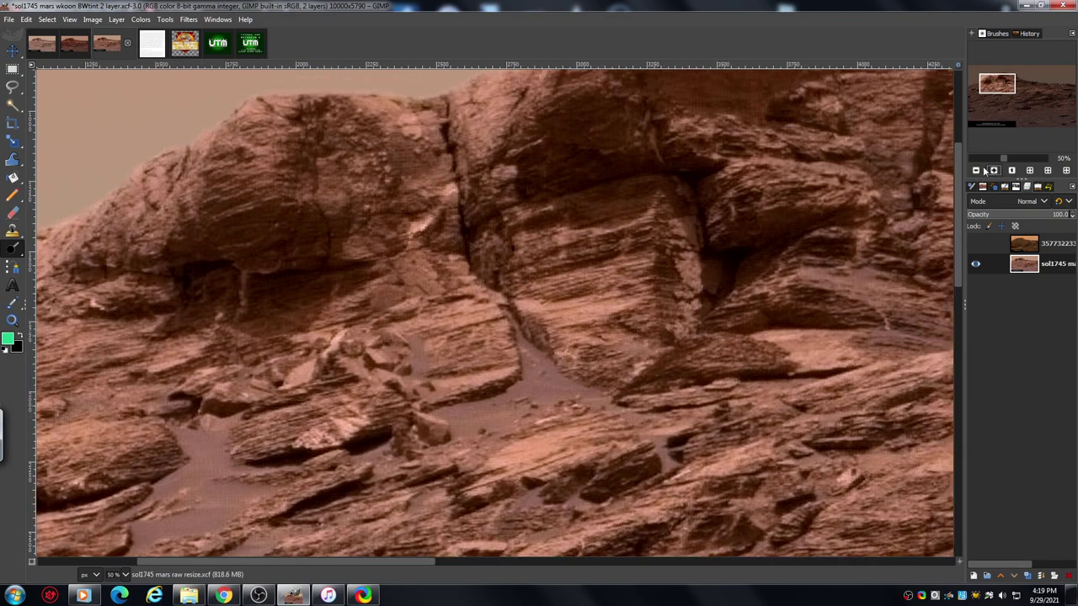
pyautogui.click(994, 171)
pyautogui.click(994, 171)
pyautogui.click(994, 171)
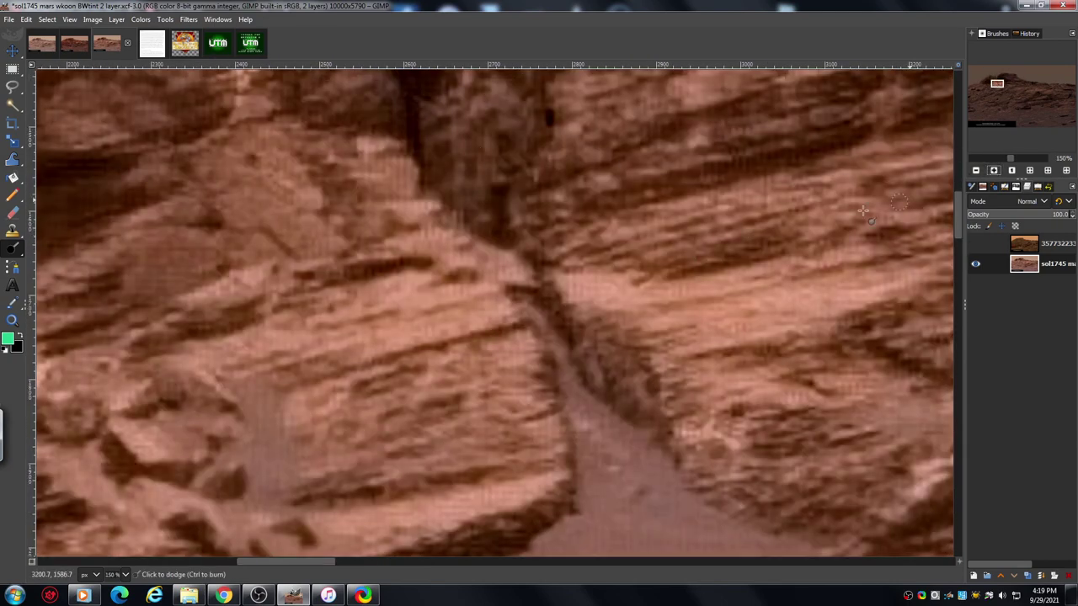
pyautogui.moveTo(957, 206)
pyautogui.mouseDown()
pyautogui.moveTo(957, 176)
pyautogui.moveTo(957, 185)
pyautogui.mouseUp()
# - Zoom back out to 25% and pan right along the ridge, then back to its left side
pyautogui.click(976, 171)
pyautogui.click(976, 171)
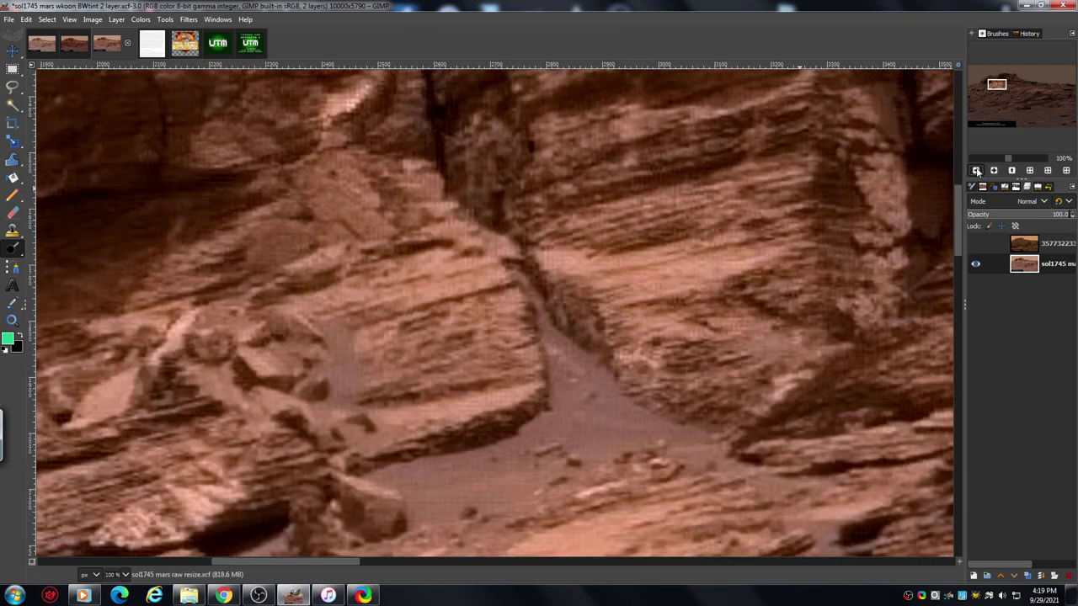
pyautogui.click(976, 171)
pyautogui.moveTo(957, 206)
pyautogui.mouseDown()
pyautogui.moveTo(956, 223)
pyautogui.moveTo(959, 197)
pyautogui.mouseUp()
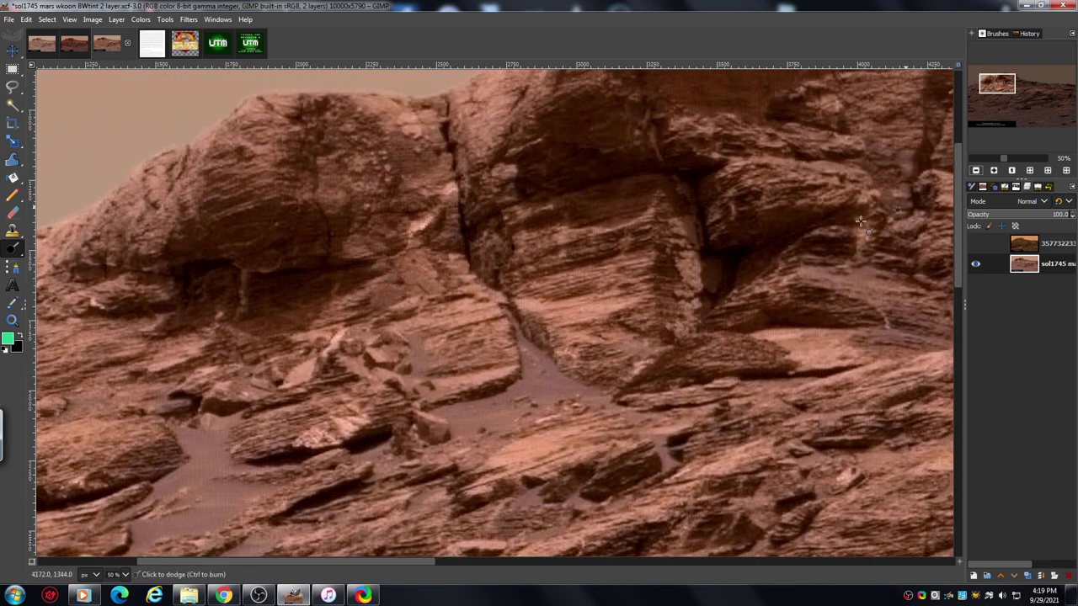
pyautogui.click(975, 171)
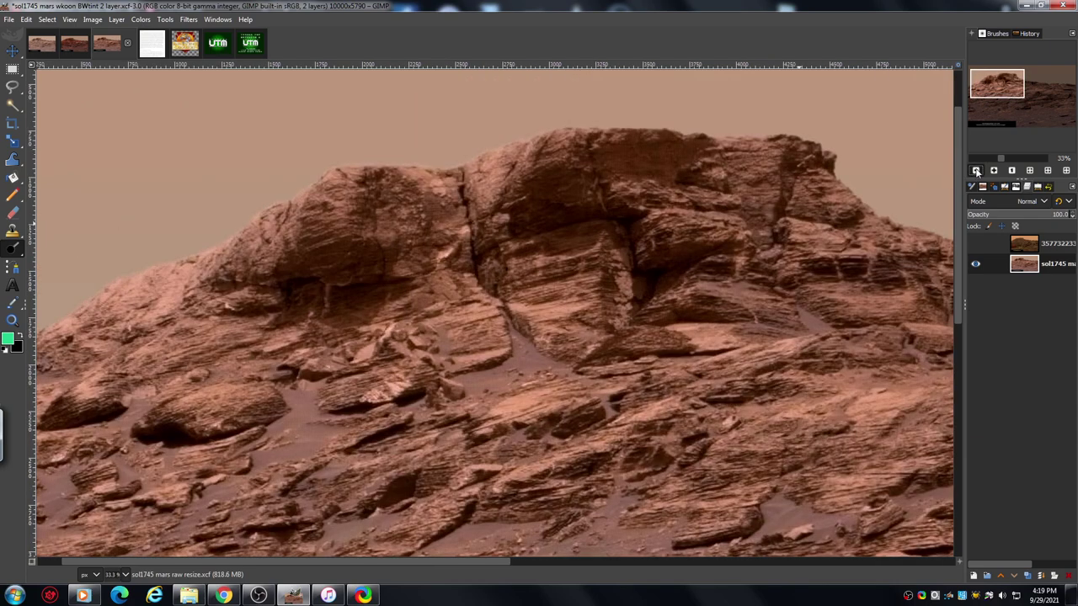
pyautogui.click(977, 171)
pyautogui.moveTo(999, 87)
pyautogui.mouseDown()
pyautogui.moveTo(1002, 98)
pyautogui.moveTo(1022, 98)
pyautogui.mouseUp()
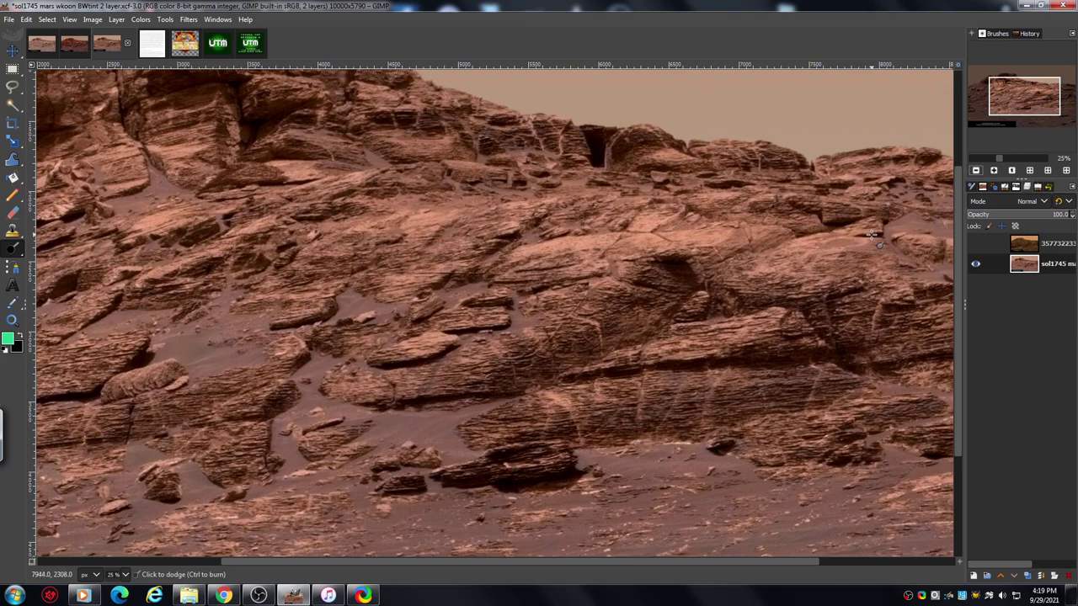
pyautogui.moveTo(1020, 100); pyautogui.dragTo(1030, 100)
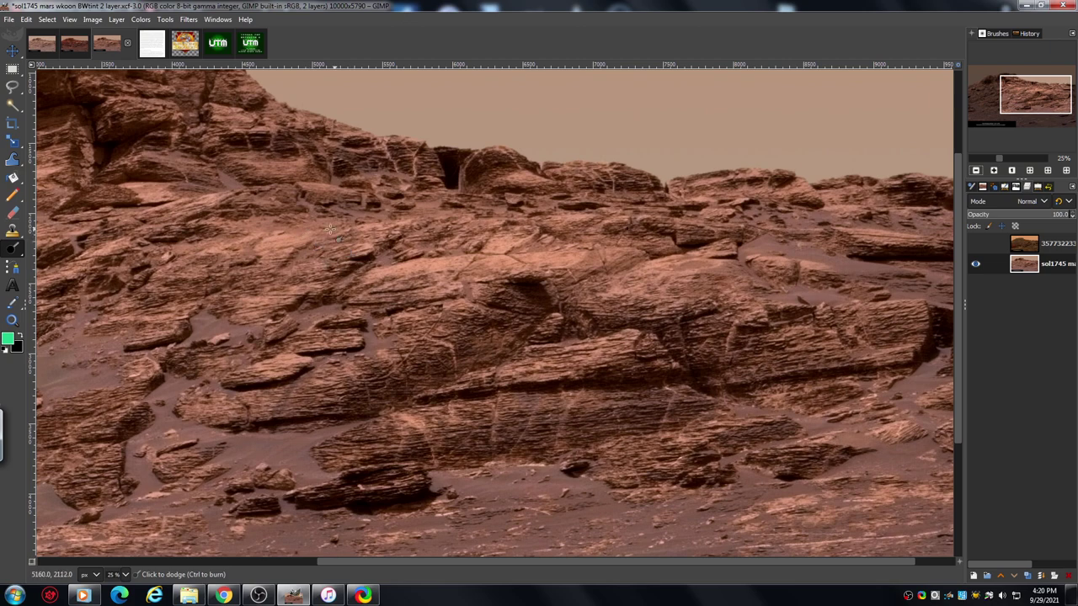
pyautogui.moveTo(1028, 96); pyautogui.dragTo(998, 91)
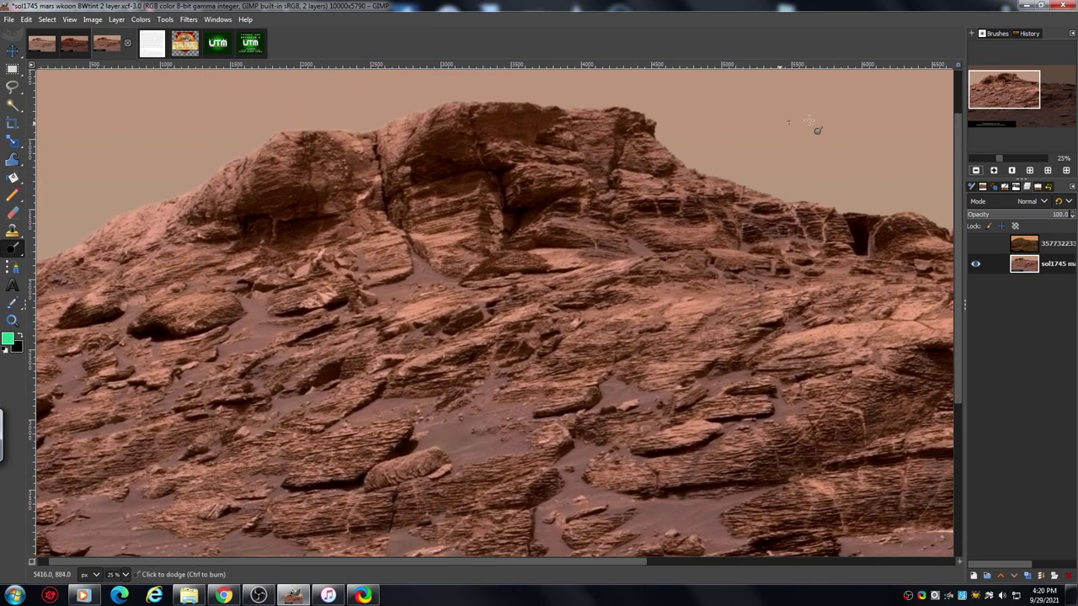
# - Return to the raw ridge photo, zoom out a few steps and pan right across it
pyautogui.click(44, 47)
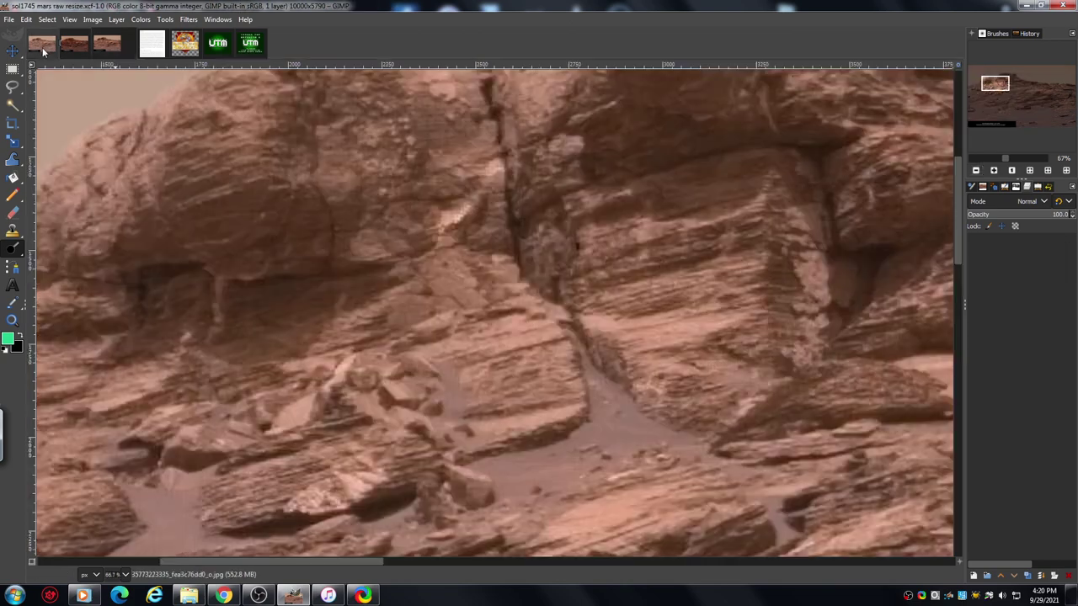
pyautogui.click(977, 171)
pyautogui.click(977, 171)
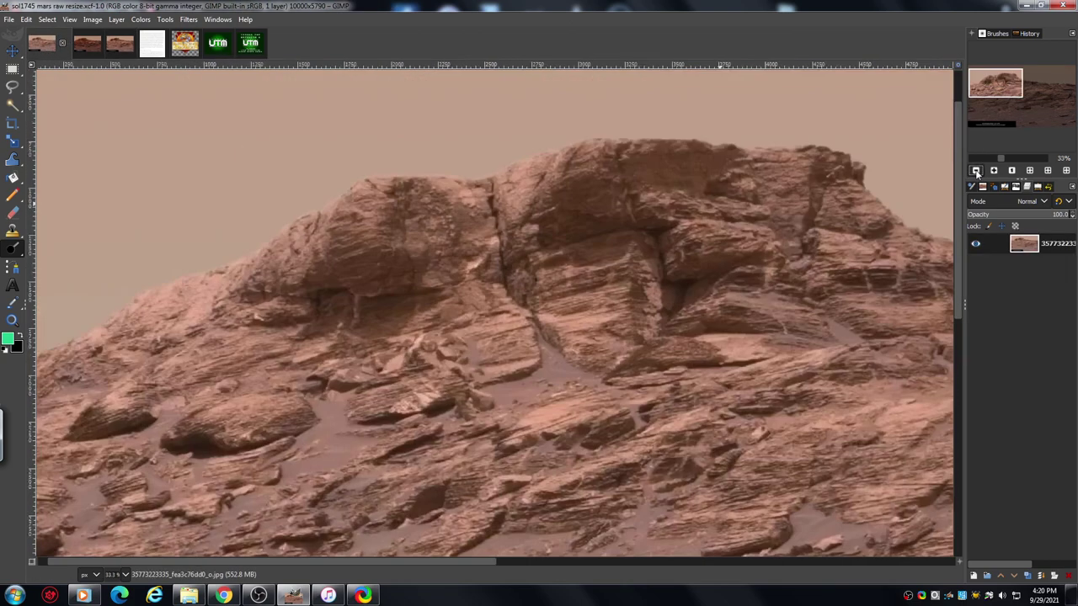
pyautogui.click(977, 171)
pyautogui.click(976, 171)
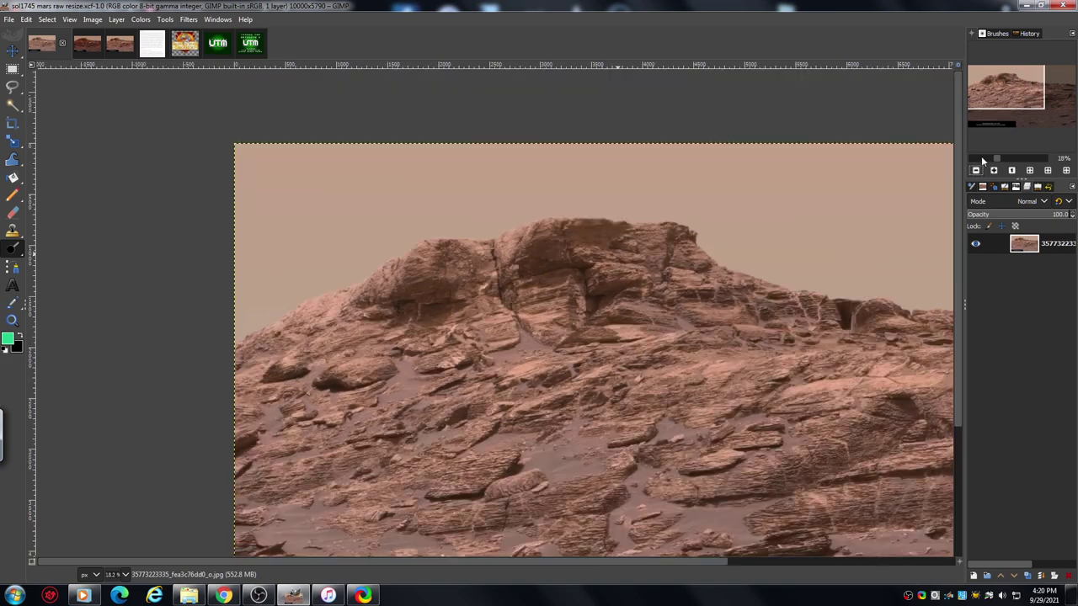
pyautogui.moveTo(990, 133); pyautogui.dragTo(1023, 95)
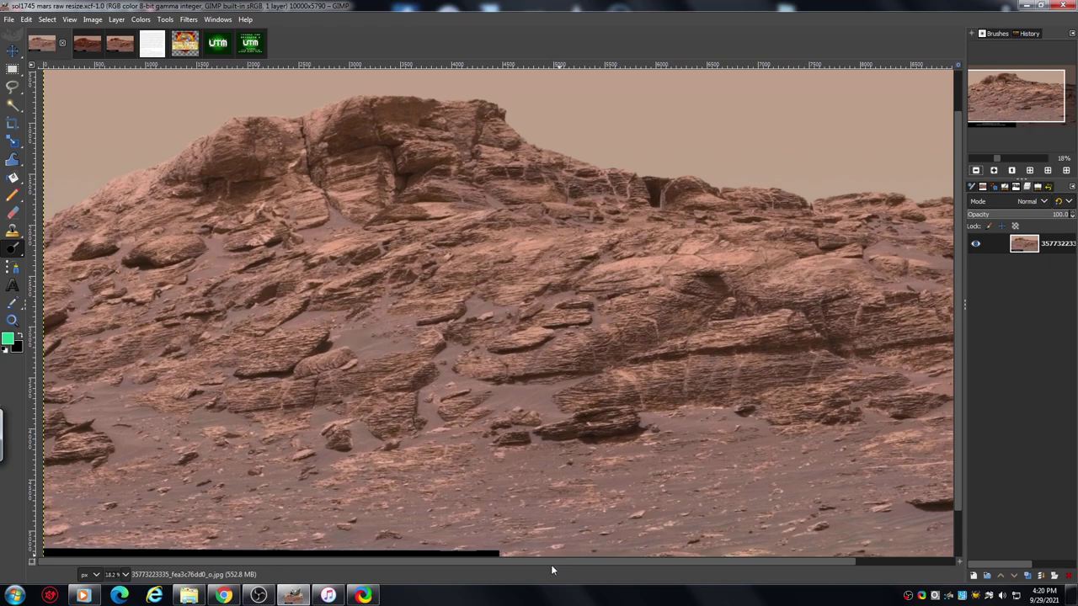
# - Bring the left edge and caption strip into view, then zoom out to 12.5% to show the whole photo
pyautogui.moveTo(1011, 98); pyautogui.dragTo(1011, 99)
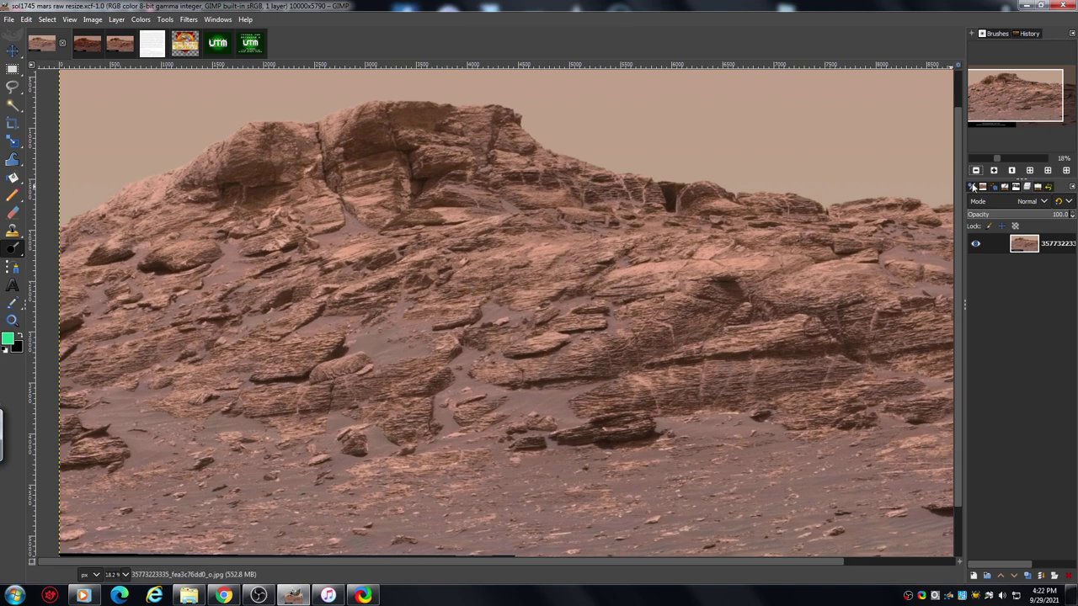
pyautogui.moveTo(955, 194); pyautogui.dragTo(953, 252)
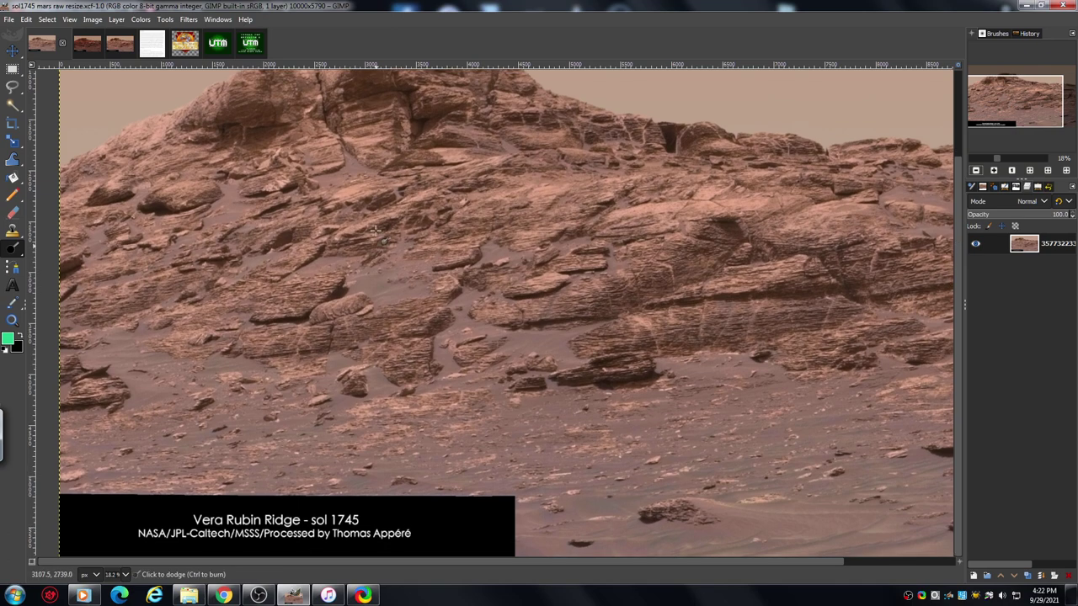
pyautogui.moveTo(960, 200)
pyautogui.mouseDown()
pyautogui.moveTo(958, 160)
pyautogui.moveTo(958, 191)
pyautogui.mouseUp()
pyautogui.click(977, 171)
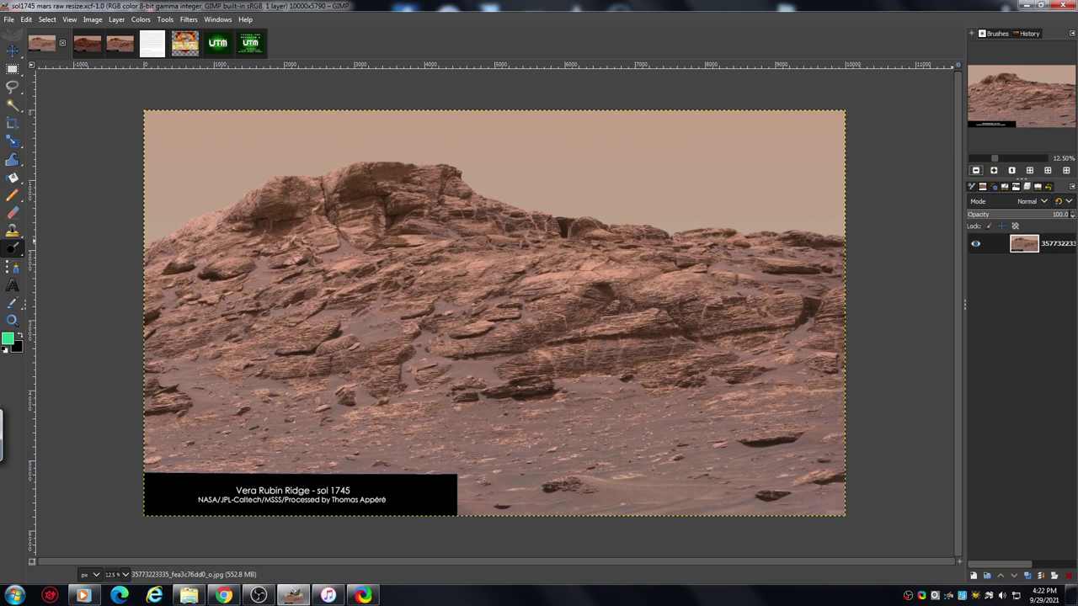
# - Zoom to 25% and pan to the photo's lower-left slopes and foreground rocks
pyautogui.click(994, 171)
pyautogui.moveTo(1015, 97); pyautogui.dragTo(991, 111)
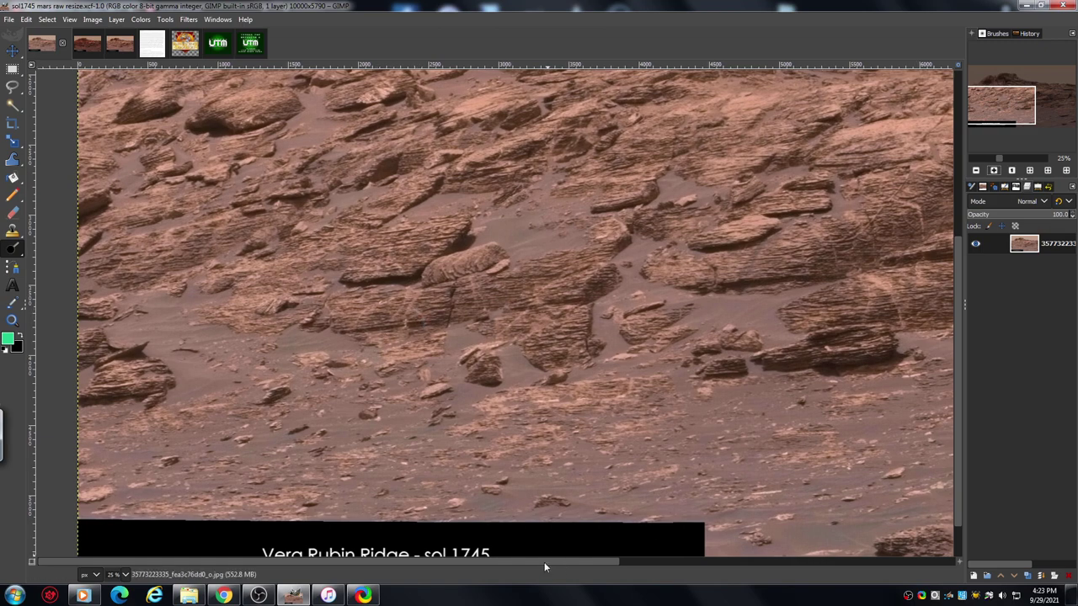
# - Zoom in on the layered rocks at the left edge and pan across them, then switch to the BWtint two-layer image
pyautogui.click(994, 171)
pyautogui.moveTo(999, 106); pyautogui.dragTo(981, 110)
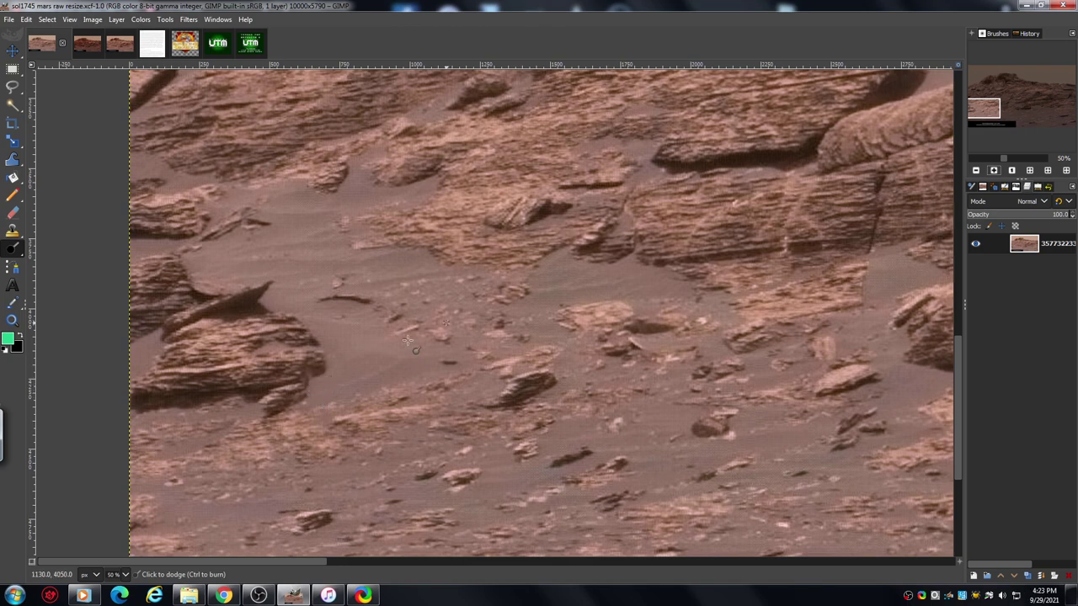
pyautogui.click(976, 170)
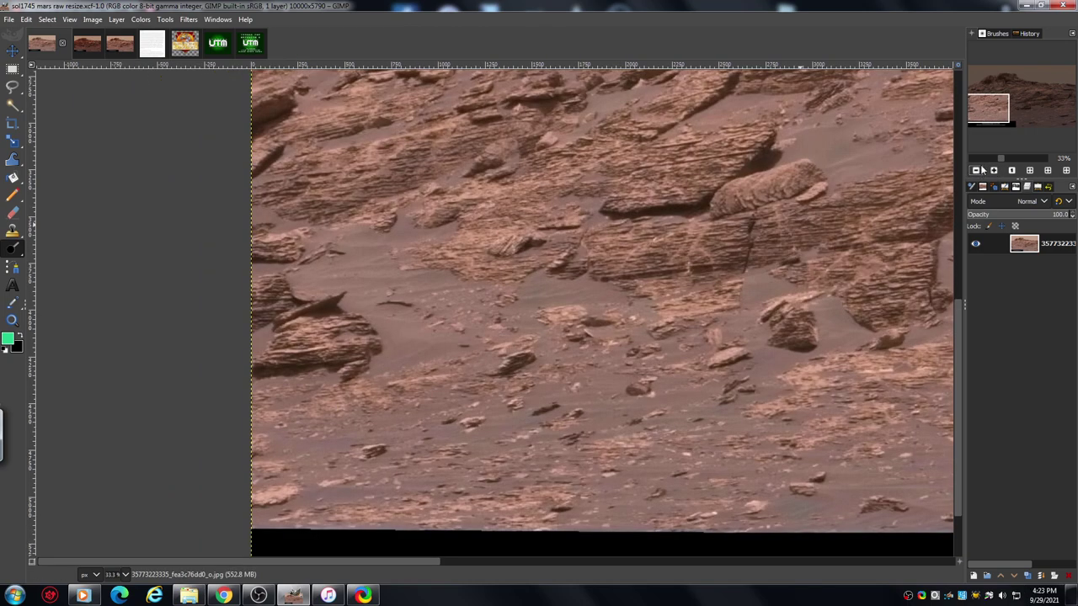
pyautogui.moveTo(990, 115); pyautogui.dragTo(996, 152)
pyautogui.moveTo(957, 323); pyautogui.dragTo(956, 283)
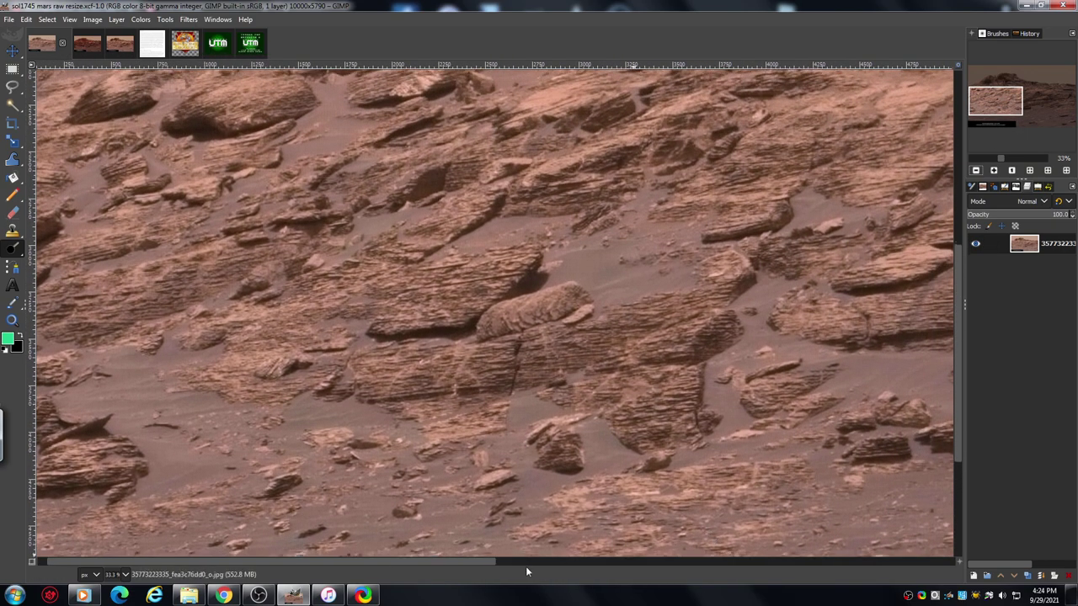
pyautogui.moveTo(470, 566); pyautogui.dragTo(456, 563)
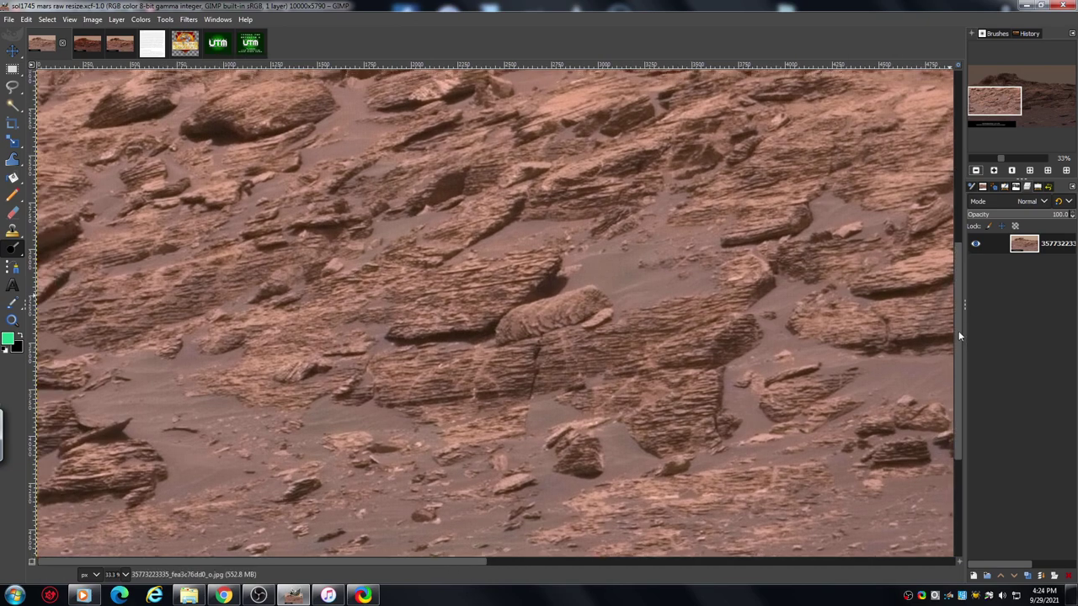
pyautogui.moveTo(958, 336); pyautogui.dragTo(962, 233)
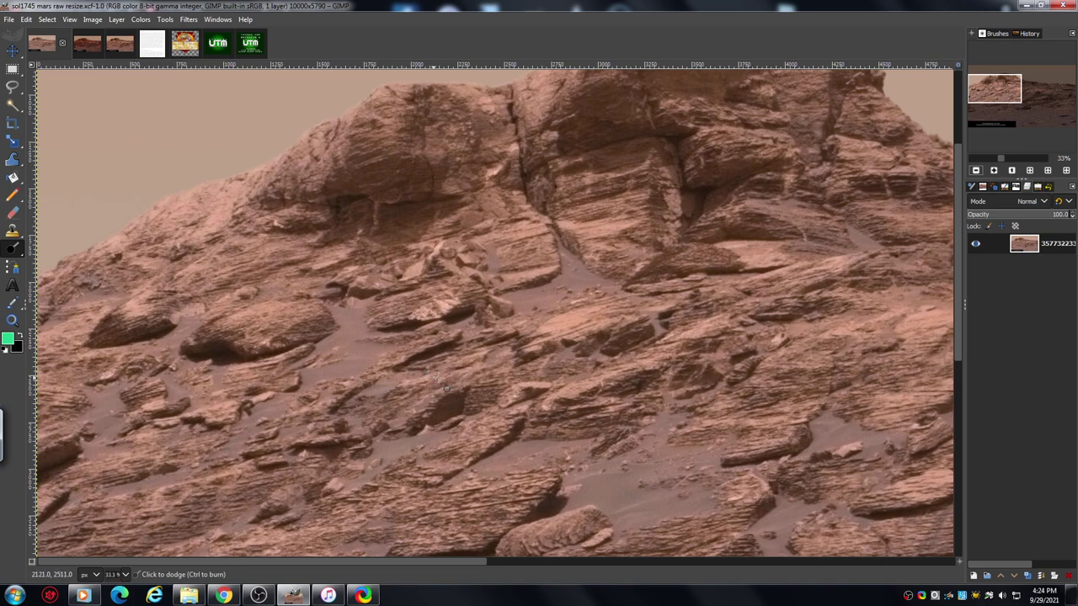
pyautogui.click(120, 46)
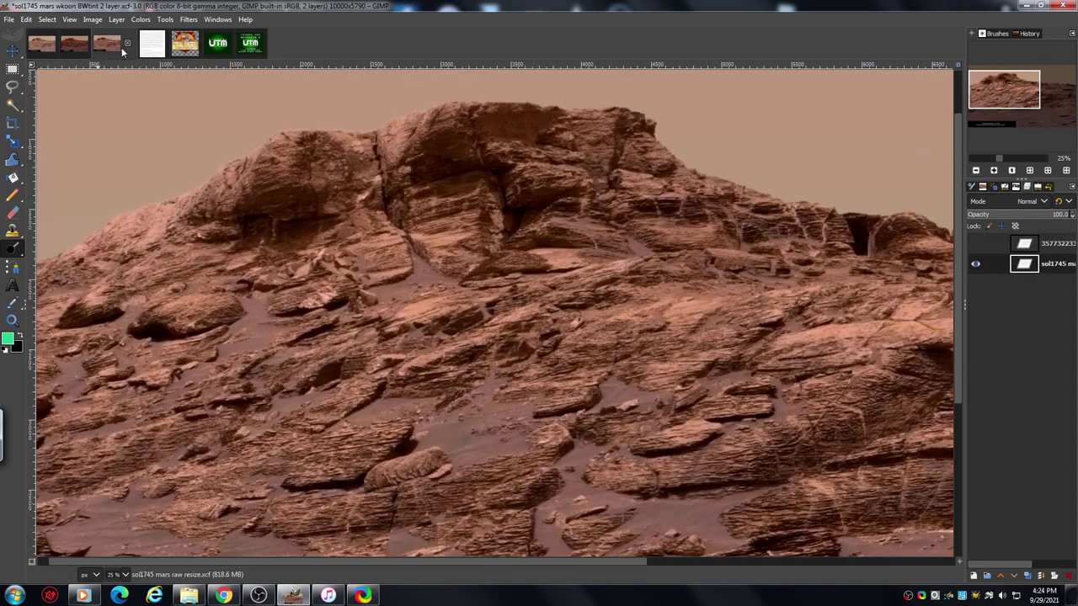
# - Zoom to 33% on the tinted image's lower-left foreground rock slabs, briefly toggling fullscreen with F11
pyautogui.click(994, 171)
pyautogui.moveTo(998, 88); pyautogui.dragTo(989, 105)
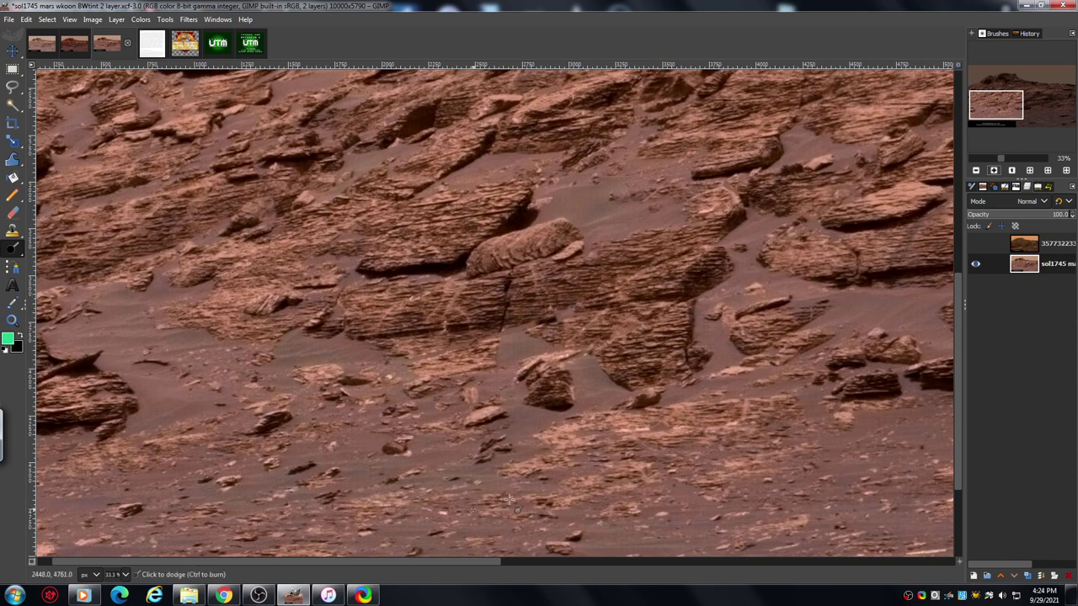
pyautogui.moveTo(425, 560); pyautogui.dragTo(393, 564)
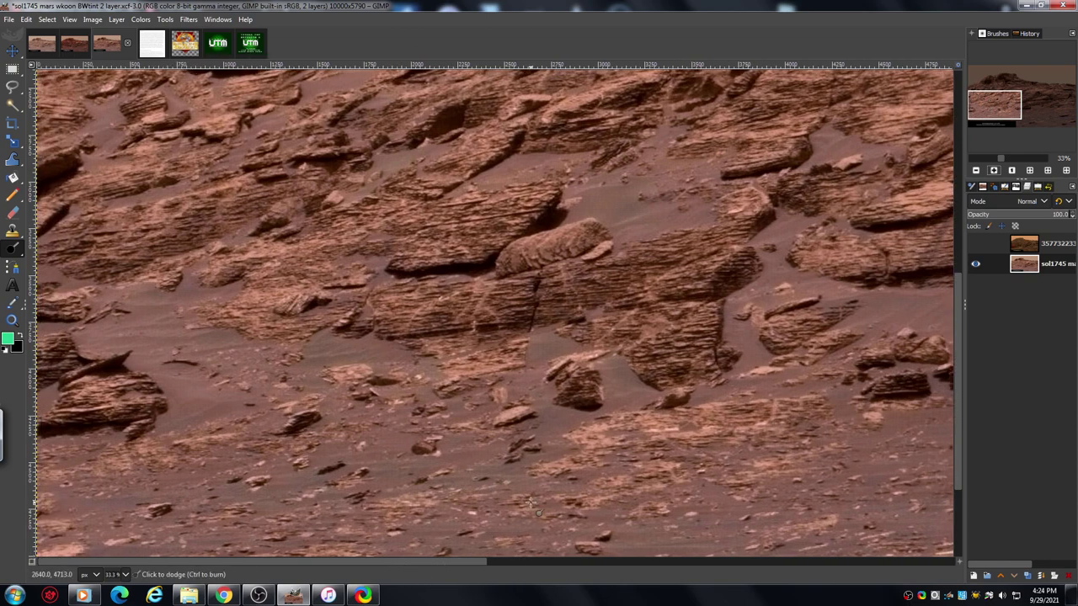
pyautogui.press('F11')
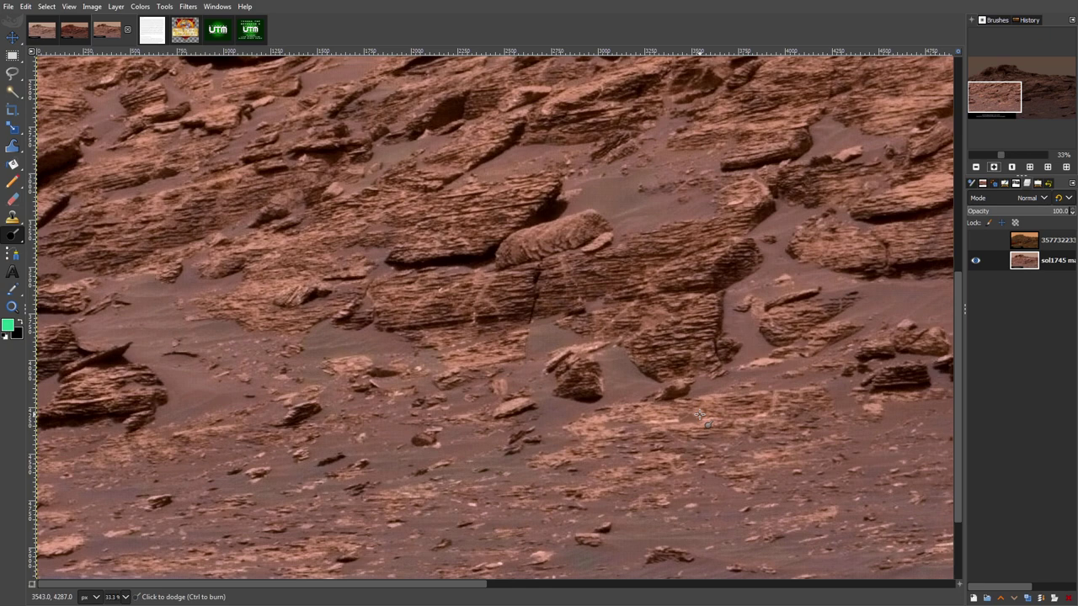
pyautogui.press('F11')
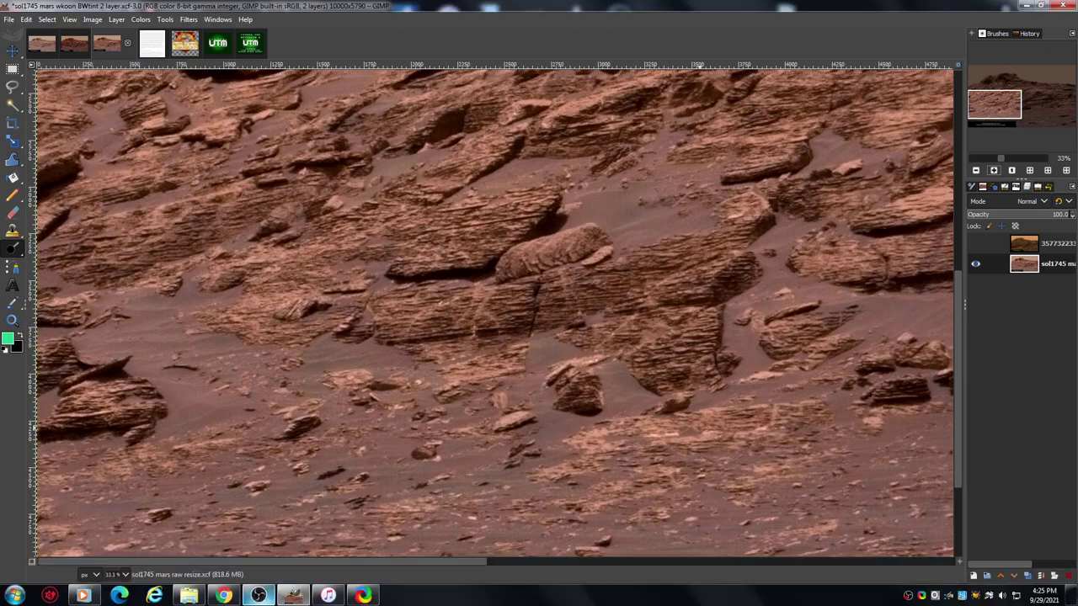
# - Toggle the background music playback and scroll up toward the ridge's cliffs
pyautogui.moveTo(329, 597)
pyautogui.click(328, 574)
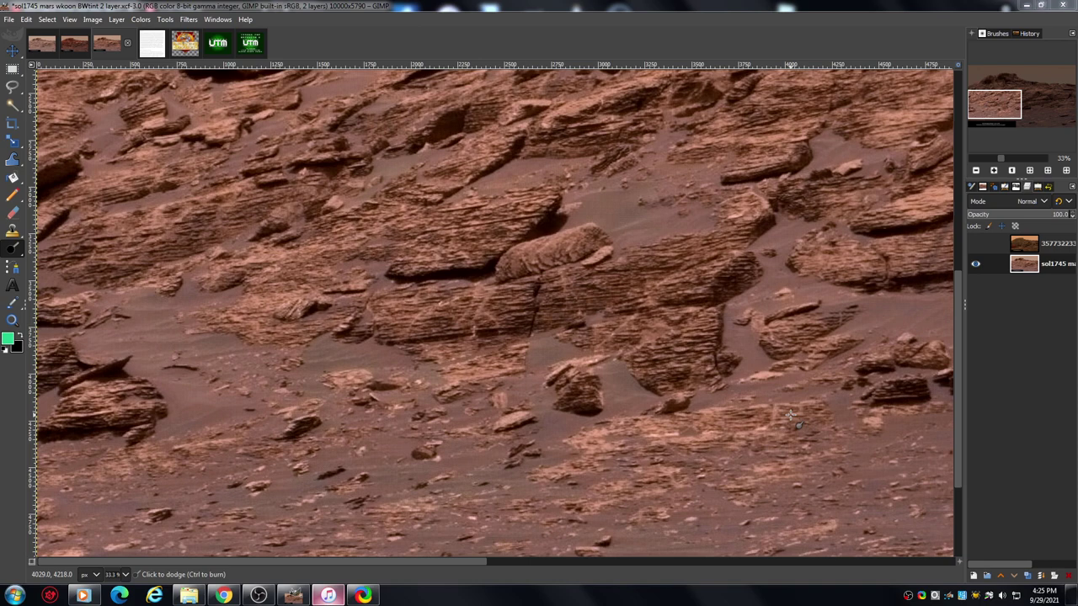
pyautogui.moveTo(960, 340); pyautogui.dragTo(950, 303)
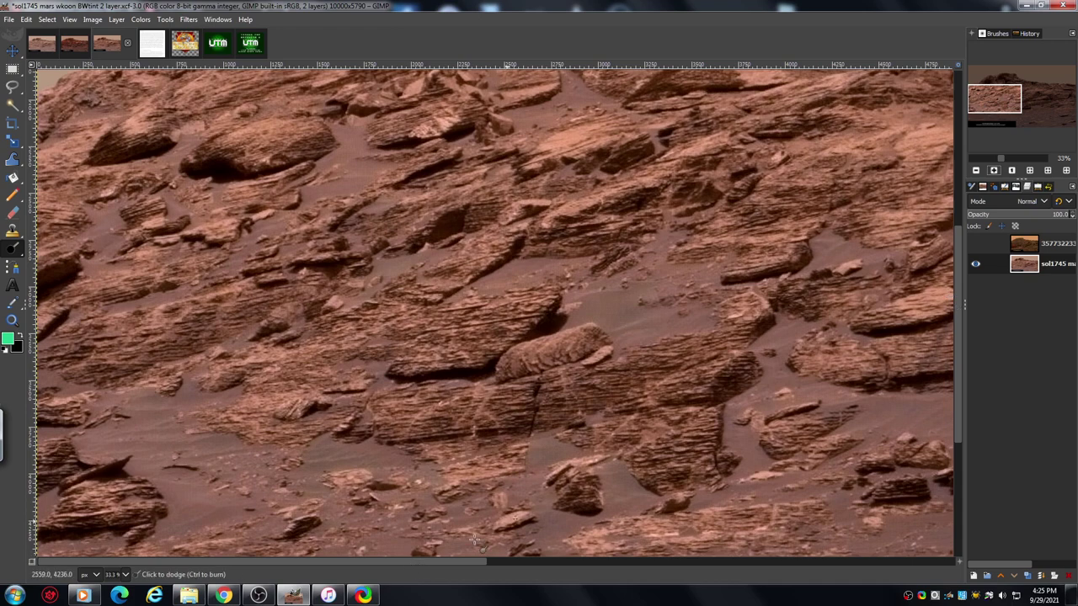
pyautogui.moveTo(958, 366); pyautogui.dragTo(955, 308)
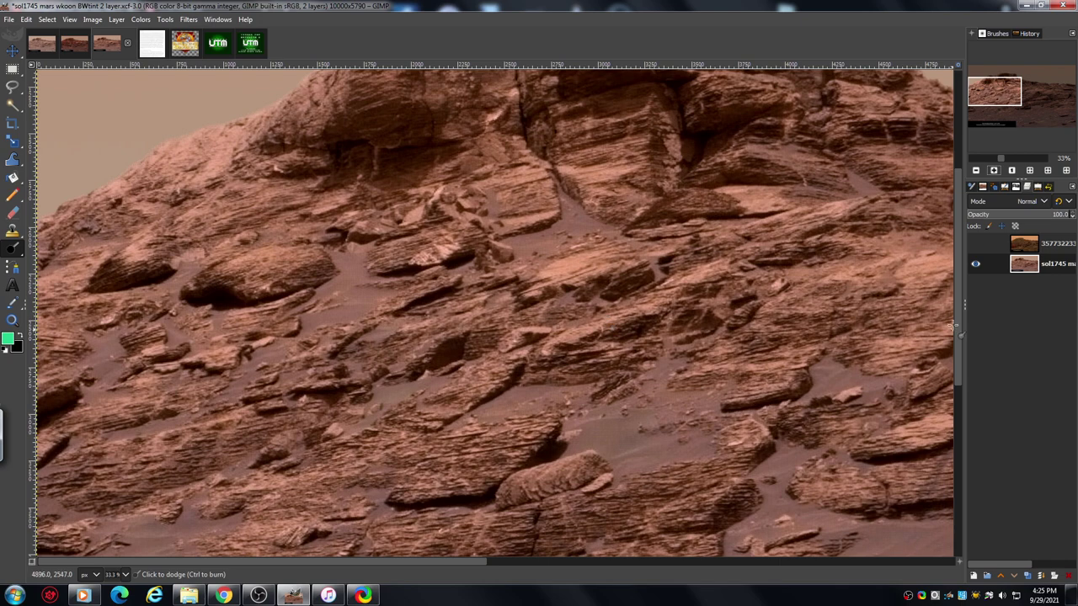
# - Scroll up and right to centre the ridge summit and its layered cliff faces
pyautogui.moveTo(958, 334); pyautogui.dragTo(956, 292)
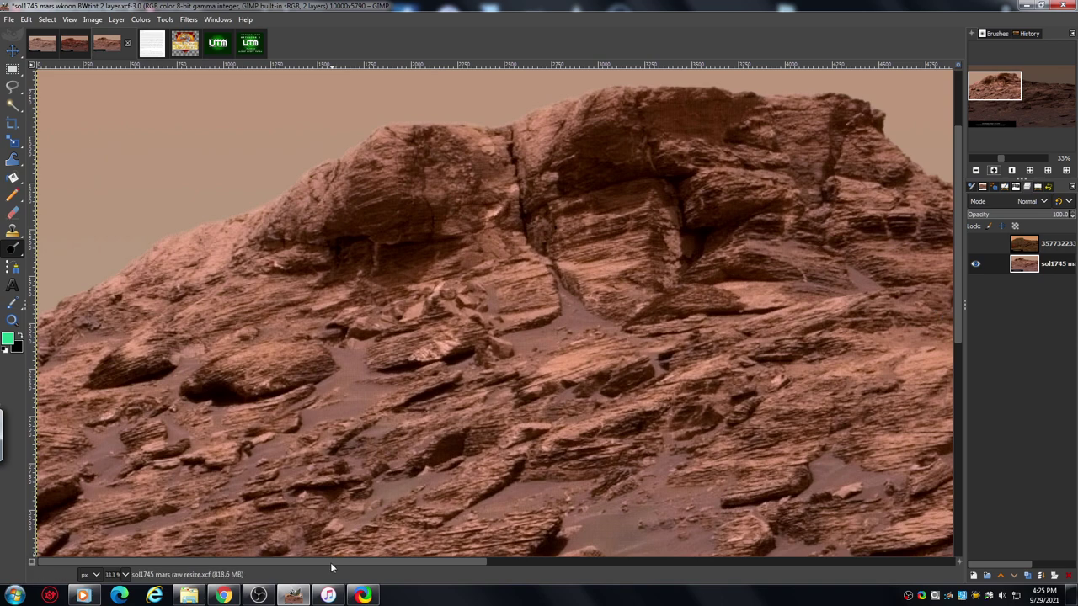
pyautogui.moveTo(330, 563); pyautogui.dragTo(392, 559)
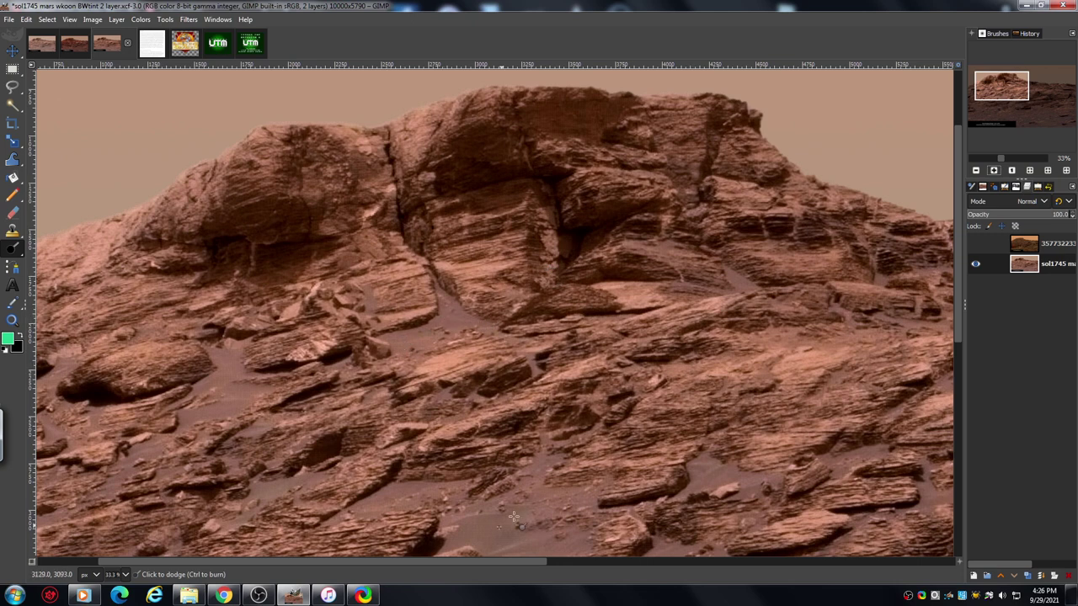
pyautogui.moveTo(489, 561); pyautogui.dragTo(540, 572)
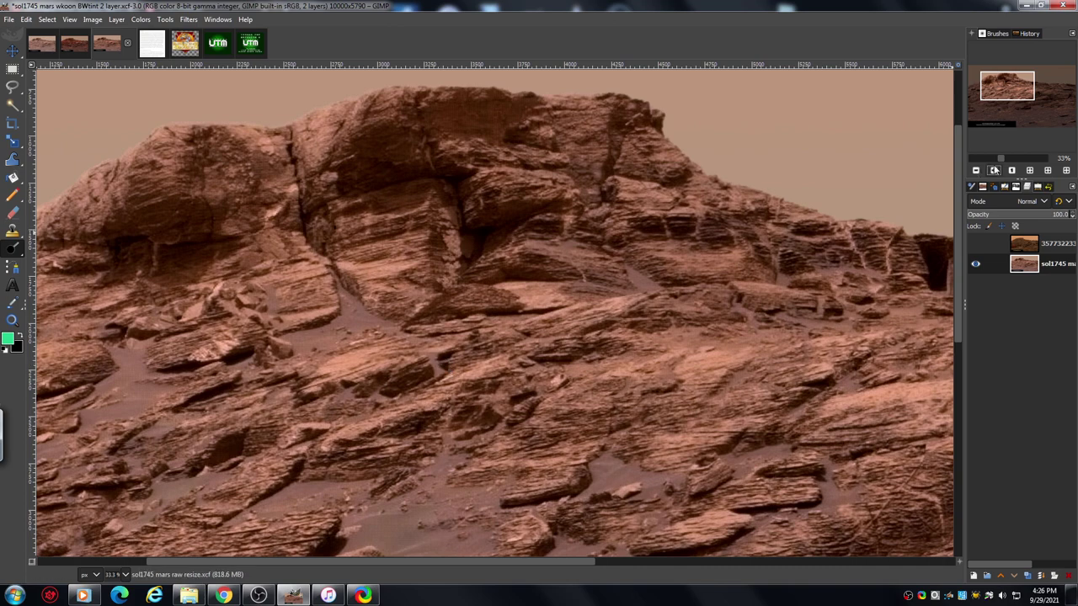
# - Zoom in to 50% on the ridge cliffs, nudge the view, then zoom back out to 33.3%
pyautogui.click(994, 171)
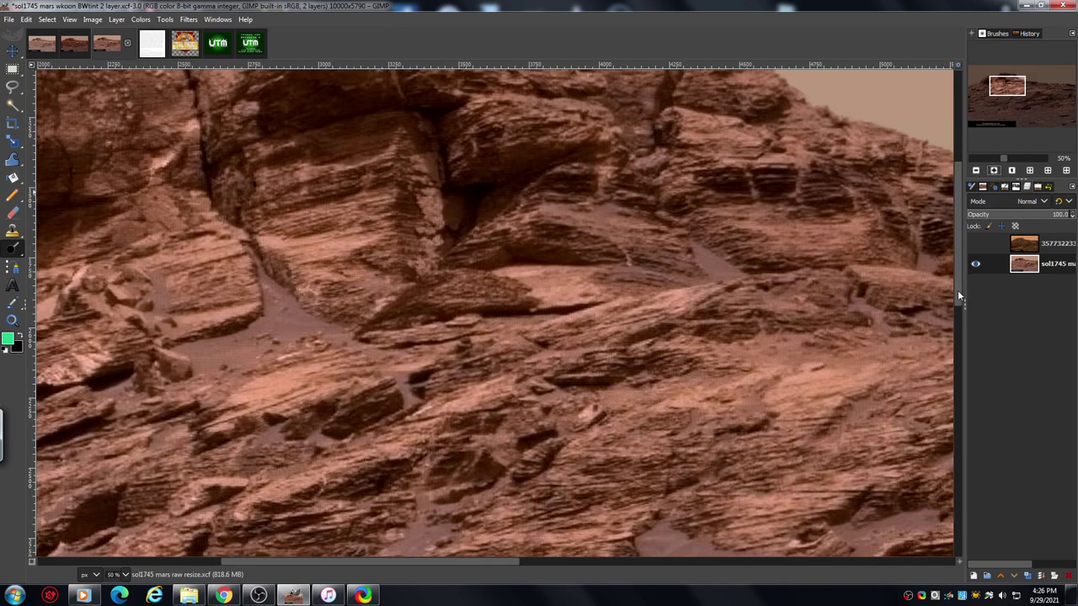
pyautogui.moveTo(957, 290); pyautogui.dragTo(957, 274)
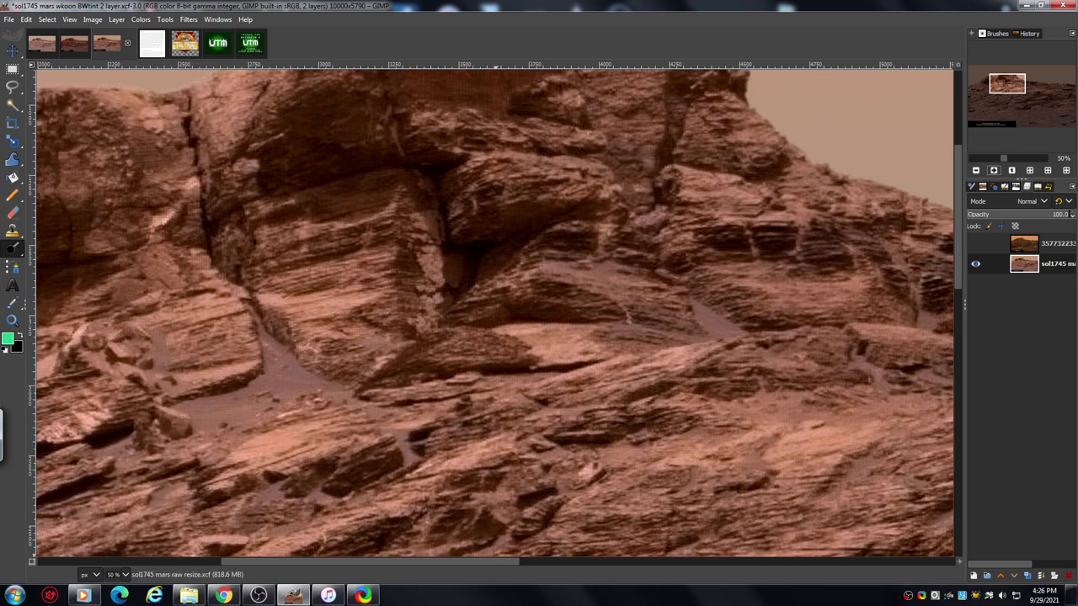
pyautogui.moveTo(495, 560); pyautogui.dragTo(524, 565)
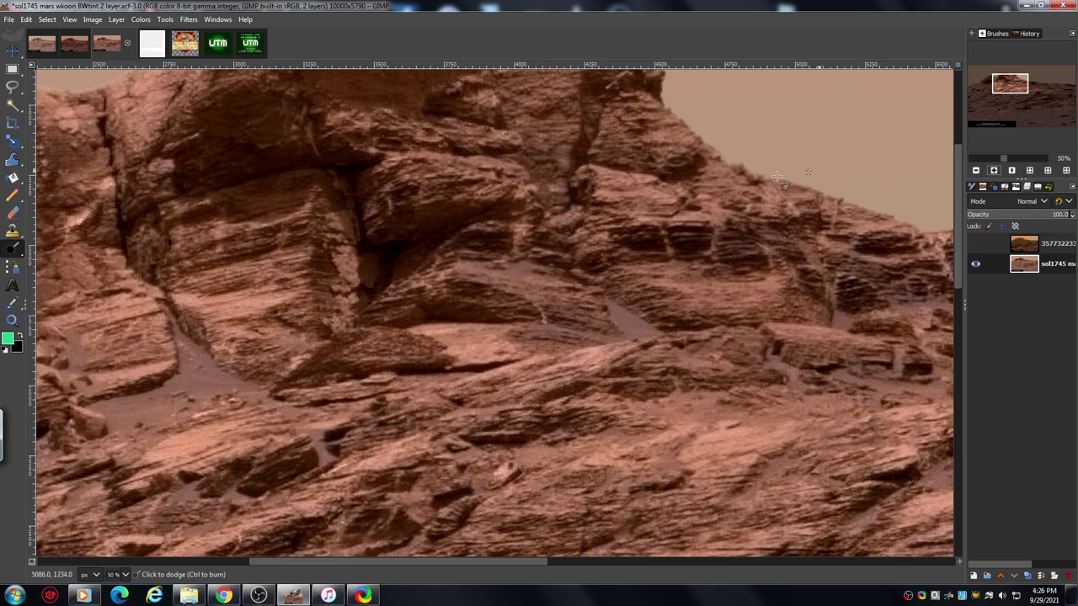
pyautogui.click(977, 171)
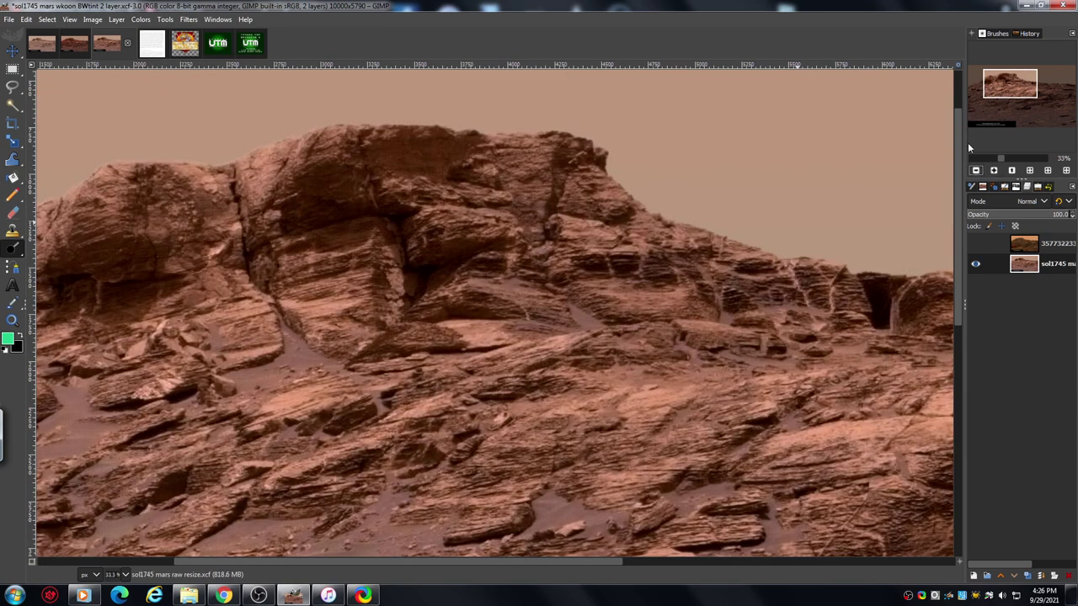
# - Pan the 33.3% view to frame the upper cliff and the dark opening on its right
pyautogui.moveTo(1003, 88); pyautogui.dragTo(1008, 91)
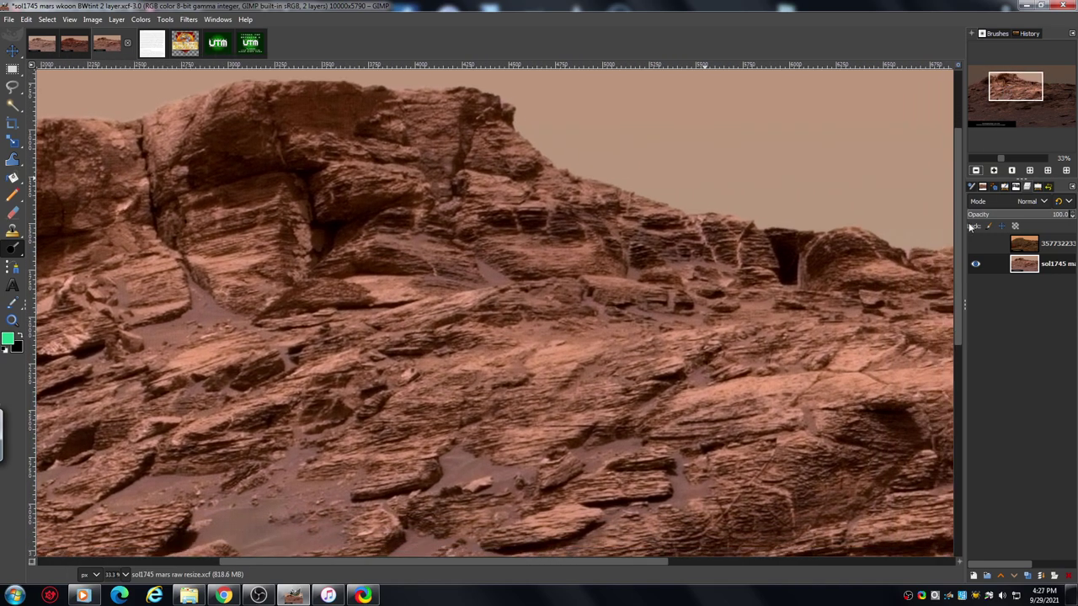
pyautogui.scroll(-5, 953, 262)
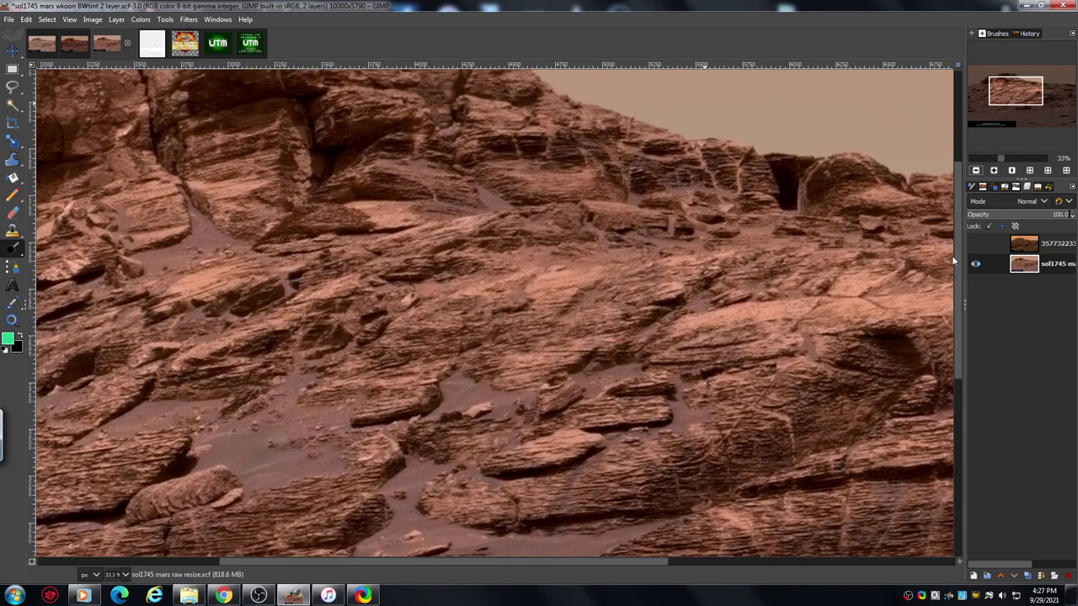
pyautogui.scroll(5, 954, 261)
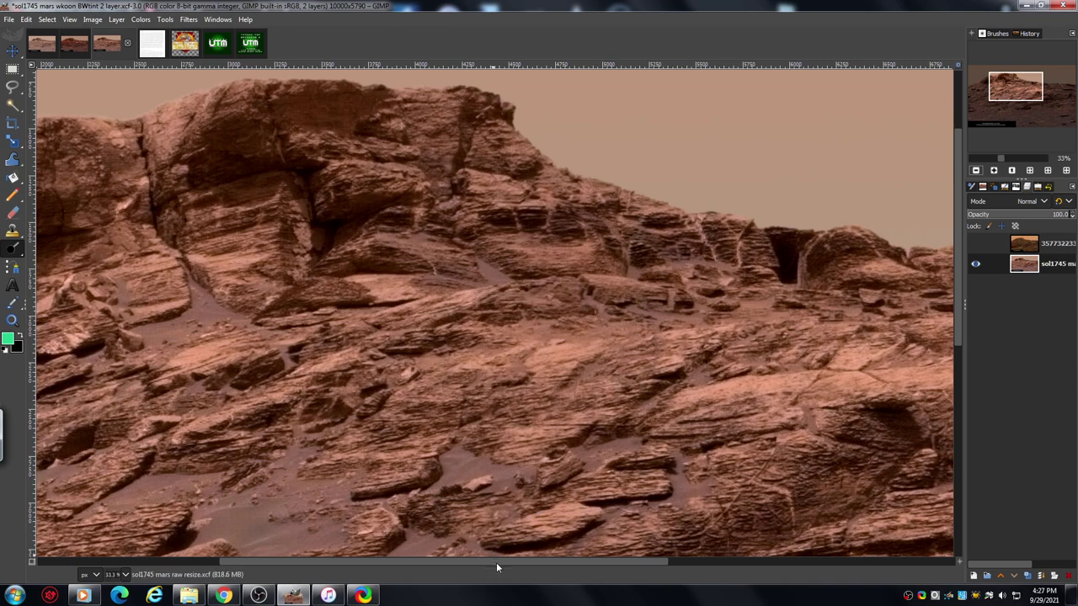
pyautogui.moveTo(497, 563)
pyautogui.mouseDown()
pyautogui.moveTo(517, 571)
pyautogui.moveTo(508, 571)
pyautogui.mouseUp()
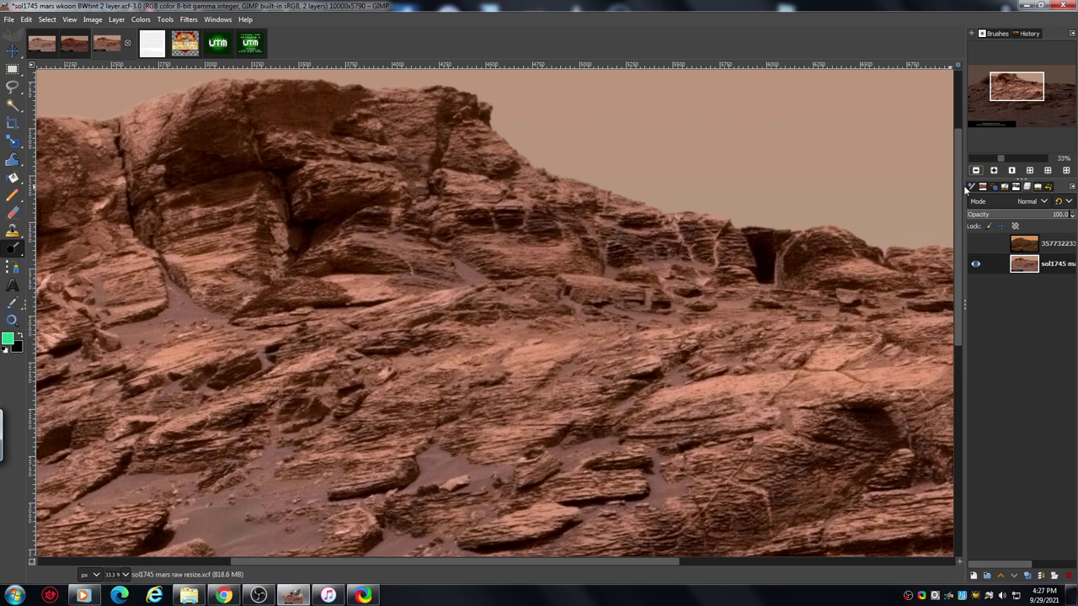
# - Zoom to 50%, shift the view up, and pan right until the dark rock opening is centered
pyautogui.click(994, 170)
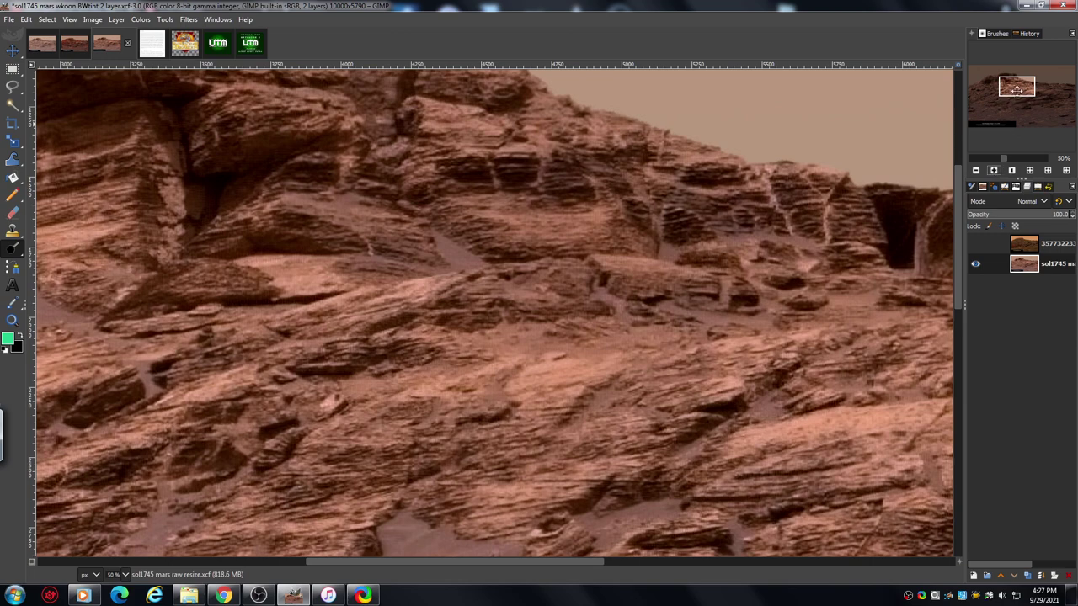
pyautogui.moveTo(1017, 88); pyautogui.dragTo(1017, 83)
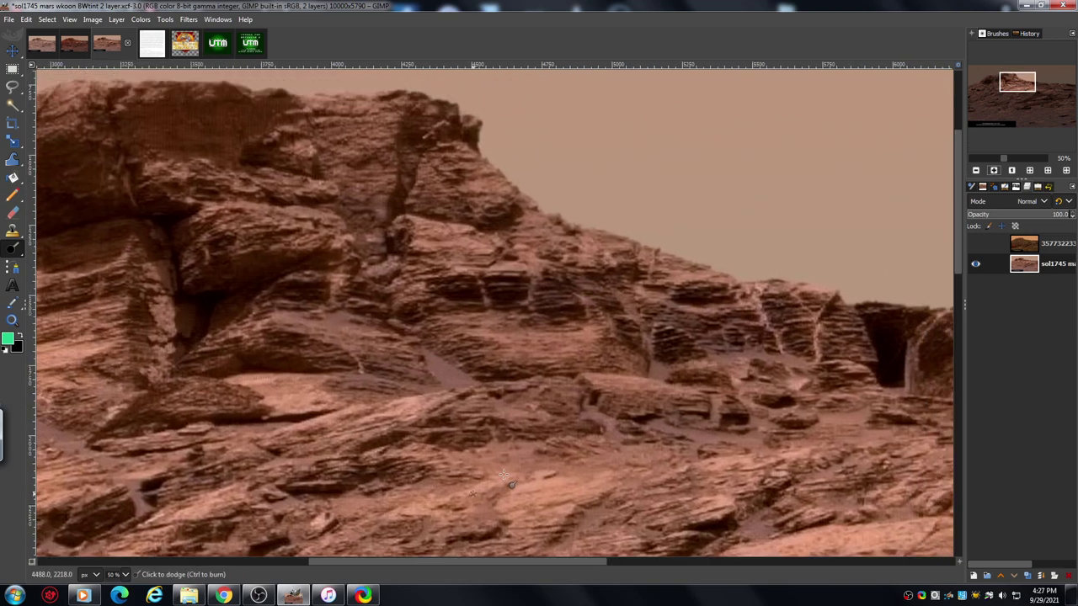
pyautogui.moveTo(459, 562); pyautogui.dragTo(432, 561)
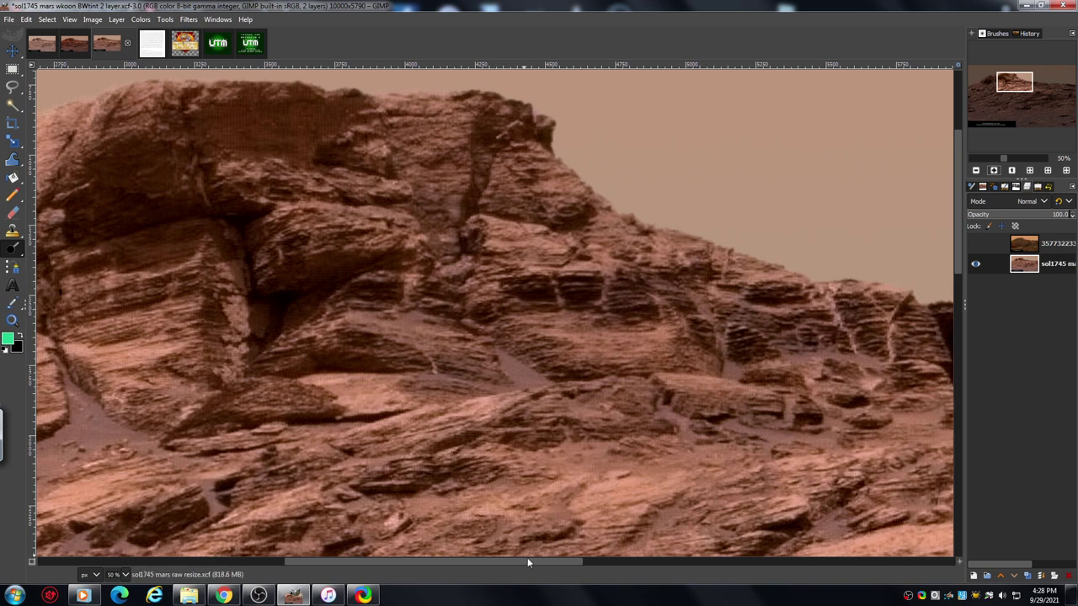
pyautogui.moveTo(537, 563); pyautogui.dragTo(598, 578)
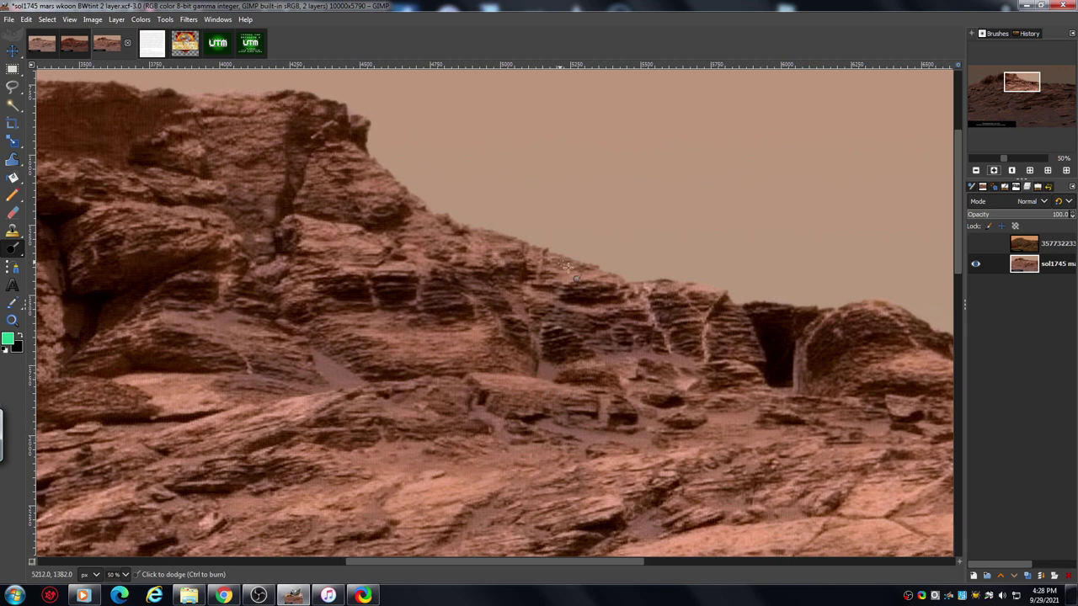
pyautogui.moveTo(599, 563); pyautogui.dragTo(681, 572)
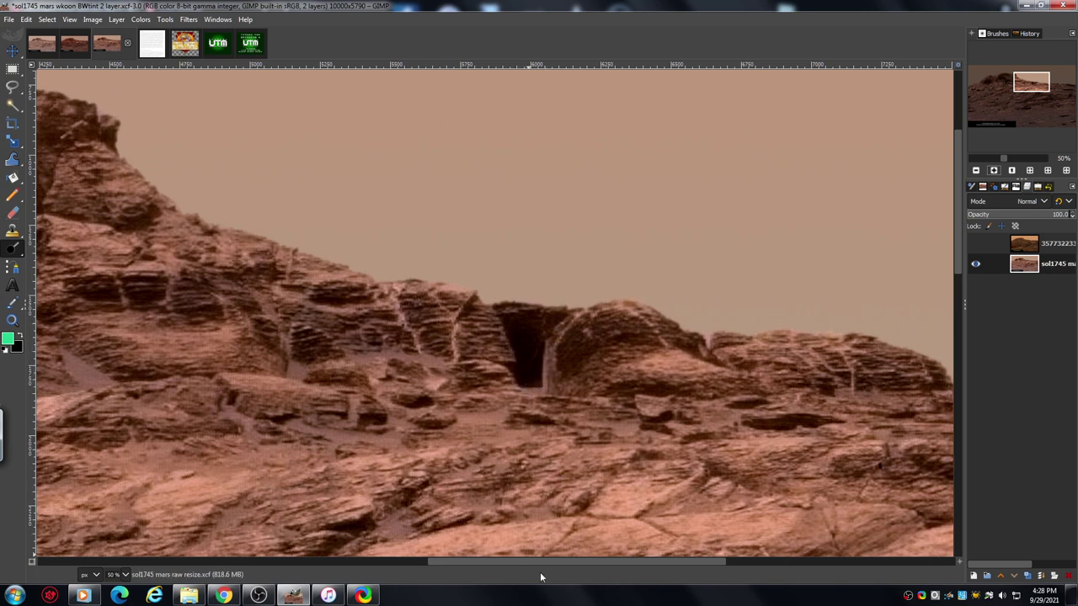
# - Pan further right and down to frame the layered foreground rock slabs at lower right
pyautogui.moveTo(530, 565); pyautogui.dragTo(597, 568)
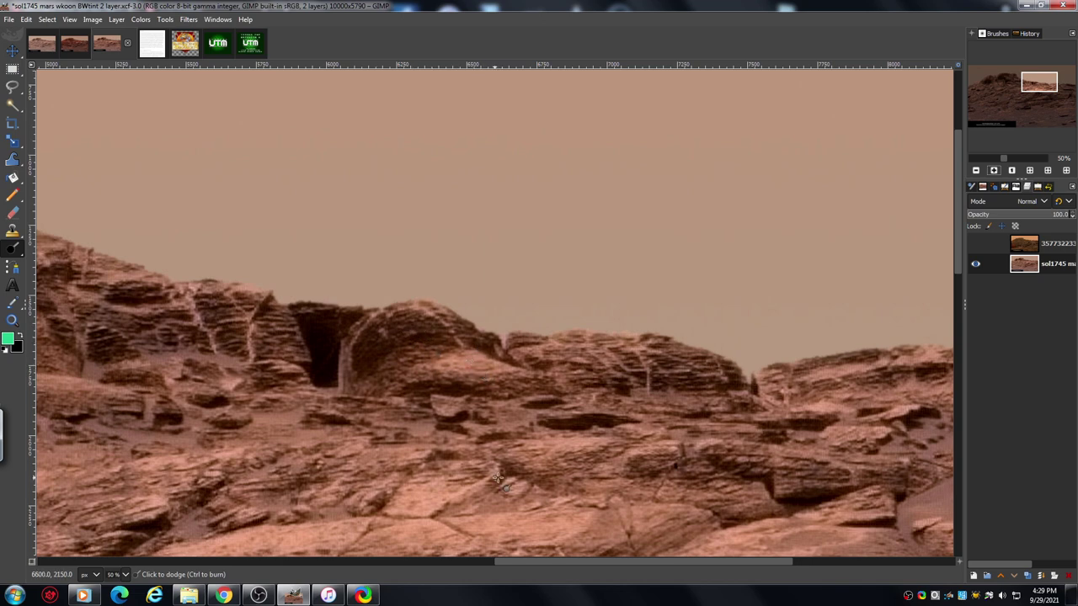
pyautogui.moveTo(526, 562); pyautogui.dragTo(674, 598)
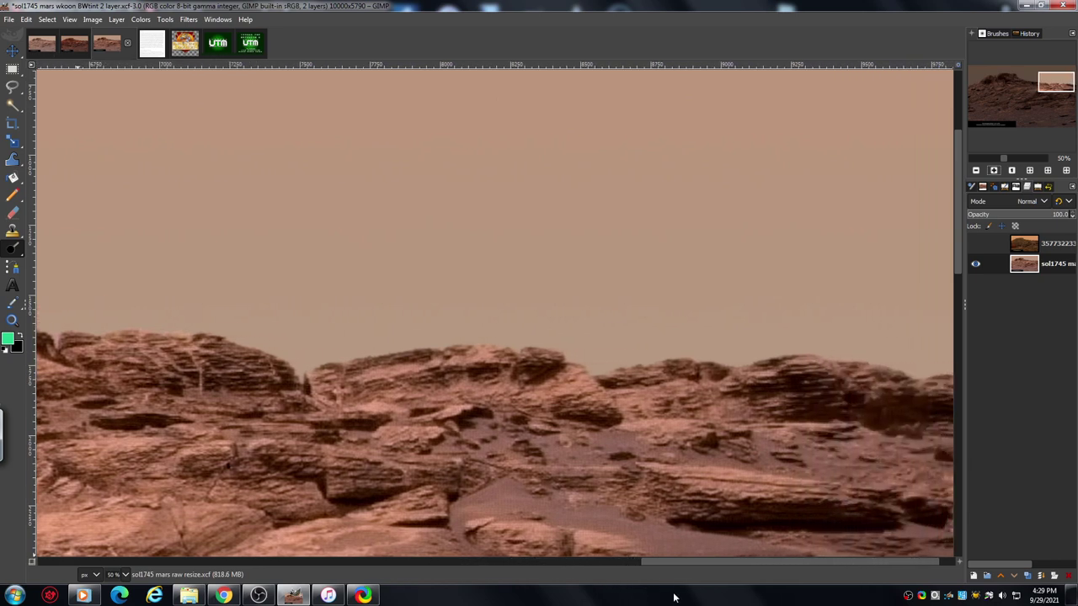
pyautogui.moveTo(717, 570); pyautogui.dragTo(733, 571)
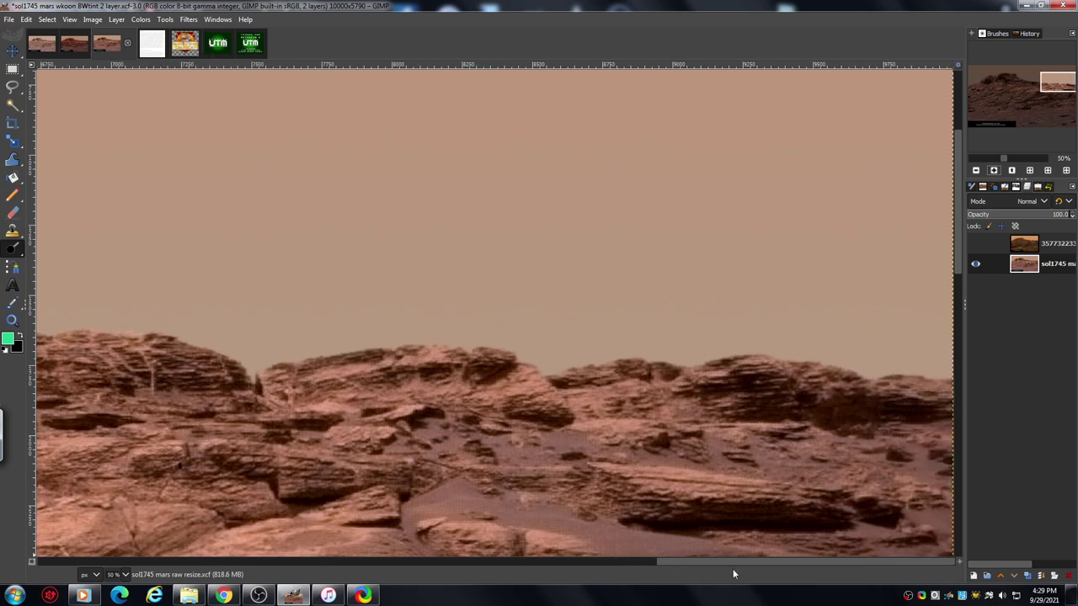
pyautogui.moveTo(958, 200); pyautogui.dragTo(962, 282)
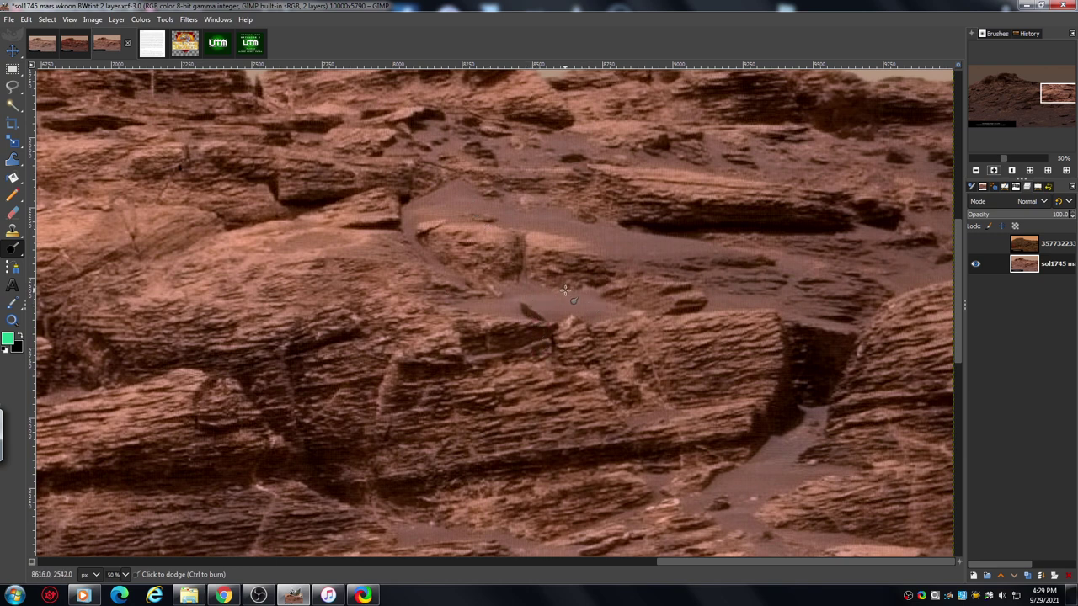
pyautogui.scroll(2, 958, 257)
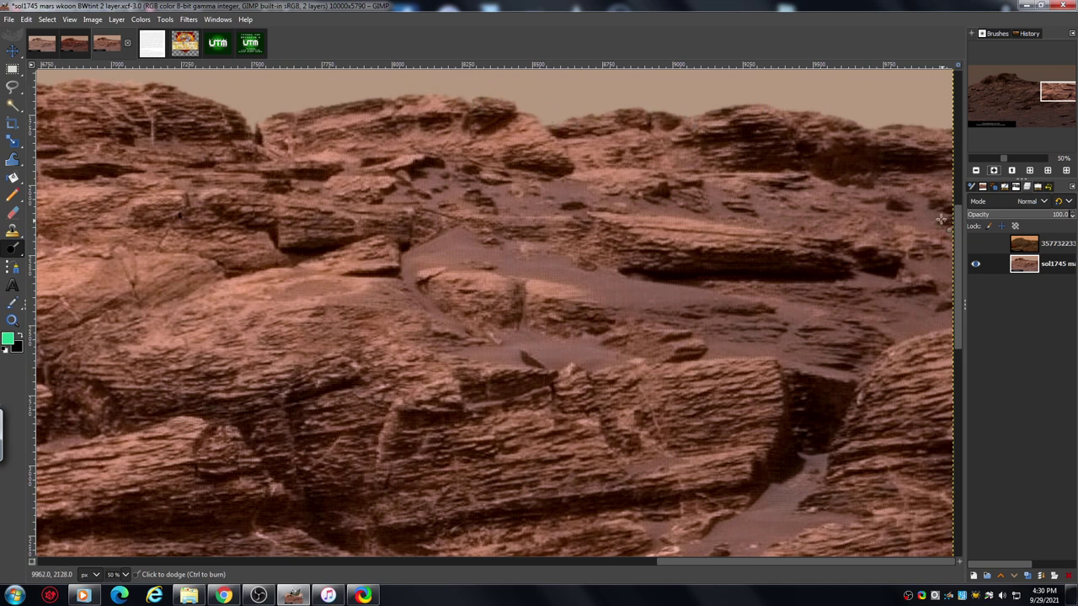
pyautogui.scroll(-3, 957, 242)
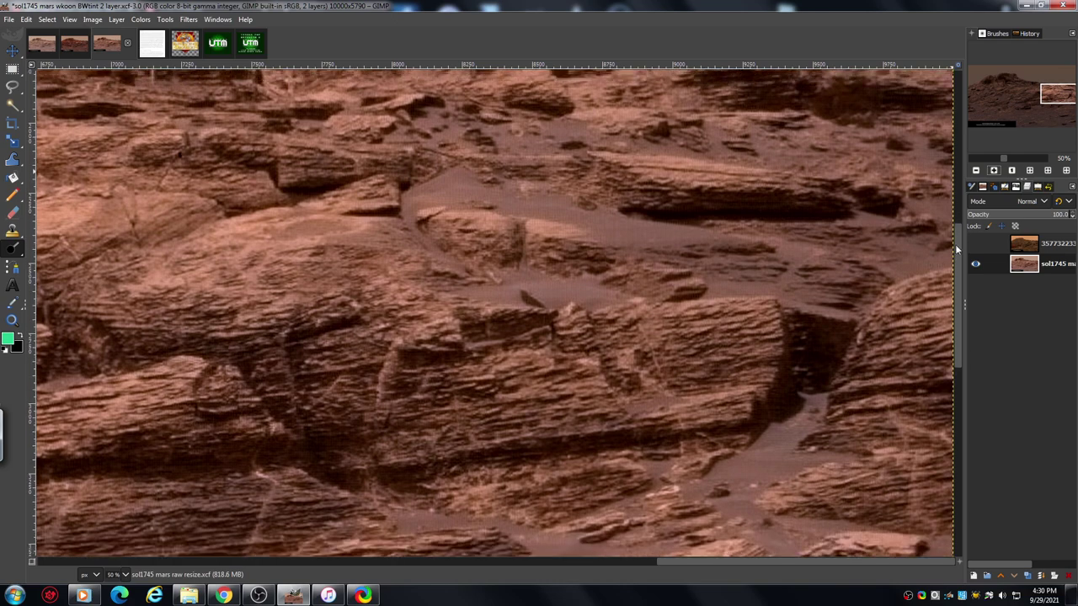
pyautogui.scroll(-2, 957, 246)
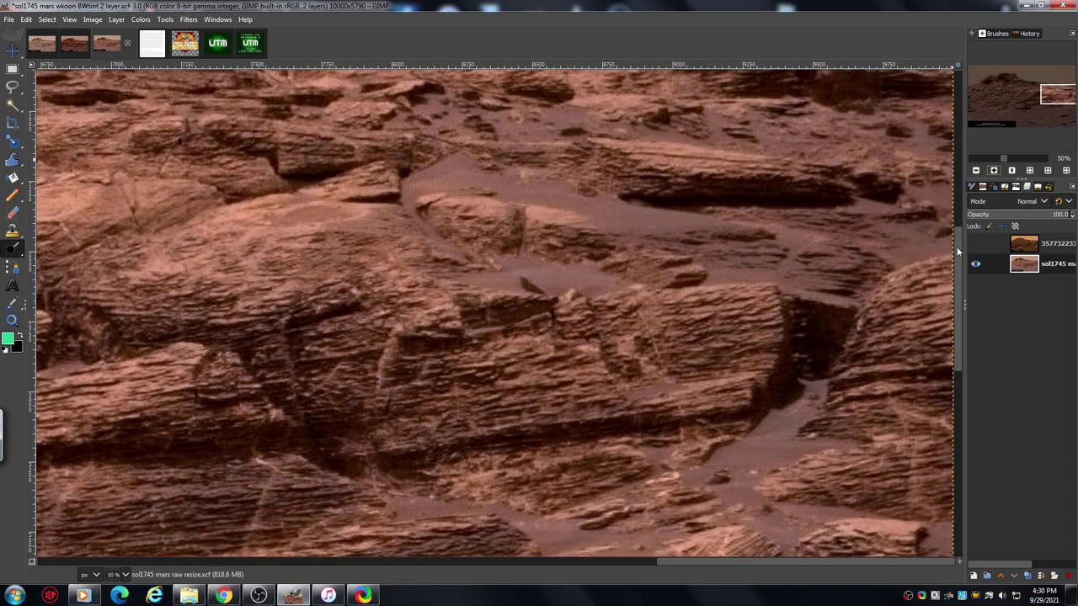
pyautogui.scroll(3, 957, 236)
pyautogui.scroll(-2, 957, 245)
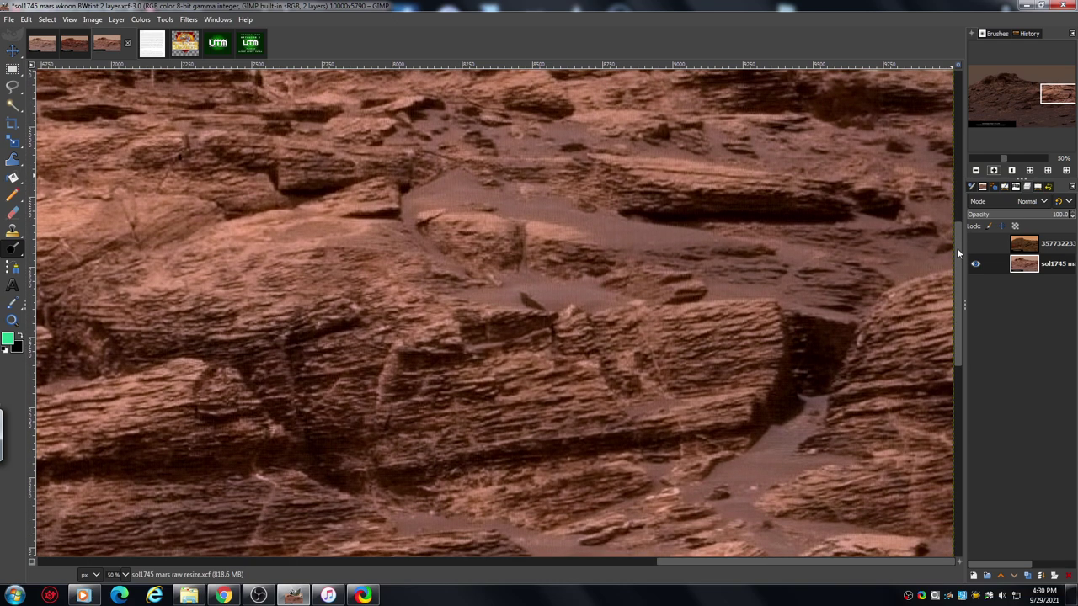
pyautogui.scroll(2, 958, 249)
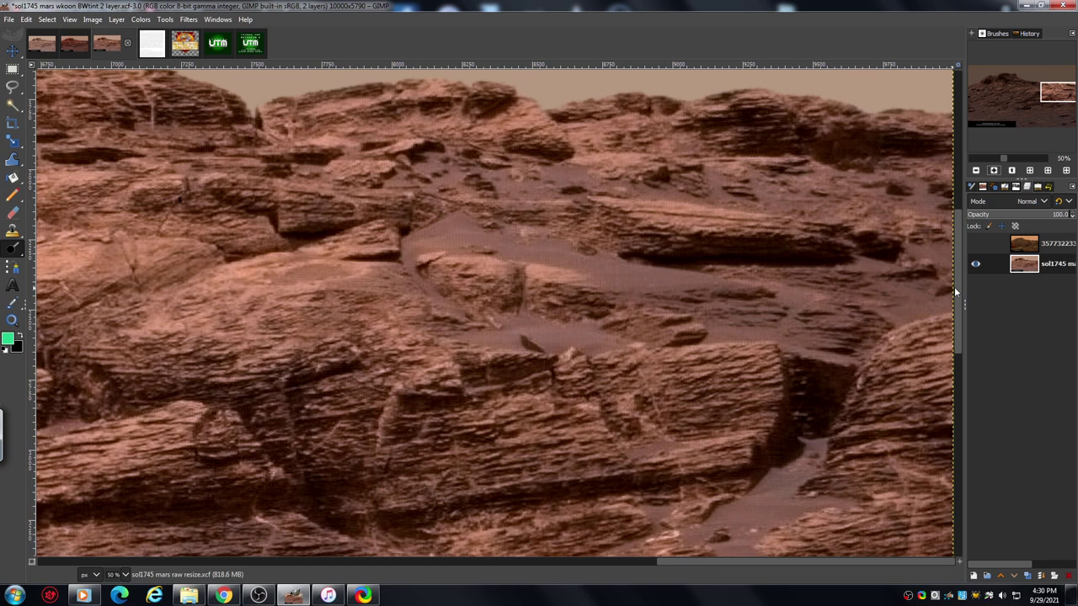
pyautogui.scroll(-1, 959, 268)
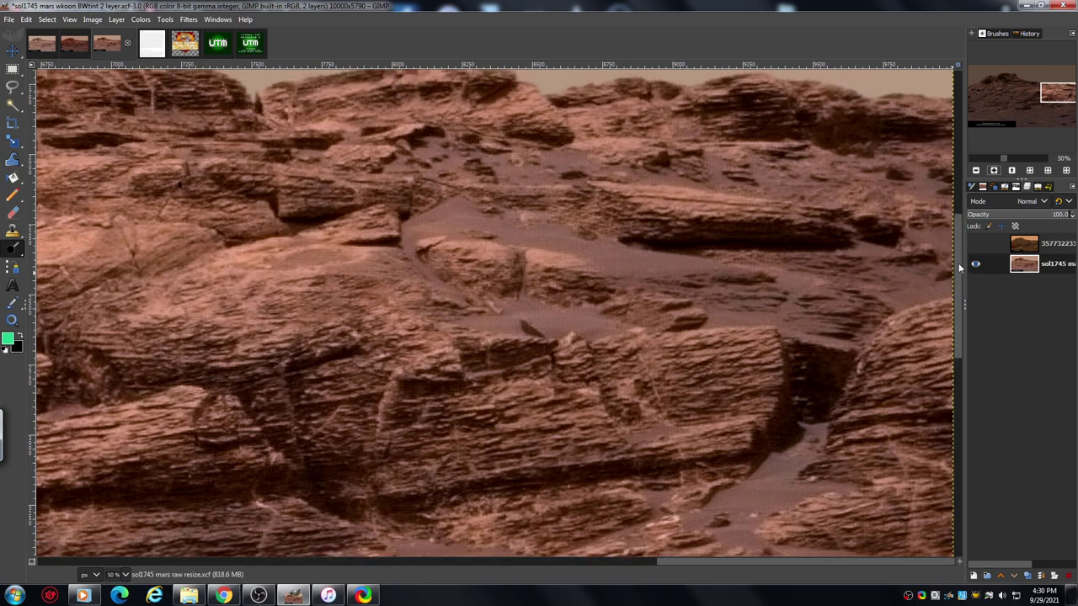
pyautogui.scroll(2, 958, 268)
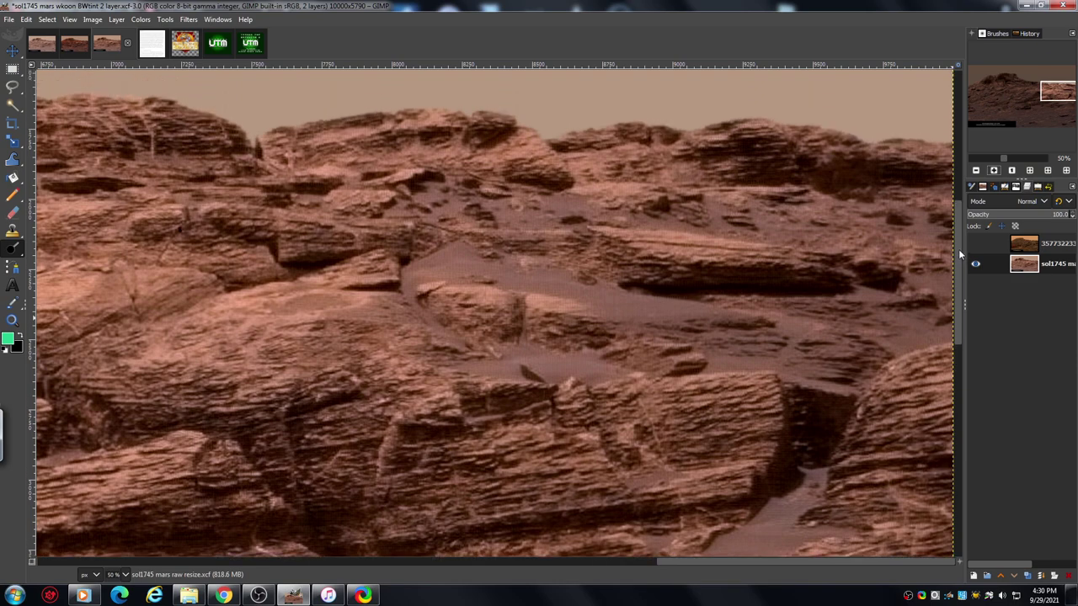
pyautogui.scroll(-2, 960, 261)
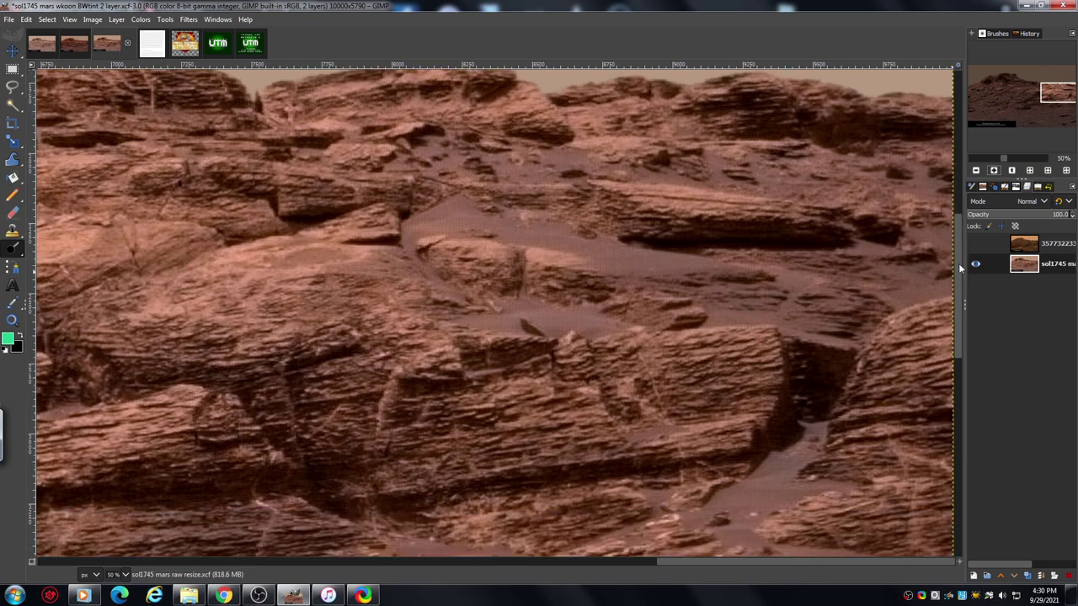
pyautogui.scroll(-1, 960, 268)
pyautogui.scroll(3, 960, 274)
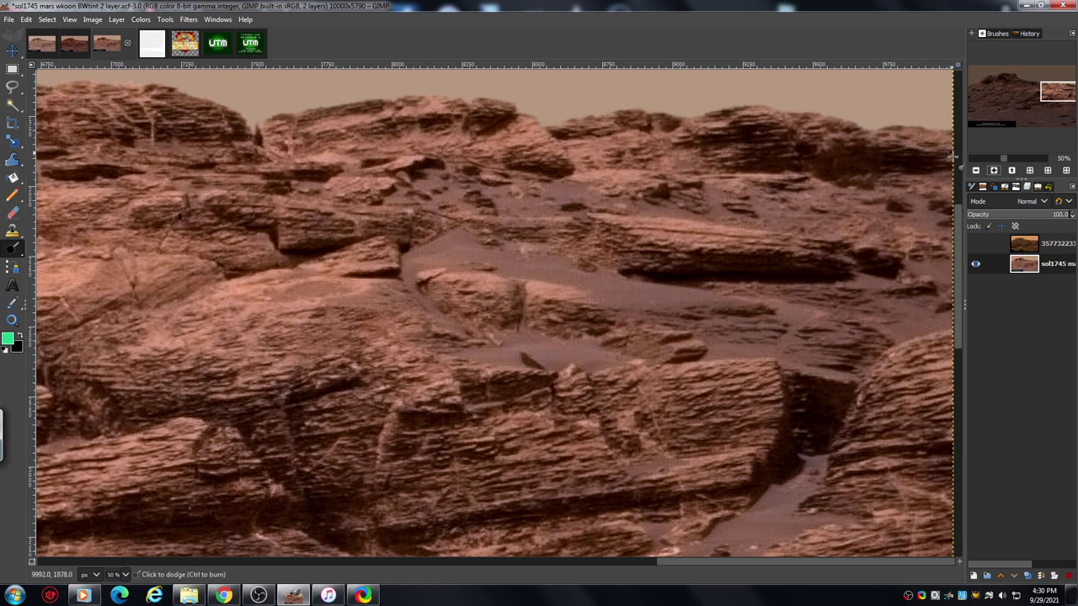
pyautogui.scroll(-2, 957, 237)
pyautogui.moveTo(957, 236); pyautogui.dragTo(955, 290)
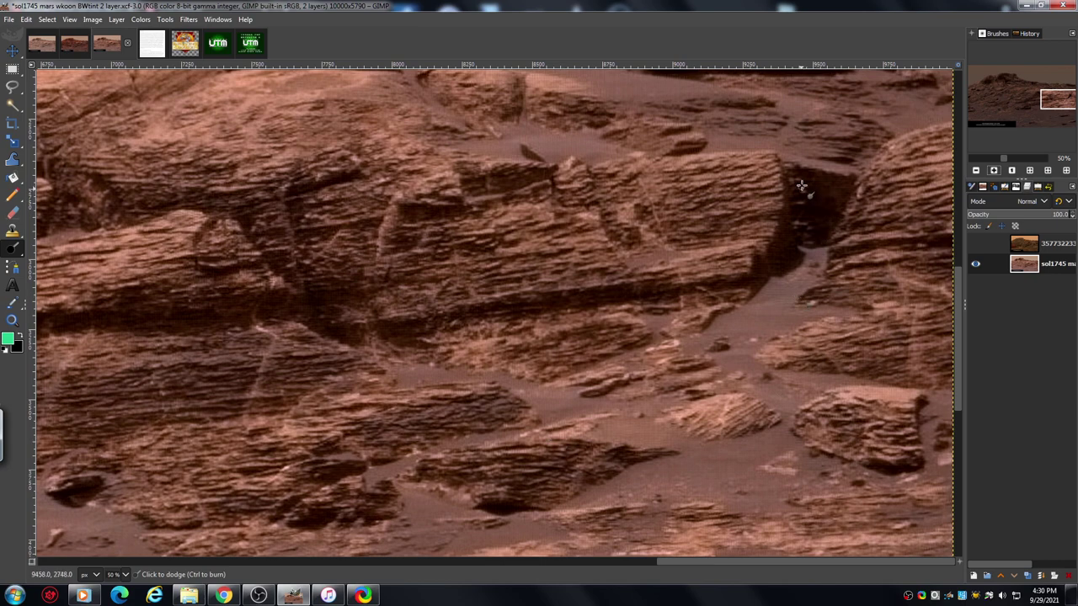
pyautogui.scroll(5, 960, 295)
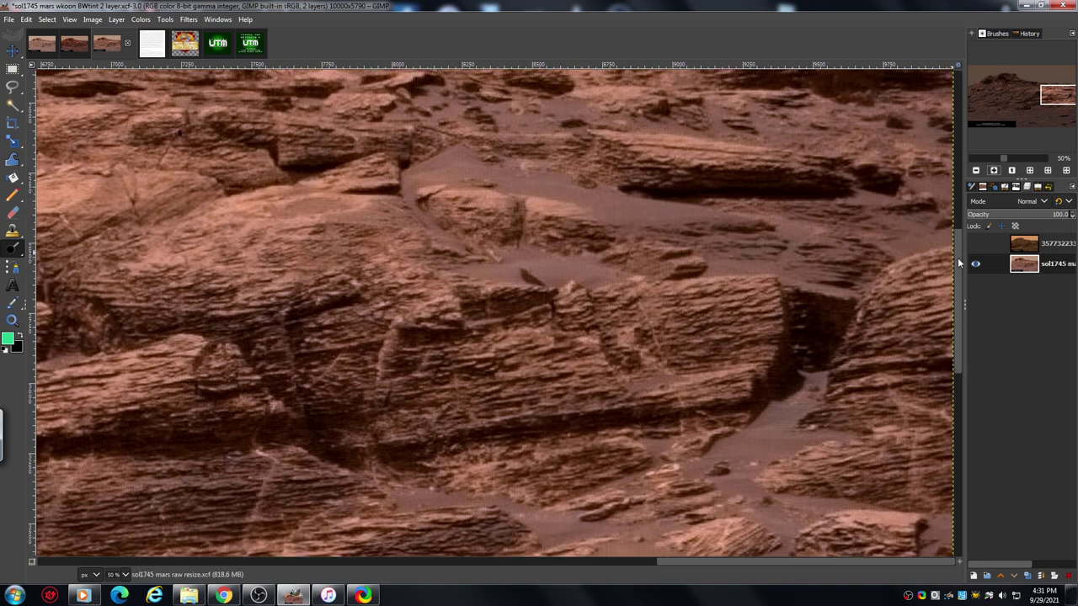
pyautogui.moveTo(958, 263); pyautogui.dragTo(963, 419)
# - Close the Pinterest notification and pan the view over to the layered rock outcrop
pyautogui.click(1063, 403)
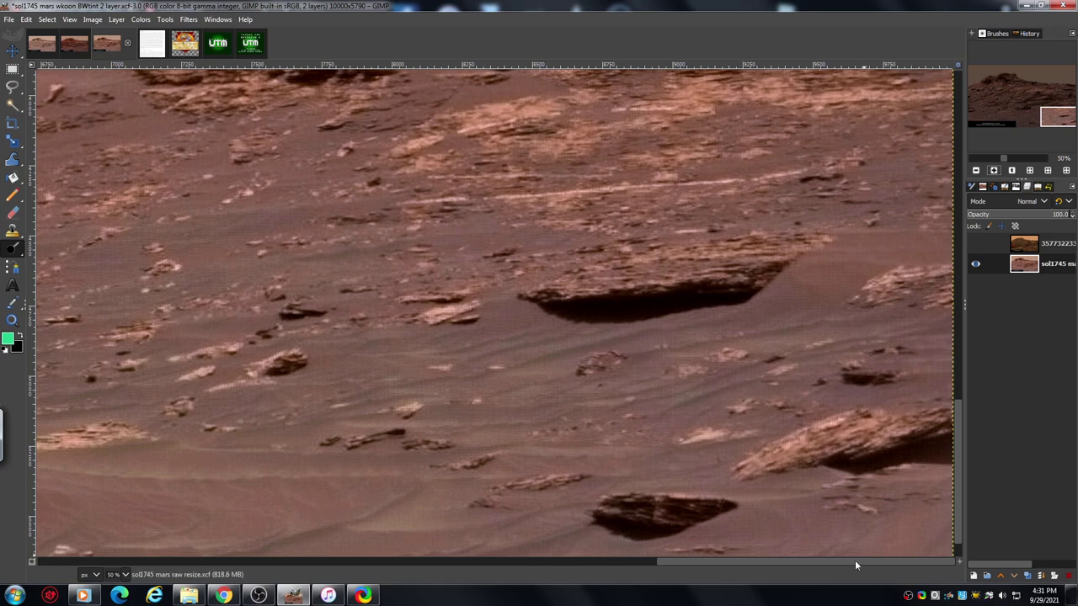
pyautogui.moveTo(855, 560); pyautogui.dragTo(764, 559)
pyautogui.moveTo(959, 424); pyautogui.dragTo(944, 206)
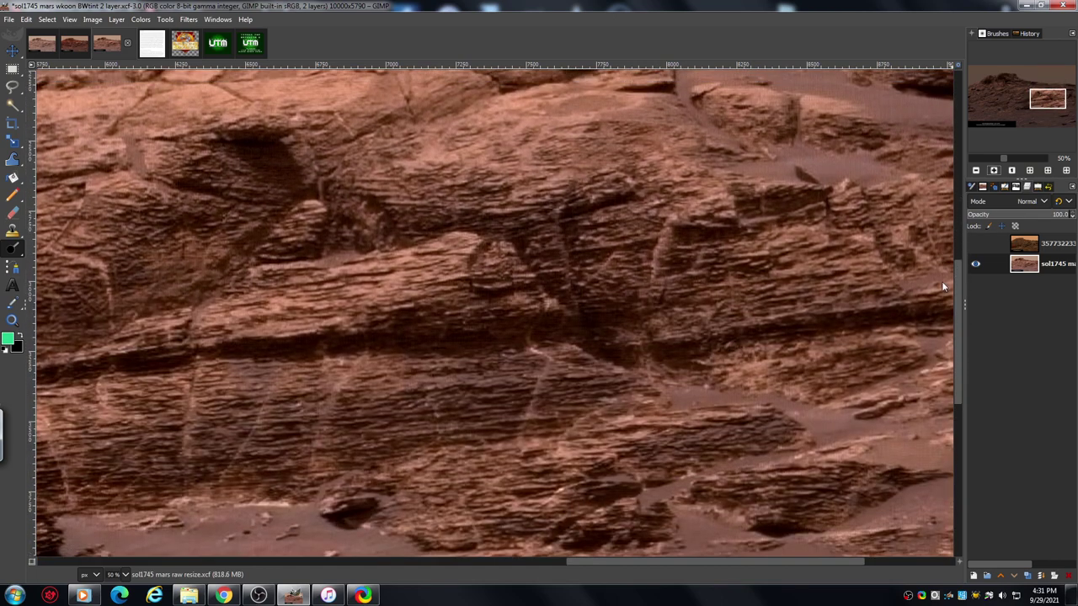
pyautogui.moveTo(615, 560); pyautogui.dragTo(446, 556)
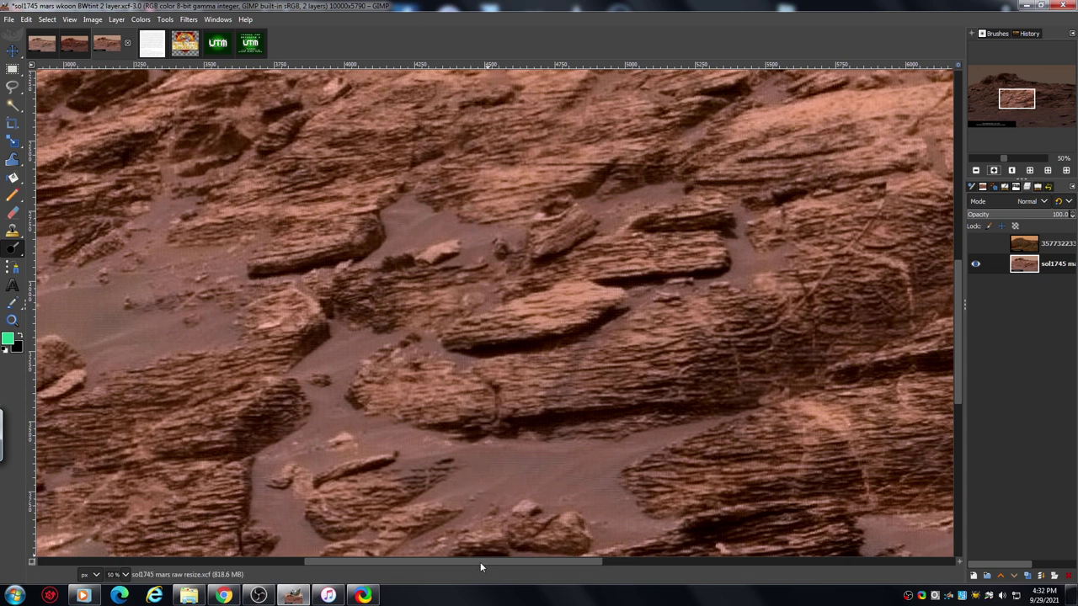
pyautogui.moveTo(480, 562); pyautogui.dragTo(248, 562)
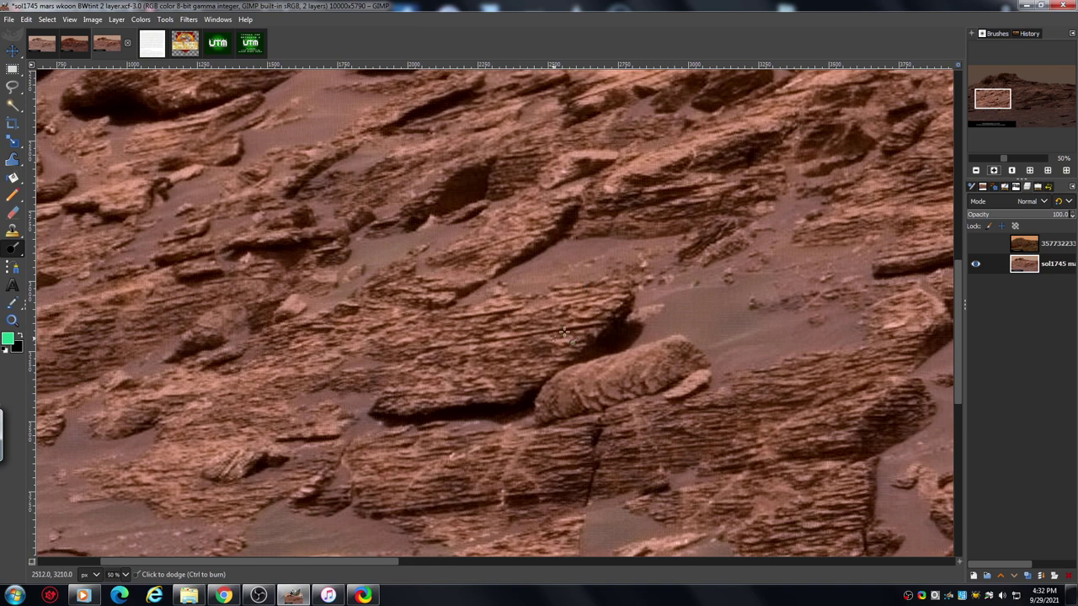
pyautogui.moveTo(266, 562); pyautogui.dragTo(197, 559)
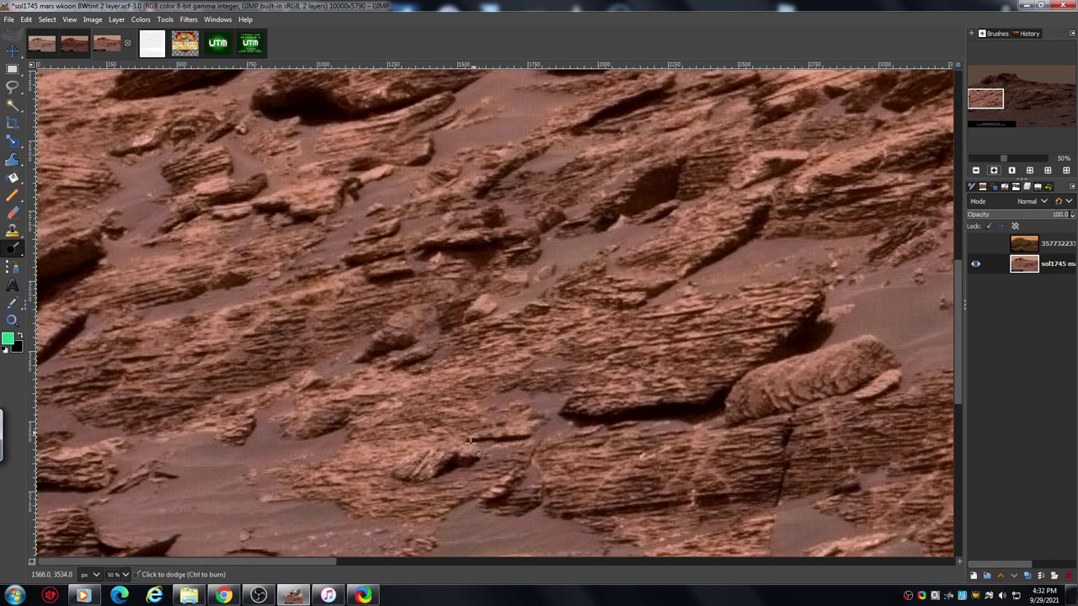
pyautogui.moveTo(960, 305); pyautogui.dragTo(963, 260)
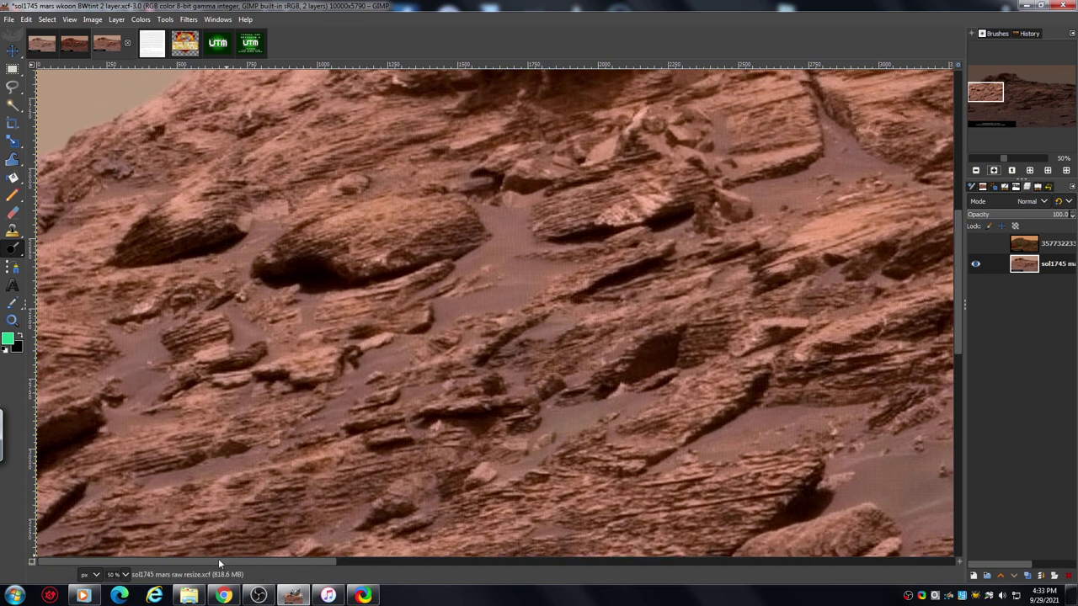
pyautogui.moveTo(182, 560); pyautogui.dragTo(382, 567)
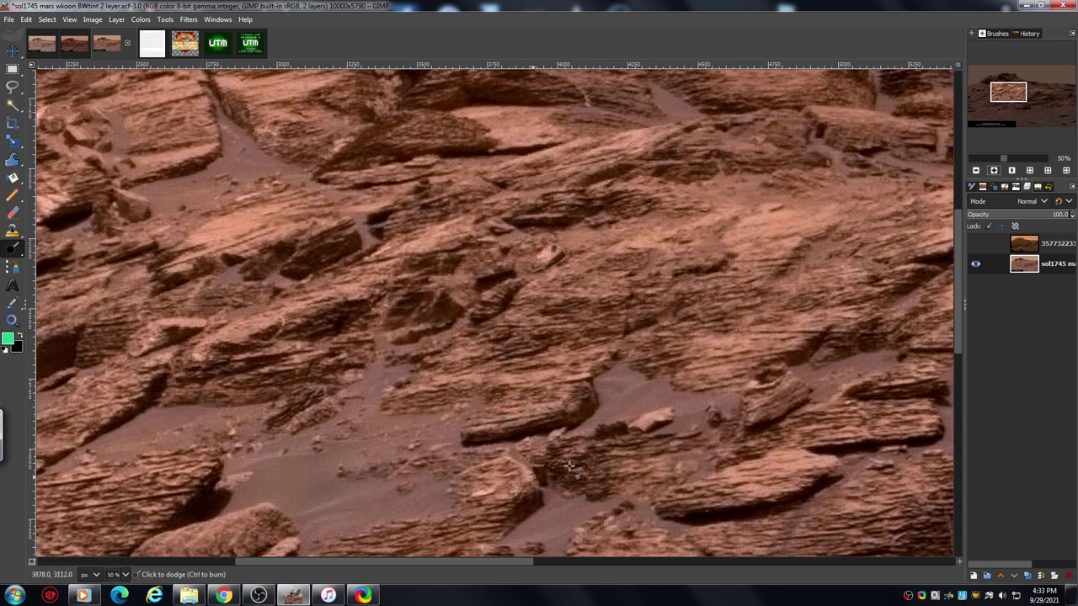
pyautogui.moveTo(387, 562); pyautogui.dragTo(487, 571)
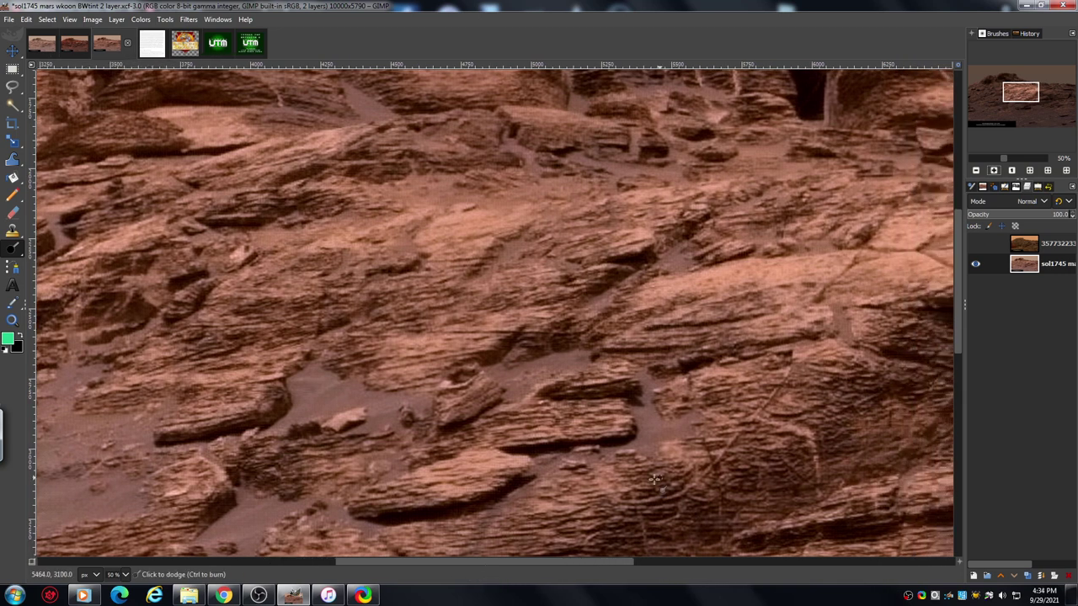
pyautogui.moveTo(957, 273); pyautogui.dragTo(957, 231)
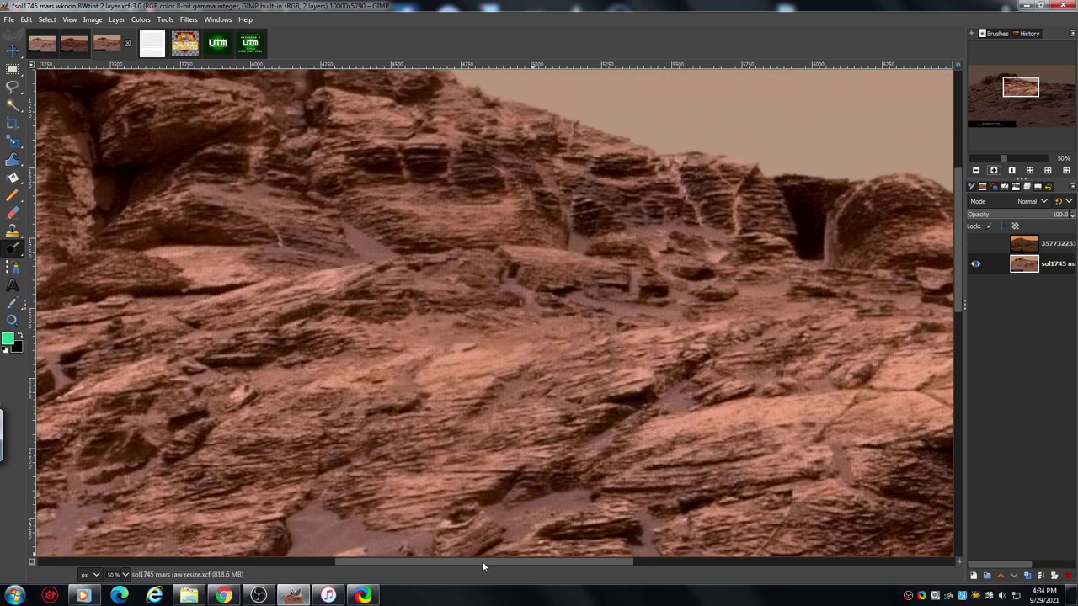
pyautogui.moveTo(482, 562); pyautogui.dragTo(455, 564)
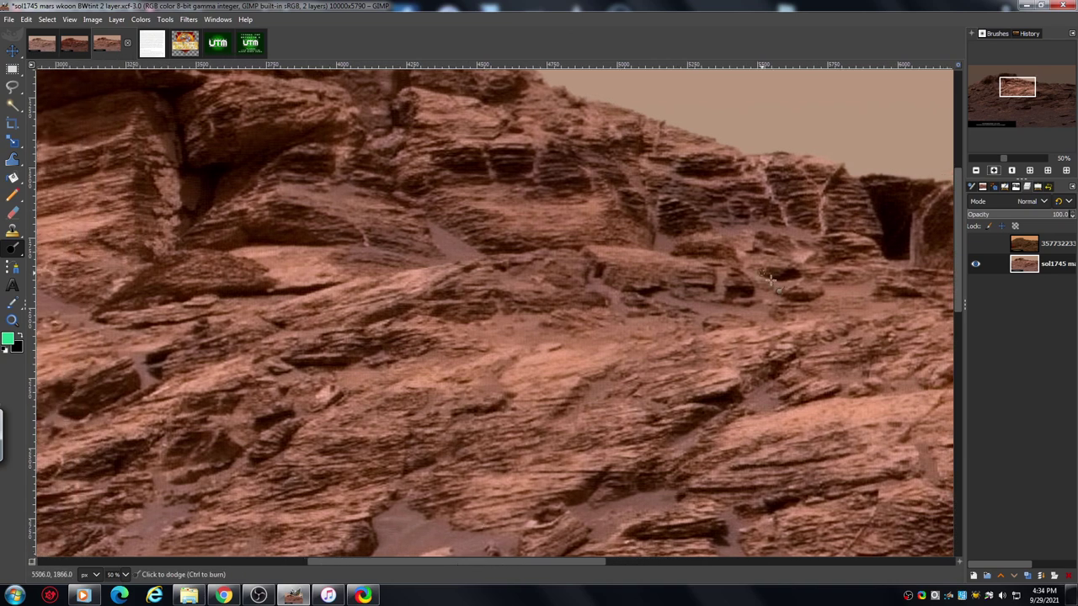
# - Switch to the sol1745 mars wkoon image and show the Dodge/Burn tool options
pyautogui.click(73, 48)
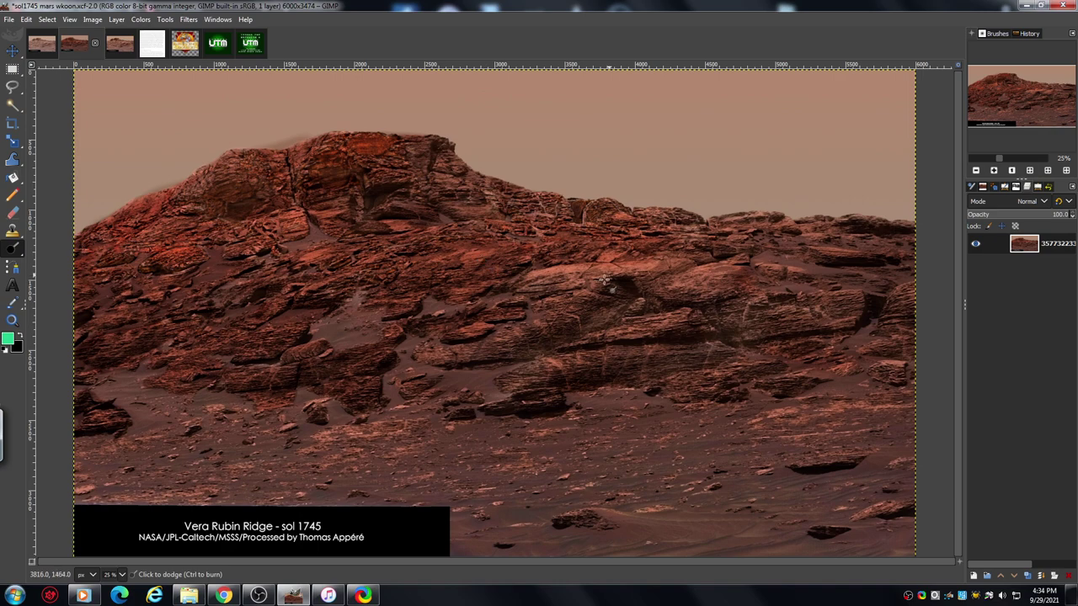
pyautogui.click(1038, 187)
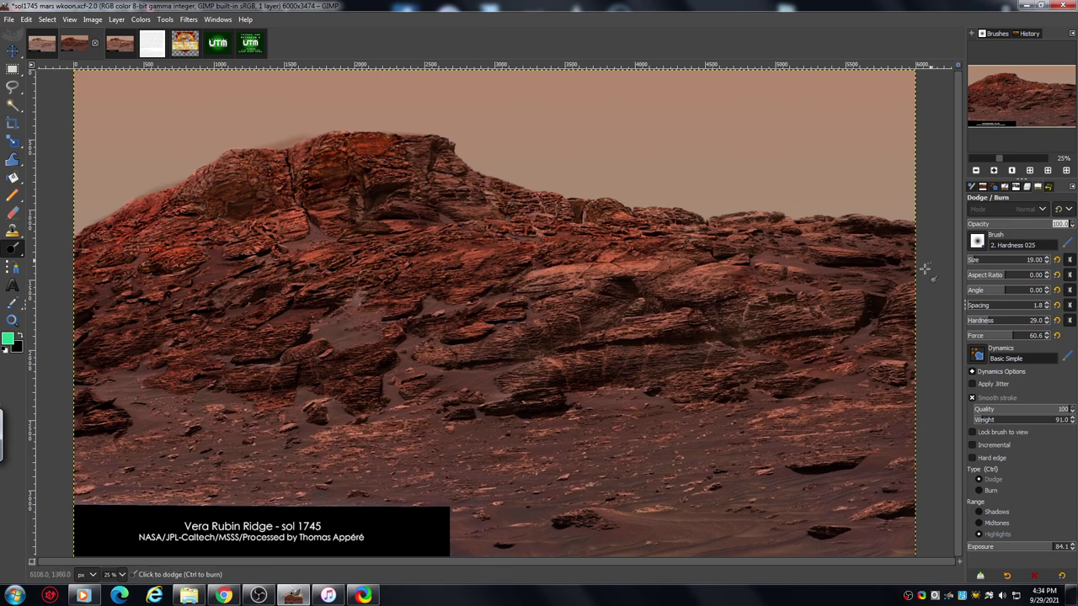
# - Zoom the ridge photo to 67% and pan up to frame its rock layers
pyautogui.click(994, 171)
pyautogui.click(994, 171)
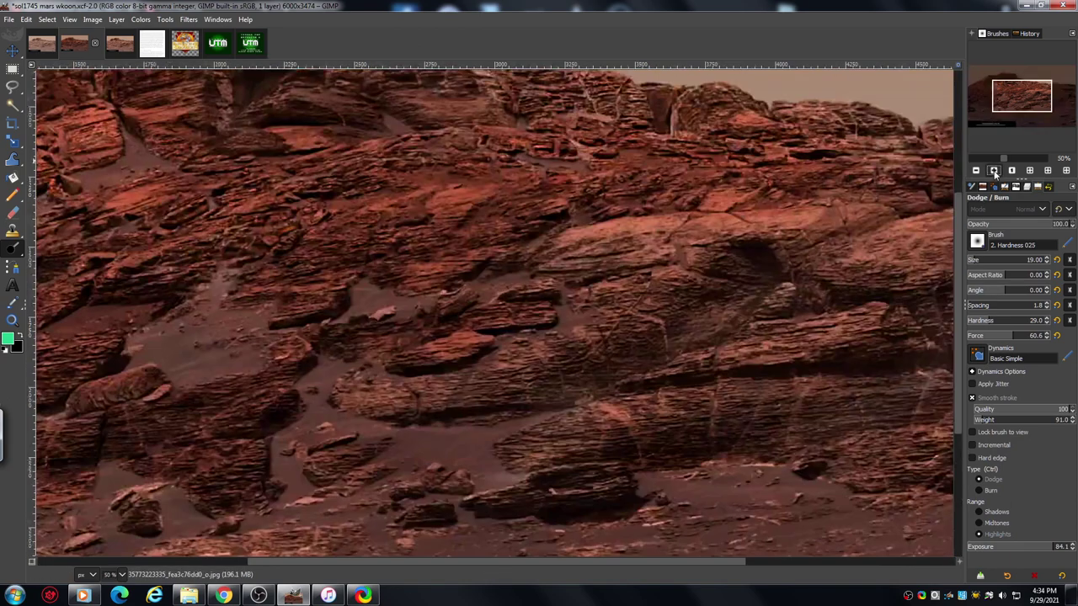
pyautogui.click(994, 171)
pyautogui.moveTo(1011, 103); pyautogui.dragTo(980, 121)
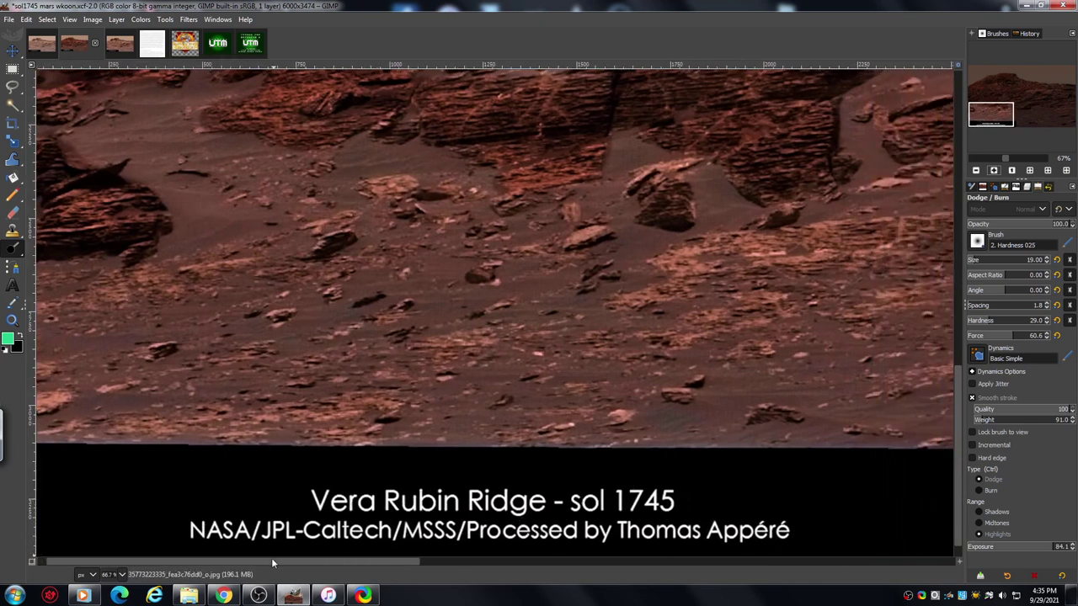
pyautogui.hscroll(-1, 271, 560)
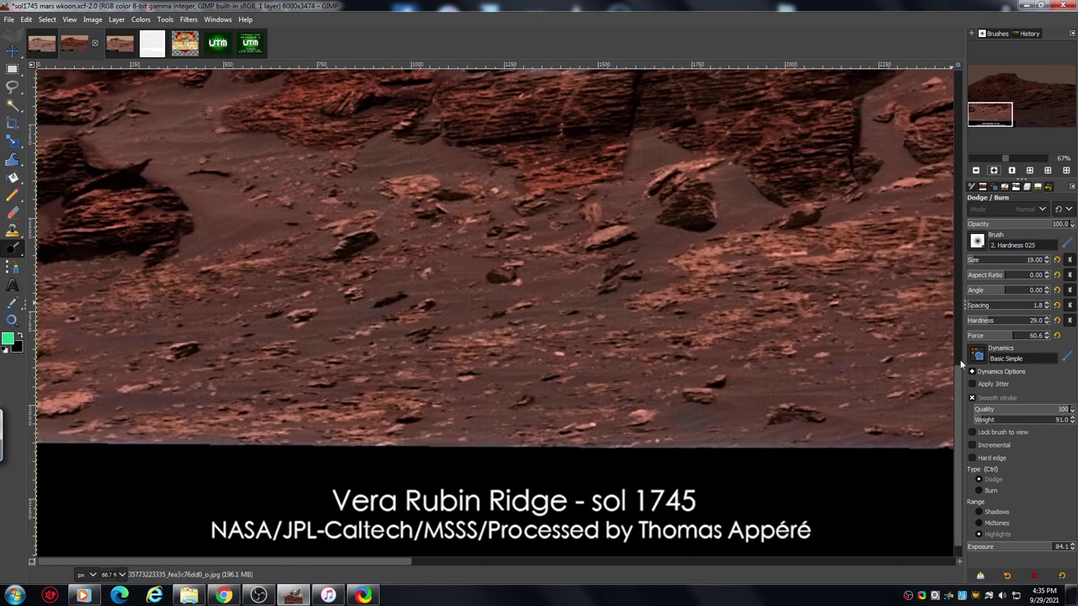
pyautogui.moveTo(958, 405); pyautogui.dragTo(955, 400)
pyautogui.moveTo(955, 391); pyautogui.dragTo(950, 308)
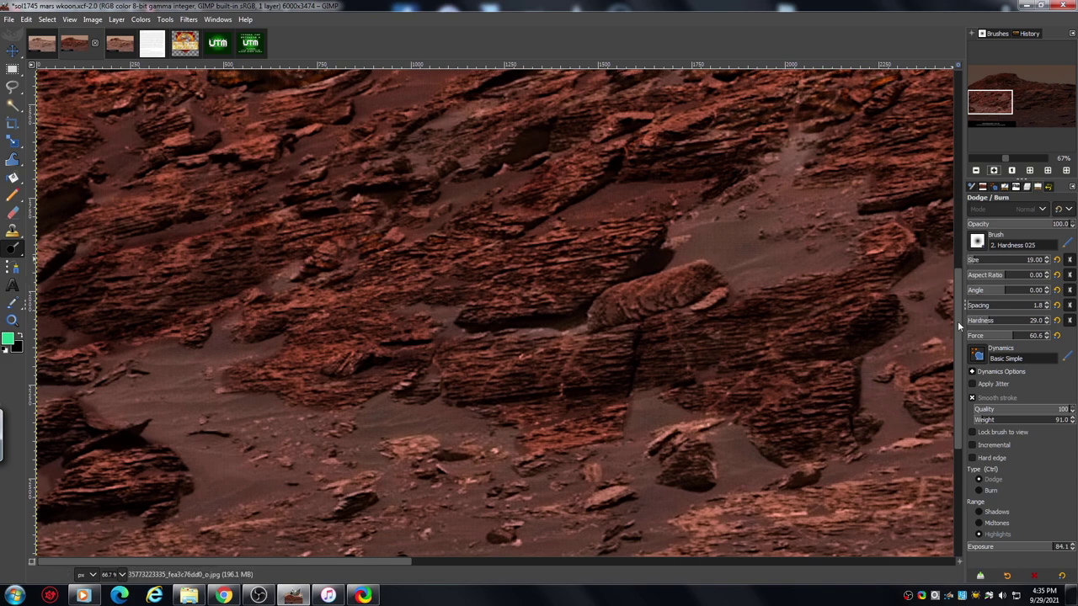
# - Pan over the lower rocks and raise the zoom to 150% on the rock layers
pyautogui.moveTo(958, 321); pyautogui.dragTo(944, 231)
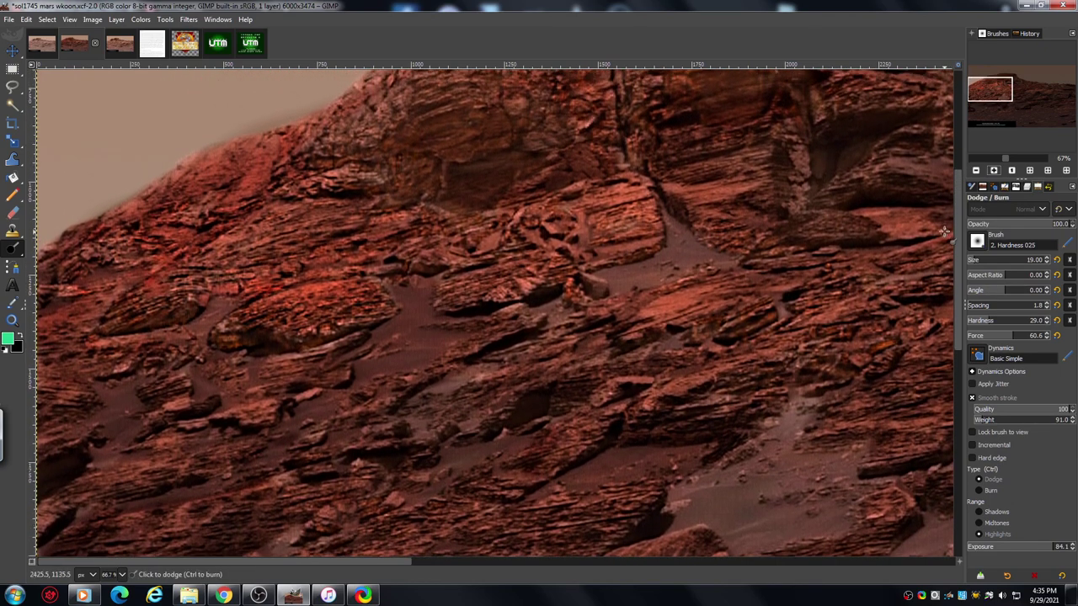
pyautogui.moveTo(956, 309); pyautogui.dragTo(954, 300)
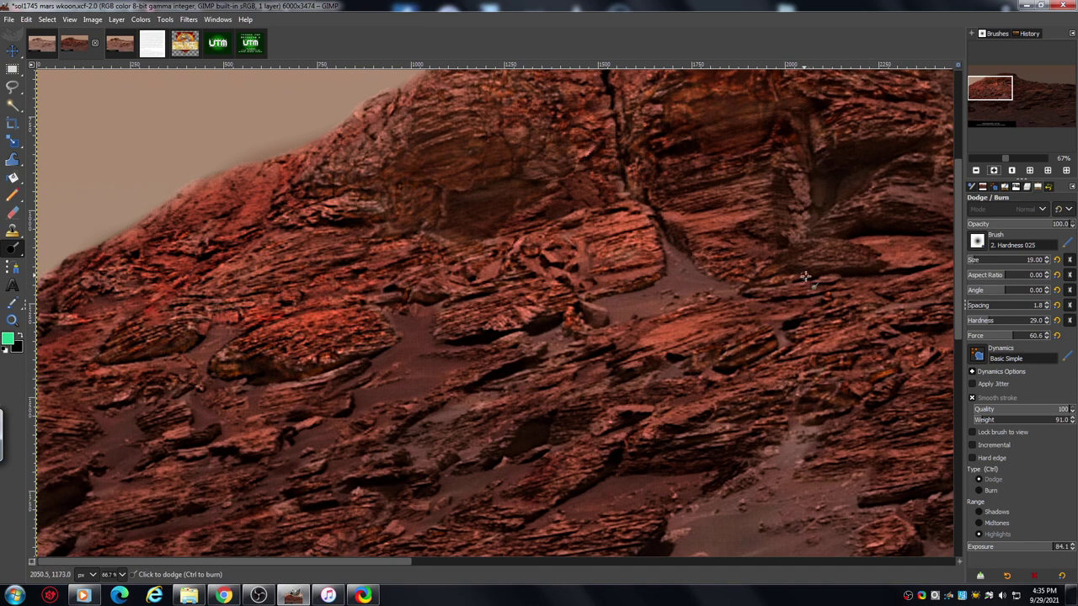
pyautogui.moveTo(961, 319)
pyautogui.mouseDown()
pyautogui.moveTo(956, 301)
pyautogui.moveTo(957, 317)
pyautogui.mouseUp()
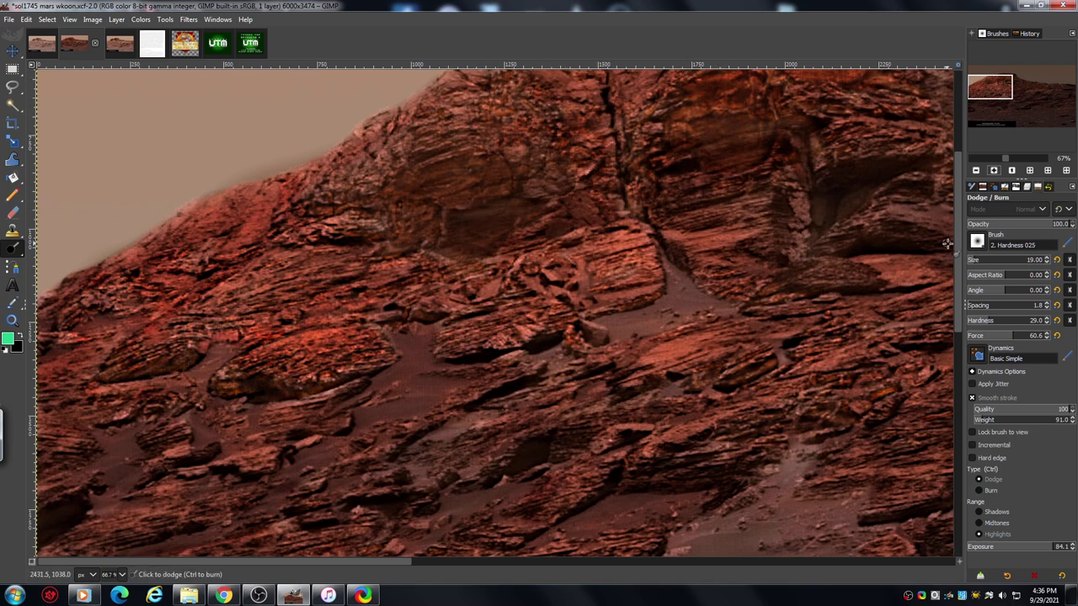
pyautogui.moveTo(957, 237); pyautogui.dragTo(958, 217)
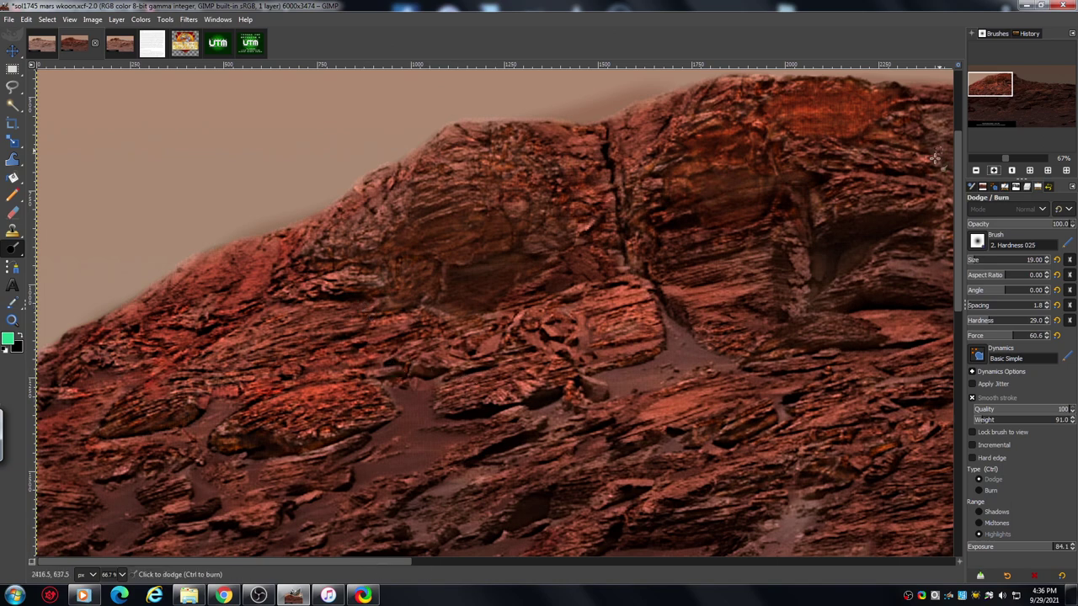
pyautogui.moveTo(1004, 158); pyautogui.dragTo(1010, 159)
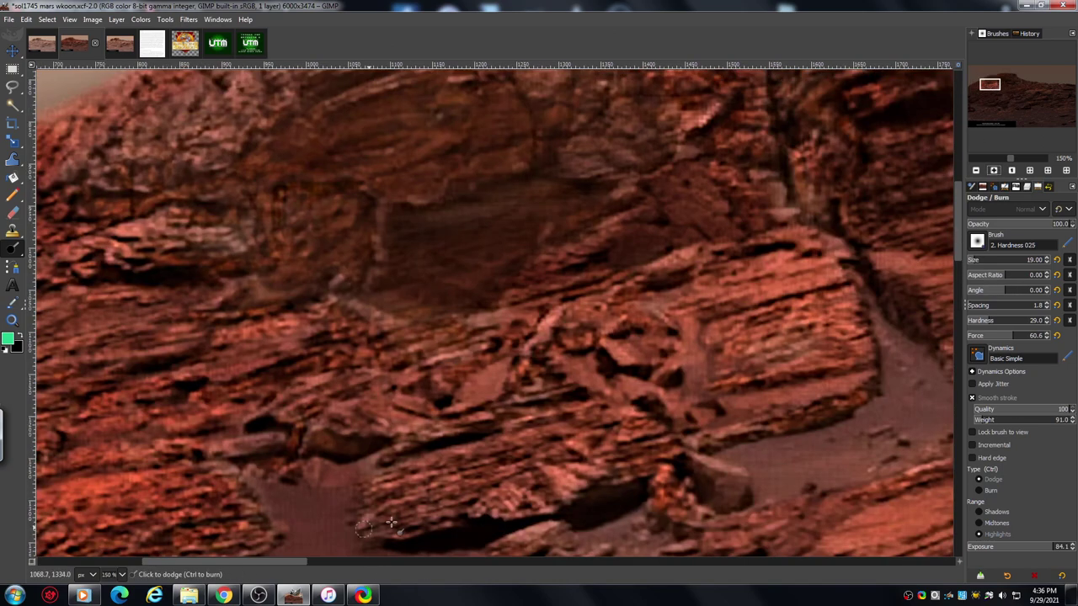
# - Pan left to the upper ridge slope and zoom out to 100%
pyautogui.moveTo(289, 561); pyautogui.dragTo(180, 576)
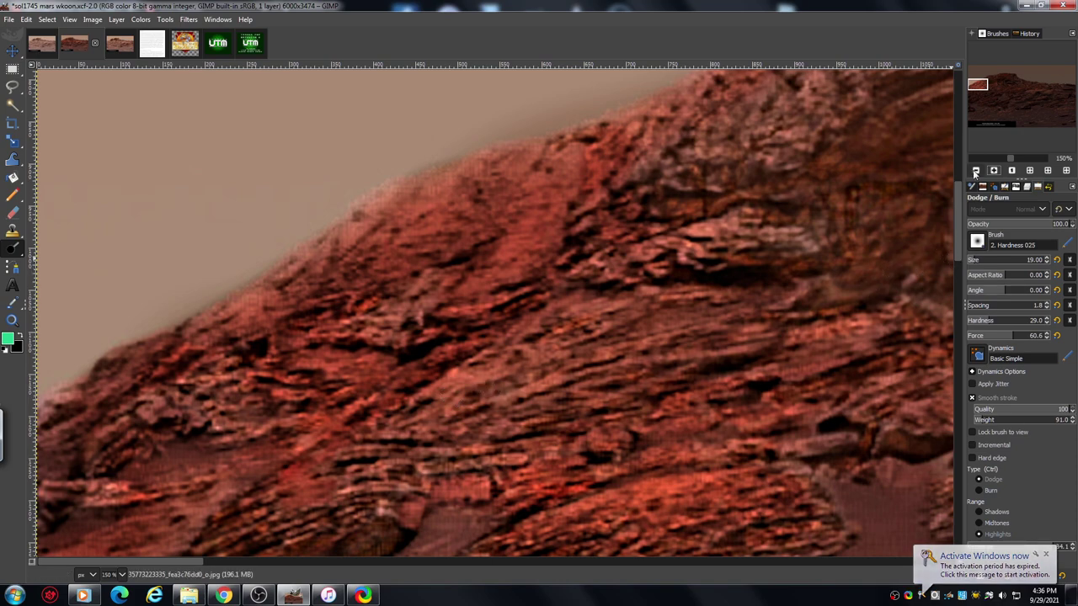
pyautogui.click(975, 171)
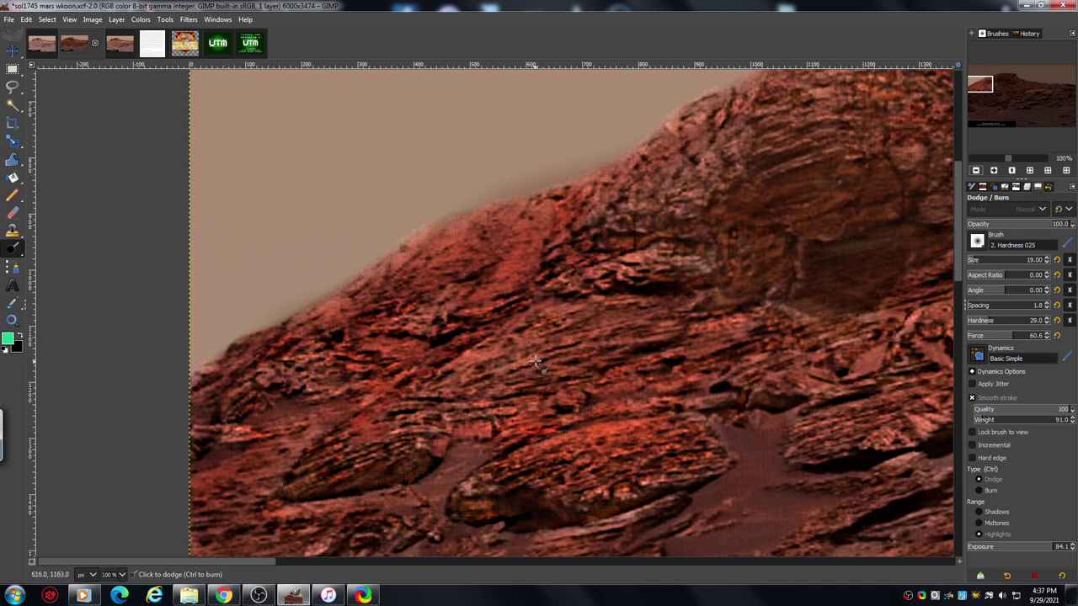
# - Shift the view slightly down and zoom back to 150% on the sloping ridge edge
pyautogui.scroll(-2, 957, 243)
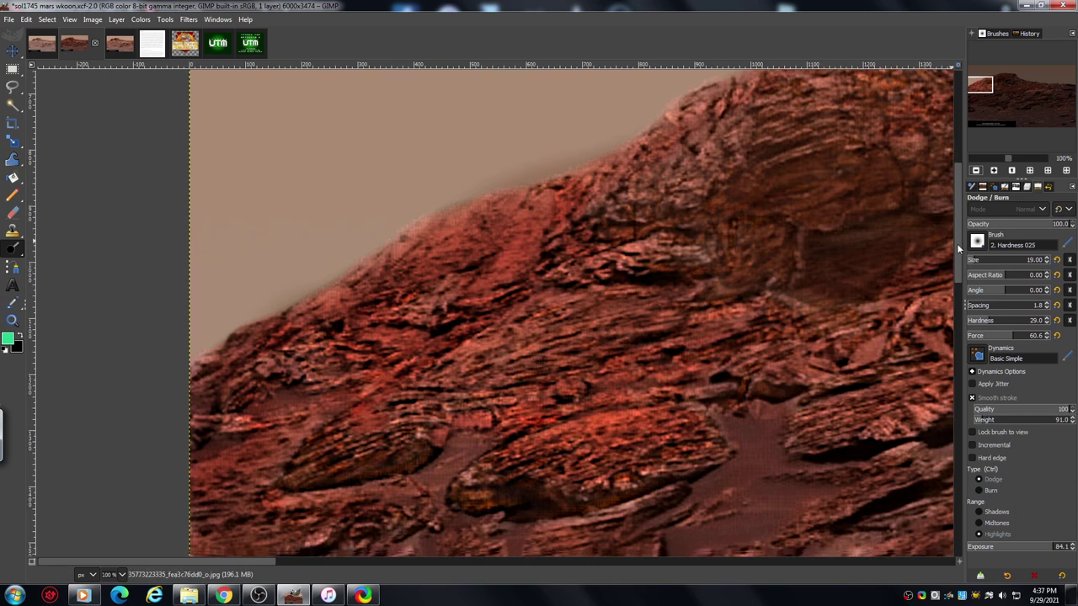
pyautogui.moveTo(957, 243); pyautogui.dragTo(954, 254)
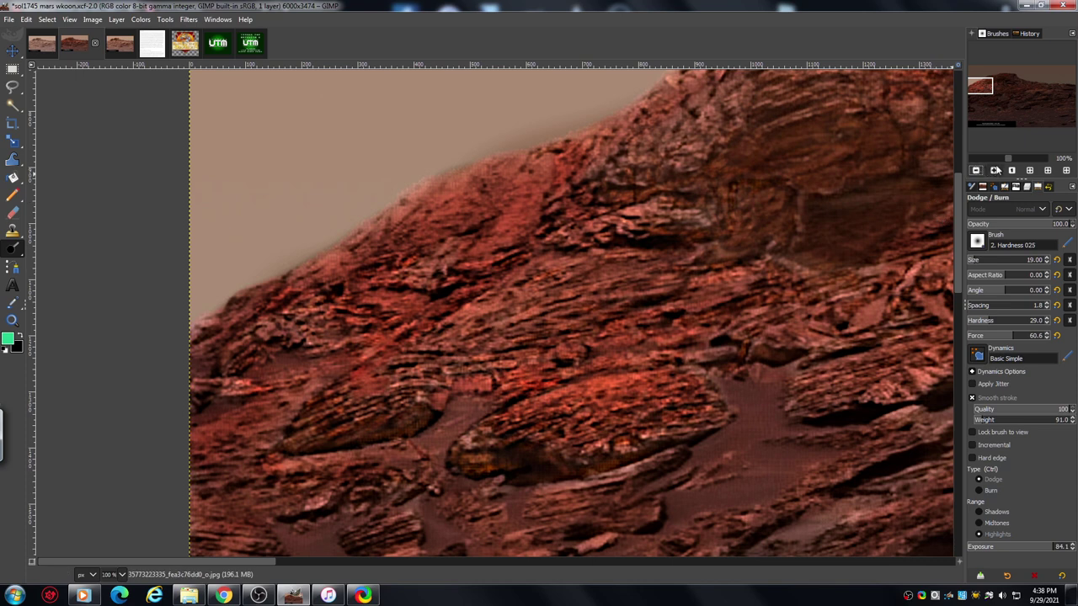
pyautogui.click(994, 170)
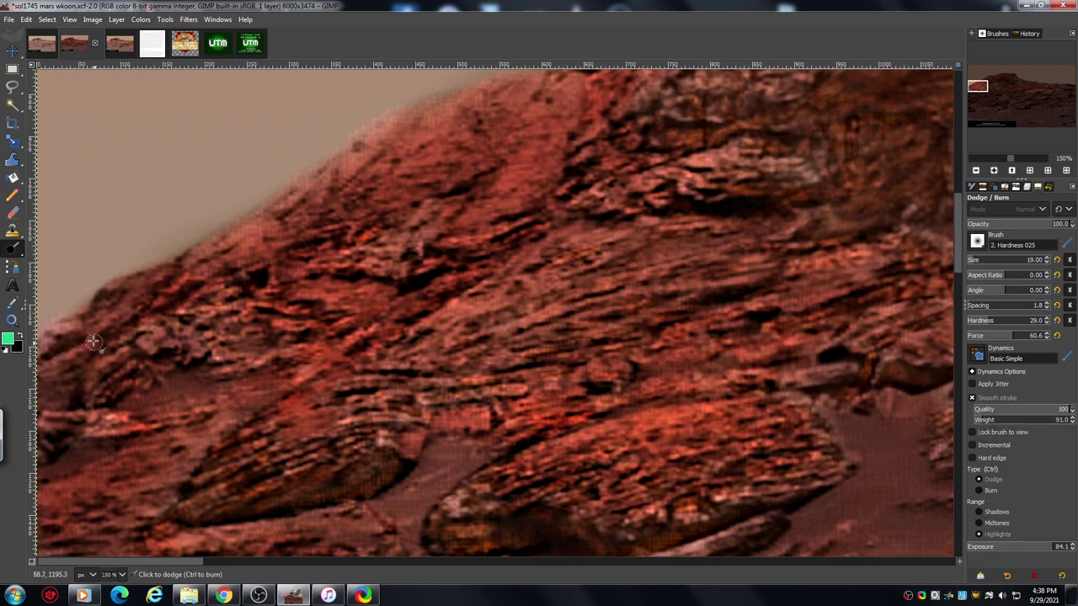
# - Dodge the left ridge edge where the slope meets the sky, Highlights at exposure 84.1
pyautogui.click(152, 296)
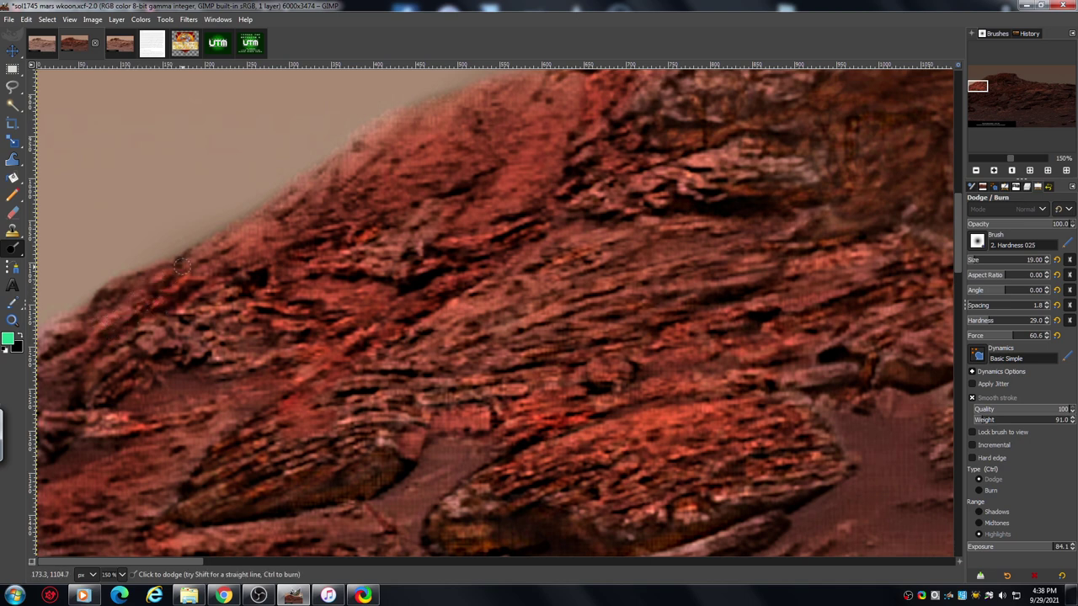
pyautogui.moveTo(210, 251)
pyautogui.mouseDown()
pyautogui.moveTo(270, 227)
pyautogui.moveTo(199, 276)
pyautogui.moveTo(288, 241)
pyautogui.moveTo(277, 244)
pyautogui.moveTo(281, 221)
pyautogui.moveTo(357, 210)
pyautogui.moveTo(315, 211)
pyautogui.moveTo(343, 180)
pyautogui.moveTo(367, 174)
pyautogui.moveTo(345, 208)
pyautogui.moveTo(392, 214)
pyautogui.moveTo(403, 212)
pyautogui.moveTo(387, 195)
pyautogui.moveTo(430, 193)
pyautogui.mouseUp()
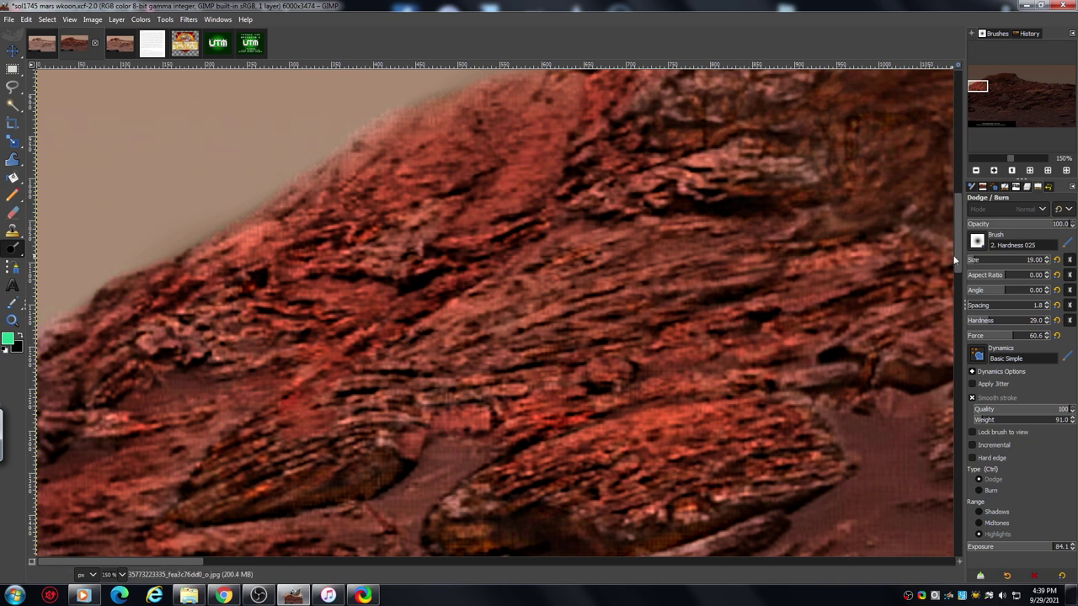
# - Pan to the large upper rock block and lower the dodge exposure to 72.5
pyautogui.moveTo(960, 256); pyautogui.dragTo(962, 233)
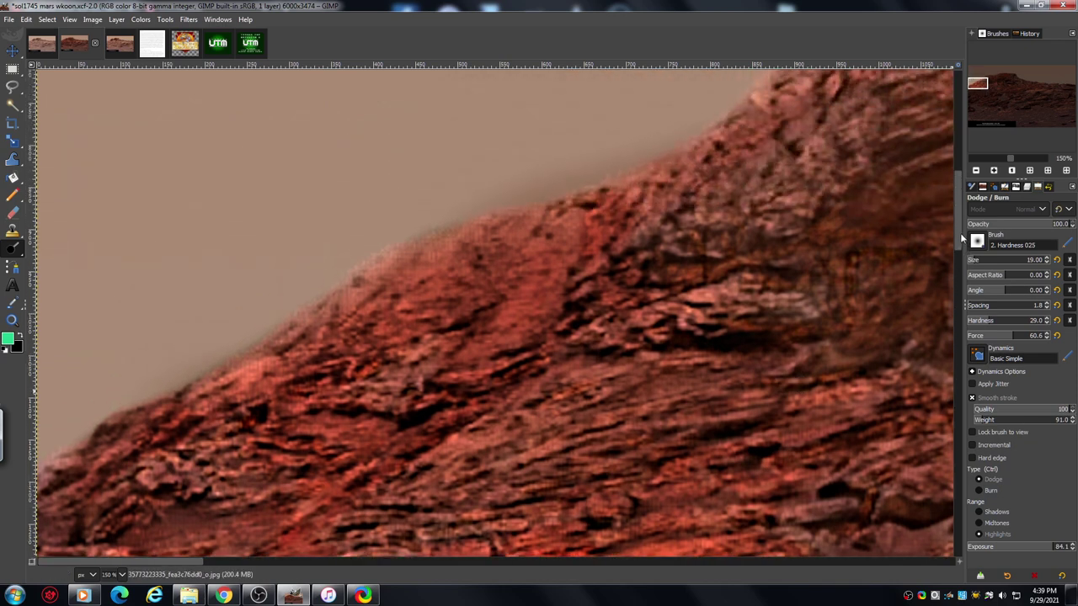
pyautogui.moveTo(181, 562); pyautogui.dragTo(270, 574)
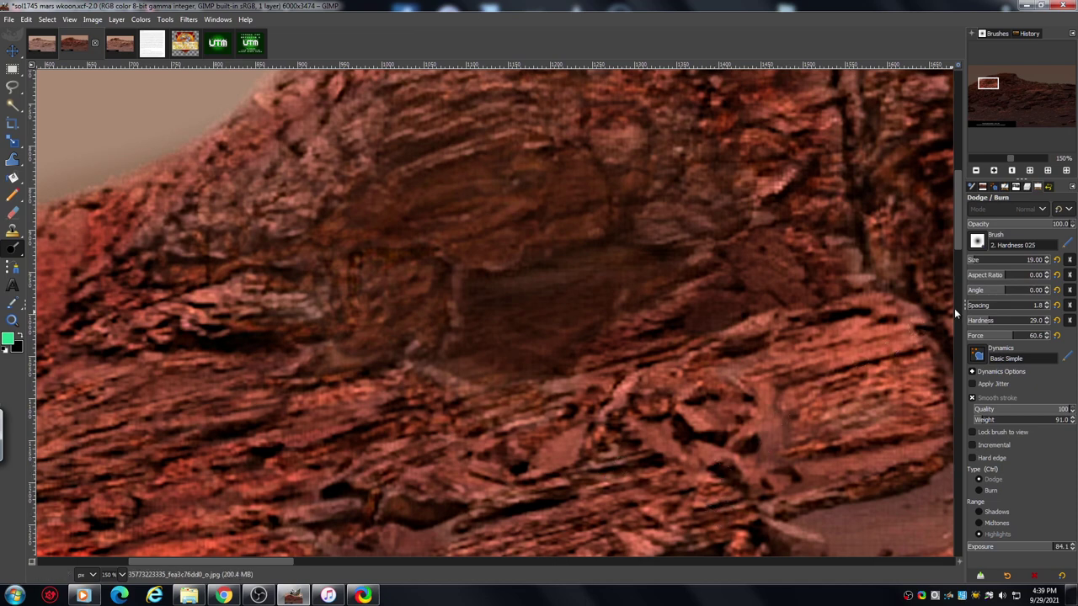
pyautogui.moveTo(956, 232); pyautogui.dragTo(956, 207)
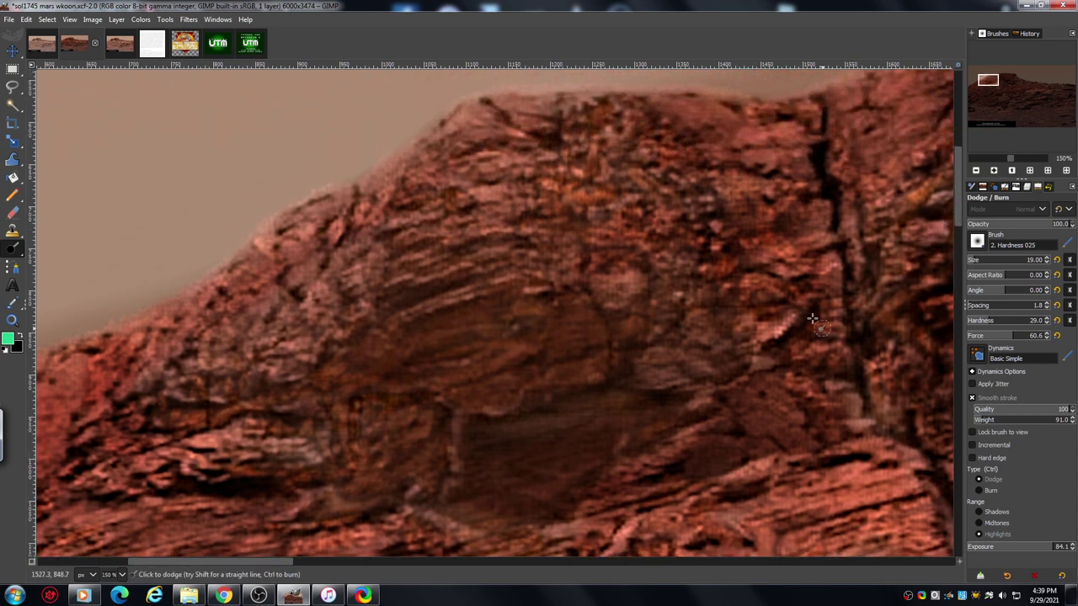
pyautogui.click(1041, 550)
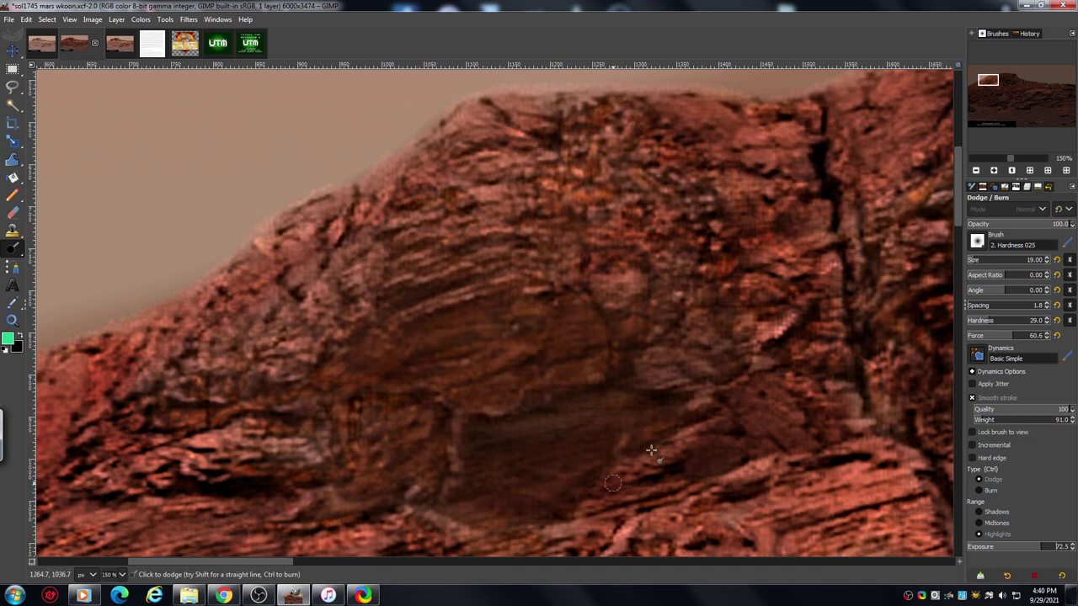
# - Brighten highlights with repeated Dodge strokes along the top edge and face of the upper rock block
pyautogui.moveTo(292, 561); pyautogui.dragTo(307, 575)
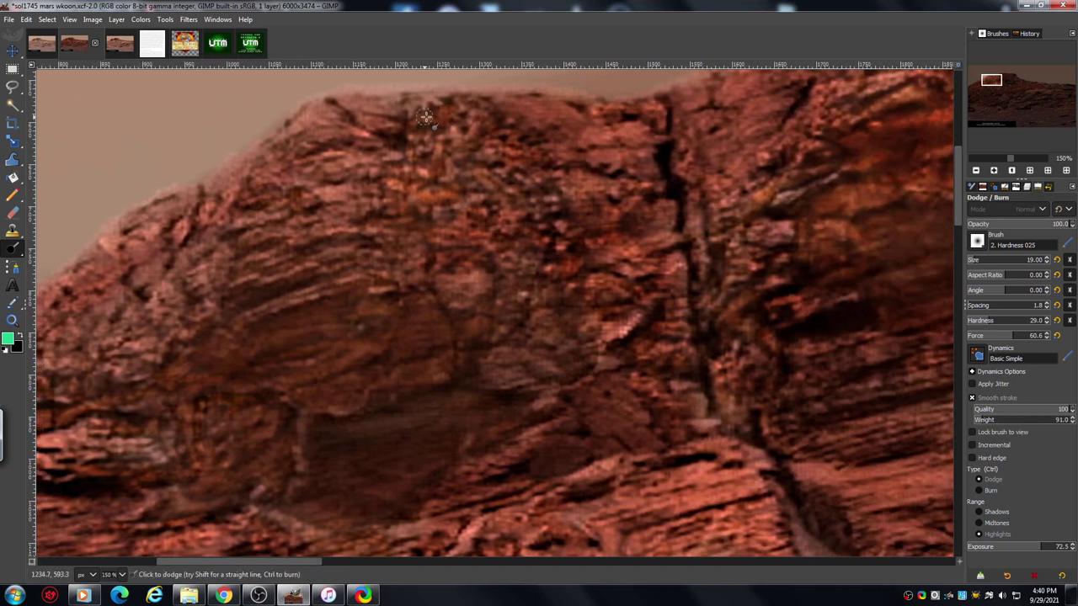
pyautogui.moveTo(419, 123)
pyautogui.mouseDown()
pyautogui.moveTo(445, 106)
pyautogui.moveTo(506, 126)
pyautogui.moveTo(472, 140)
pyautogui.moveTo(419, 135)
pyautogui.moveTo(425, 149)
pyautogui.moveTo(400, 126)
pyautogui.moveTo(361, 144)
pyautogui.moveTo(410, 160)
pyautogui.mouseUp()
pyautogui.moveTo(495, 149)
pyautogui.mouseDown()
pyautogui.moveTo(461, 158)
pyautogui.moveTo(535, 165)
pyautogui.moveTo(535, 144)
pyautogui.moveTo(503, 133)
pyautogui.moveTo(540, 143)
pyautogui.moveTo(528, 133)
pyautogui.moveTo(598, 167)
pyautogui.moveTo(615, 123)
pyautogui.moveTo(593, 106)
pyautogui.moveTo(662, 112)
pyautogui.moveTo(647, 192)
pyautogui.moveTo(603, 228)
pyautogui.moveTo(524, 211)
pyautogui.mouseUp()
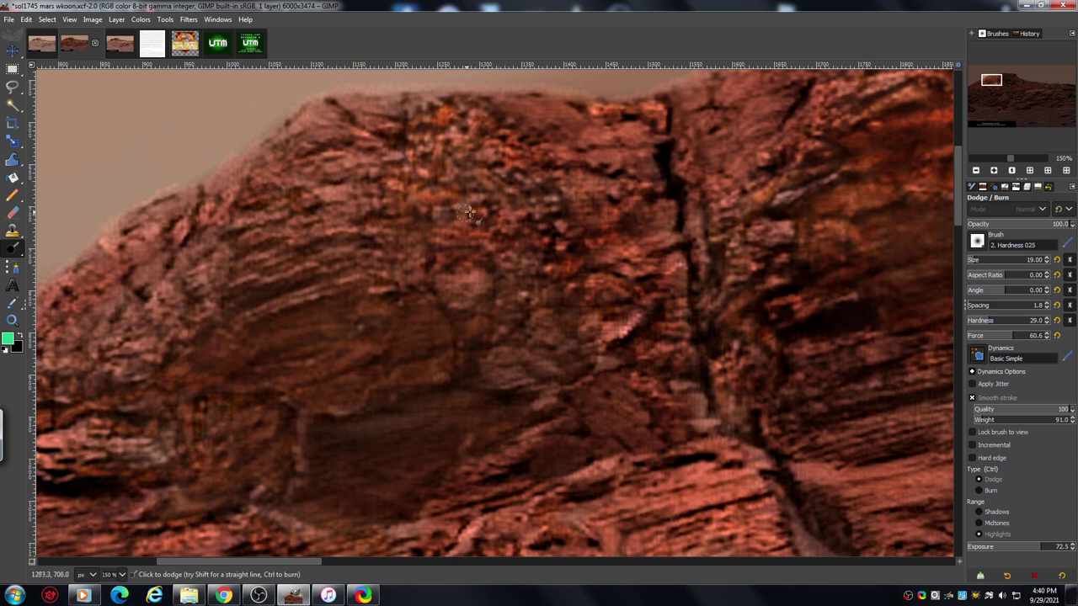
pyautogui.moveTo(450, 218)
pyautogui.mouseDown()
pyautogui.moveTo(495, 230)
pyautogui.moveTo(494, 208)
pyautogui.moveTo(474, 187)
pyautogui.mouseUp()
pyautogui.moveTo(387, 229)
pyautogui.mouseDown()
pyautogui.moveTo(382, 264)
pyautogui.moveTo(275, 284)
pyautogui.moveTo(289, 264)
pyautogui.moveTo(272, 261)
pyautogui.moveTo(290, 254)
pyautogui.moveTo(376, 245)
pyautogui.moveTo(304, 221)
pyautogui.moveTo(342, 206)
pyautogui.moveTo(358, 213)
pyautogui.moveTo(371, 200)
pyautogui.moveTo(380, 208)
pyautogui.moveTo(359, 193)
pyautogui.mouseUp()
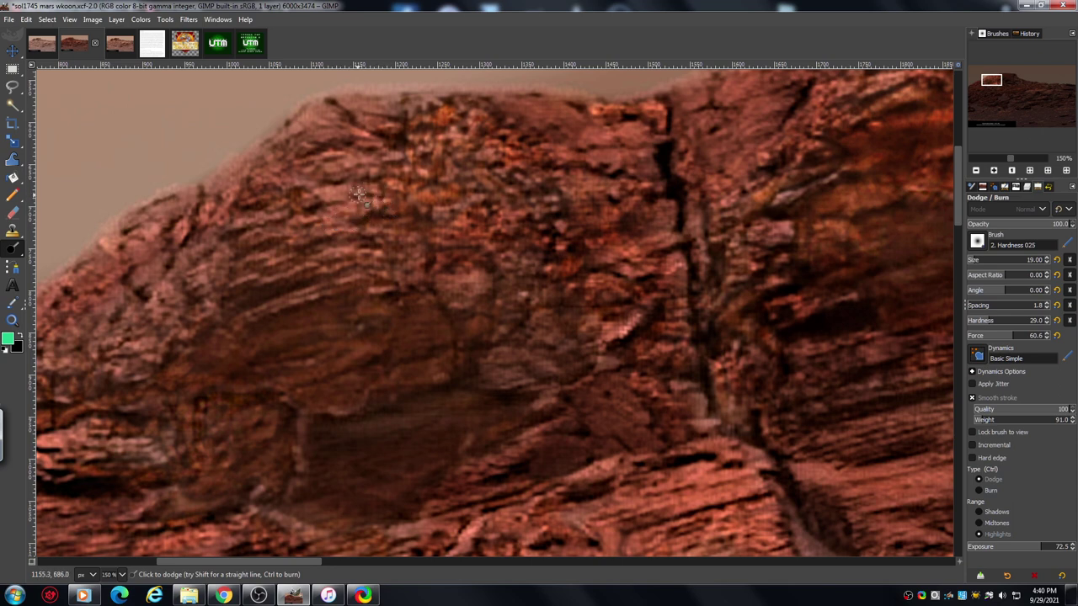
pyautogui.moveTo(392, 138); pyautogui.dragTo(527, 149)
pyautogui.moveTo(577, 194)
pyautogui.mouseDown()
pyautogui.moveTo(624, 220)
pyautogui.moveTo(583, 180)
pyautogui.moveTo(545, 188)
pyautogui.moveTo(535, 173)
pyautogui.moveTo(554, 167)
pyautogui.moveTo(529, 162)
pyautogui.moveTo(525, 135)
pyautogui.moveTo(559, 138)
pyautogui.mouseUp()
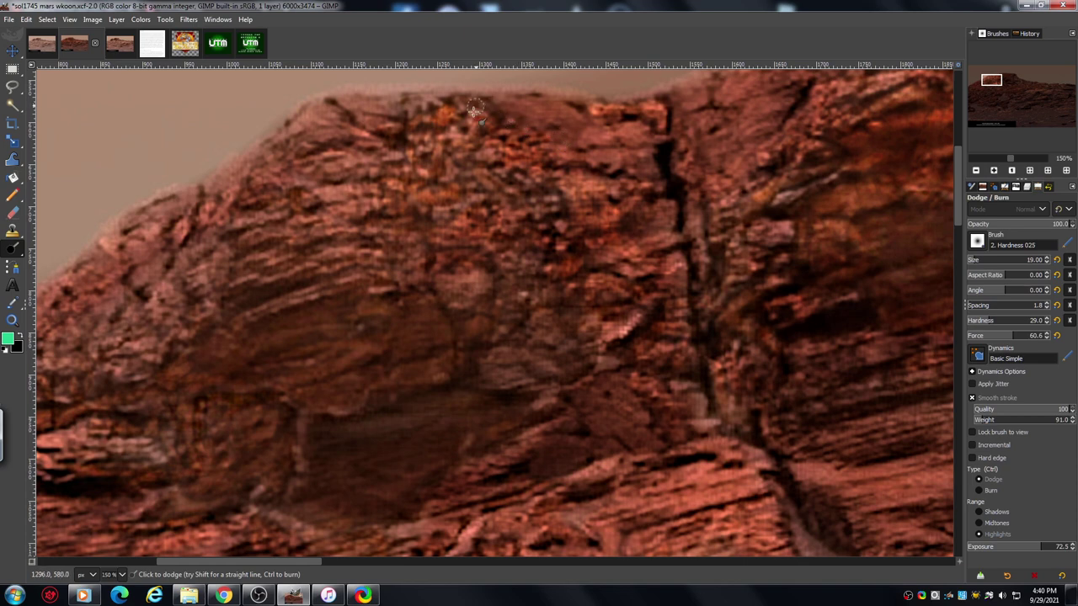
pyautogui.moveTo(474, 110); pyautogui.dragTo(500, 111)
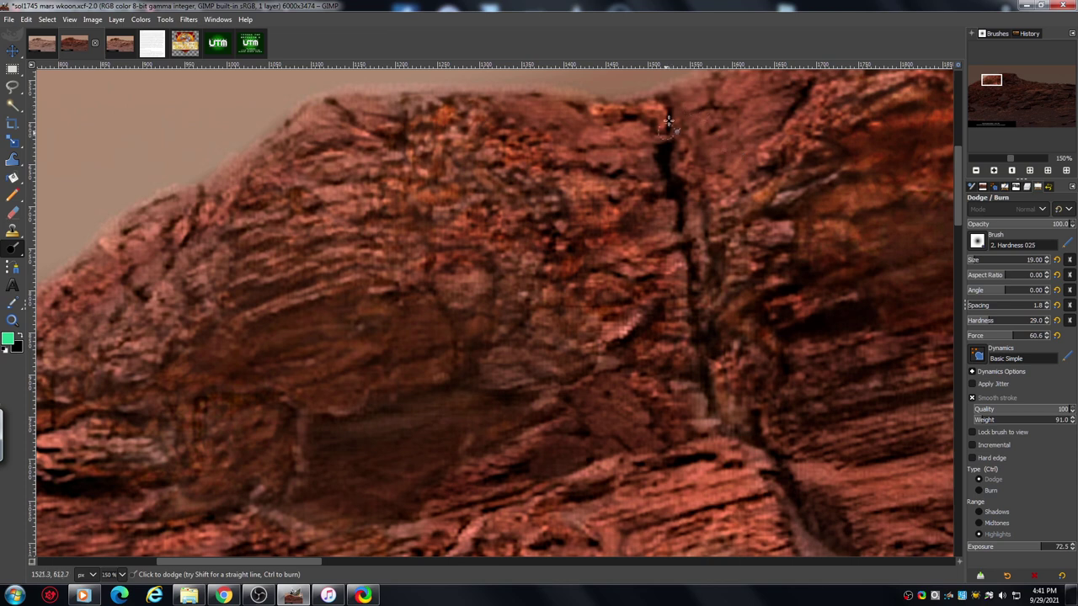
# - Dodge a stroke down the crack's top, then pan to show the crack and the rock face to its right
pyautogui.moveTo(667, 121)
pyautogui.mouseDown()
pyautogui.moveTo(657, 176)
pyautogui.moveTo(669, 188)
pyautogui.moveTo(642, 206)
pyautogui.mouseUp()
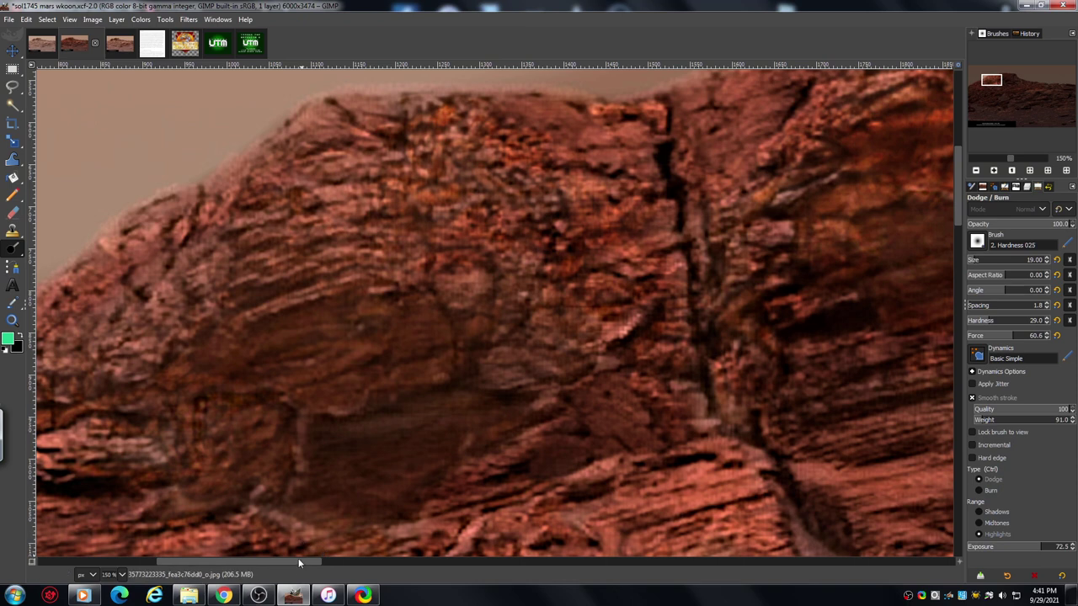
pyautogui.moveTo(297, 562); pyautogui.dragTo(341, 565)
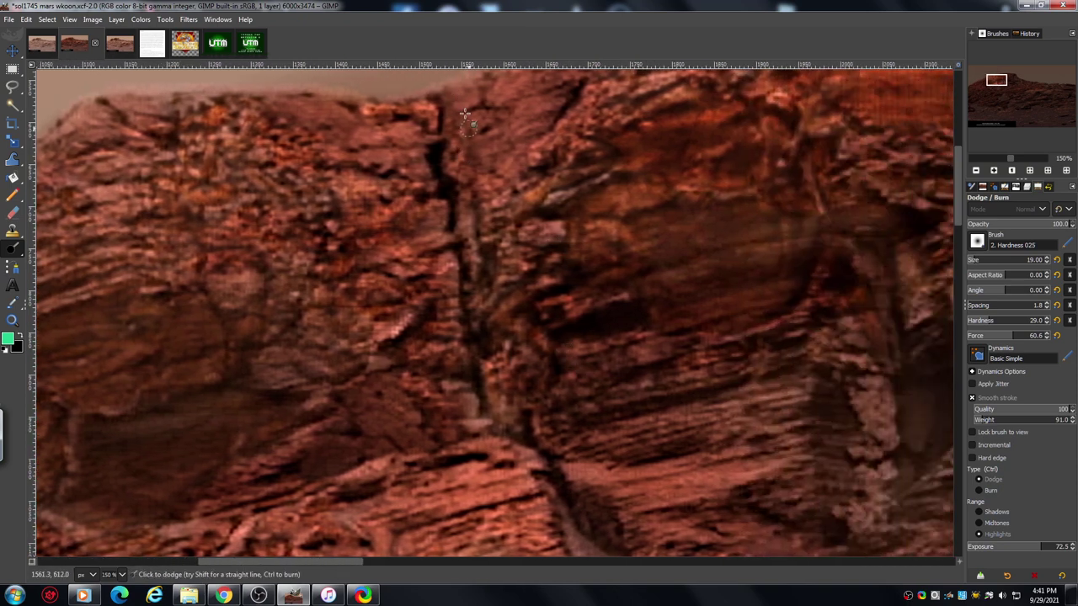
pyautogui.moveTo(961, 206); pyautogui.dragTo(966, 198)
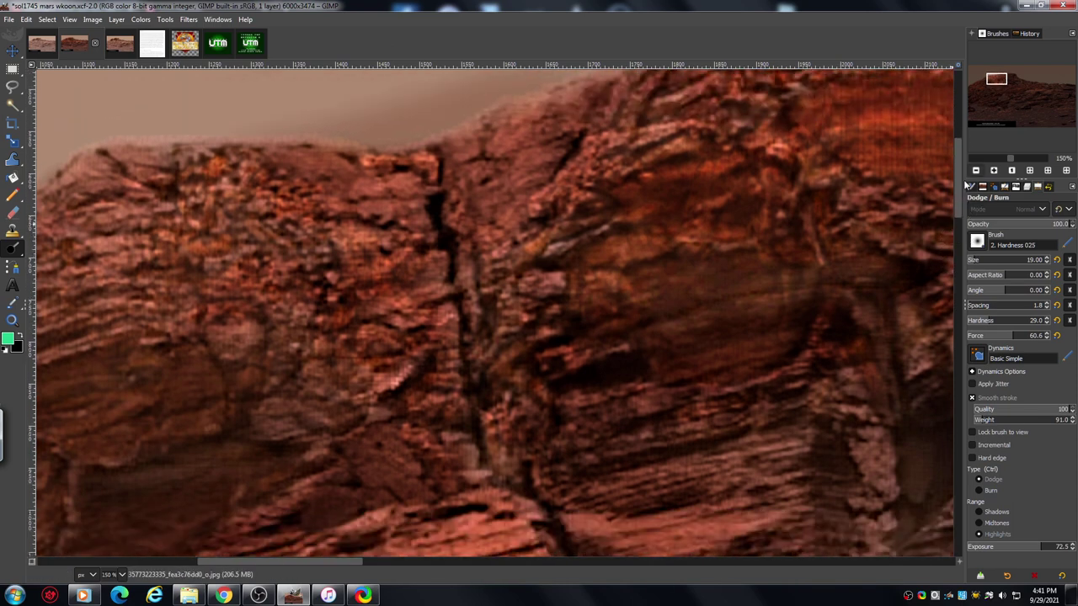
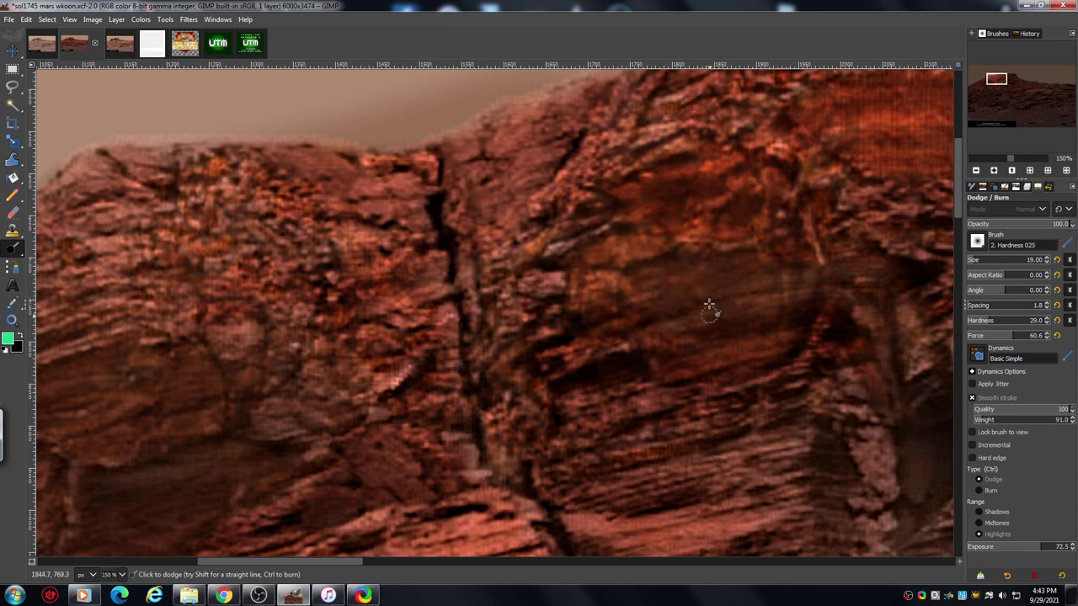
# - Zoom out one level and scroll the view onto the central cliff's dark overhang
pyautogui.click(976, 171)
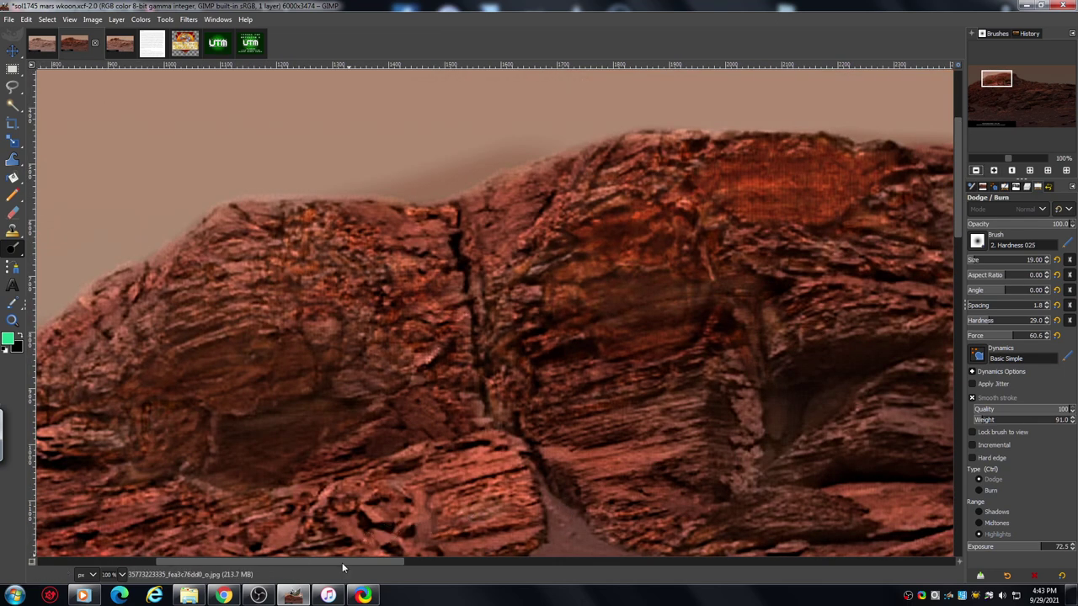
pyautogui.moveTo(340, 561); pyautogui.dragTo(350, 561)
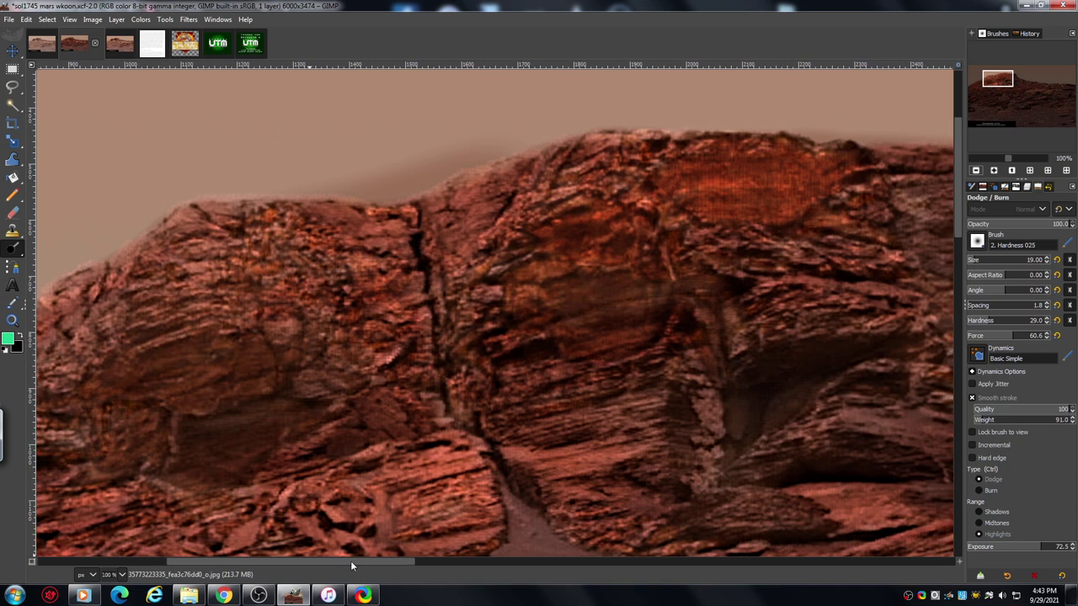
pyautogui.moveTo(957, 187); pyautogui.dragTo(957, 199)
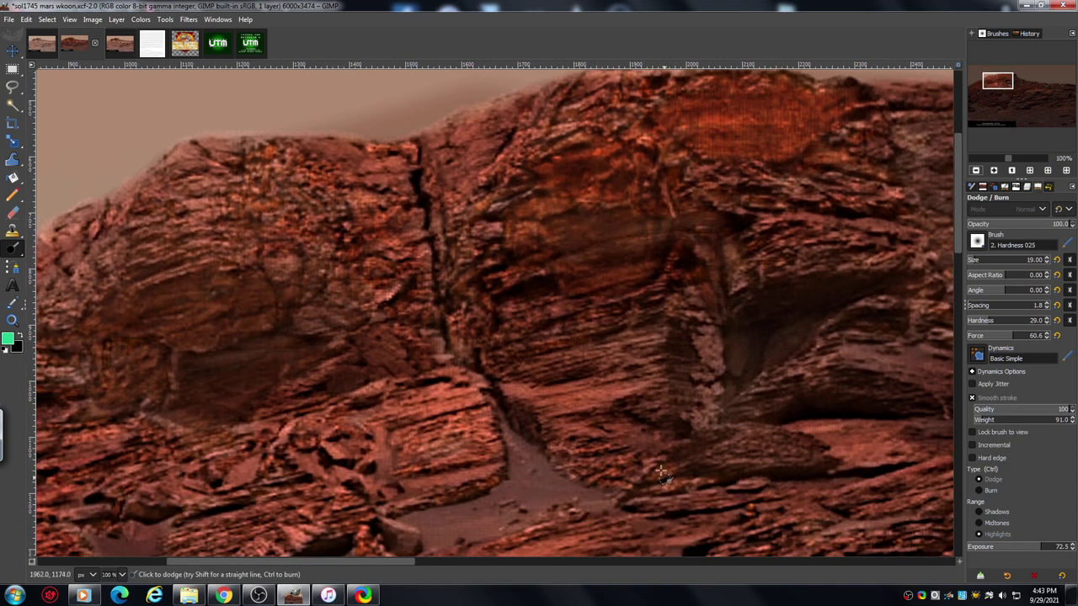
pyautogui.moveTo(371, 560); pyautogui.dragTo(477, 584)
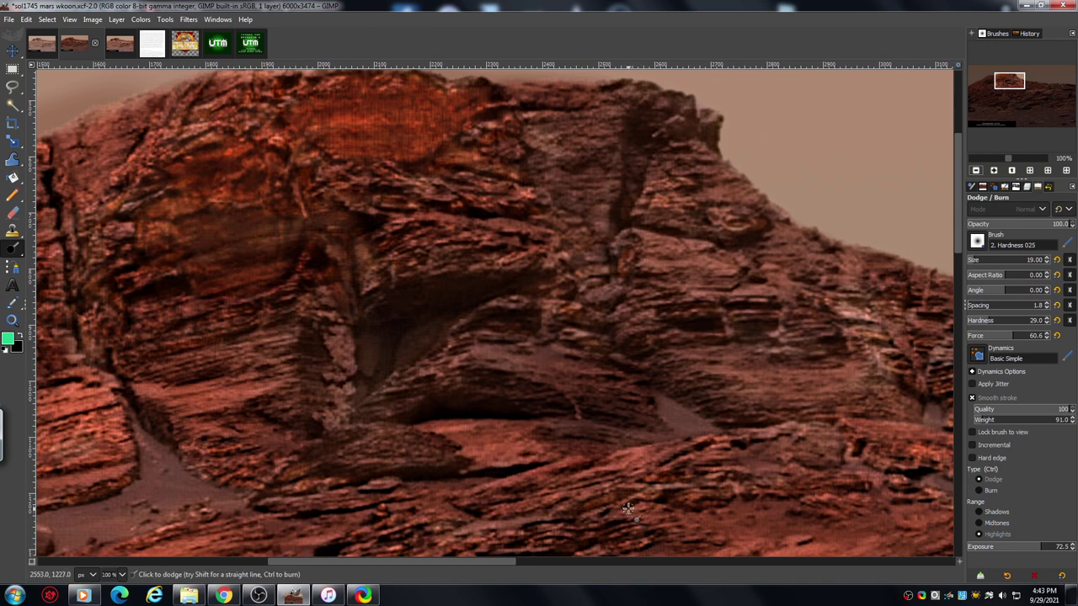
# - Zoom in to dodge the dark hollow under the central ledge, then zoom out and pan right
pyautogui.click(994, 171)
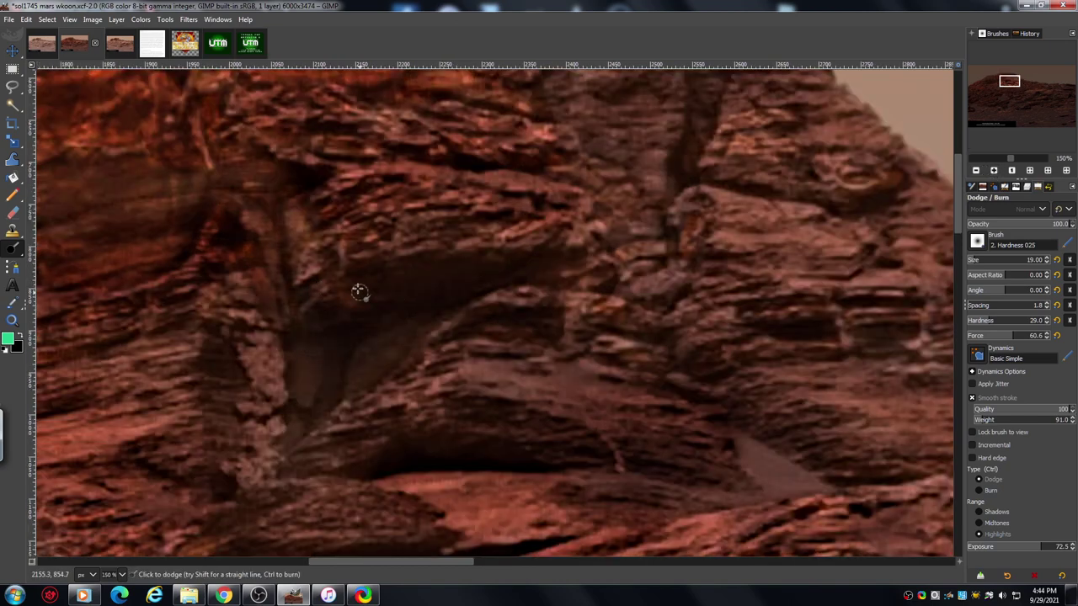
pyautogui.click(330, 265)
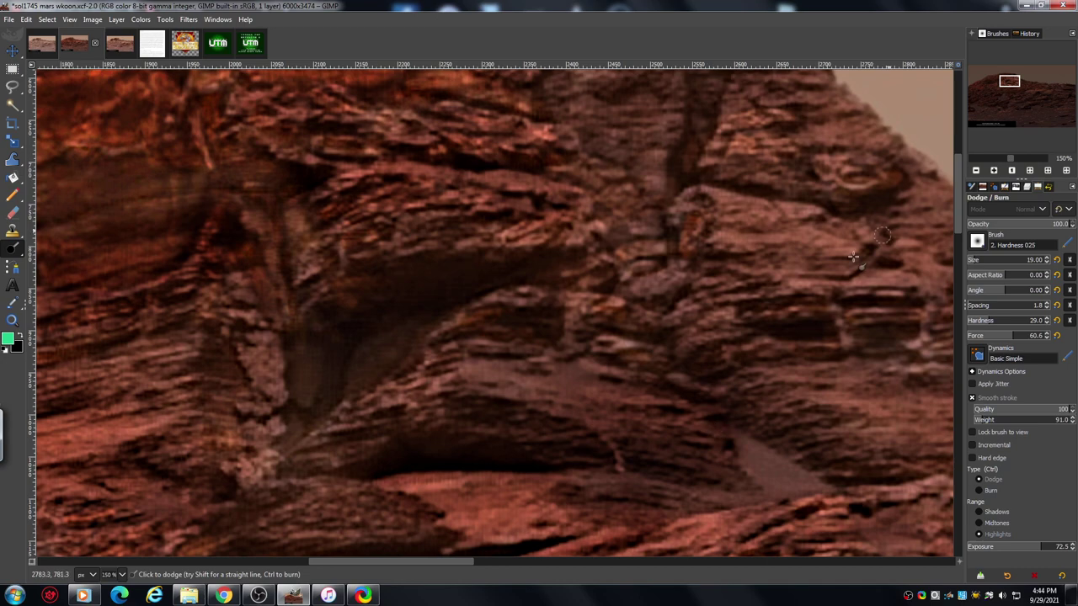
pyautogui.click(977, 171)
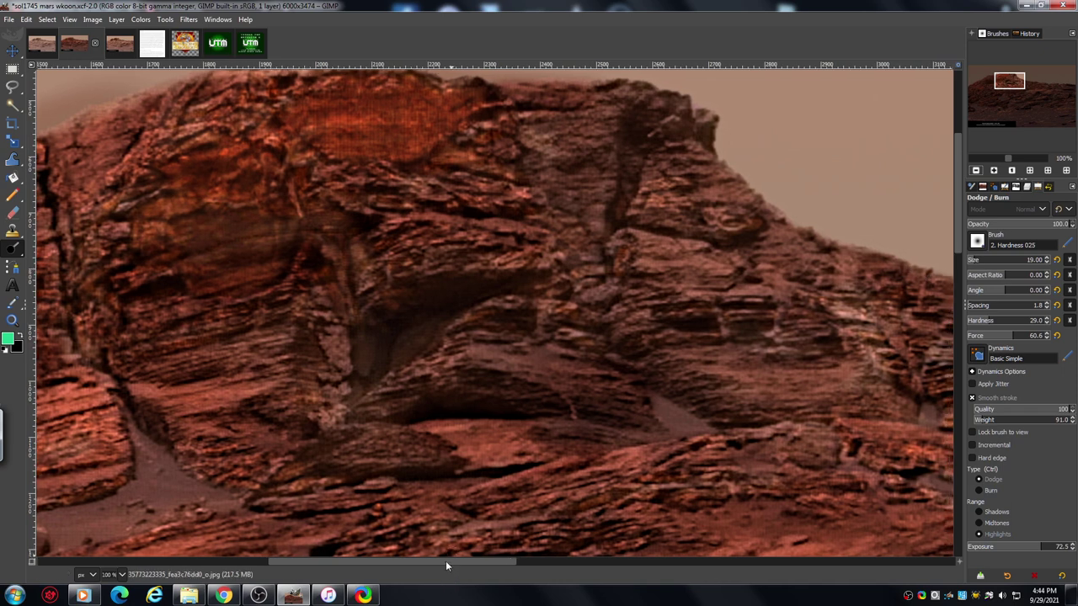
pyautogui.moveTo(446, 561); pyautogui.dragTo(467, 568)
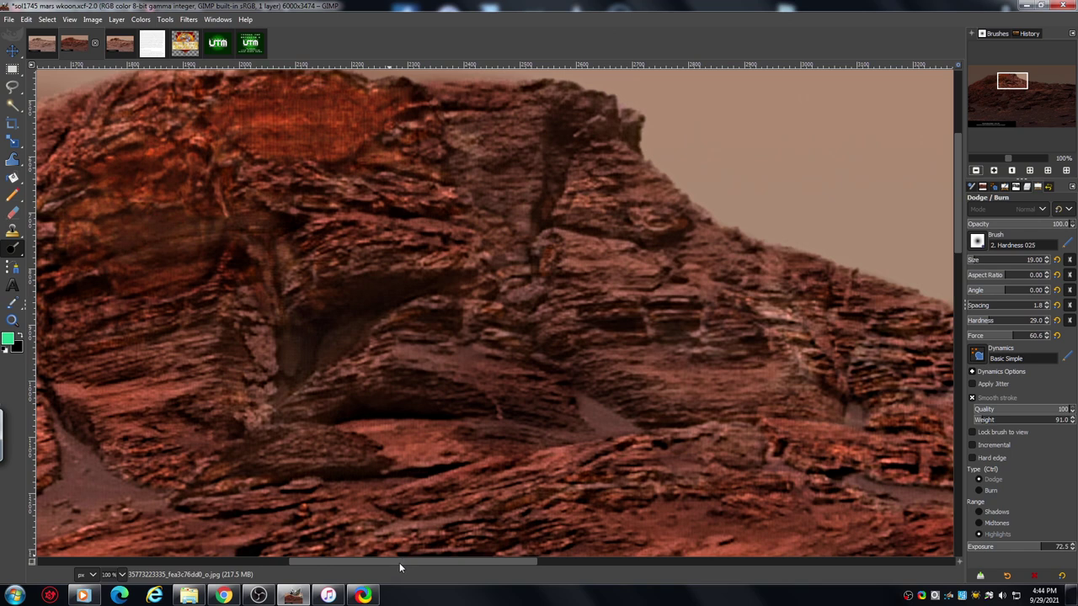
# - Scroll the canvas right to show the cliff's right slope and stacked ledges
pyautogui.moveTo(399, 562); pyautogui.dragTo(476, 565)
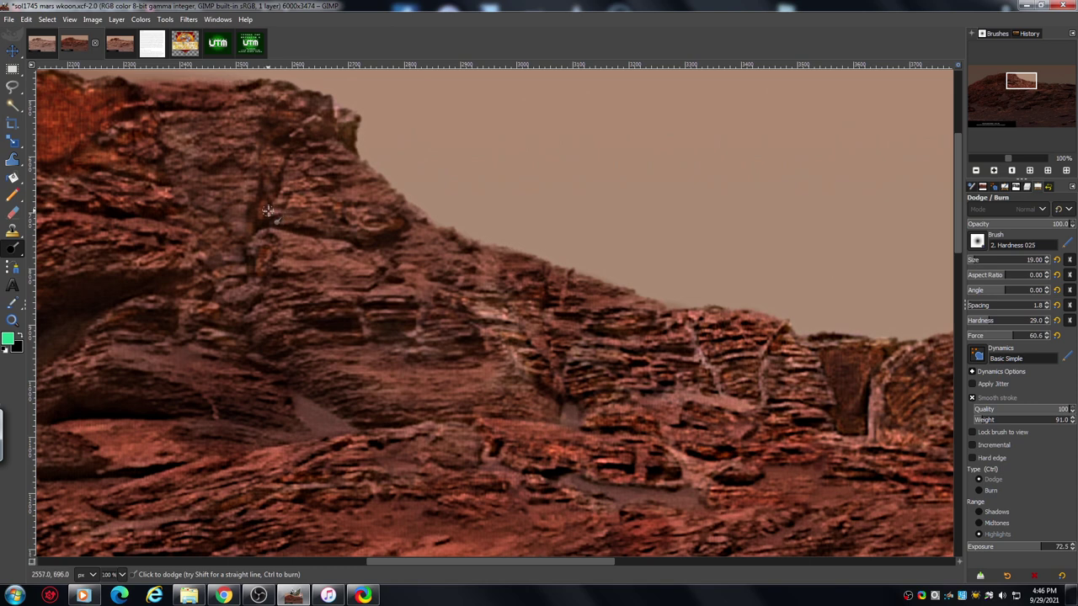
# - Dodge the rock layers along the upper cliff crack (Highlights, exposure 72.5)
pyautogui.moveTo(231, 287); pyautogui.dragTo(266, 289)
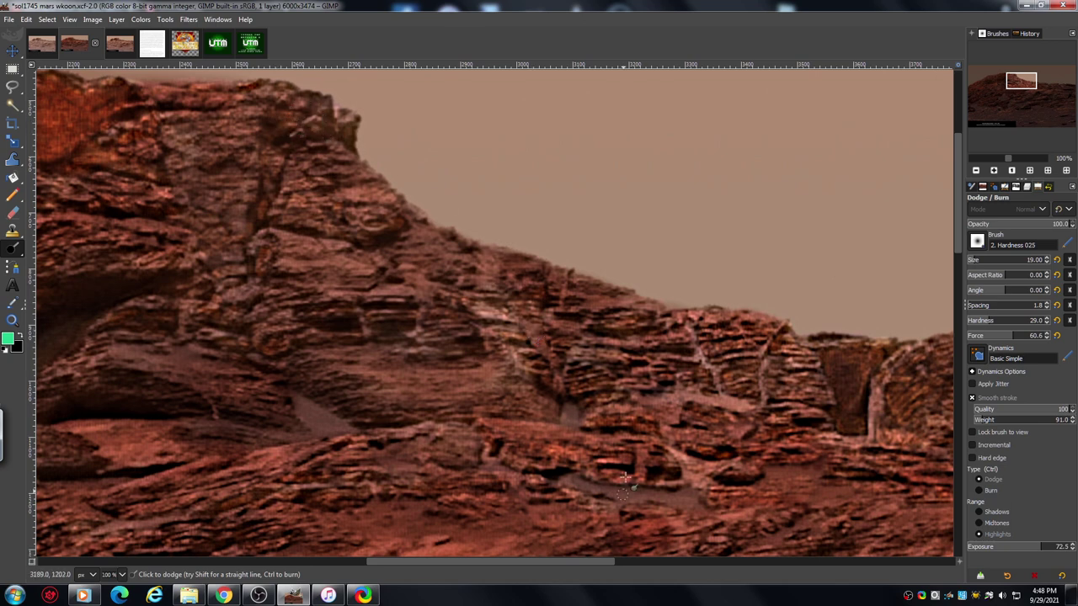
# - Zoom to 200% on the lower right ledges and dodge the dark ledge edge
pyautogui.hscroll(2, 546, 561)
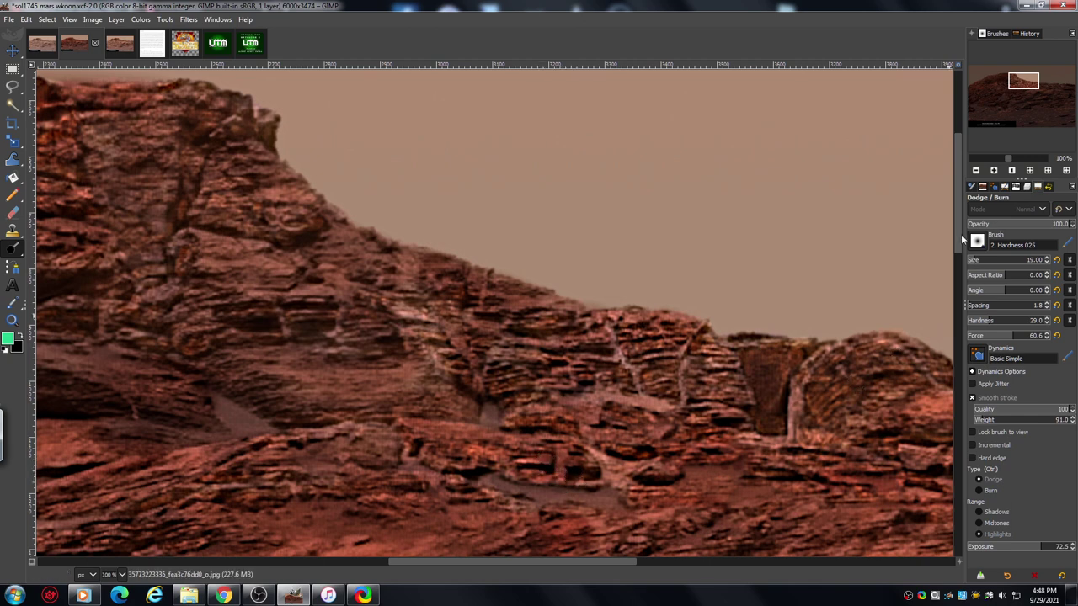
pyautogui.scroll(-3, 961, 234)
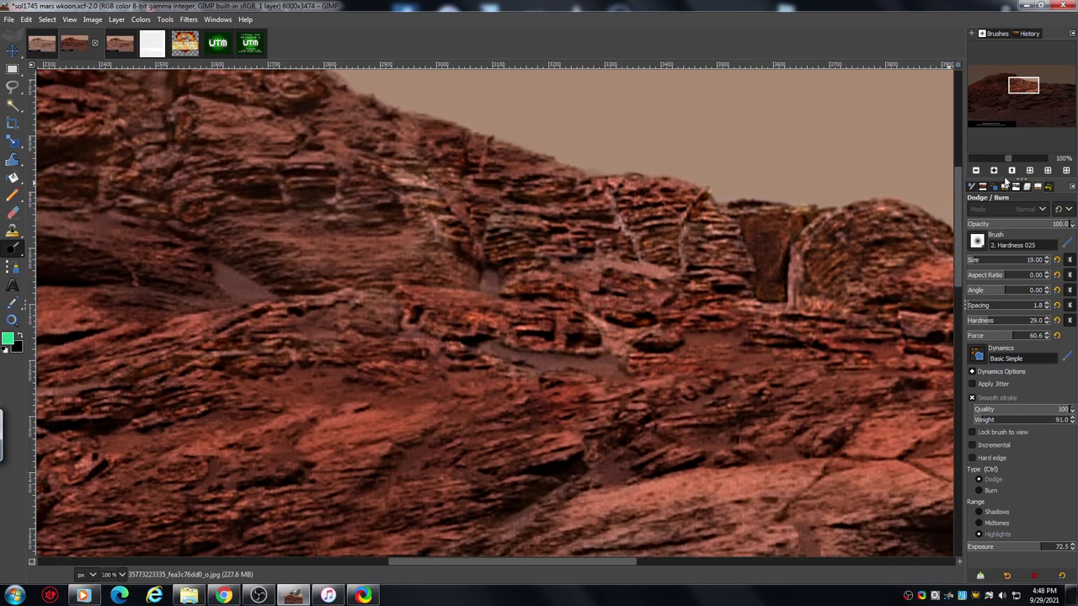
pyautogui.click(994, 171)
pyautogui.click(994, 171)
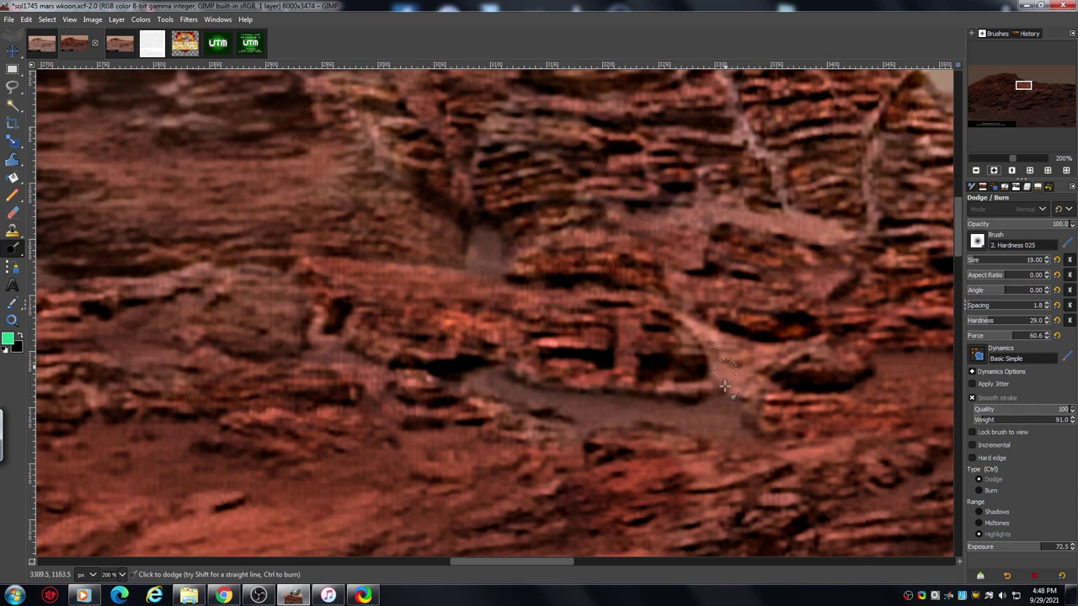
pyautogui.moveTo(693, 331); pyautogui.dragTo(722, 386)
pyautogui.click(43, 49)
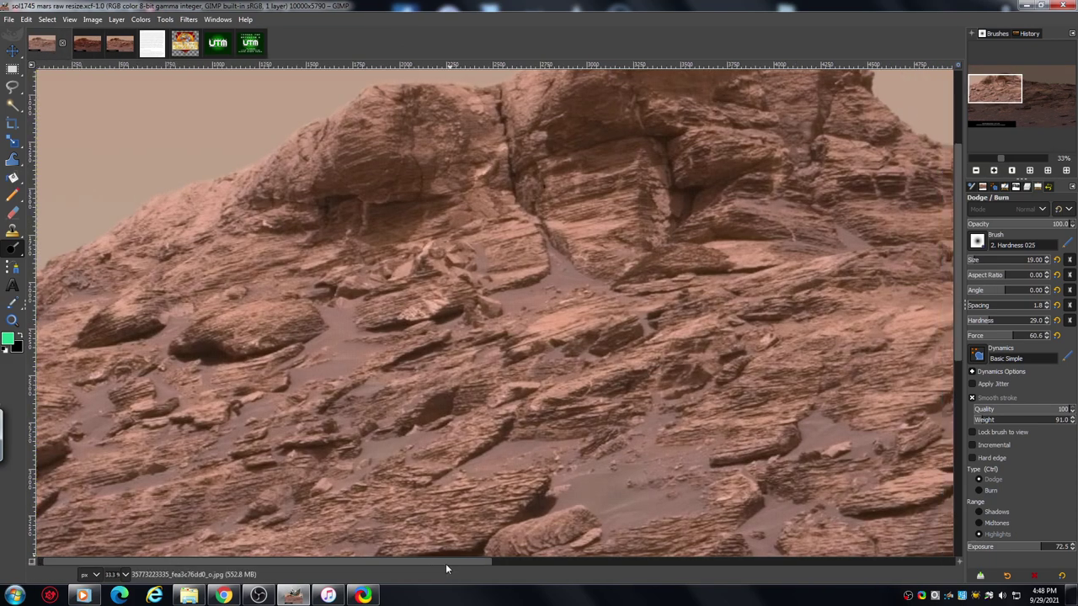
pyautogui.moveTo(446, 569); pyautogui.dragTo(712, 570)
pyautogui.click(994, 171)
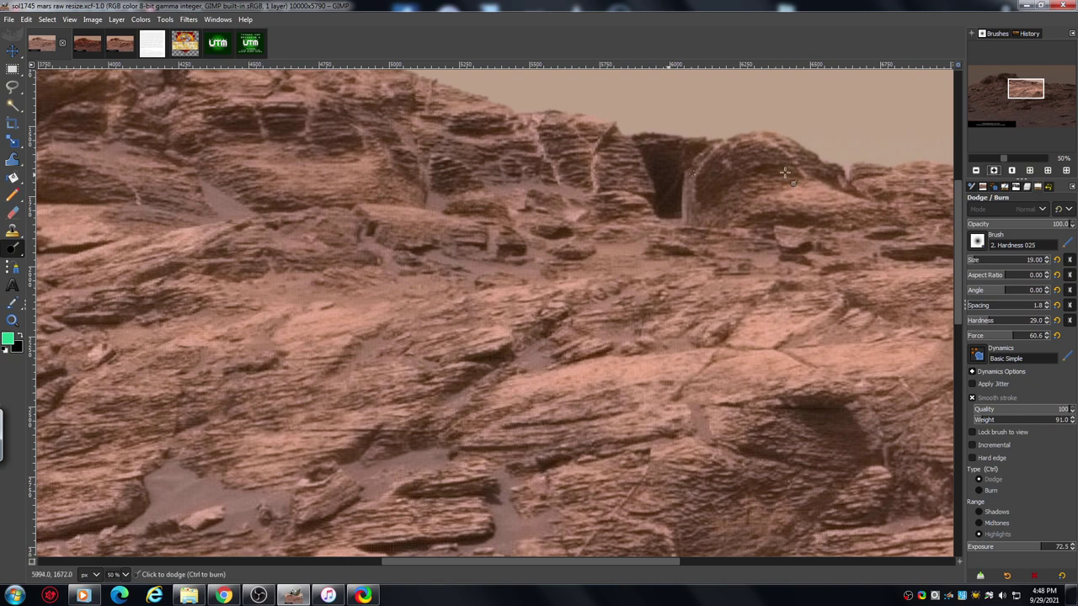
pyautogui.click(121, 45)
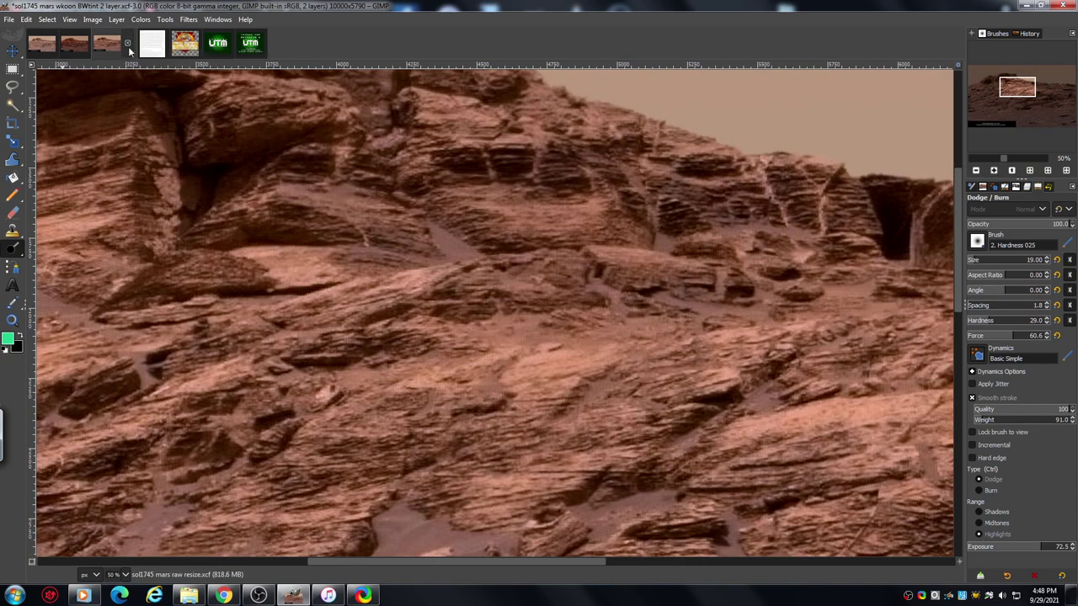
pyautogui.moveTo(474, 562); pyautogui.dragTo(538, 568)
pyautogui.click(994, 171)
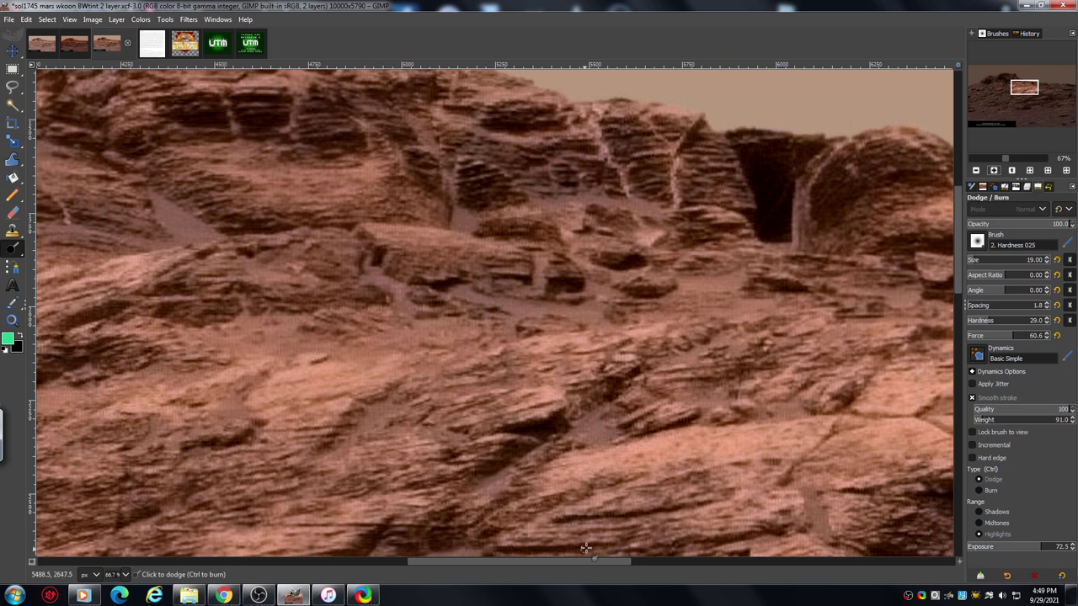
pyautogui.moveTo(548, 562); pyautogui.dragTo(556, 561)
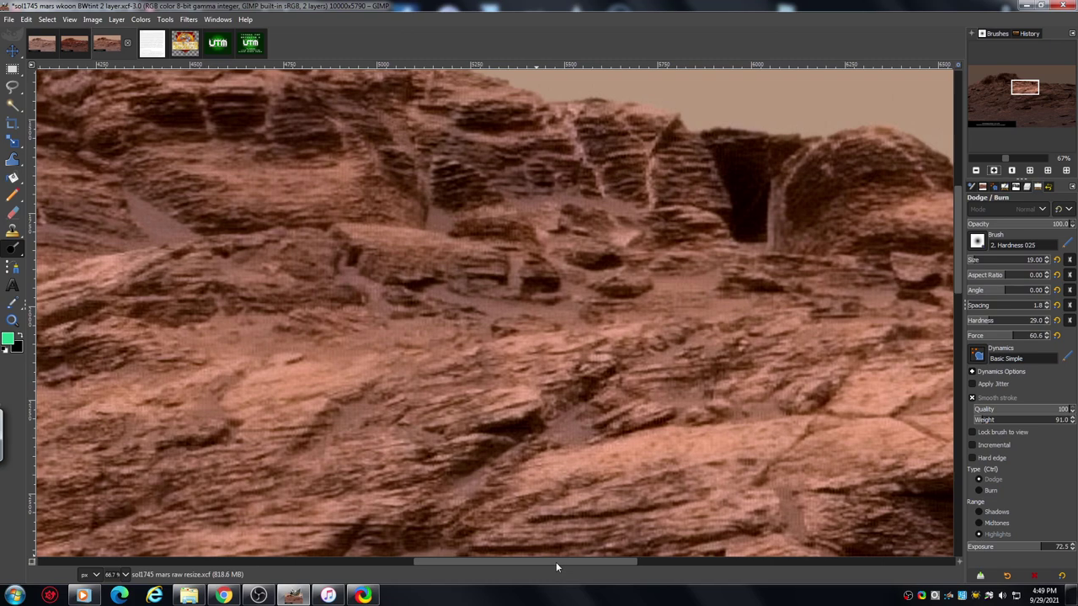
pyautogui.click(75, 46)
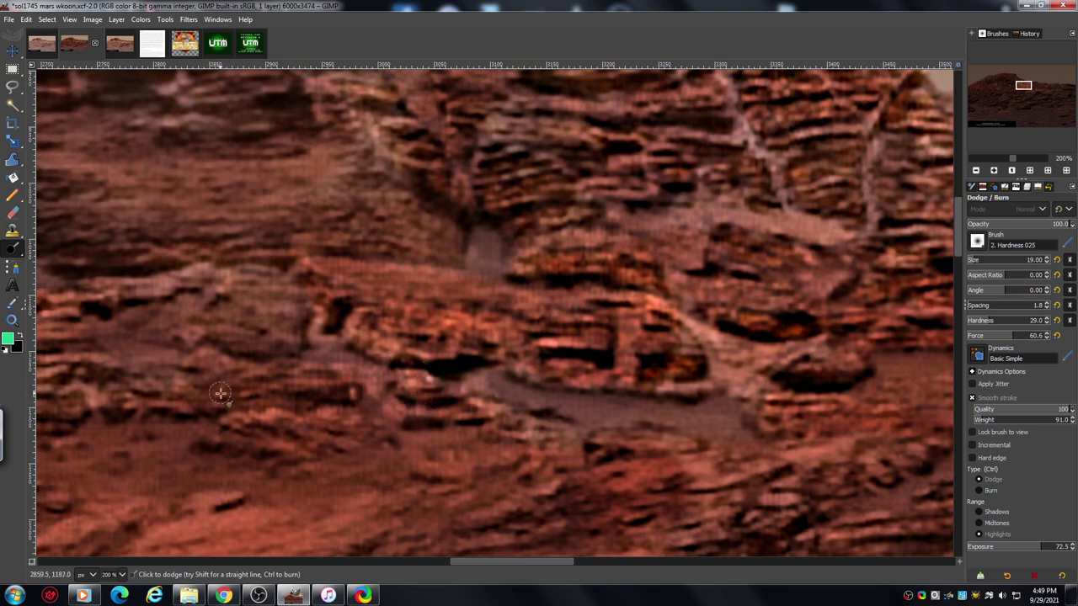
# - Dodge the lower left rock ledge and the rock band above it, then zoom out to 150%
pyautogui.moveTo(296, 380)
pyautogui.mouseDown()
pyautogui.moveTo(335, 396)
pyautogui.moveTo(292, 386)
pyautogui.moveTo(260, 390)
pyautogui.mouseUp()
pyautogui.moveTo(280, 291)
pyautogui.mouseDown()
pyautogui.moveTo(294, 269)
pyautogui.moveTo(280, 269)
pyautogui.moveTo(269, 250)
pyautogui.moveTo(144, 248)
pyautogui.mouseUp()
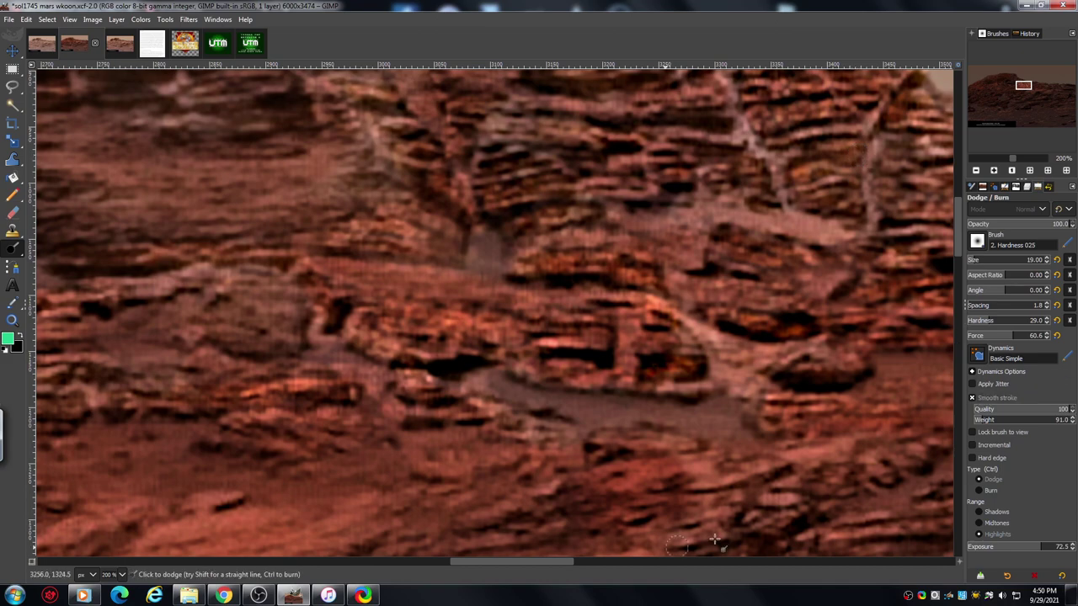
pyautogui.click(976, 170)
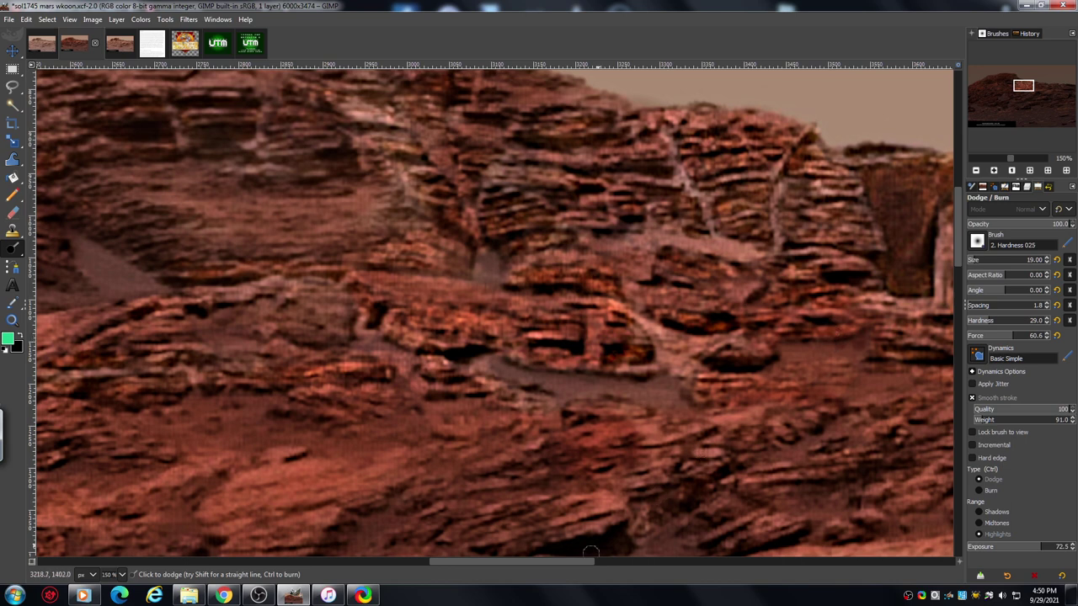
# - Pan to the dark notch, zoom out to 100%, then zoom in to 200% on it
pyautogui.moveTo(542, 561); pyautogui.dragTo(574, 564)
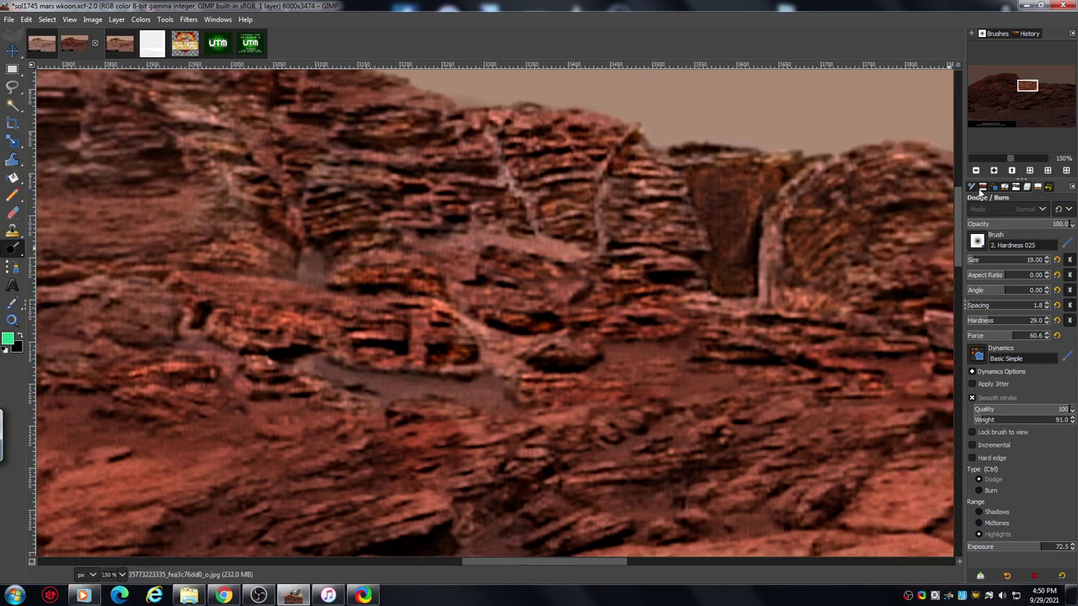
pyautogui.click(976, 171)
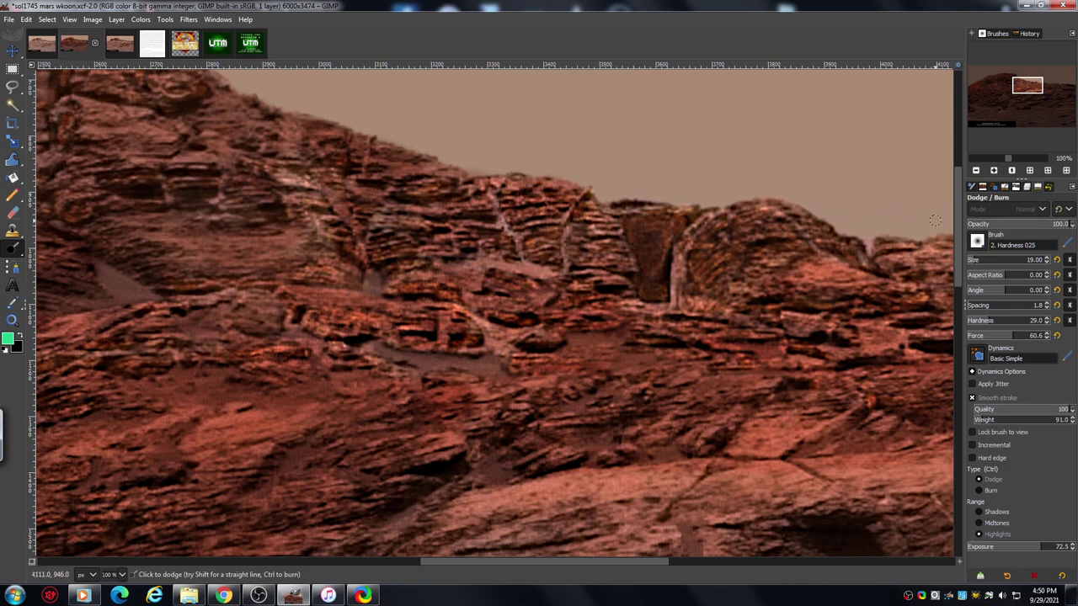
pyautogui.click(993, 172)
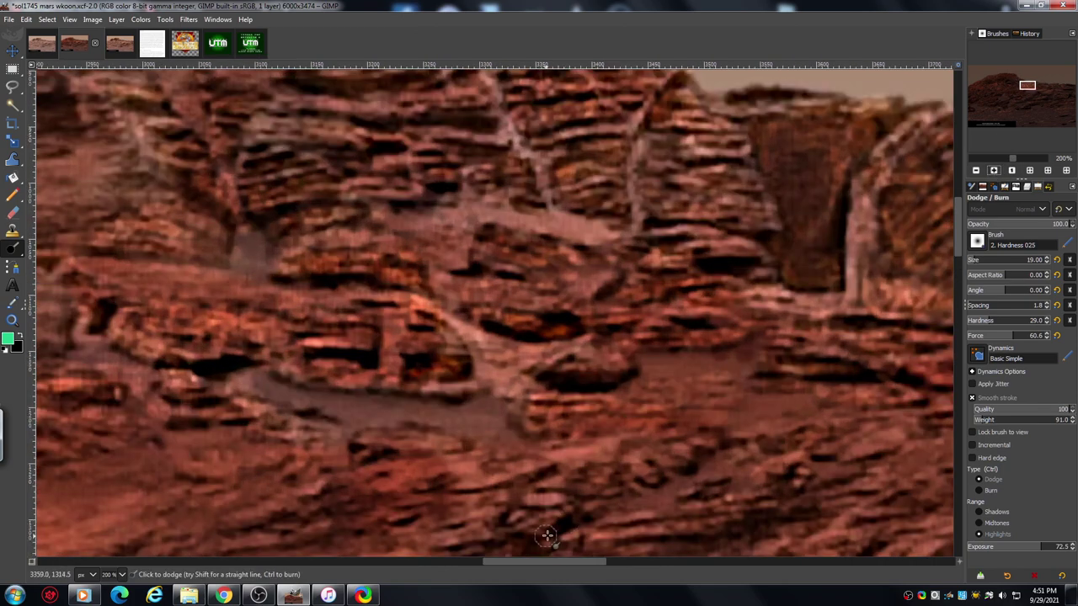
# - Dodge the dark notch and the rock ledge below it
pyautogui.moveTo(555, 562); pyautogui.dragTo(585, 570)
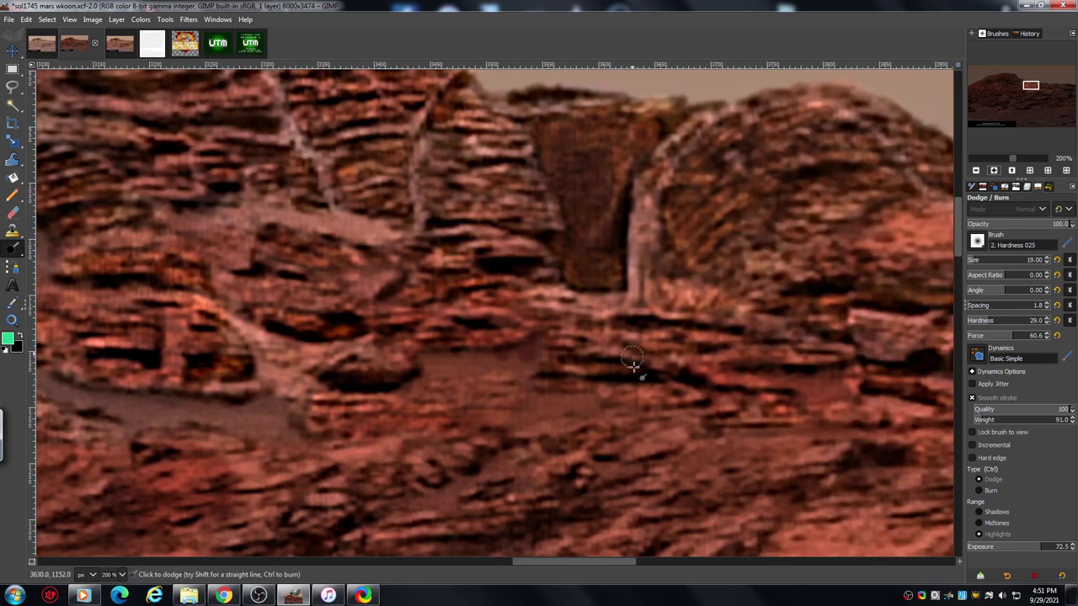
pyautogui.moveTo(574, 158)
pyautogui.mouseDown()
pyautogui.moveTo(574, 194)
pyautogui.moveTo(577, 160)
pyautogui.moveTo(586, 179)
pyautogui.moveTo(608, 182)
pyautogui.moveTo(564, 196)
pyautogui.moveTo(582, 218)
pyautogui.moveTo(555, 179)
pyautogui.moveTo(594, 241)
pyautogui.moveTo(604, 197)
pyautogui.moveTo(586, 194)
pyautogui.moveTo(583, 132)
pyautogui.moveTo(538, 125)
pyautogui.moveTo(534, 136)
pyautogui.moveTo(625, 124)
pyautogui.moveTo(576, 186)
pyautogui.moveTo(572, 216)
pyautogui.moveTo(590, 246)
pyautogui.moveTo(575, 251)
pyautogui.moveTo(583, 267)
pyautogui.moveTo(570, 241)
pyautogui.moveTo(594, 259)
pyautogui.moveTo(621, 252)
pyautogui.moveTo(611, 273)
pyautogui.moveTo(582, 287)
pyautogui.mouseUp()
pyautogui.moveTo(545, 238)
pyautogui.mouseDown()
pyautogui.moveTo(511, 264)
pyautogui.moveTo(448, 276)
pyautogui.moveTo(447, 297)
pyautogui.moveTo(494, 284)
pyautogui.mouseUp()
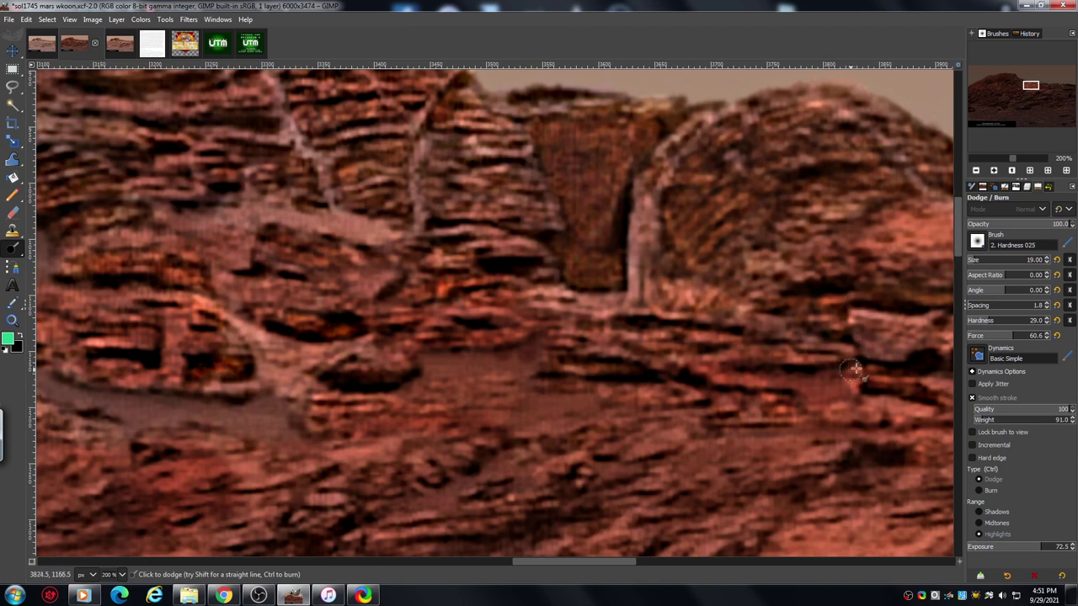
# - At 300% zoom, dodge the dark rock block's top edge, pillar top and crack
pyautogui.click(976, 171)
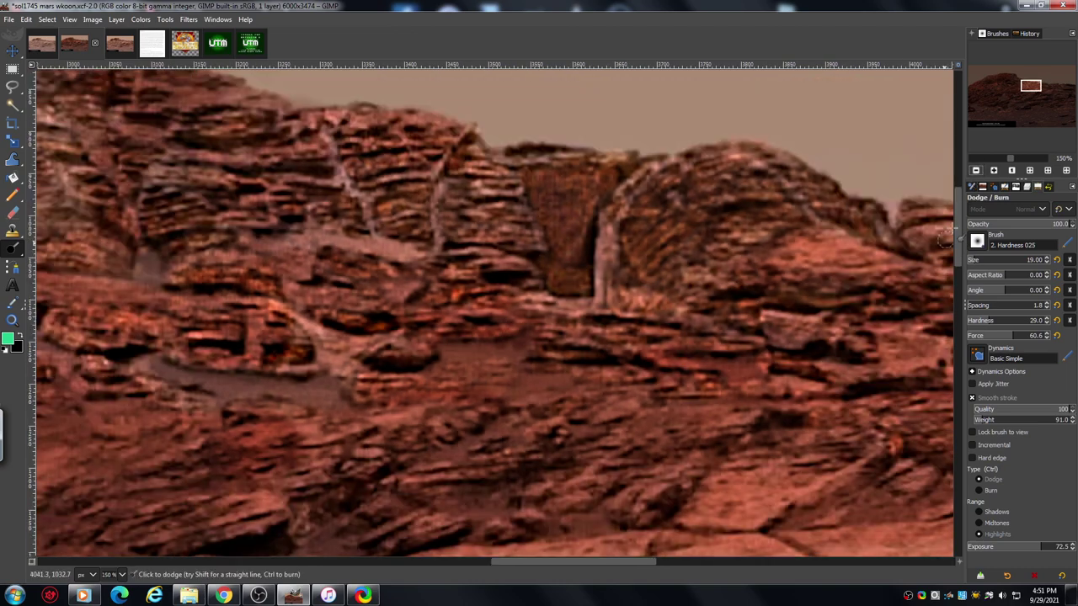
pyautogui.moveTo(614, 562); pyautogui.dragTo(632, 566)
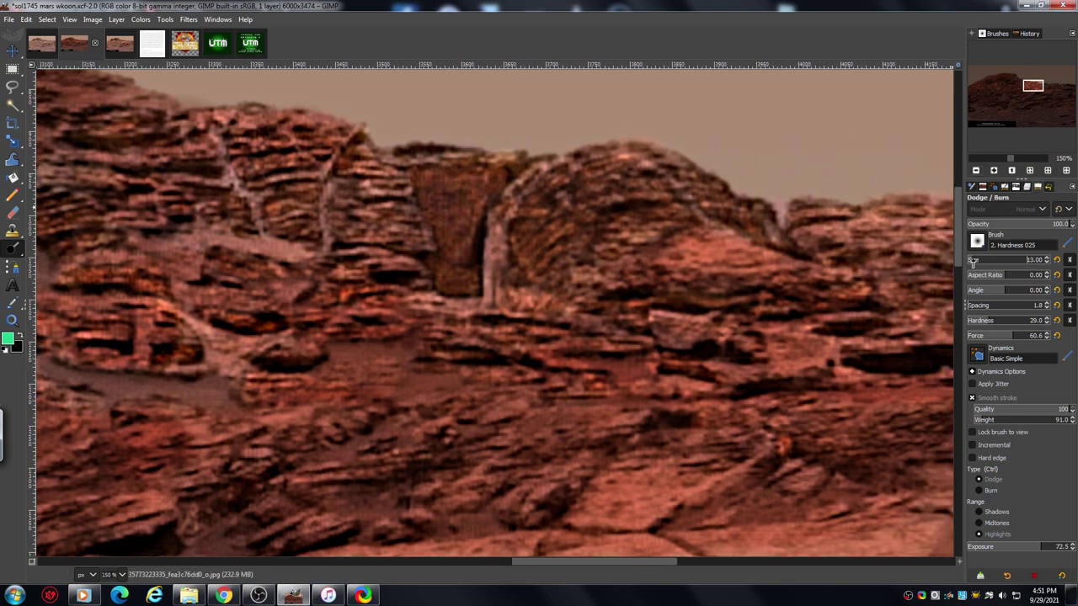
pyautogui.click(994, 170)
pyautogui.click(995, 170)
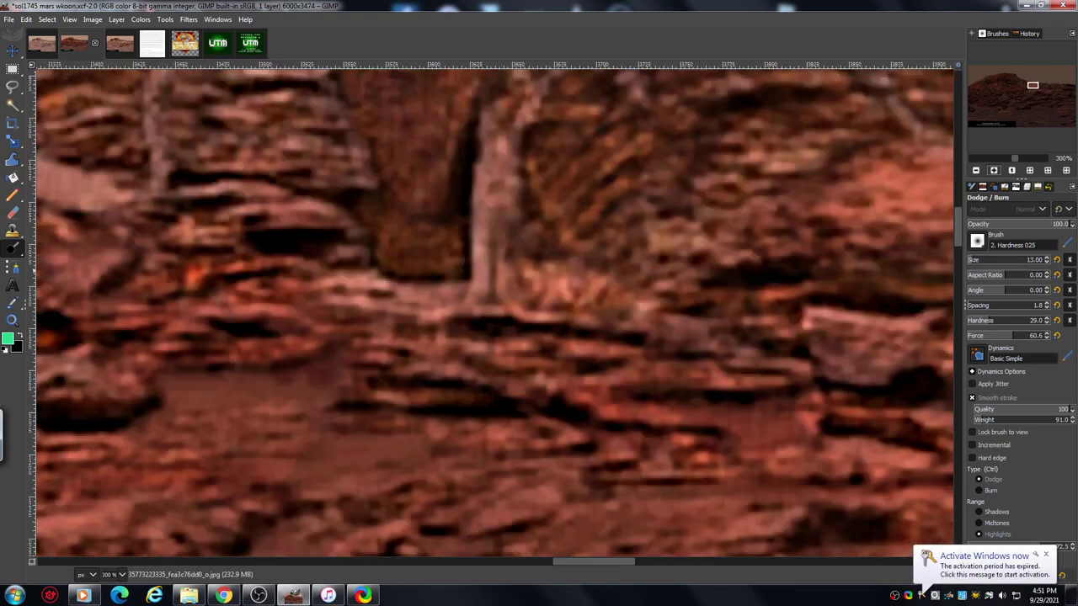
pyautogui.scroll(3, 960, 240)
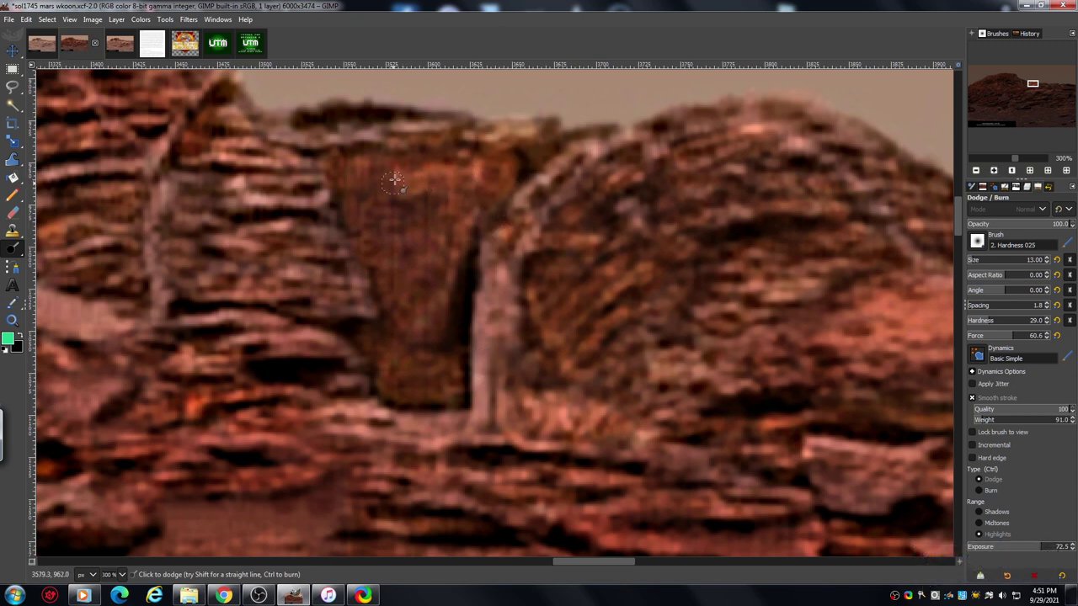
pyautogui.moveTo(330, 157); pyautogui.dragTo(413, 177)
pyautogui.moveTo(453, 190)
pyautogui.mouseDown()
pyautogui.moveTo(486, 201)
pyautogui.moveTo(369, 213)
pyautogui.moveTo(342, 198)
pyautogui.moveTo(340, 218)
pyautogui.moveTo(370, 228)
pyautogui.moveTo(380, 248)
pyautogui.moveTo(337, 234)
pyautogui.moveTo(392, 273)
pyautogui.moveTo(385, 250)
pyautogui.moveTo(400, 282)
pyautogui.moveTo(379, 272)
pyautogui.moveTo(384, 308)
pyautogui.moveTo(400, 330)
pyautogui.moveTo(379, 315)
pyautogui.moveTo(398, 302)
pyautogui.moveTo(381, 297)
pyautogui.moveTo(405, 317)
pyautogui.moveTo(408, 242)
pyautogui.moveTo(366, 196)
pyautogui.moveTo(354, 222)
pyautogui.moveTo(390, 204)
pyautogui.moveTo(407, 216)
pyautogui.moveTo(395, 201)
pyautogui.moveTo(412, 241)
pyautogui.moveTo(446, 266)
pyautogui.moveTo(410, 254)
pyautogui.moveTo(431, 265)
pyautogui.moveTo(439, 321)
pyautogui.moveTo(402, 301)
pyautogui.moveTo(446, 328)
pyautogui.moveTo(353, 339)
pyautogui.moveTo(387, 371)
pyautogui.moveTo(410, 352)
pyautogui.moveTo(452, 359)
pyautogui.mouseUp()
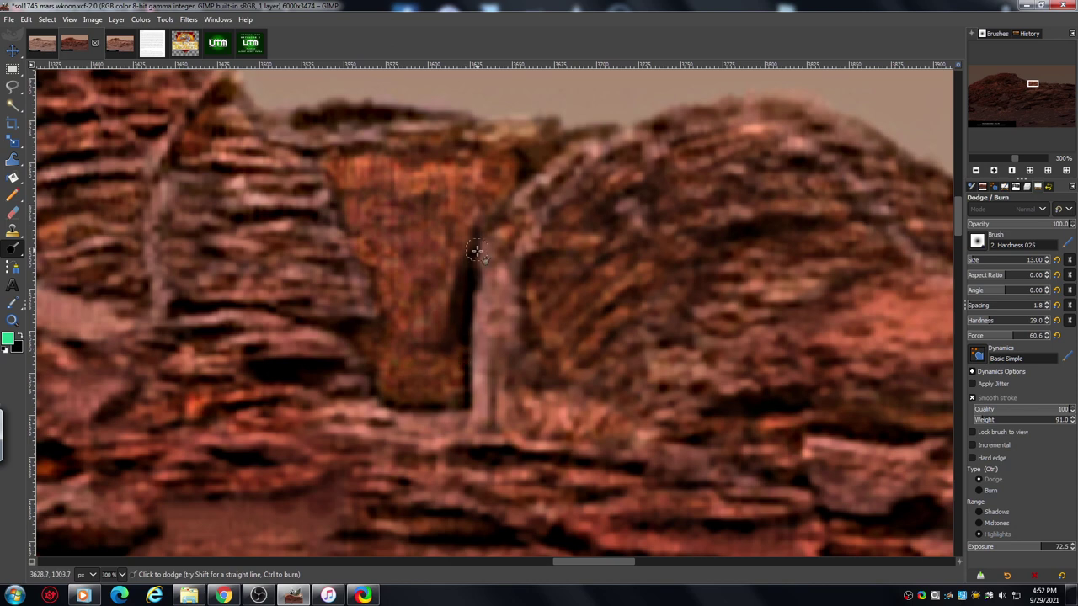
pyautogui.moveTo(468, 259)
pyautogui.mouseDown()
pyautogui.moveTo(456, 350)
pyautogui.moveTo(477, 263)
pyautogui.moveTo(466, 266)
pyautogui.moveTo(453, 368)
pyautogui.moveTo(457, 352)
pyautogui.moveTo(401, 246)
pyautogui.moveTo(423, 247)
pyautogui.moveTo(396, 242)
pyautogui.moveTo(393, 217)
pyautogui.moveTo(369, 204)
pyautogui.moveTo(406, 202)
pyautogui.moveTo(440, 234)
pyautogui.moveTo(414, 266)
pyautogui.moveTo(430, 286)
pyautogui.moveTo(430, 340)
pyautogui.moveTo(388, 352)
pyautogui.moveTo(377, 371)
pyautogui.moveTo(419, 384)
pyautogui.moveTo(401, 380)
pyautogui.moveTo(451, 341)
pyautogui.mouseUp()
pyautogui.moveTo(418, 158)
pyautogui.mouseDown()
pyautogui.moveTo(396, 144)
pyautogui.moveTo(540, 153)
pyautogui.mouseUp()
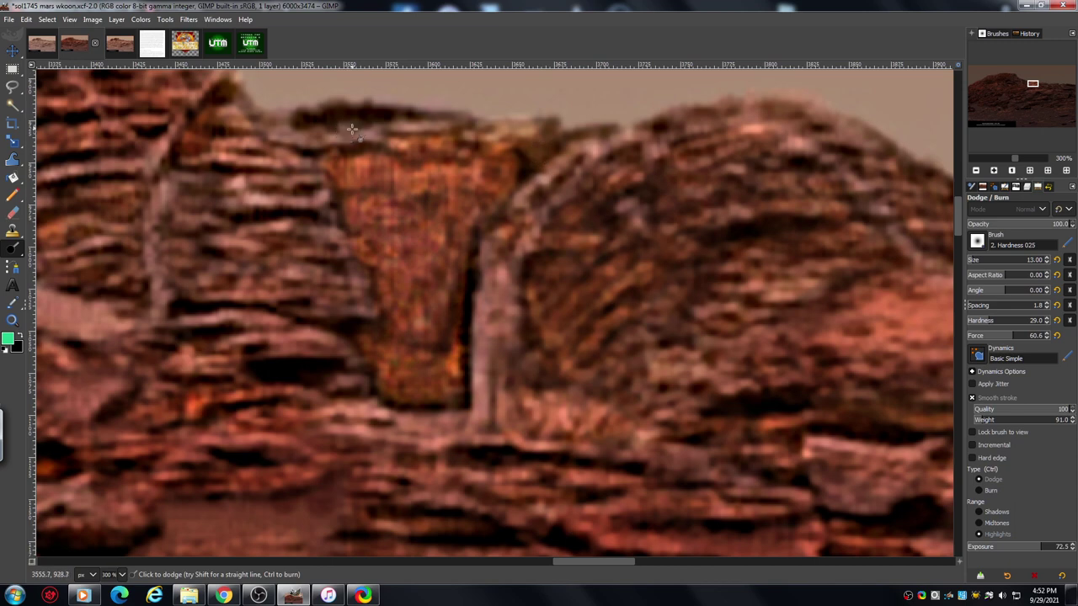
pyautogui.moveTo(352, 129)
pyautogui.mouseDown()
pyautogui.moveTo(324, 144)
pyautogui.moveTo(252, 127)
pyautogui.mouseUp()
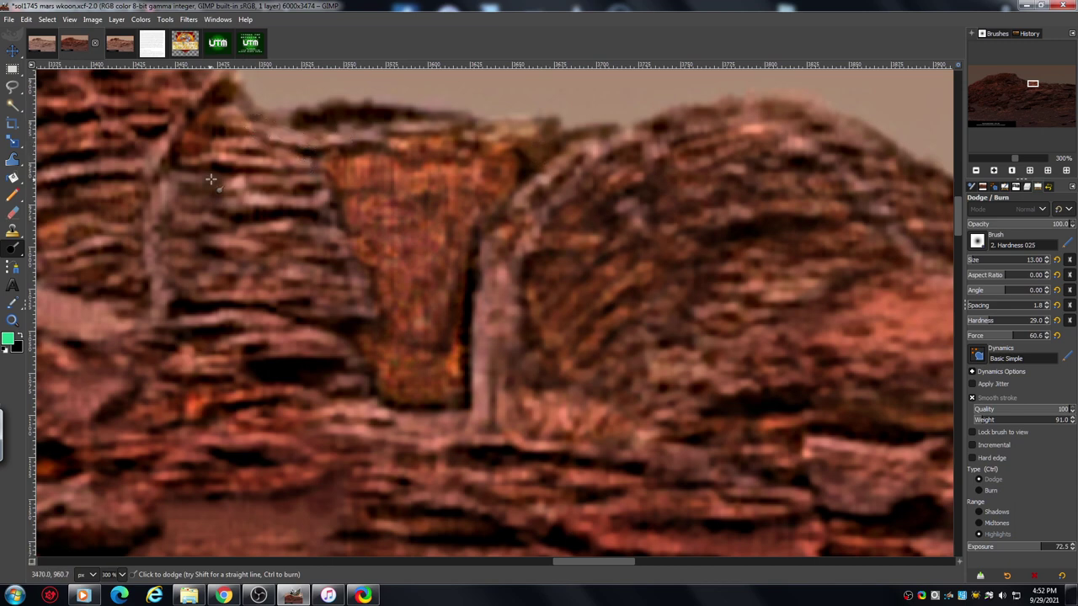
# - Switch to Burn on Shadows at about 18.7 exposure and darken the rock block's top
pyautogui.click(980, 490)
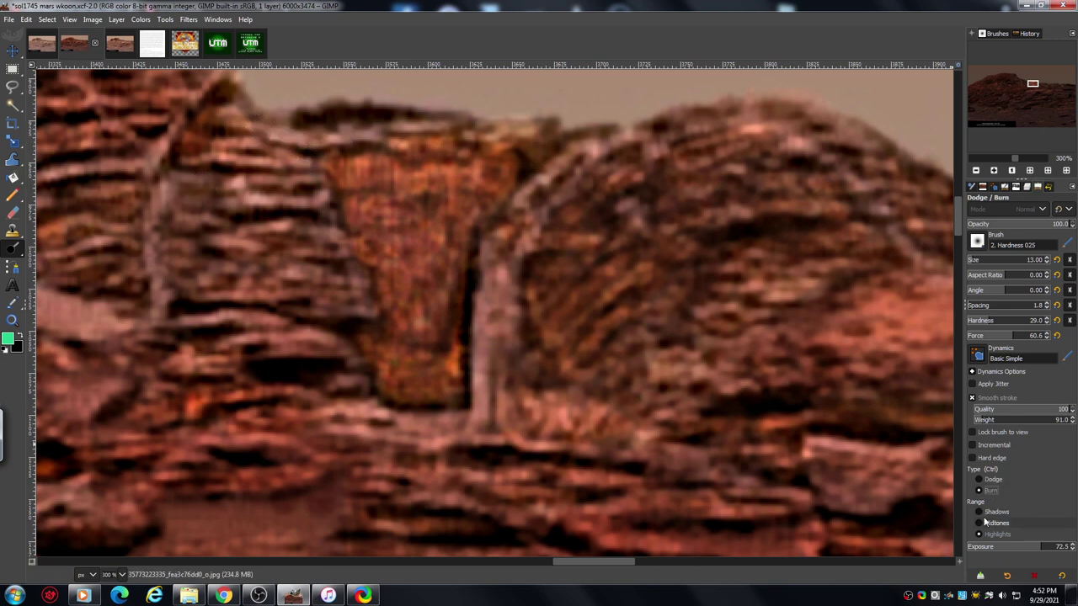
pyautogui.click(987, 546)
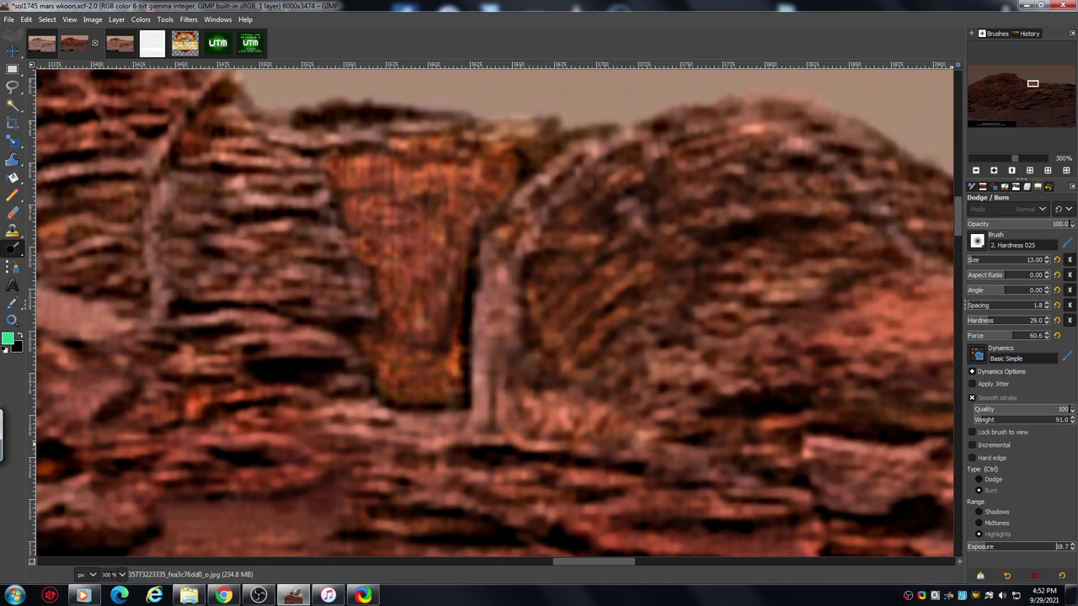
pyautogui.click(979, 511)
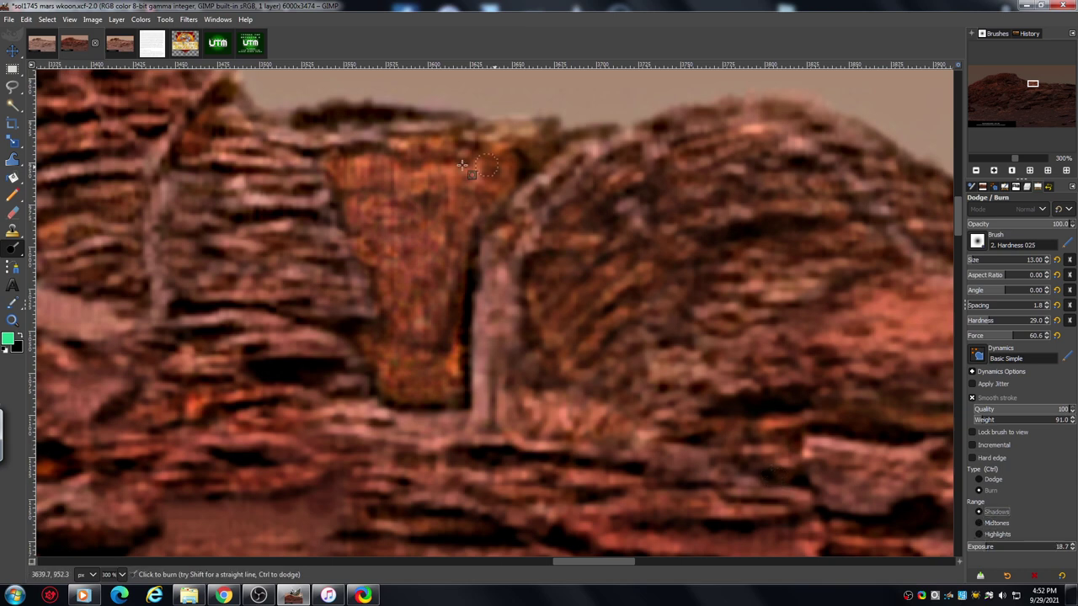
pyautogui.scroll(3, 977, 262)
pyautogui.moveTo(350, 168)
pyautogui.mouseDown()
pyautogui.moveTo(489, 187)
pyautogui.moveTo(394, 199)
pyautogui.moveTo(416, 210)
pyautogui.moveTo(381, 238)
pyautogui.moveTo(437, 274)
pyautogui.moveTo(445, 305)
pyautogui.moveTo(433, 370)
pyautogui.moveTo(386, 372)
pyautogui.moveTo(425, 378)
pyautogui.moveTo(398, 347)
pyautogui.moveTo(410, 312)
pyautogui.moveTo(391, 282)
pyautogui.moveTo(366, 166)
pyautogui.moveTo(354, 169)
pyautogui.moveTo(471, 171)
pyautogui.moveTo(457, 167)
pyautogui.moveTo(534, 157)
pyautogui.moveTo(428, 164)
pyautogui.mouseUp()
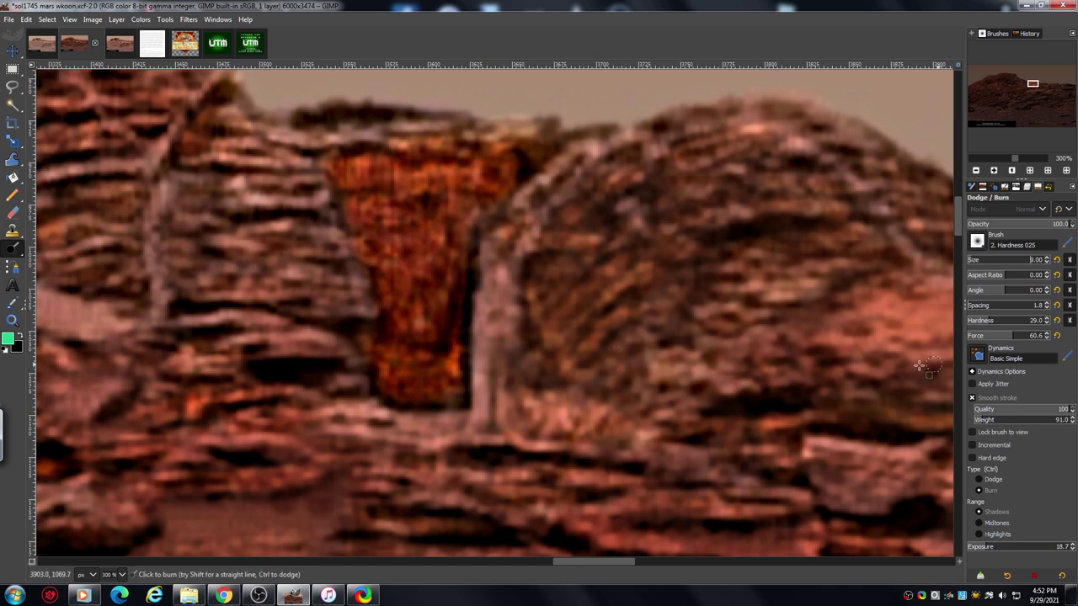
# - Return to Dodge on Highlights at exposure 72 and brighten the orange rock face
pyautogui.click(979, 479)
pyautogui.click(979, 534)
pyautogui.click(1056, 547)
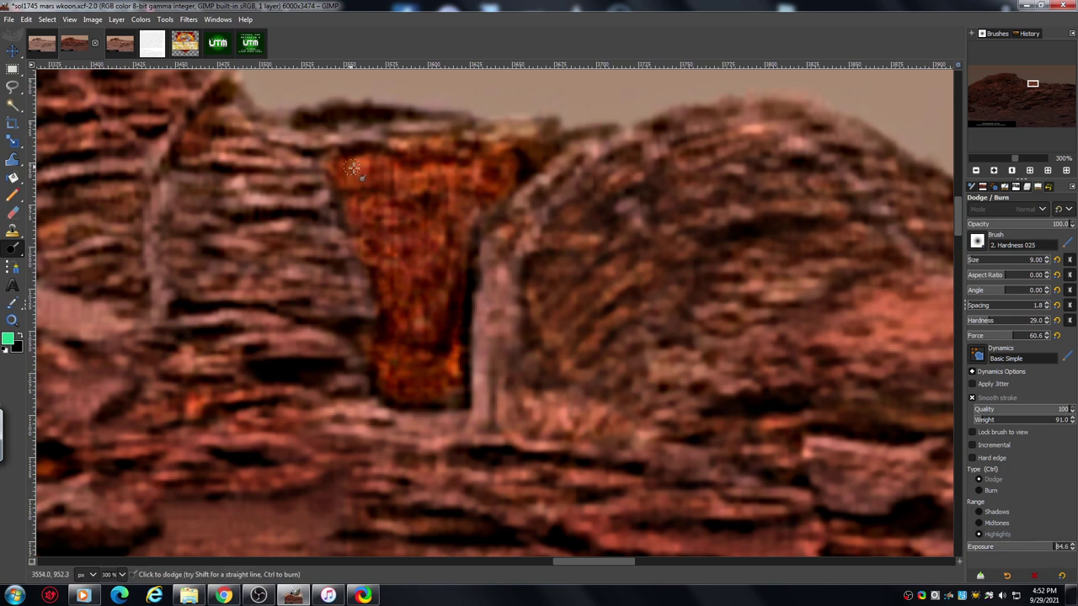
pyautogui.moveTo(336, 164)
pyautogui.mouseDown()
pyautogui.moveTo(346, 194)
pyautogui.moveTo(362, 182)
pyautogui.moveTo(379, 190)
pyautogui.moveTo(400, 162)
pyautogui.moveTo(375, 166)
pyautogui.moveTo(401, 196)
pyautogui.moveTo(435, 192)
pyautogui.moveTo(433, 173)
pyautogui.moveTo(473, 178)
pyautogui.mouseUp()
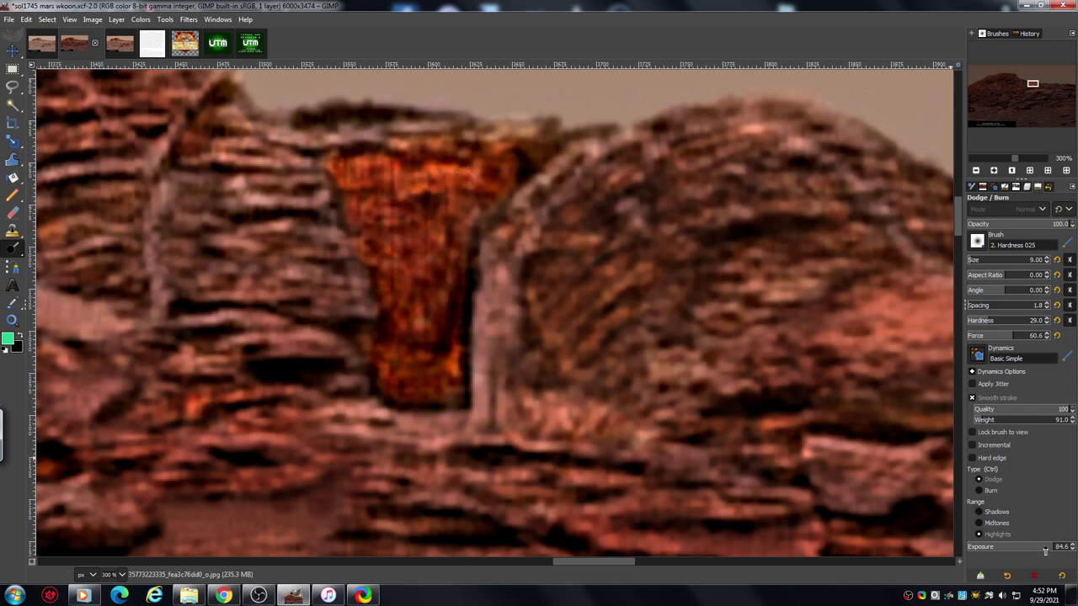
pyautogui.moveTo(1046, 549); pyautogui.dragTo(1039, 549)
pyautogui.moveTo(356, 251)
pyautogui.mouseDown()
pyautogui.moveTo(395, 267)
pyautogui.moveTo(406, 253)
pyautogui.moveTo(349, 202)
pyautogui.moveTo(384, 220)
pyautogui.moveTo(405, 207)
pyautogui.moveTo(430, 226)
pyautogui.moveTo(435, 214)
pyautogui.moveTo(437, 249)
pyautogui.moveTo(415, 248)
pyautogui.moveTo(393, 297)
pyautogui.moveTo(407, 329)
pyautogui.moveTo(394, 361)
pyautogui.moveTo(400, 387)
pyautogui.moveTo(449, 375)
pyautogui.moveTo(441, 287)
pyautogui.moveTo(456, 281)
pyautogui.moveTo(464, 233)
pyautogui.moveTo(448, 203)
pyautogui.moveTo(442, 229)
pyautogui.moveTo(475, 197)
pyautogui.moveTo(516, 192)
pyautogui.moveTo(460, 197)
pyautogui.moveTo(496, 203)
pyautogui.moveTo(509, 172)
pyautogui.moveTo(493, 174)
pyautogui.moveTo(523, 156)
pyautogui.mouseUp()
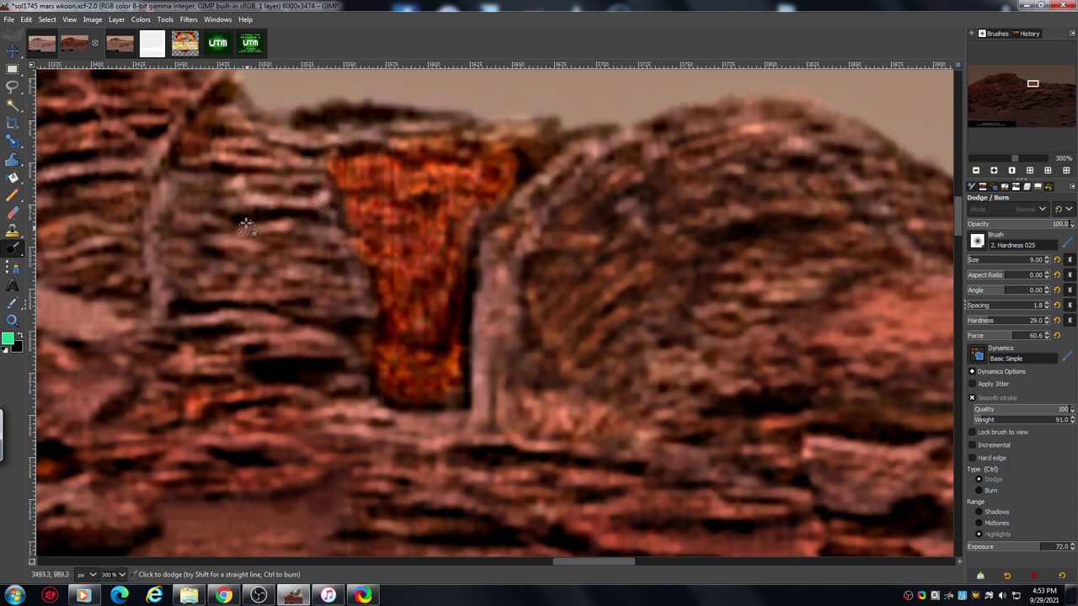
# - Burn the pale pillar and the orange block's left edge at Shadows range, exposure 23.6
pyautogui.click(979, 491)
pyautogui.click(978, 511)
pyautogui.click(989, 547)
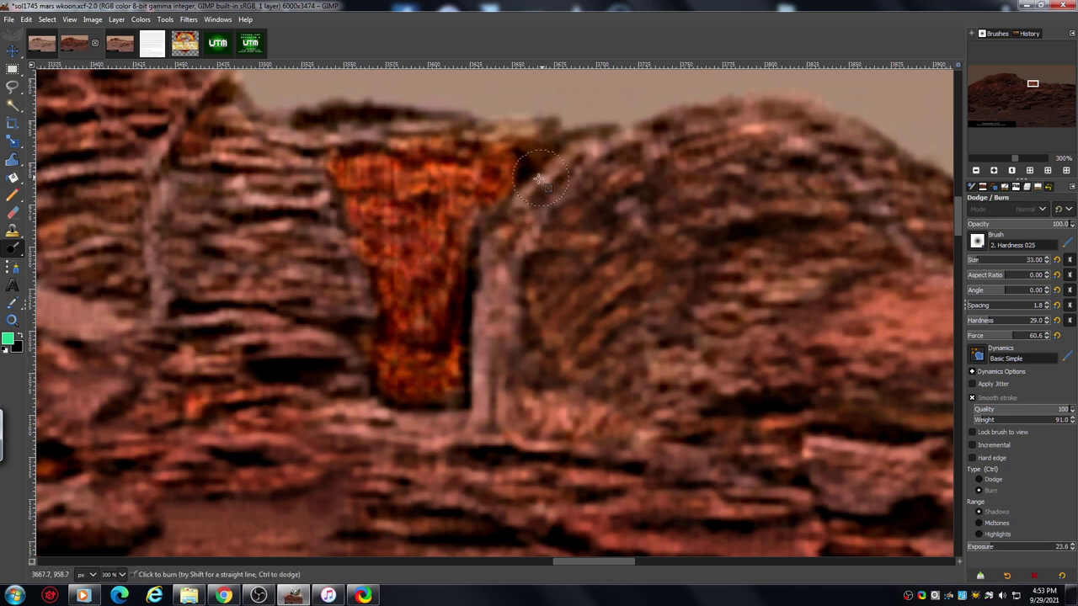
pyautogui.moveTo(539, 178)
pyautogui.mouseDown()
pyautogui.moveTo(499, 249)
pyautogui.moveTo(493, 322)
pyautogui.moveTo(509, 248)
pyautogui.moveTo(488, 416)
pyautogui.moveTo(521, 231)
pyautogui.moveTo(592, 161)
pyautogui.moveTo(500, 178)
pyautogui.mouseUp()
pyautogui.moveTo(333, 187)
pyautogui.mouseDown()
pyautogui.moveTo(334, 243)
pyautogui.moveTo(358, 309)
pyautogui.moveTo(349, 288)
pyautogui.moveTo(334, 310)
pyautogui.moveTo(301, 265)
pyautogui.moveTo(241, 264)
pyautogui.moveTo(291, 234)
pyautogui.moveTo(333, 250)
pyautogui.moveTo(320, 234)
pyautogui.moveTo(305, 264)
pyautogui.moveTo(208, 233)
pyautogui.moveTo(321, 174)
pyautogui.moveTo(321, 196)
pyautogui.moveTo(204, 189)
pyautogui.moveTo(268, 177)
pyautogui.moveTo(311, 197)
pyautogui.moveTo(287, 186)
pyautogui.moveTo(203, 210)
pyautogui.mouseUp()
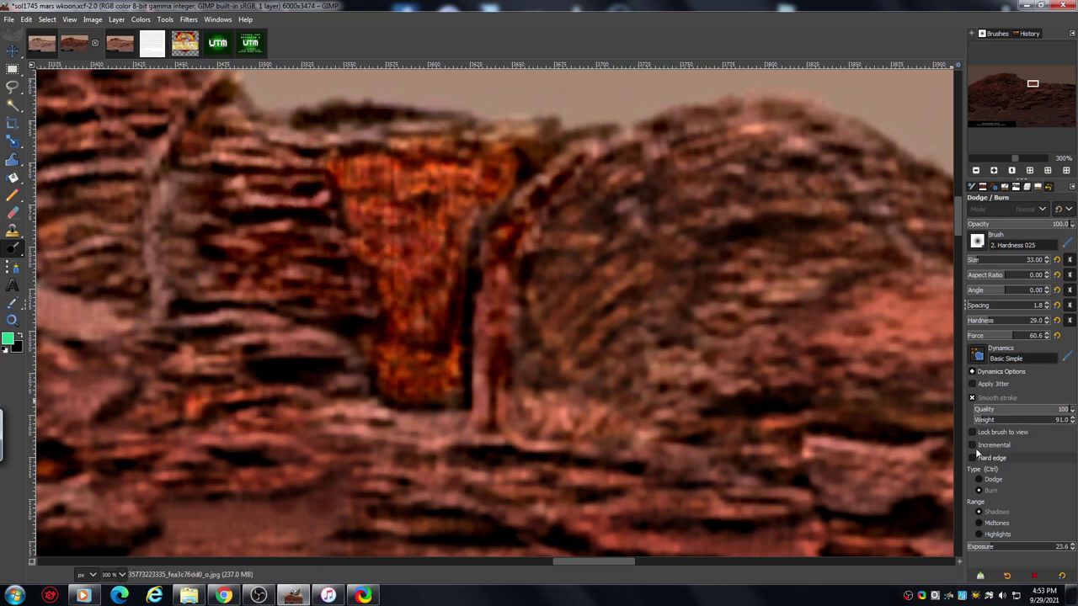
# - Return to Dodge at Highlights range and nudge the exposure up to 74.2
pyautogui.click(979, 479)
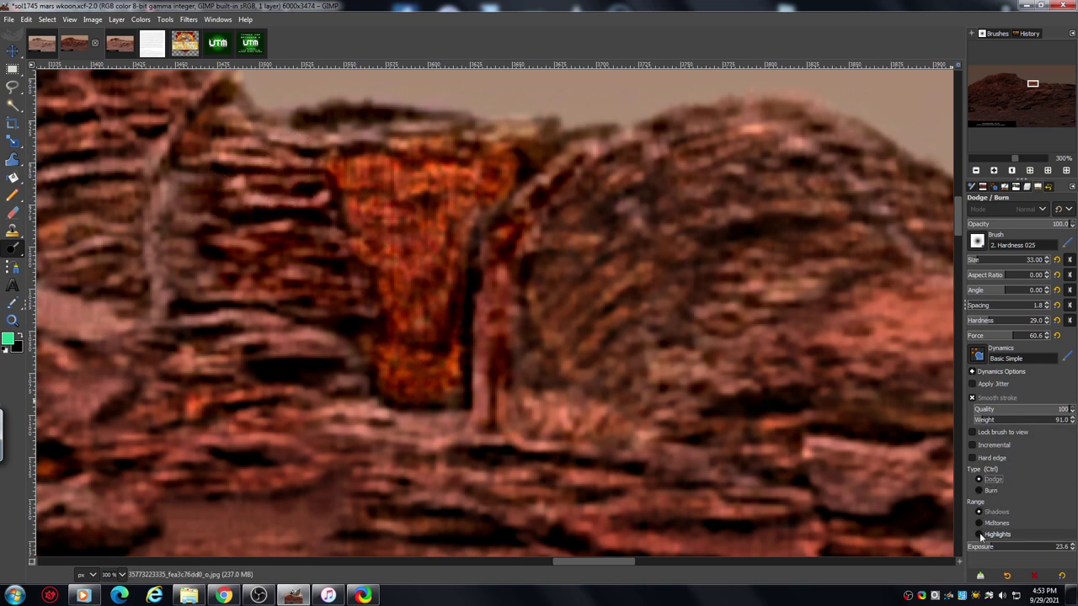
pyautogui.click(978, 535)
pyautogui.moveTo(1043, 551); pyautogui.dragTo(1051, 558)
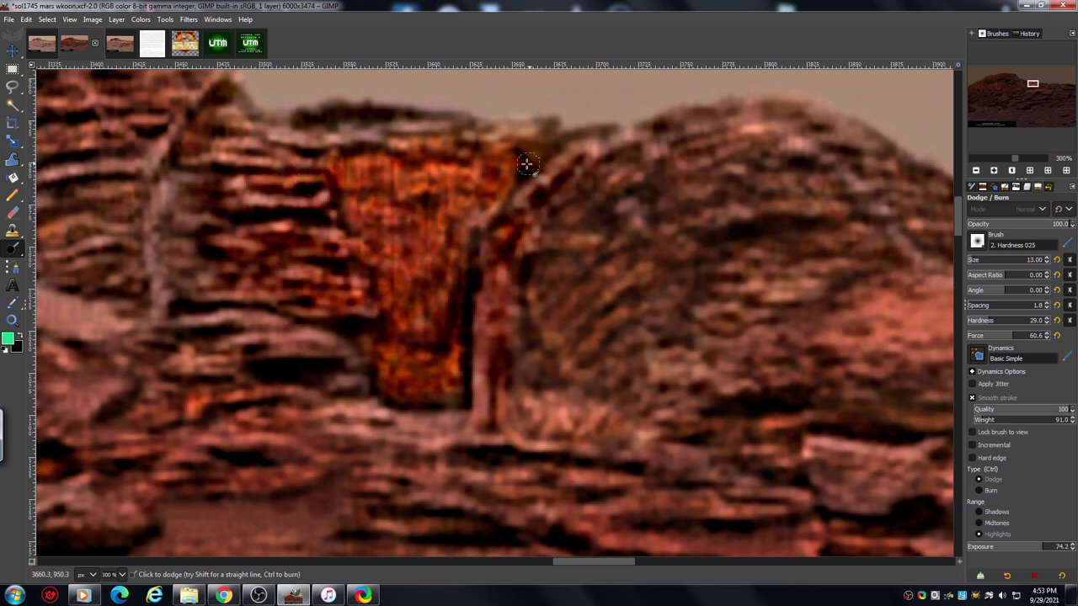
# - Zoom out to 67%, pan to the right-hand ledges, and raise the dodge size from 13 to 22
pyautogui.click(976, 171)
pyautogui.click(976, 171)
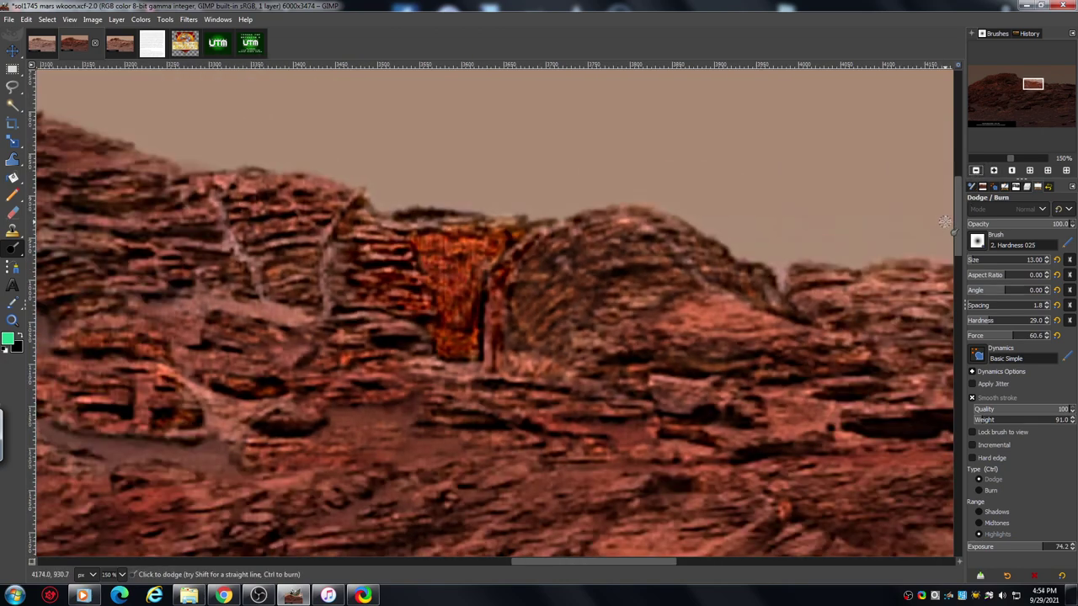
pyautogui.click(976, 171)
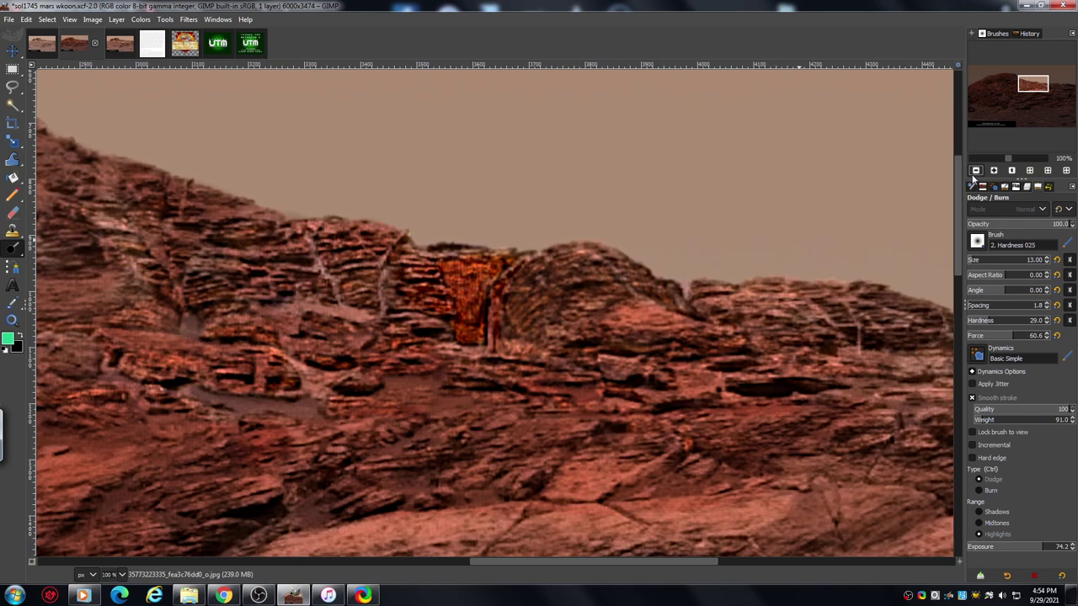
pyautogui.click(977, 171)
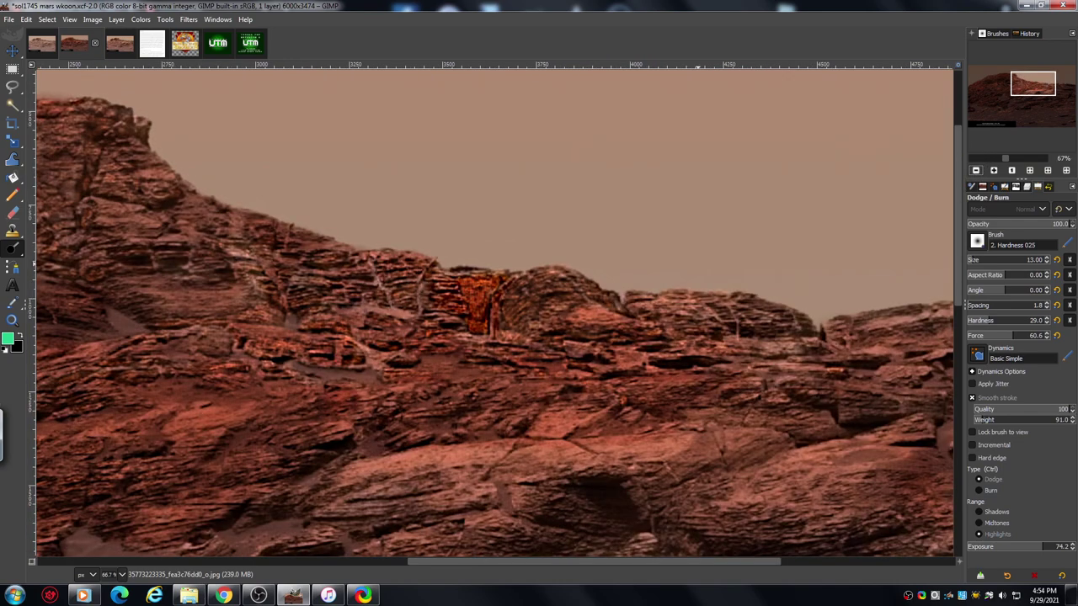
pyautogui.moveTo(1029, 88); pyautogui.dragTo(1052, 98)
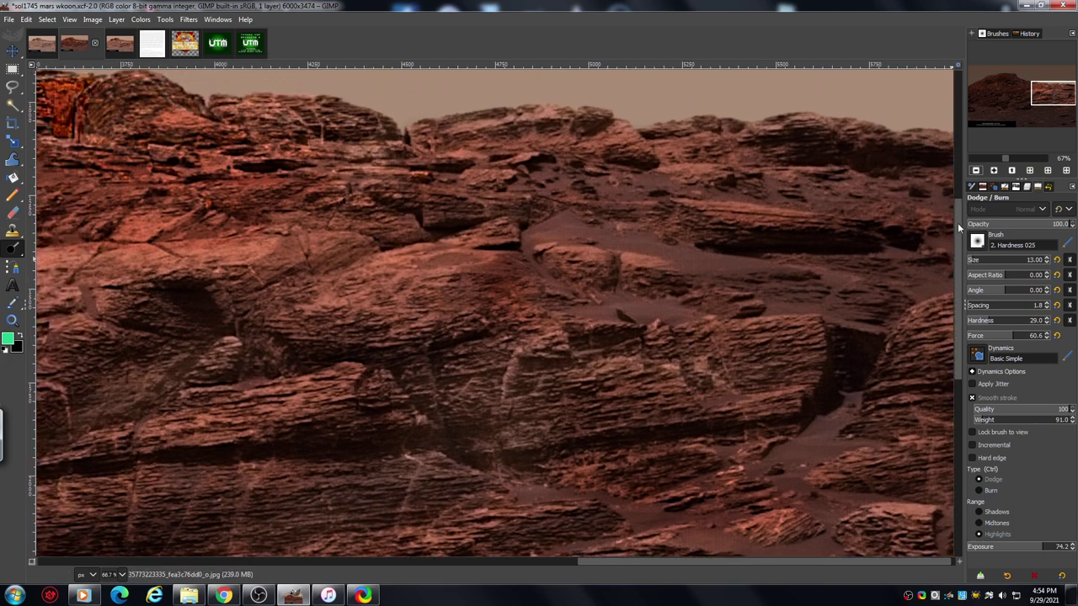
pyautogui.moveTo(957, 222); pyautogui.dragTo(958, 281)
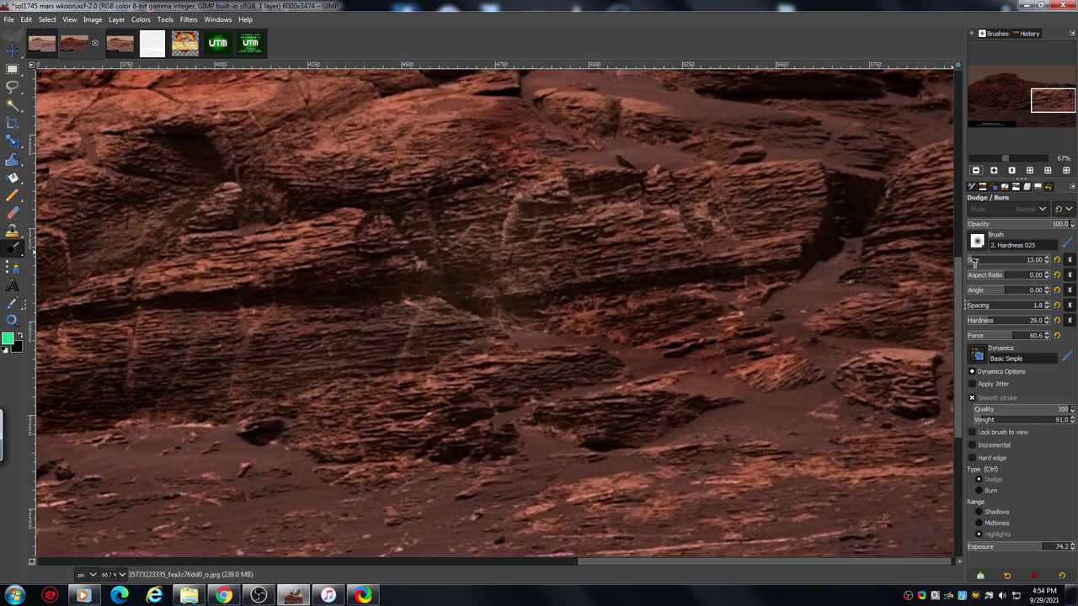
pyautogui.scroll(2, 974, 262)
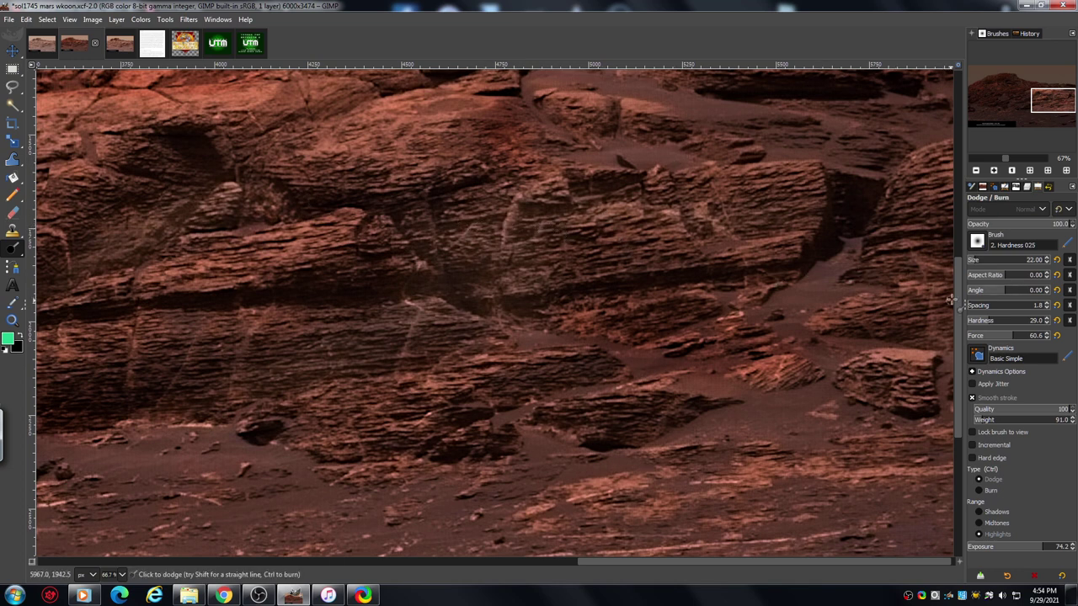
# - Pan the view to the layered rocks in the lower middle of the cliff
pyautogui.scroll(-2, 956, 312)
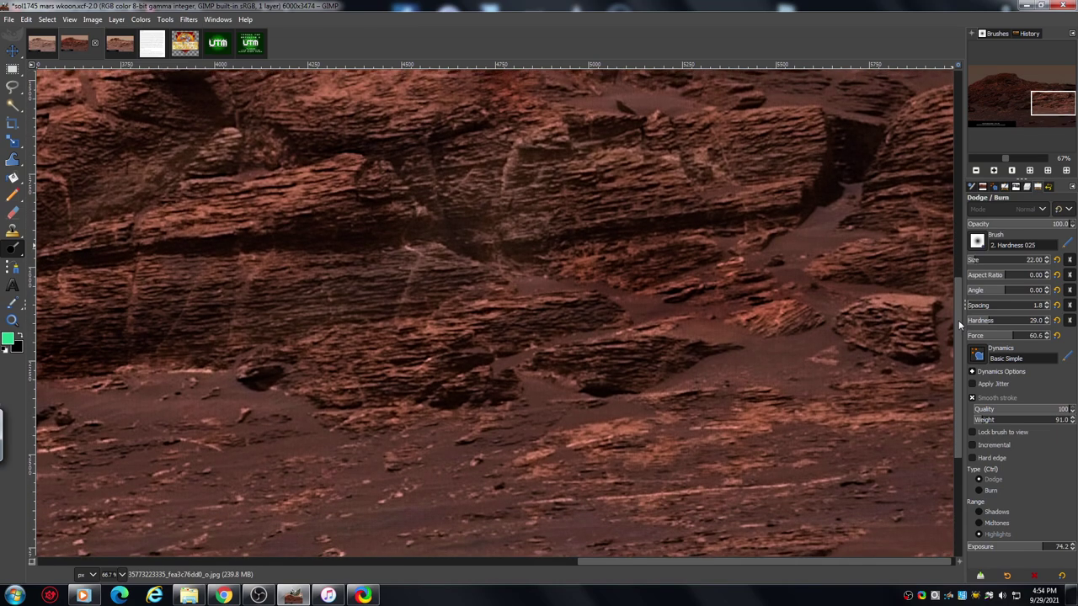
pyautogui.moveTo(959, 320); pyautogui.dragTo(951, 281)
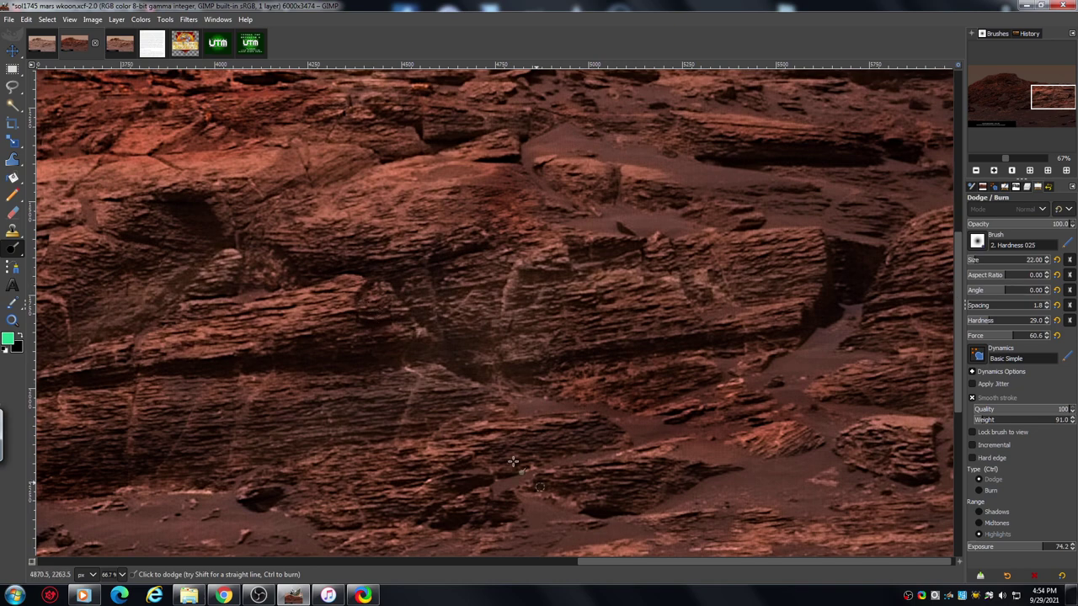
pyautogui.moveTo(597, 563); pyautogui.dragTo(339, 551)
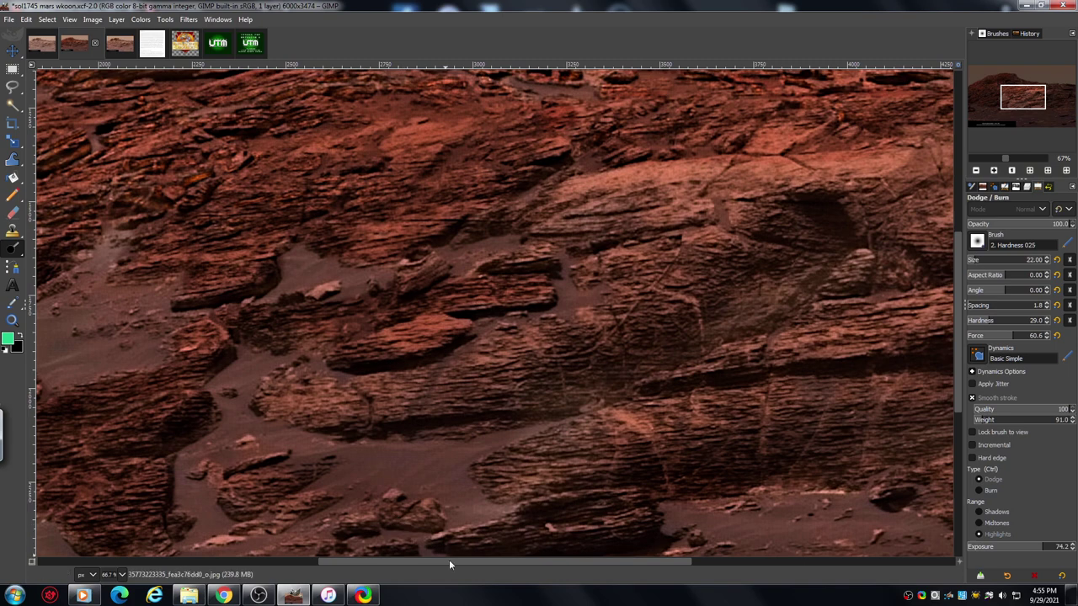
pyautogui.moveTo(449, 565); pyautogui.dragTo(433, 560)
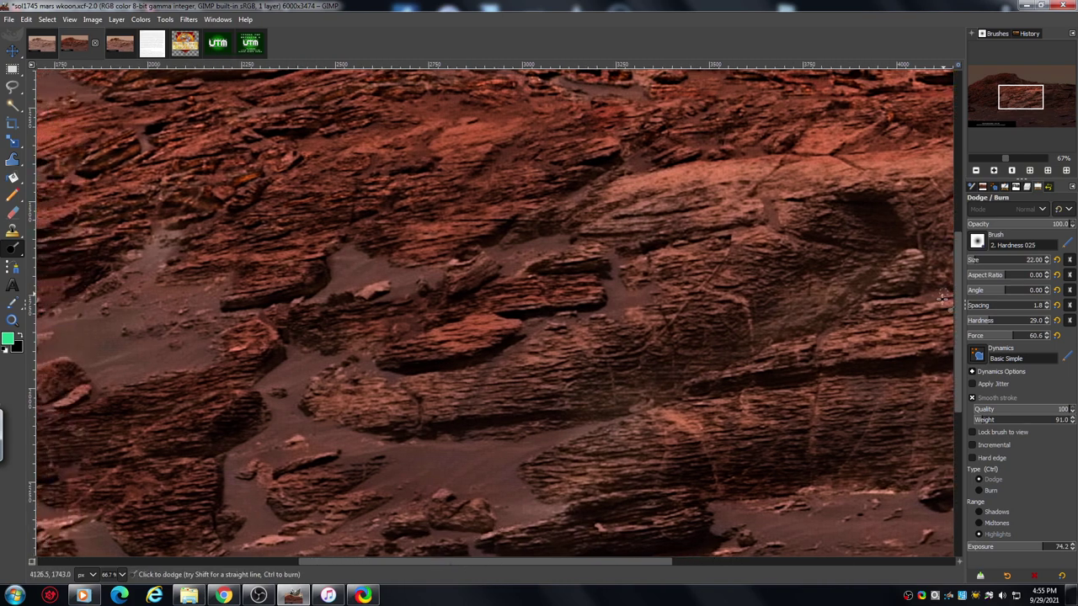
pyautogui.moveTo(960, 309); pyautogui.dragTo(947, 247)
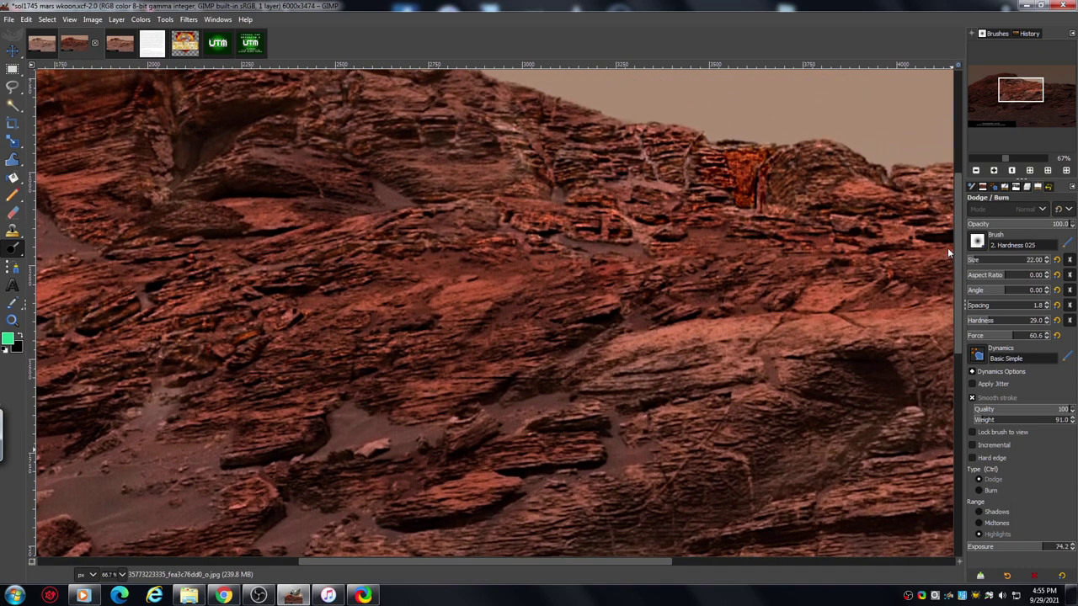
pyautogui.moveTo(568, 562); pyautogui.dragTo(455, 567)
# - At 150% zoom, dodge the central ledge highlights, then return to 100%
pyautogui.click(994, 171)
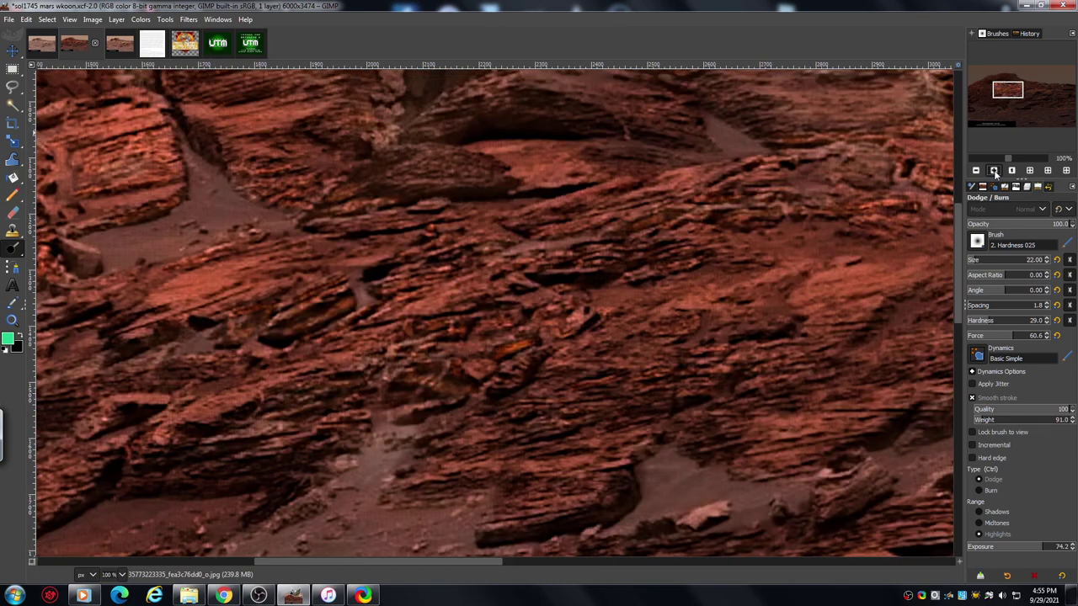
pyautogui.click(994, 171)
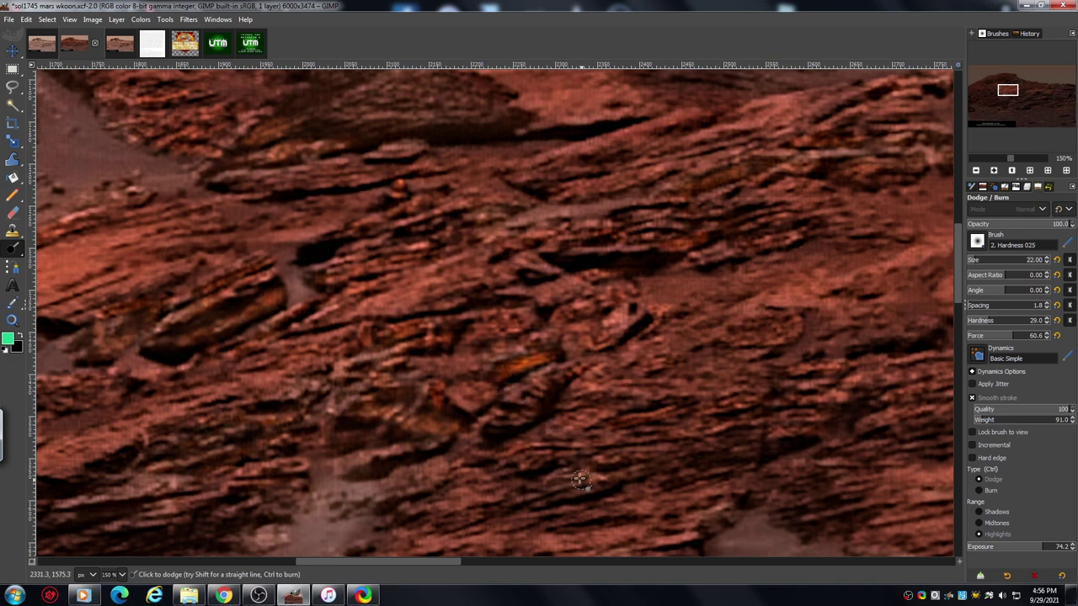
pyautogui.moveTo(448, 562); pyautogui.dragTo(371, 560)
pyautogui.scroll(-2, 955, 245)
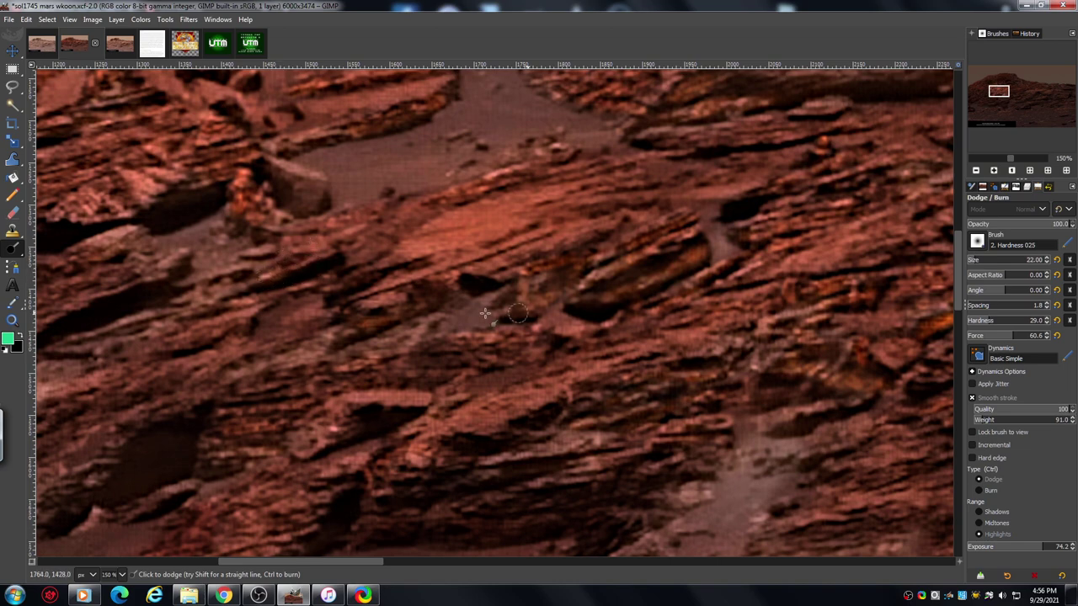
pyautogui.click(977, 170)
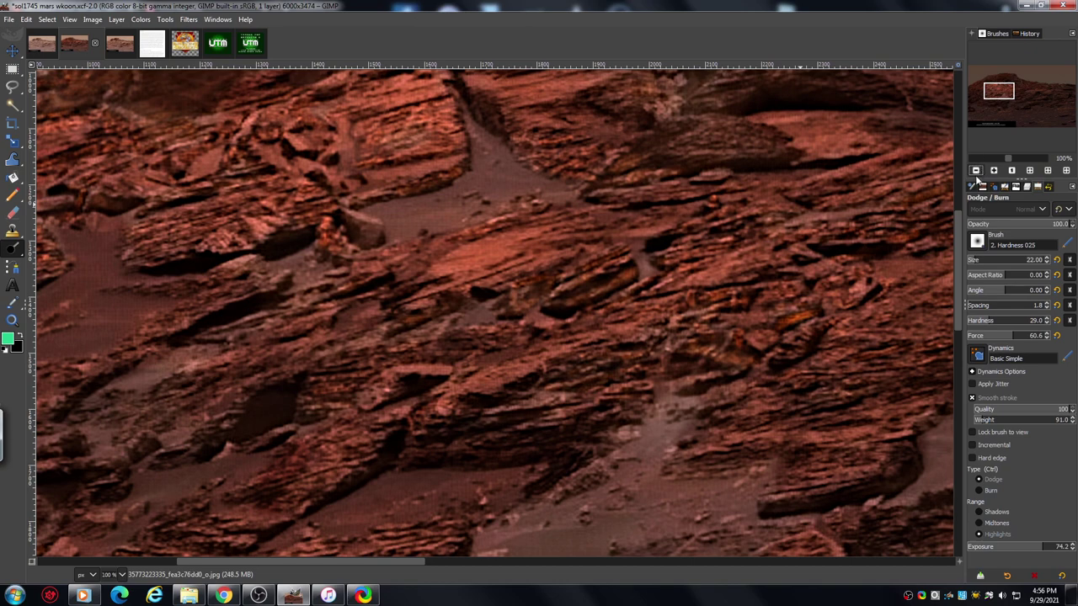
# - Dodge the lower-left rock edges at 150%, then switch to the 'sol1745 mars wkoon BWtint 2 layer.xcf' image
pyautogui.click(976, 170)
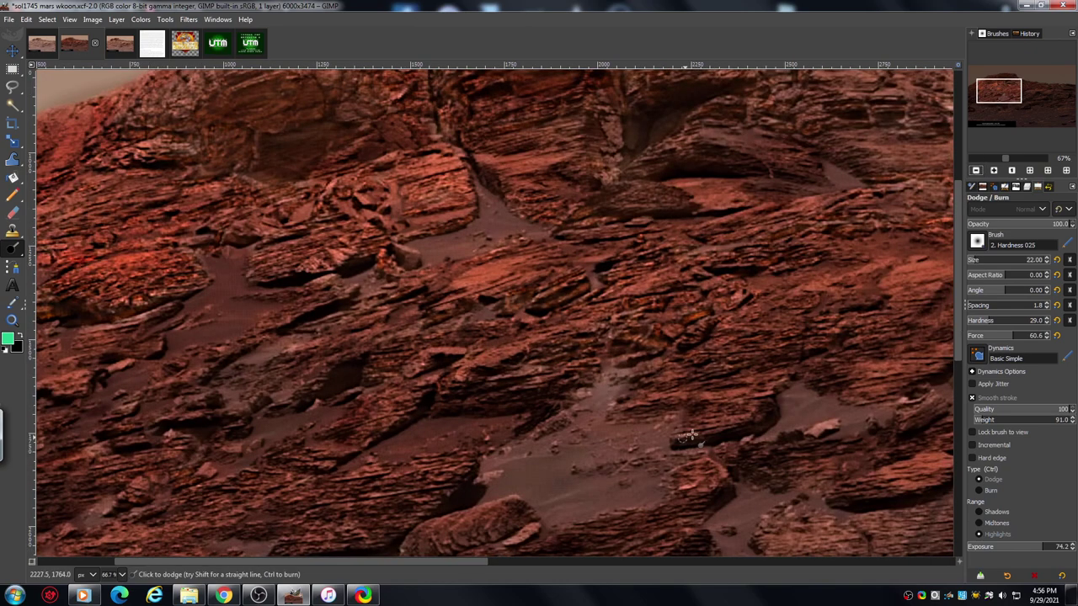
pyautogui.moveTo(473, 560); pyautogui.dragTo(422, 567)
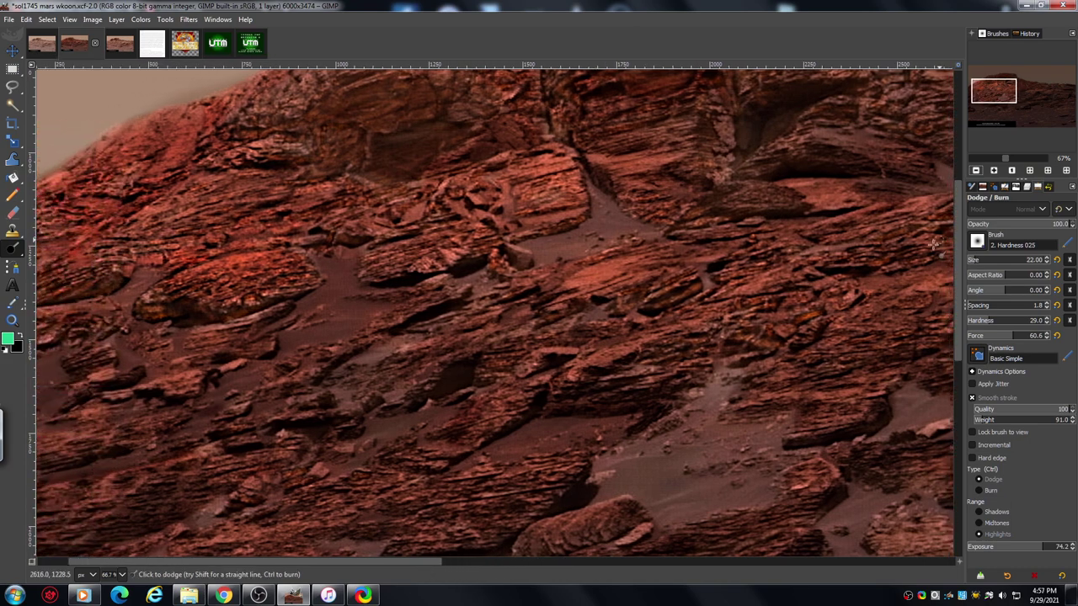
pyautogui.moveTo(957, 250); pyautogui.dragTo(958, 231)
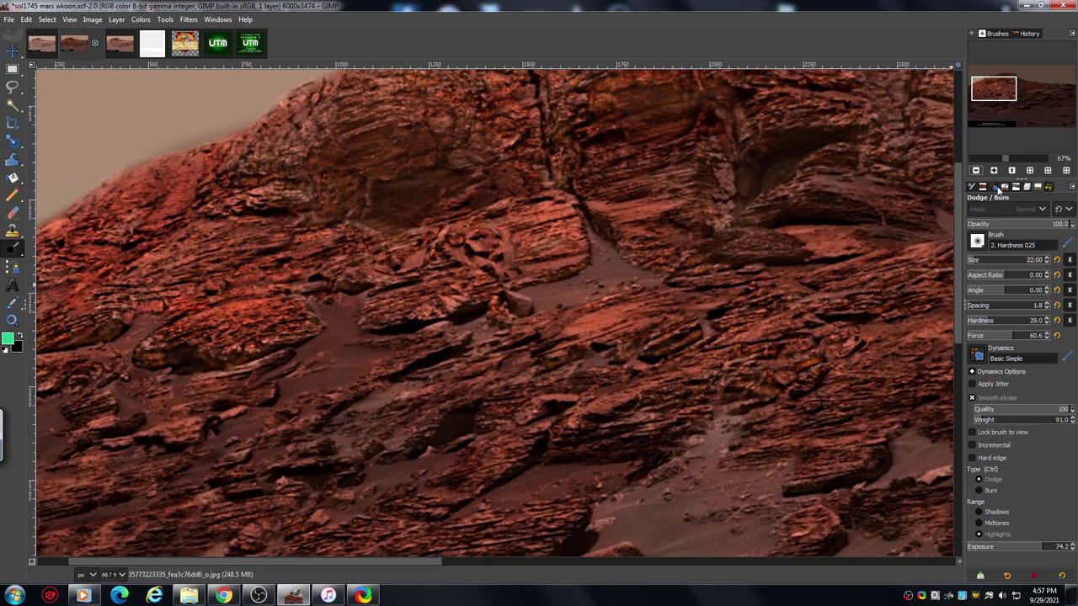
pyautogui.click(994, 171)
pyautogui.click(994, 171)
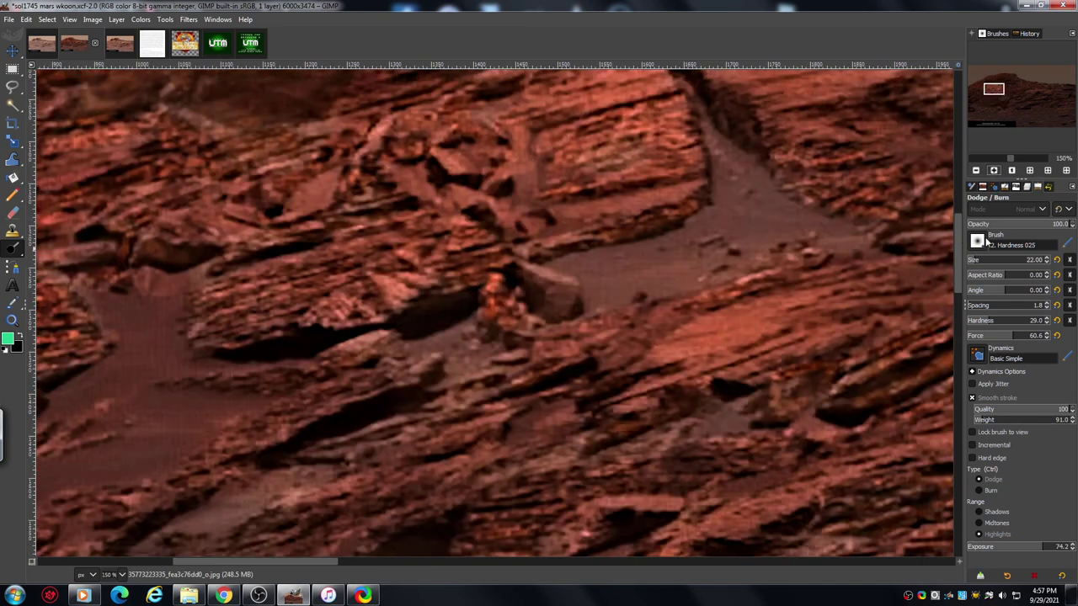
pyautogui.moveTo(955, 249)
pyautogui.mouseDown()
pyautogui.moveTo(957, 231)
pyautogui.moveTo(955, 259)
pyautogui.mouseUp()
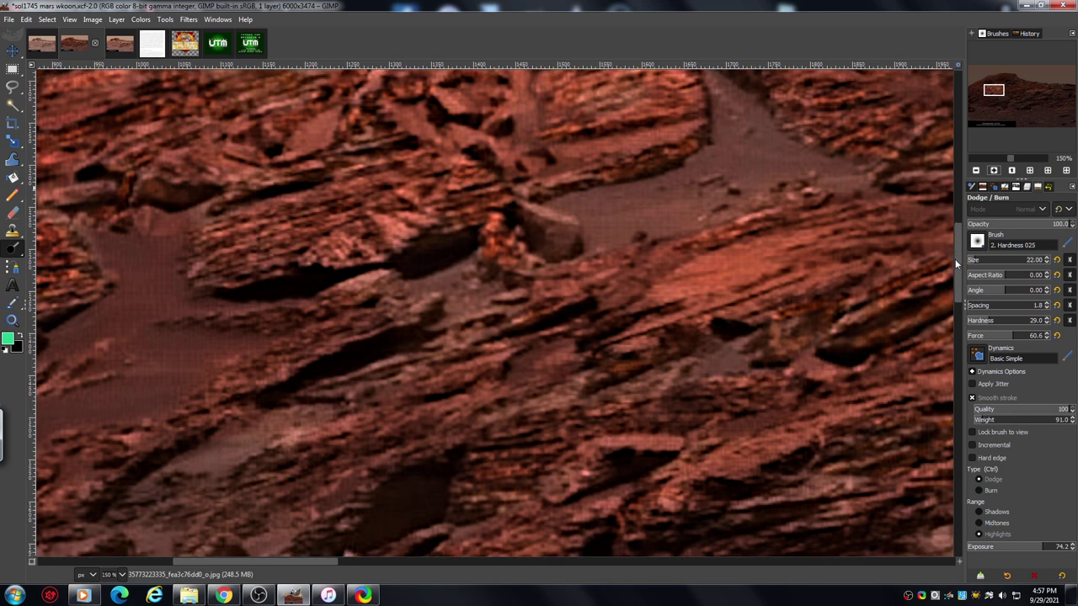
pyautogui.click(122, 47)
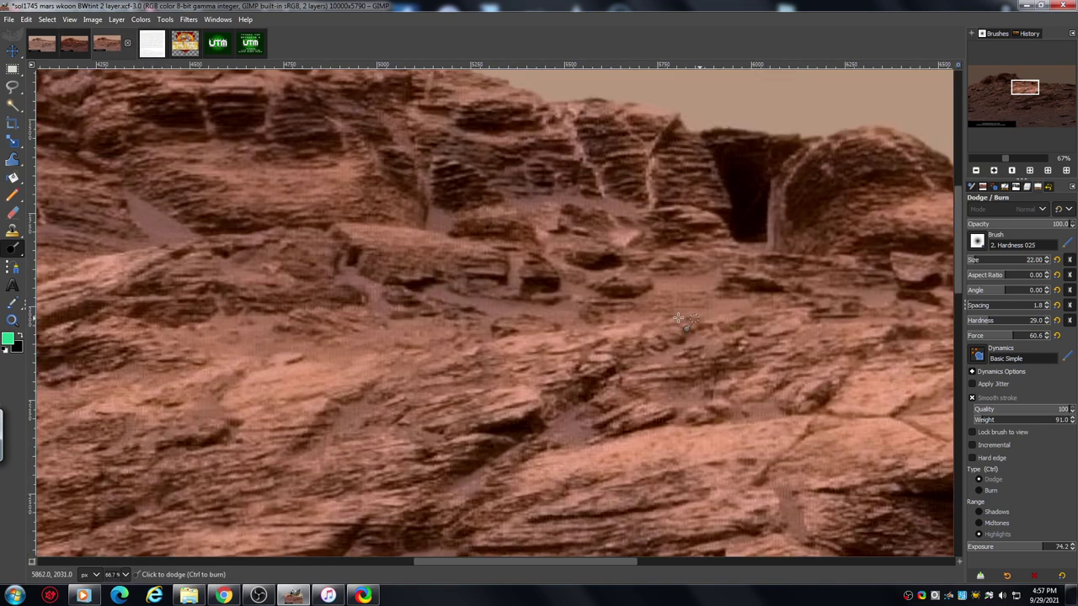
# - Zoom out to 50% and fade the visible bottom cliff layer to 0 opacity
pyautogui.click(1027, 188)
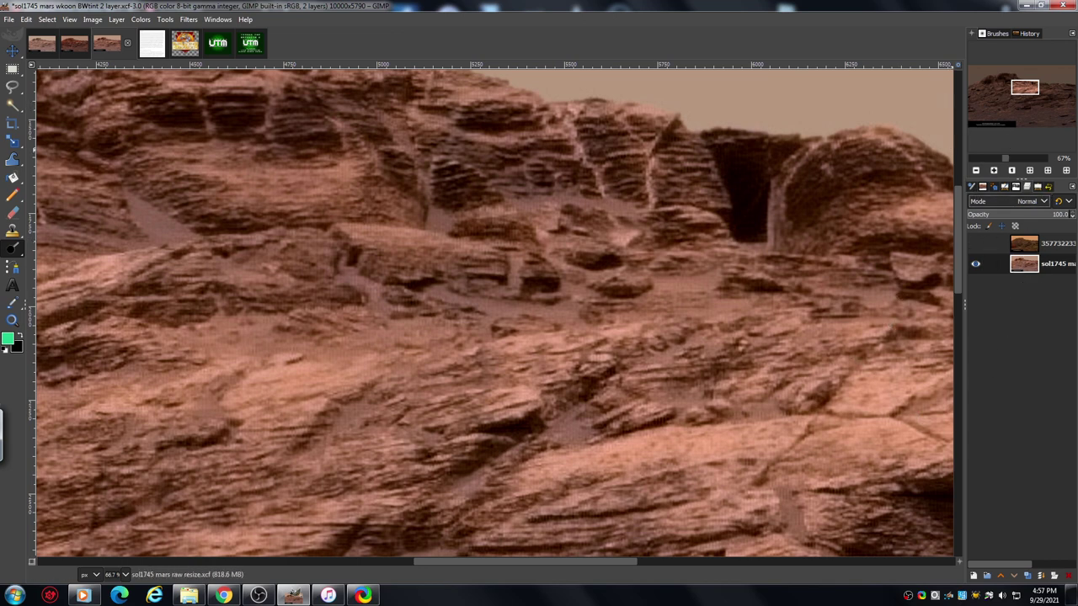
pyautogui.scroll(1, 958, 213)
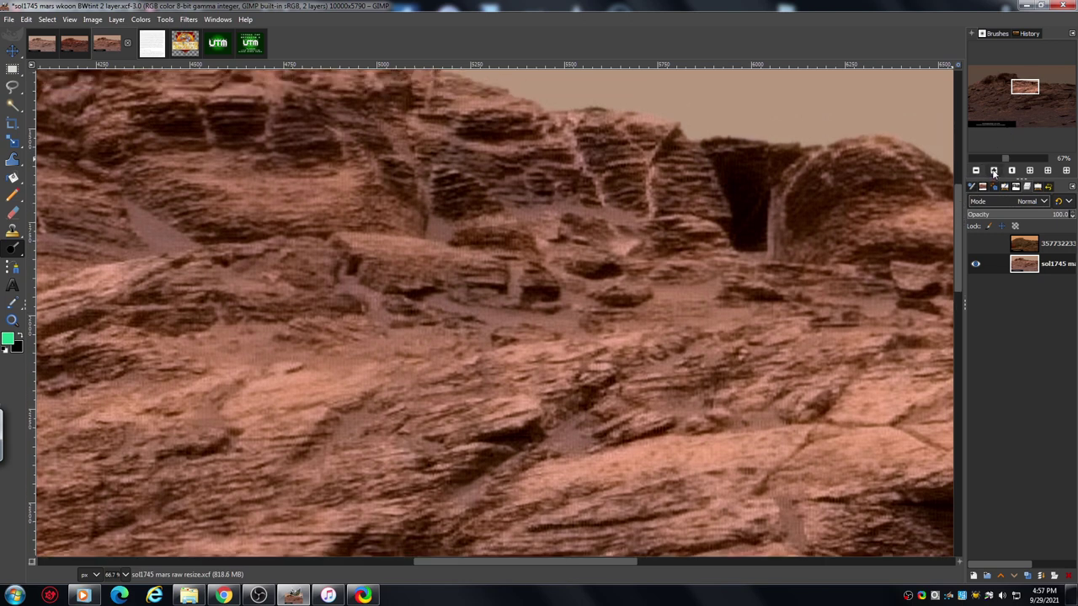
pyautogui.click(976, 171)
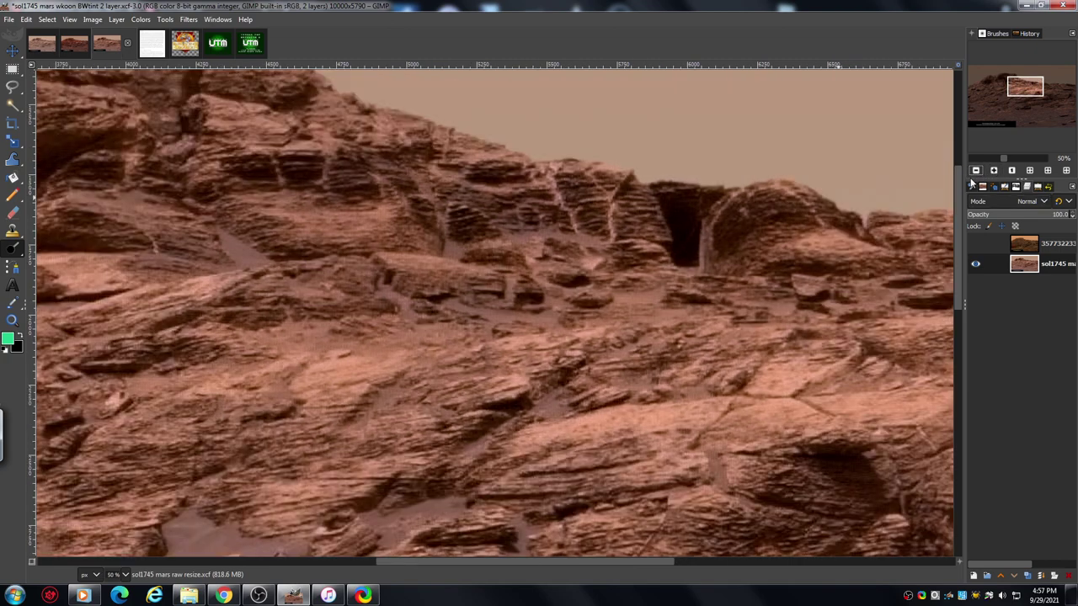
pyautogui.moveTo(645, 562); pyautogui.dragTo(295, 592)
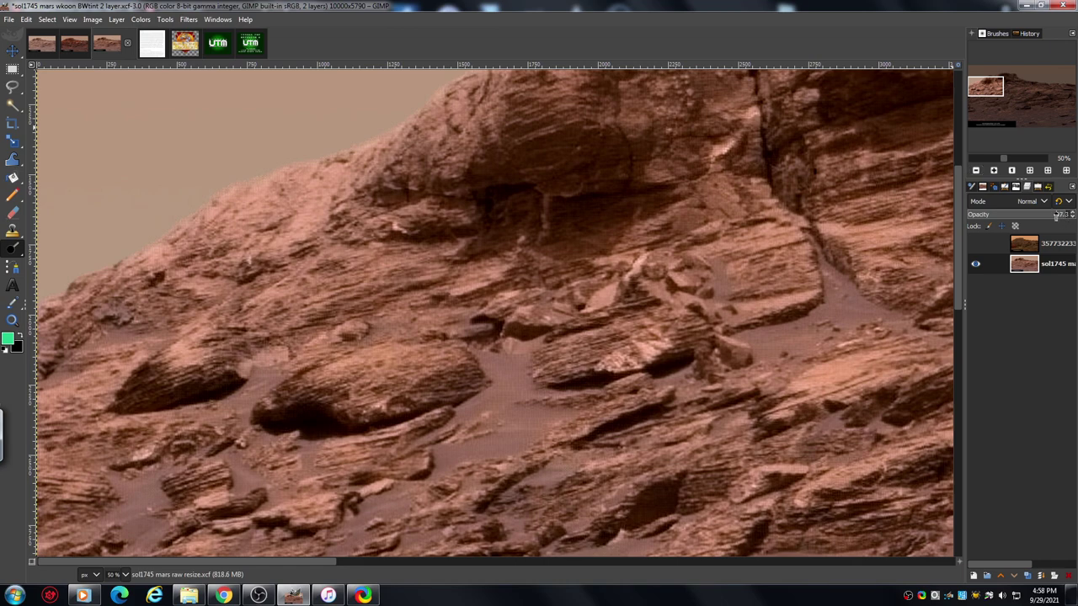
pyautogui.moveTo(1058, 215); pyautogui.dragTo(958, 220)
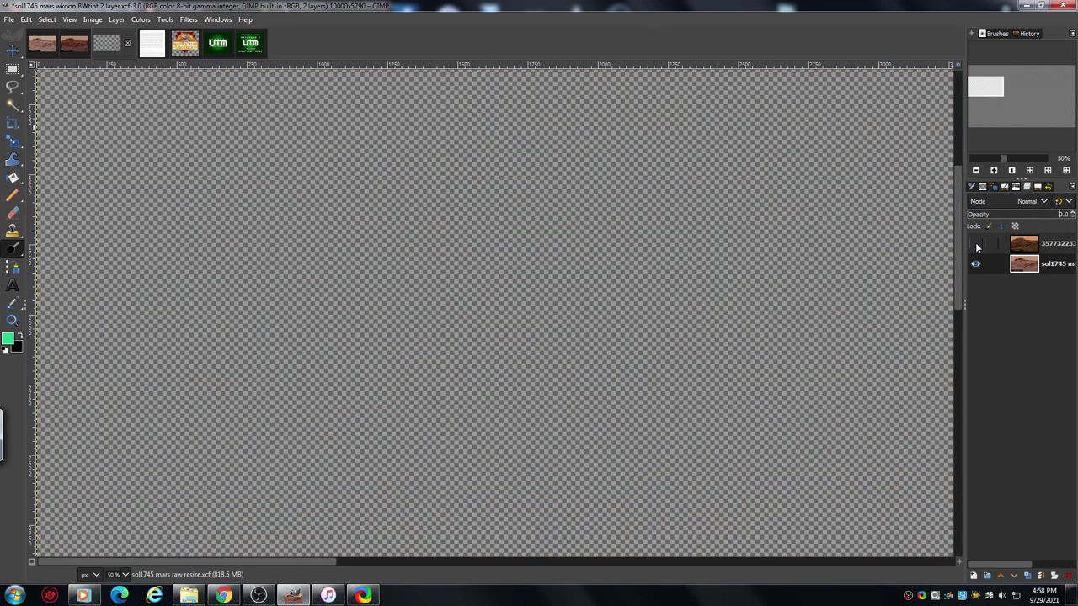
# - Unhide the top relief layer and raise the bottom photo layer's opacity to about 56.6
pyautogui.click(977, 244)
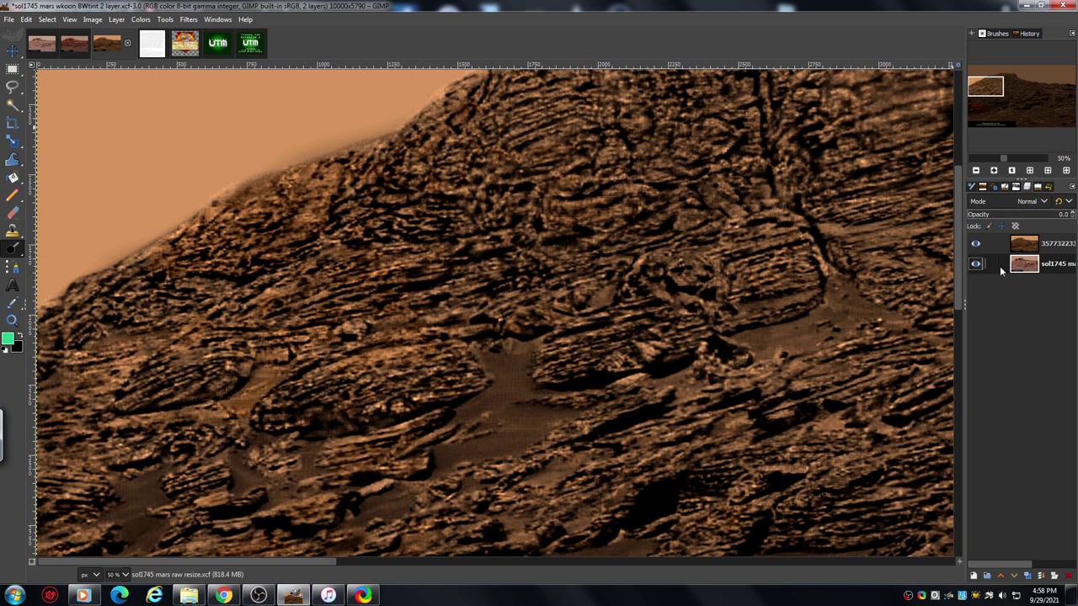
pyautogui.click(1059, 246)
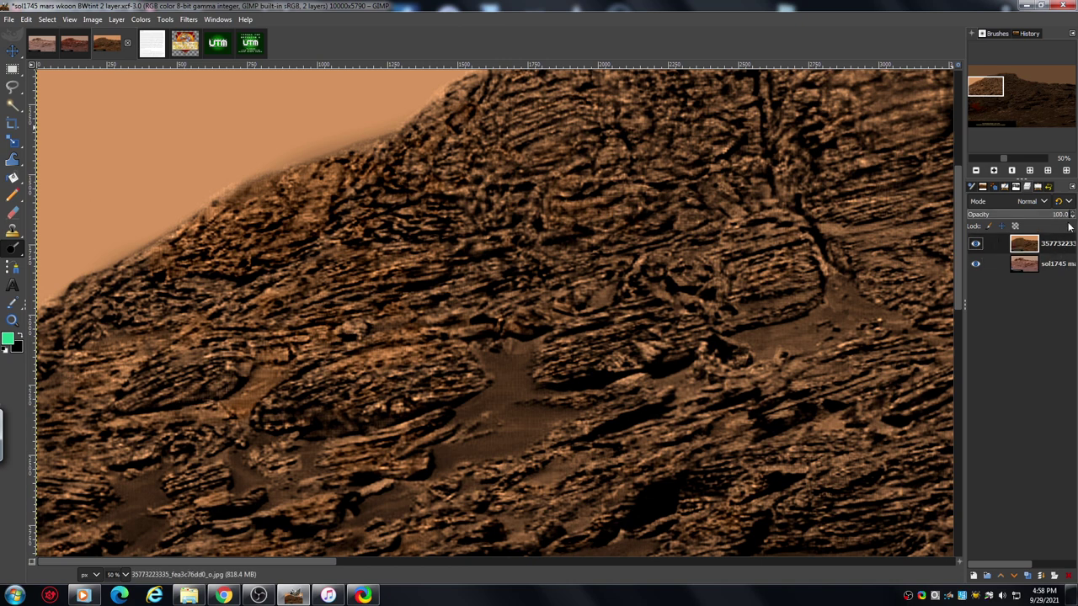
pyautogui.click(1057, 266)
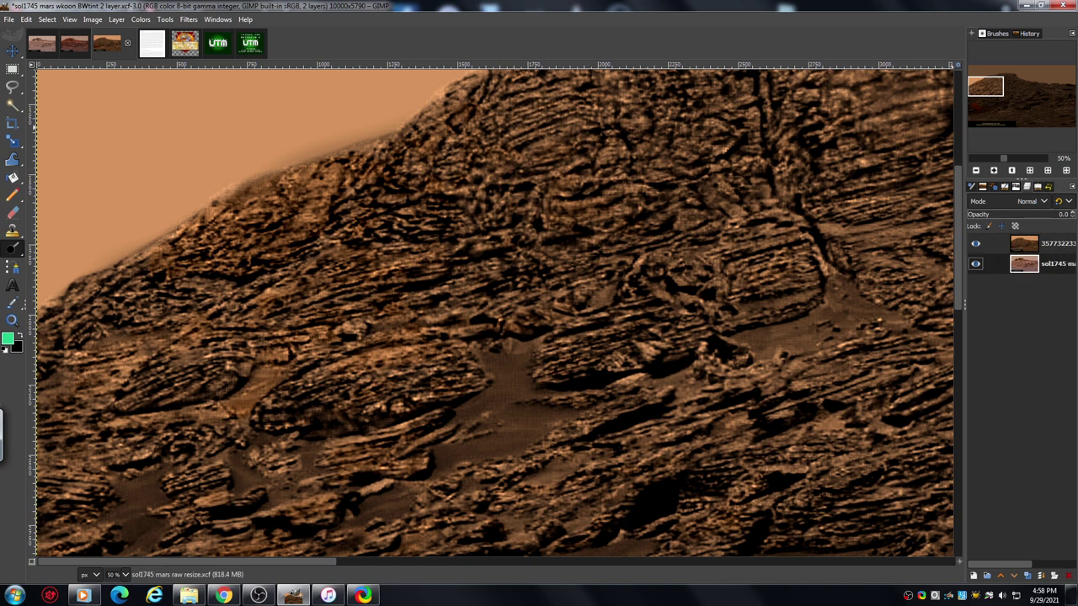
pyautogui.moveTo(967, 216); pyautogui.dragTo(1026, 220)
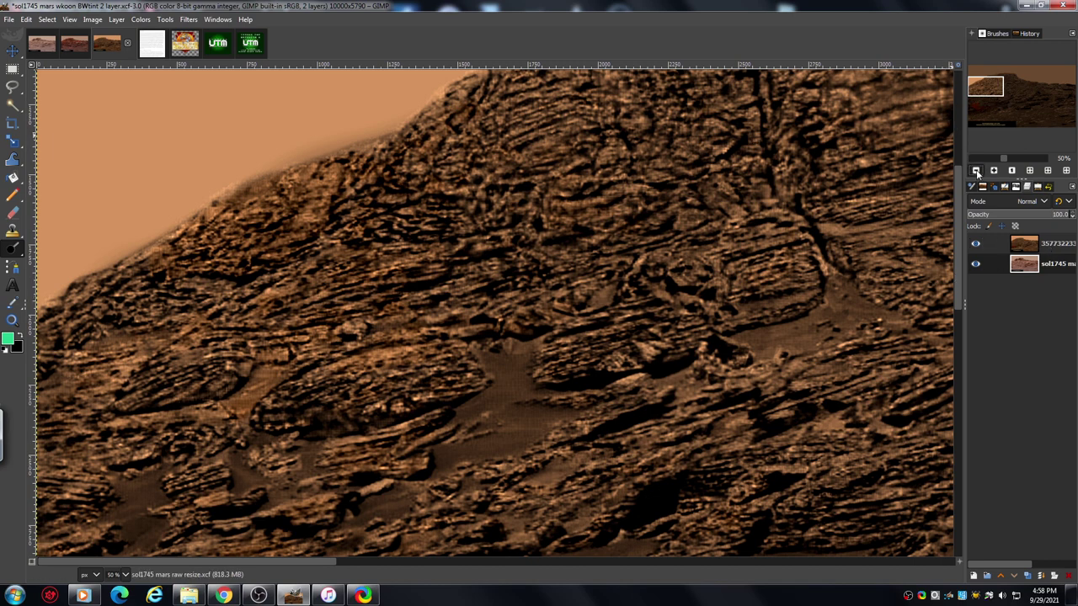
pyautogui.click(977, 171)
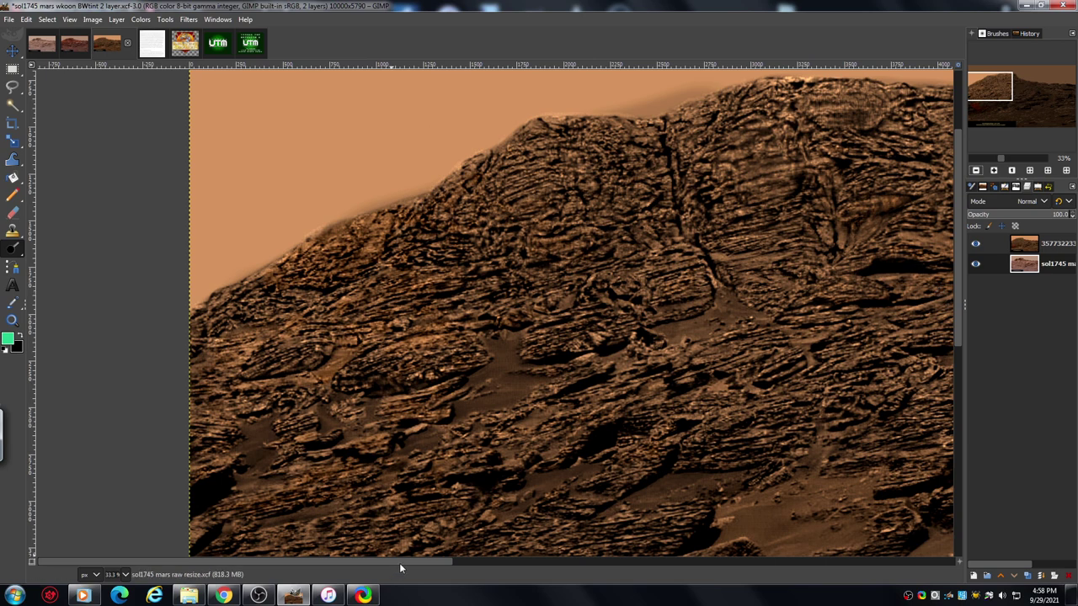
pyautogui.hscroll(5, 399, 563)
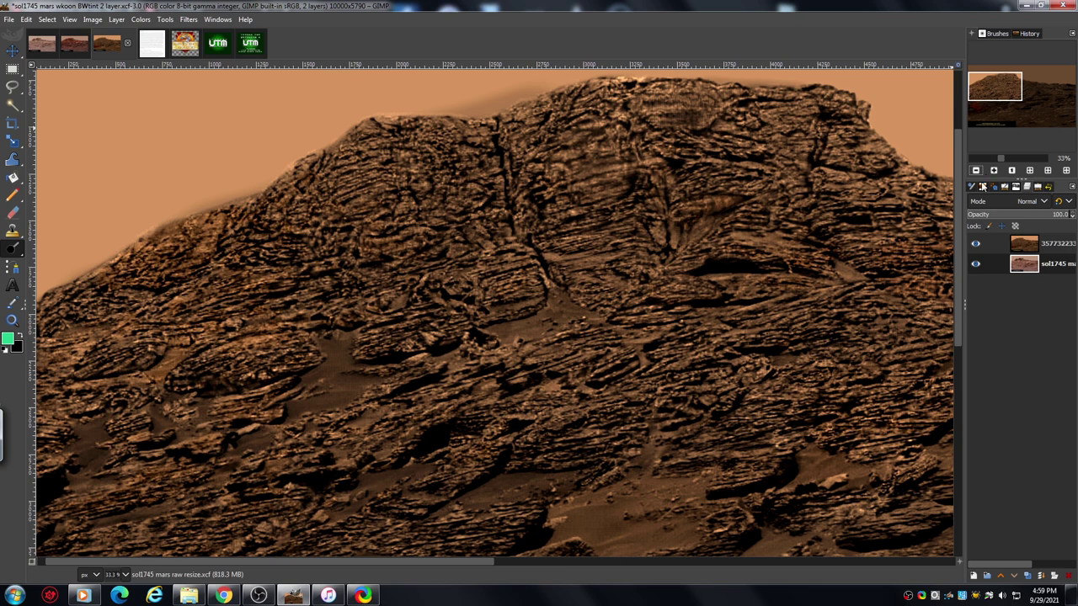
pyautogui.click(995, 170)
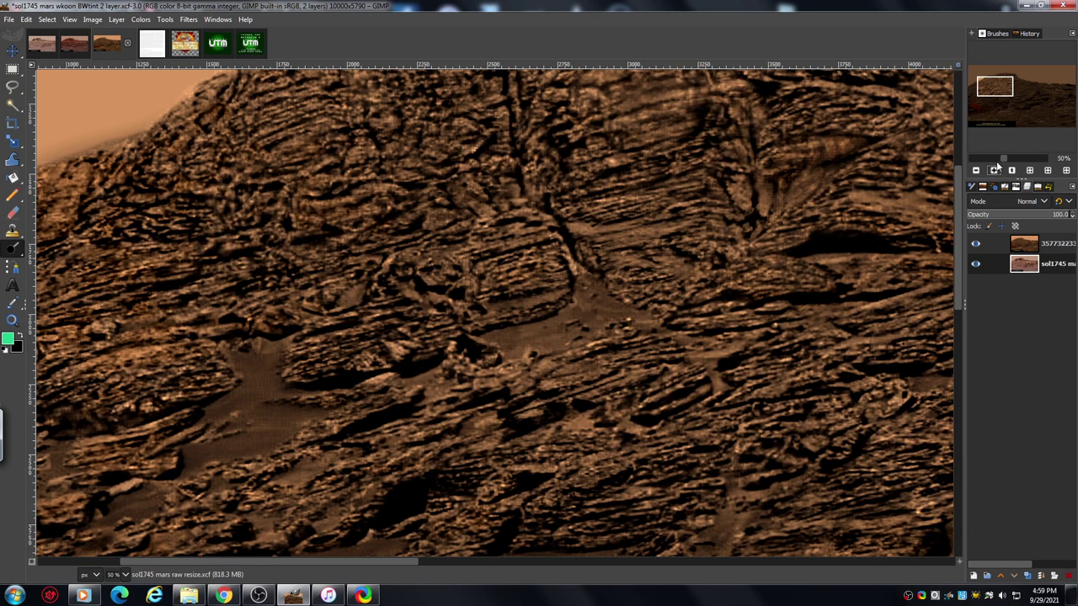
pyautogui.moveTo(961, 213); pyautogui.dragTo(960, 186)
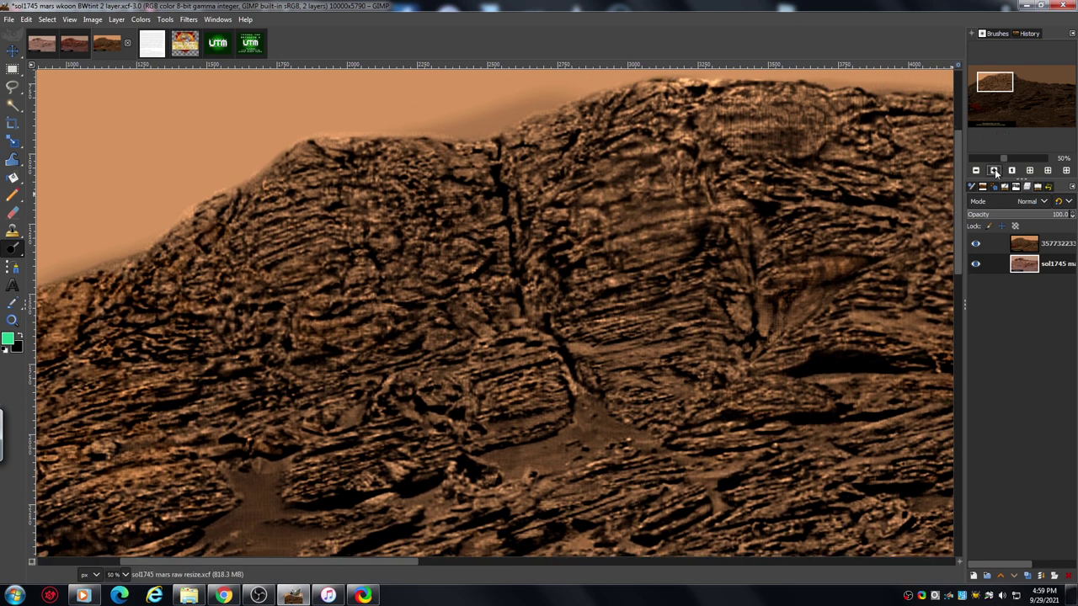
pyautogui.click(995, 170)
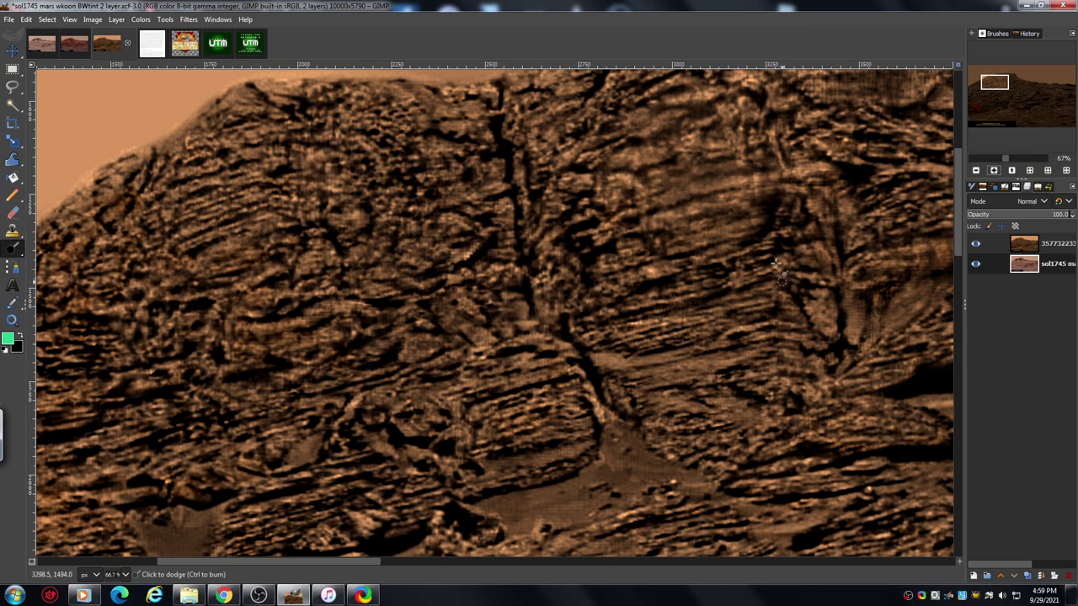
pyautogui.moveTo(359, 560); pyautogui.dragTo(295, 560)
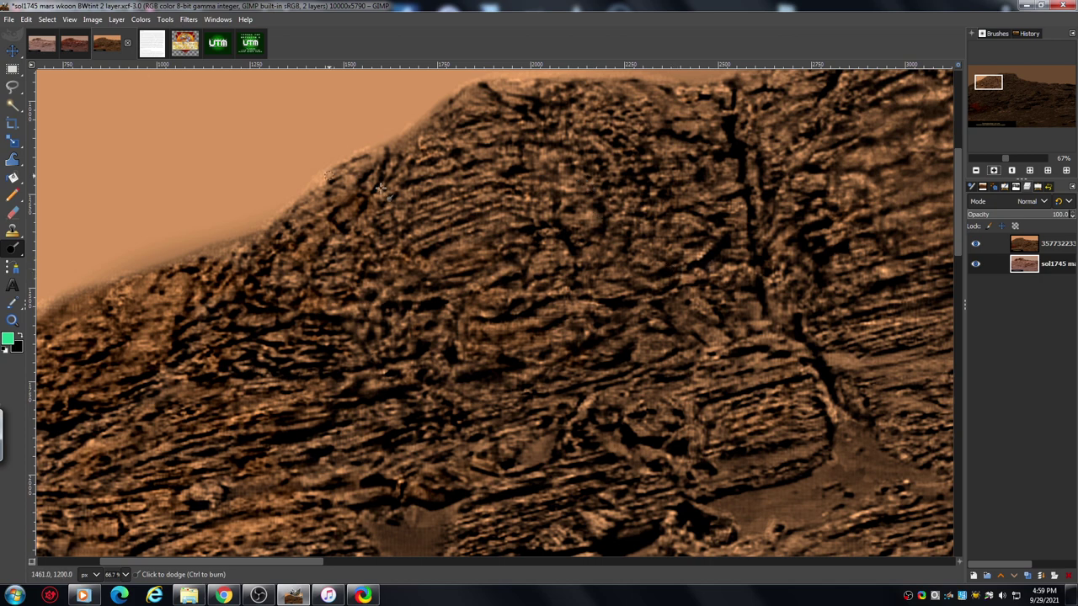
pyautogui.click(152, 45)
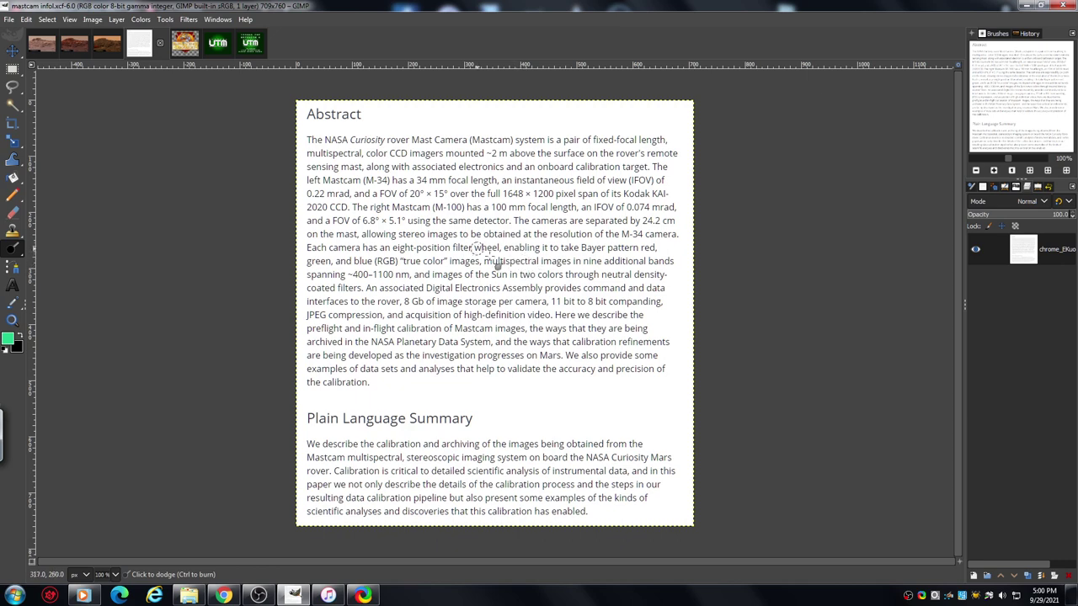
pyautogui.click(106, 47)
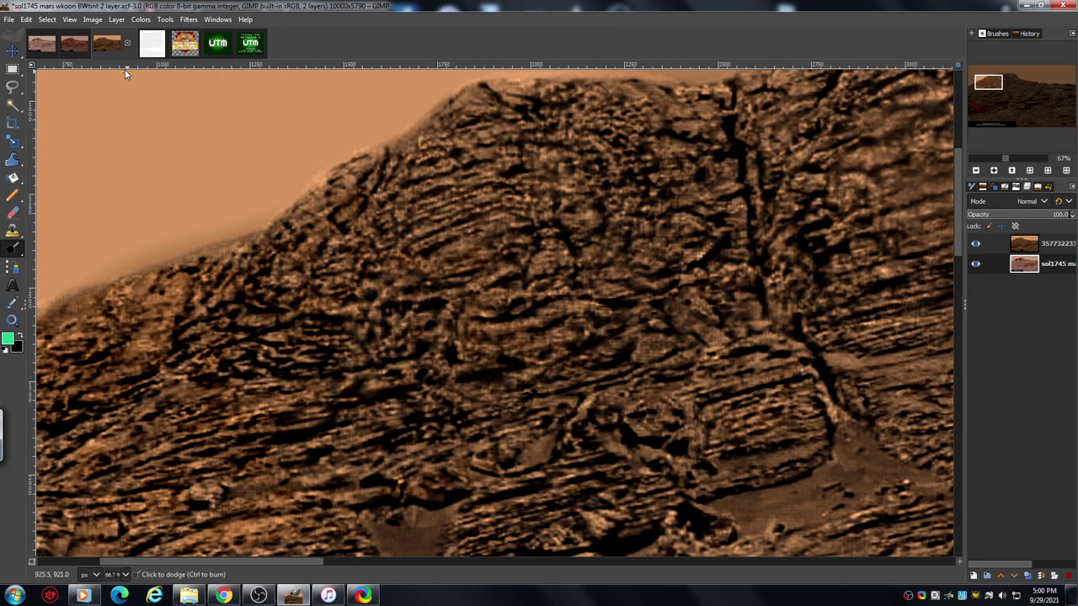
pyautogui.moveTo(957, 199); pyautogui.dragTo(960, 206)
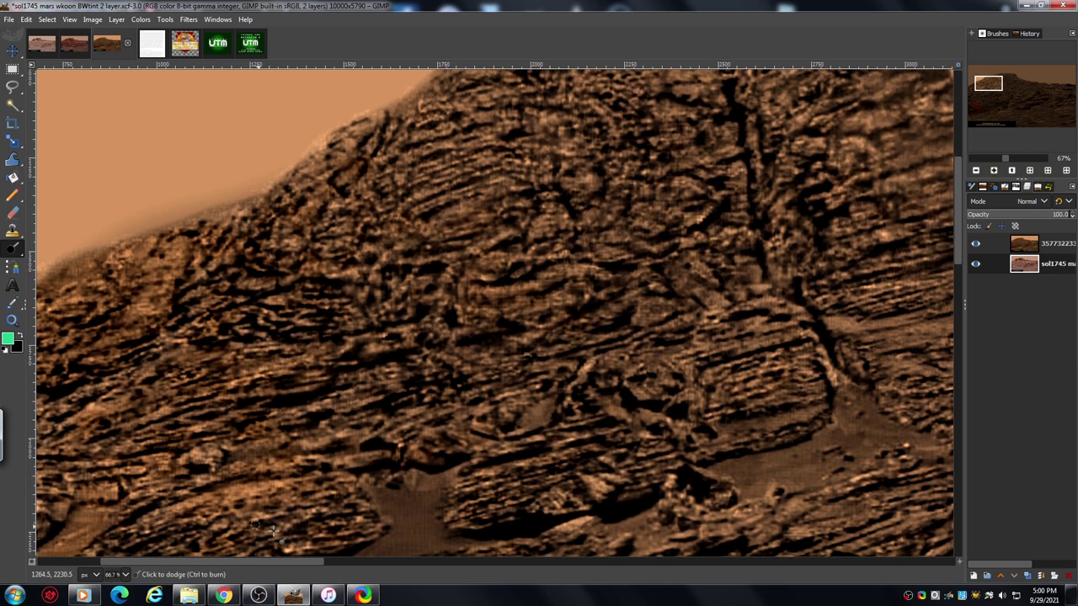
pyautogui.moveTo(280, 558); pyautogui.dragTo(219, 562)
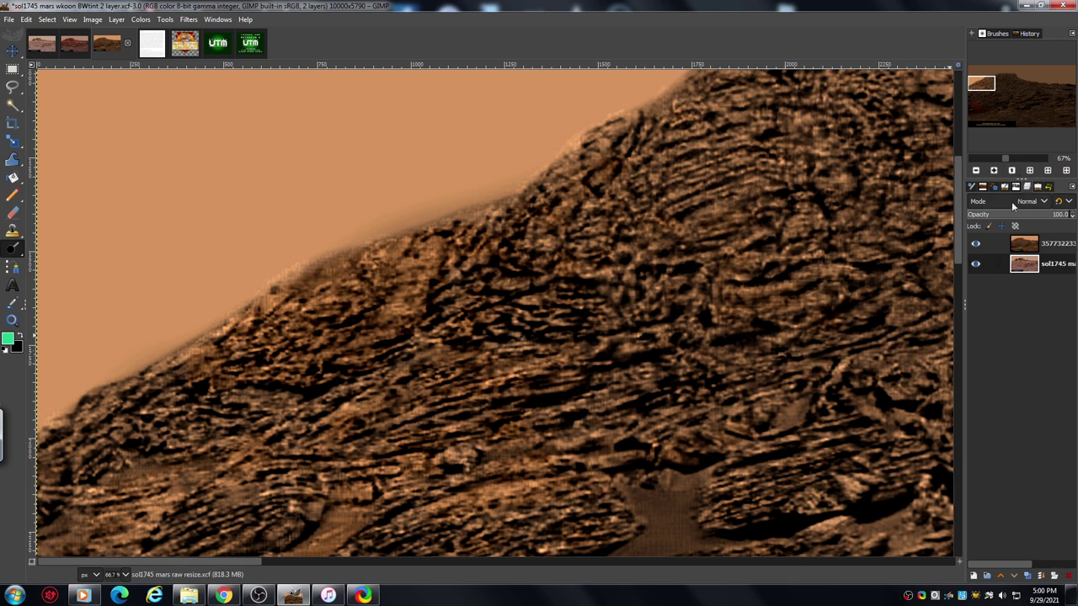
pyautogui.click(1063, 251)
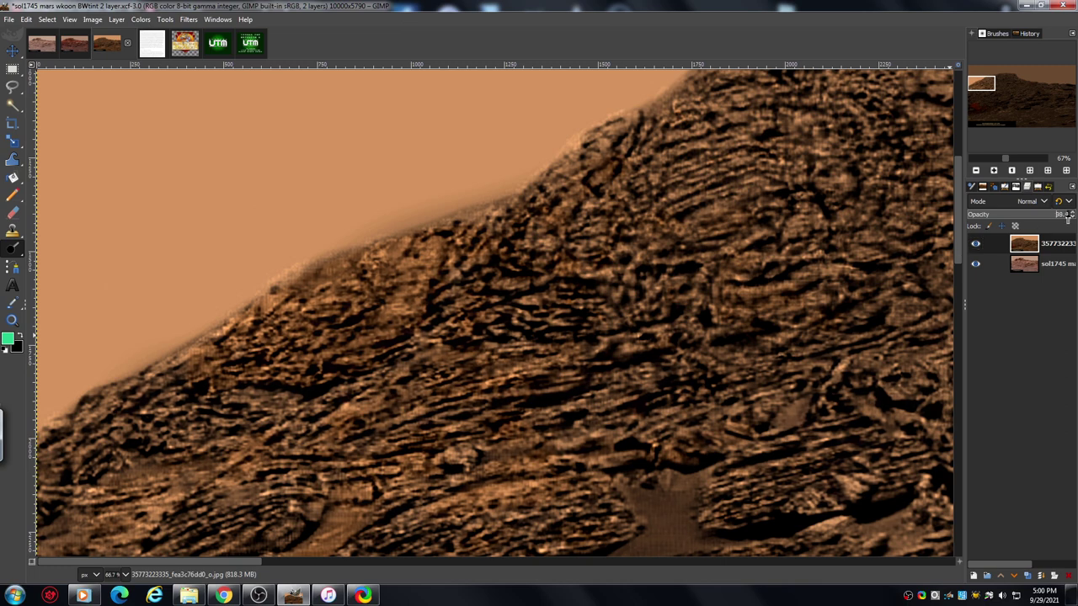
pyautogui.moveTo(1068, 216); pyautogui.dragTo(1059, 219)
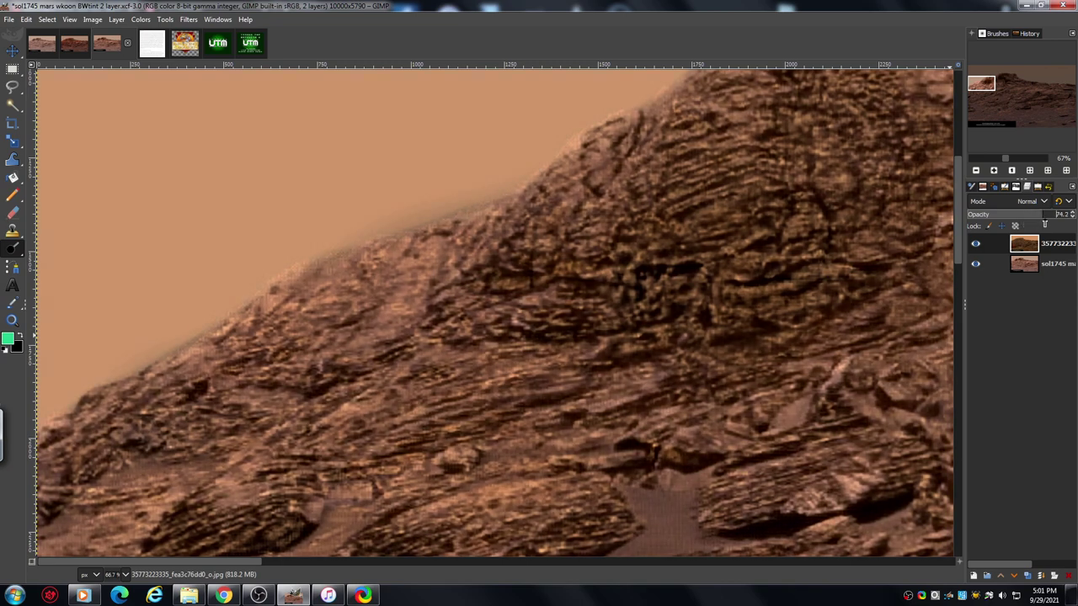
pyautogui.moveTo(1044, 224); pyautogui.dragTo(989, 221)
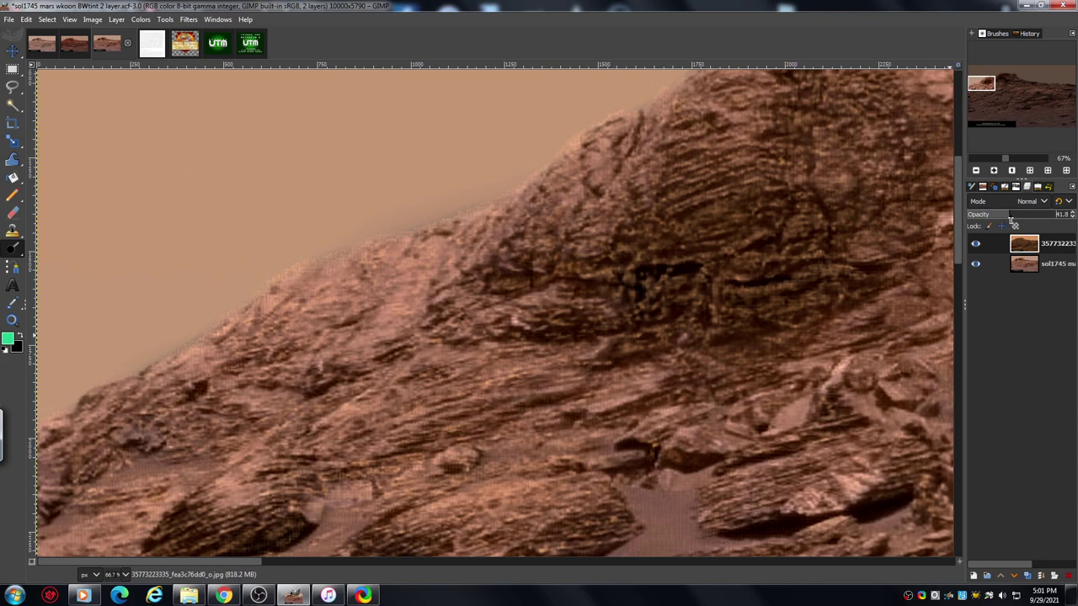
pyautogui.moveTo(1015, 221); pyautogui.dragTo(1073, 216)
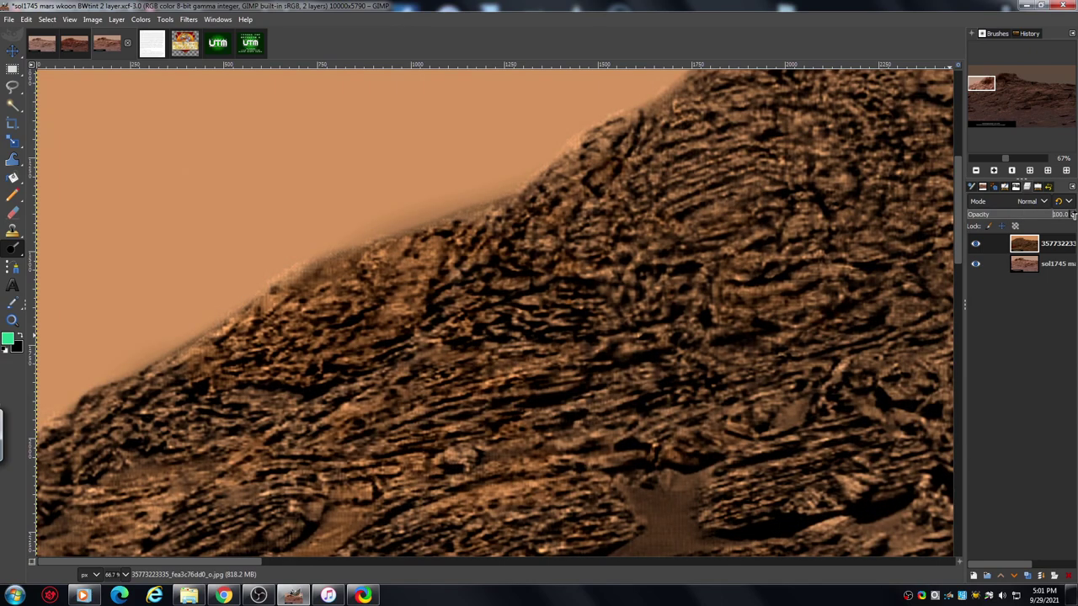
pyautogui.moveTo(959, 226); pyautogui.dragTo(953, 293)
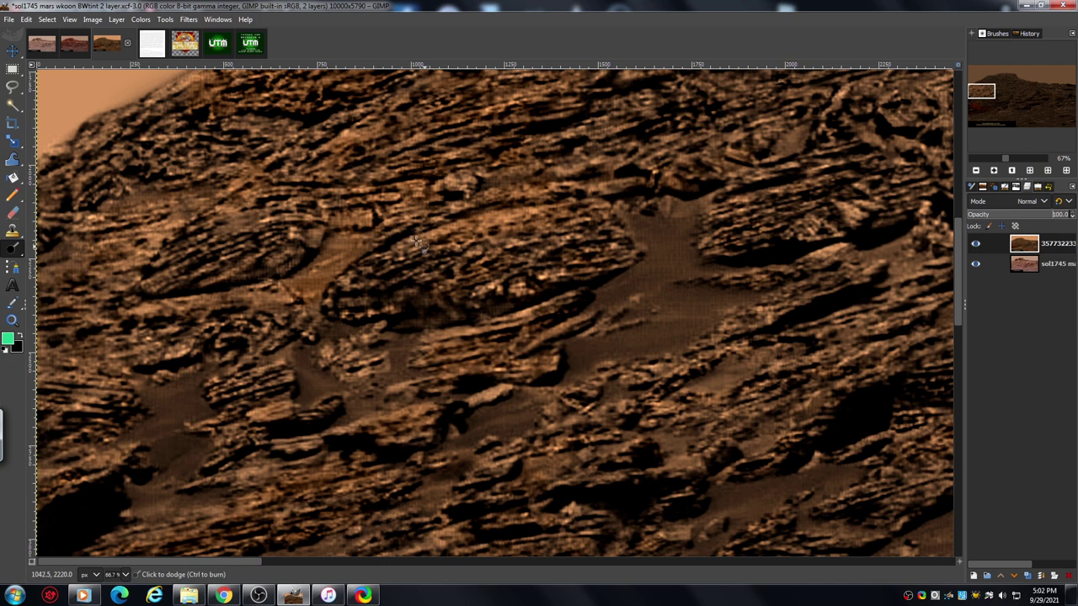
pyautogui.moveTo(957, 306); pyautogui.dragTo(957, 287)
pyautogui.click(994, 172)
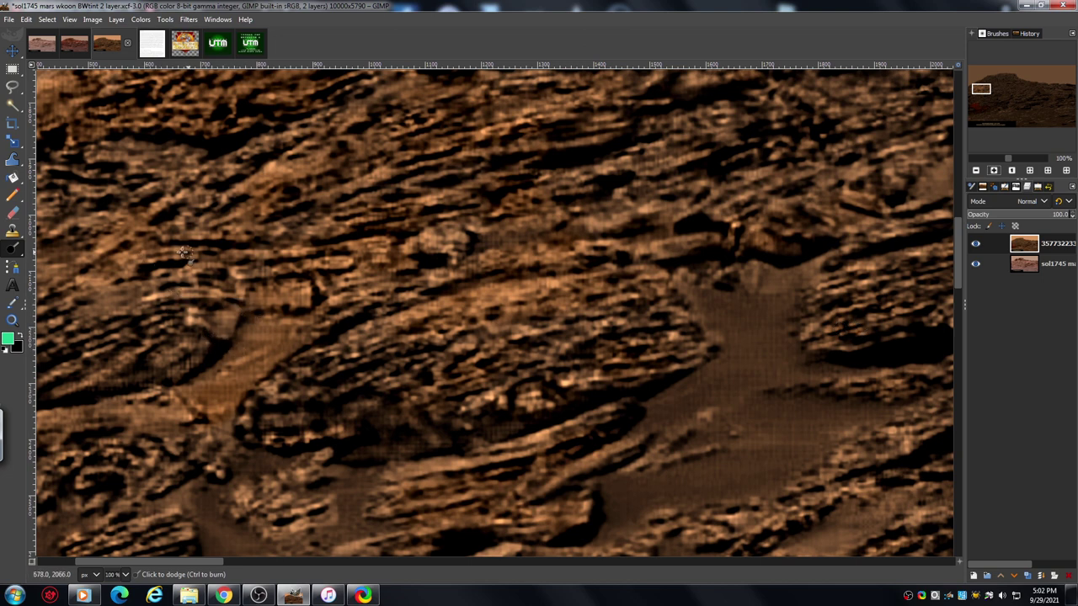
pyautogui.click(392, 214)
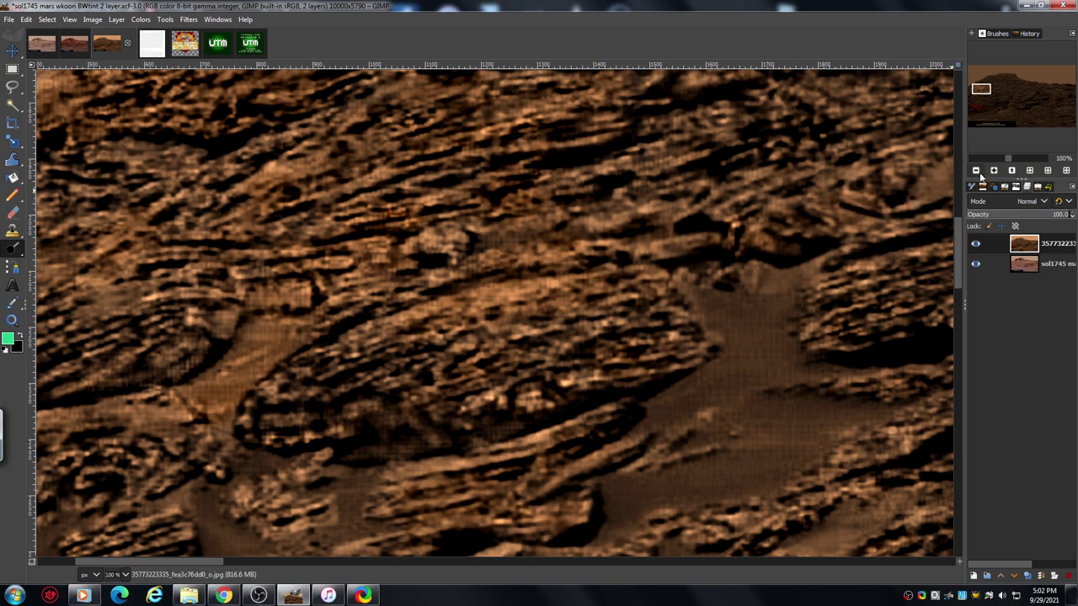
pyautogui.click(977, 171)
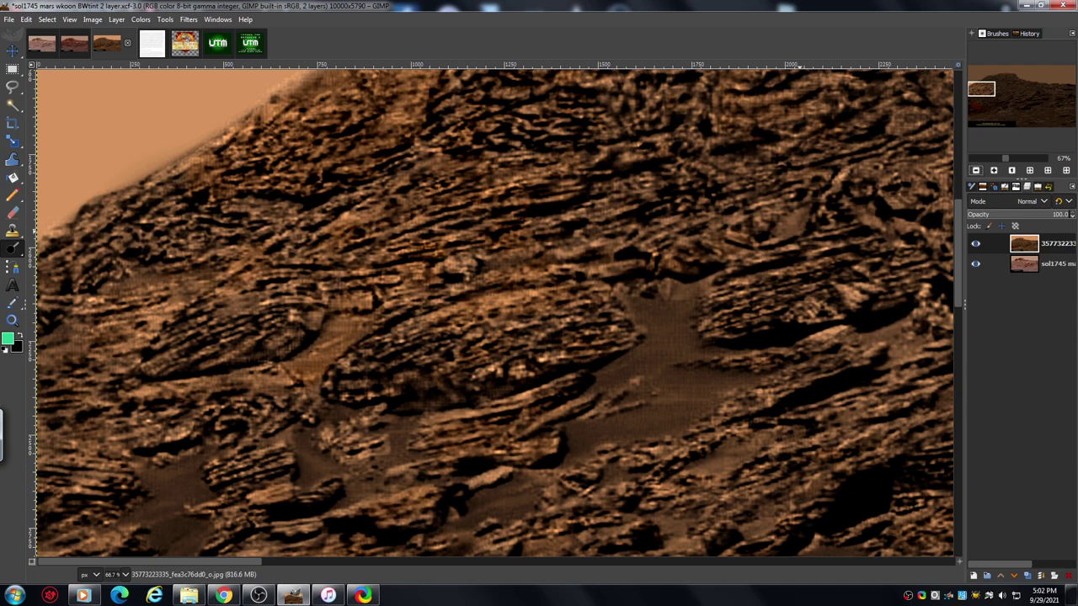
pyautogui.moveTo(962, 200); pyautogui.dragTo(959, 155)
pyautogui.moveTo(226, 562); pyautogui.dragTo(426, 579)
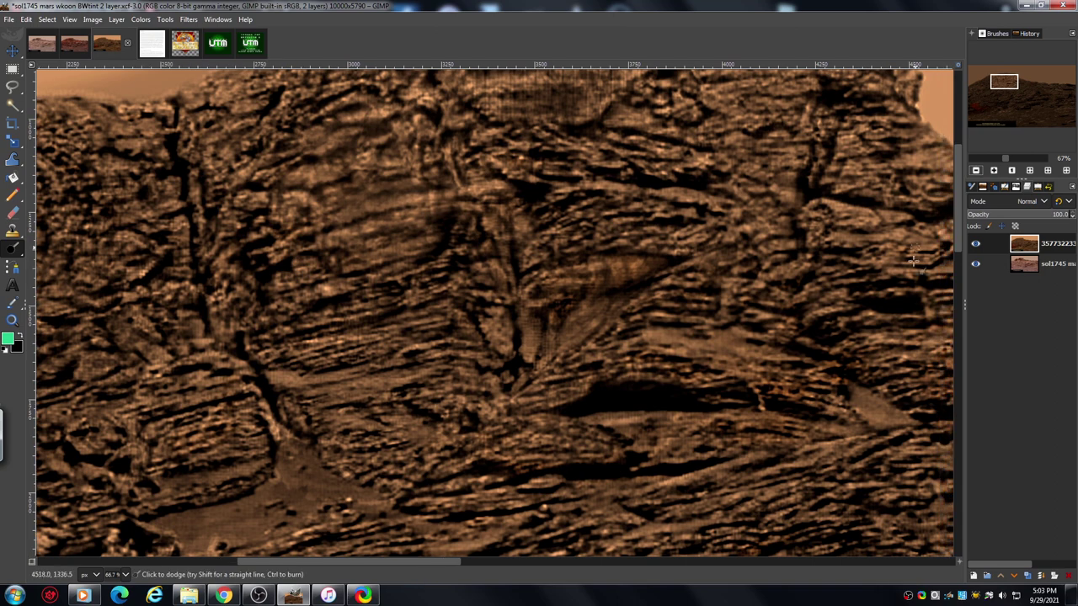
# - At 100% zoom, dodge the rock layers along the upper ridge, then return to 67%
pyautogui.moveTo(960, 232); pyautogui.dragTo(960, 218)
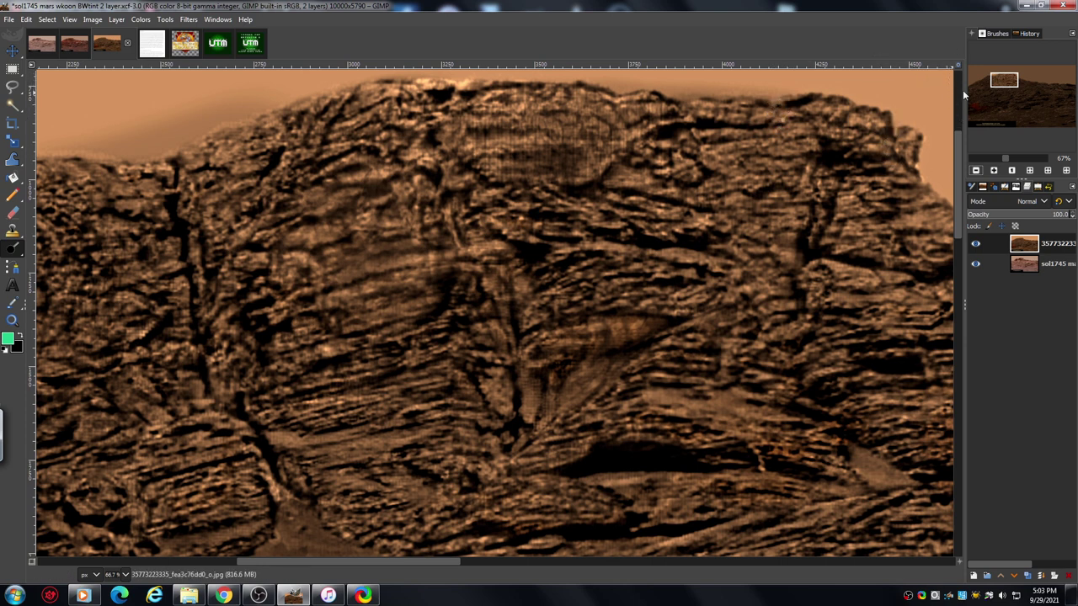
pyautogui.click(994, 171)
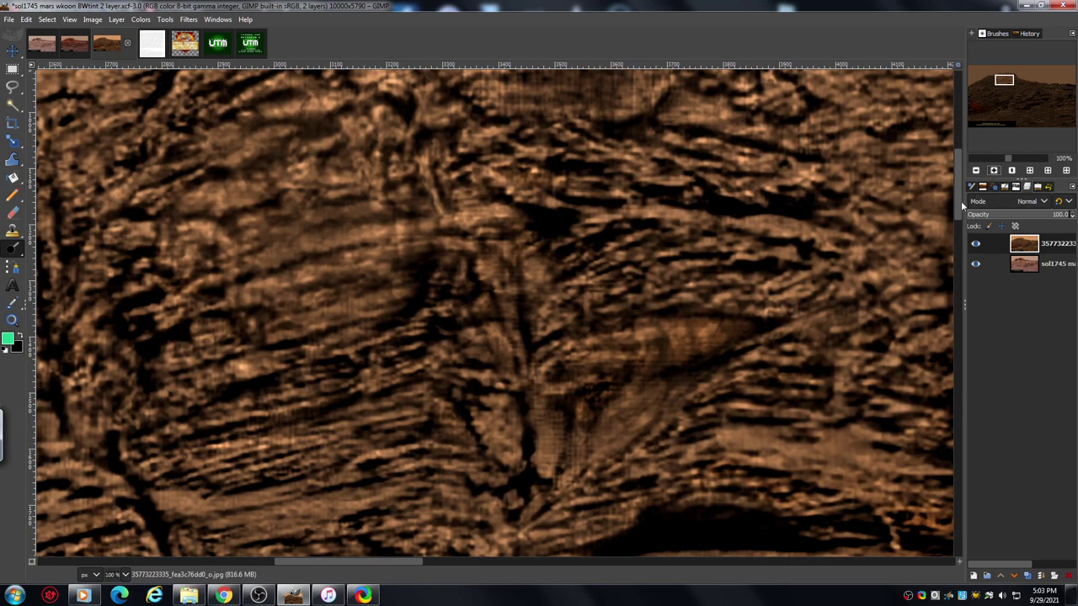
pyautogui.moveTo(961, 200); pyautogui.dragTo(958, 181)
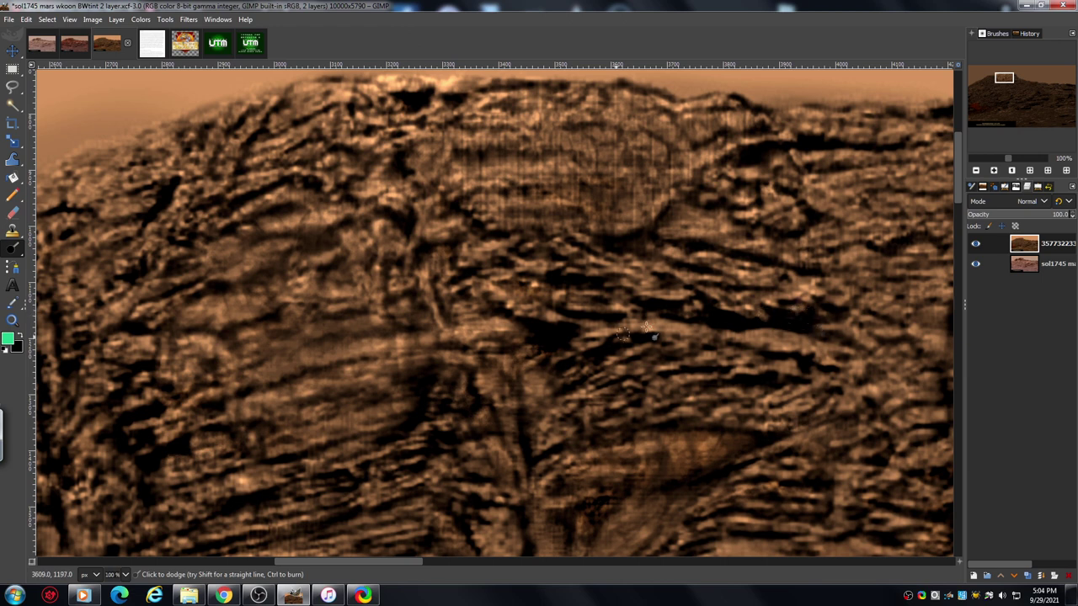
pyautogui.moveTo(377, 561); pyautogui.dragTo(424, 562)
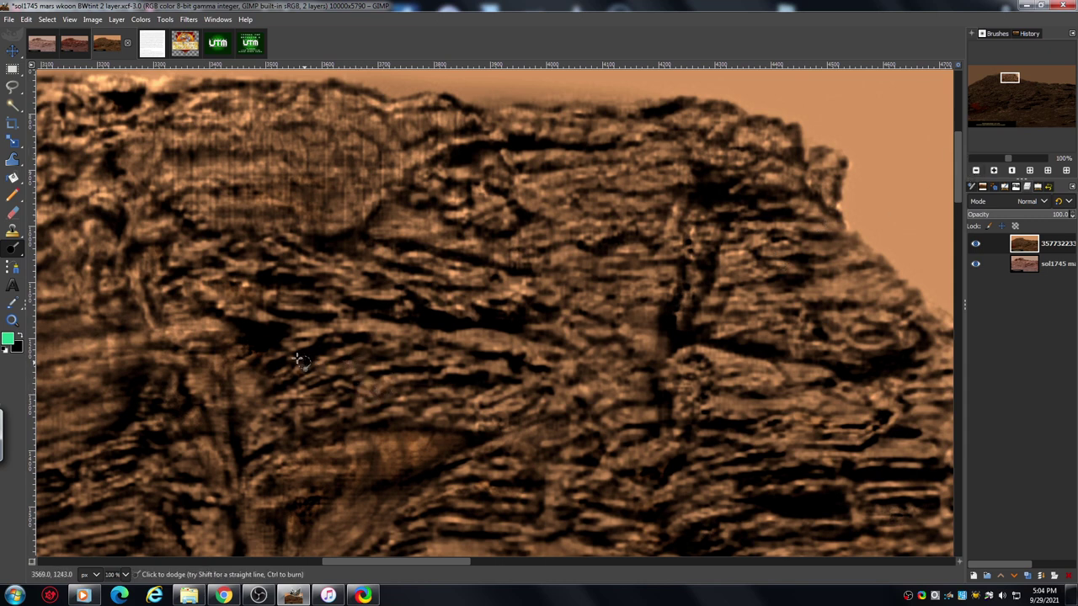
pyautogui.click(976, 171)
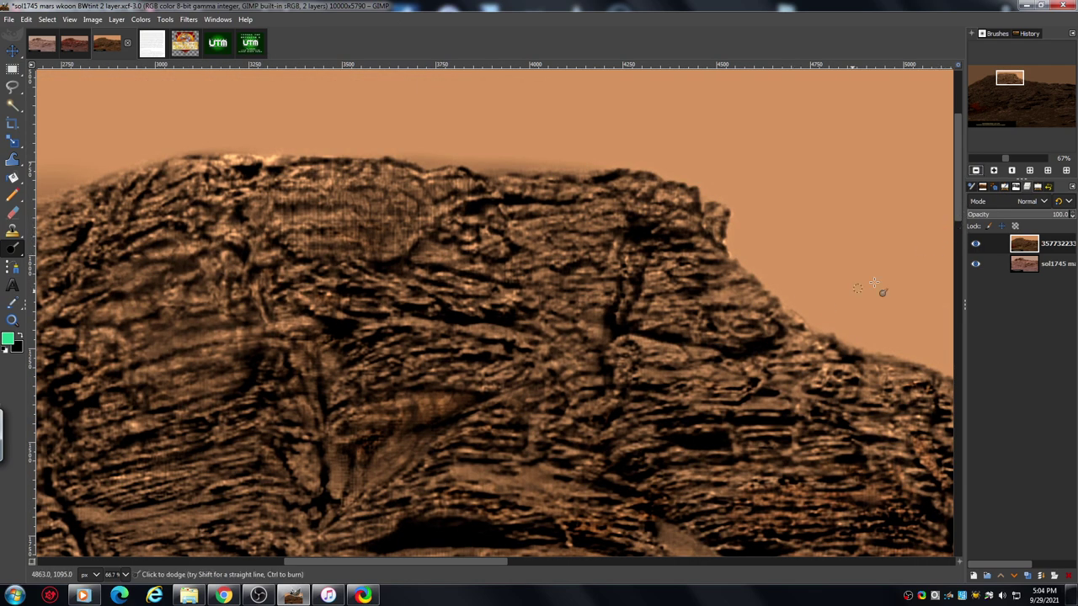
# - Dodge the skyline rock edge and the mid-cliff strata, zooming to 100% for the finer layers
pyautogui.moveTo(735, 244); pyautogui.dragTo(715, 223)
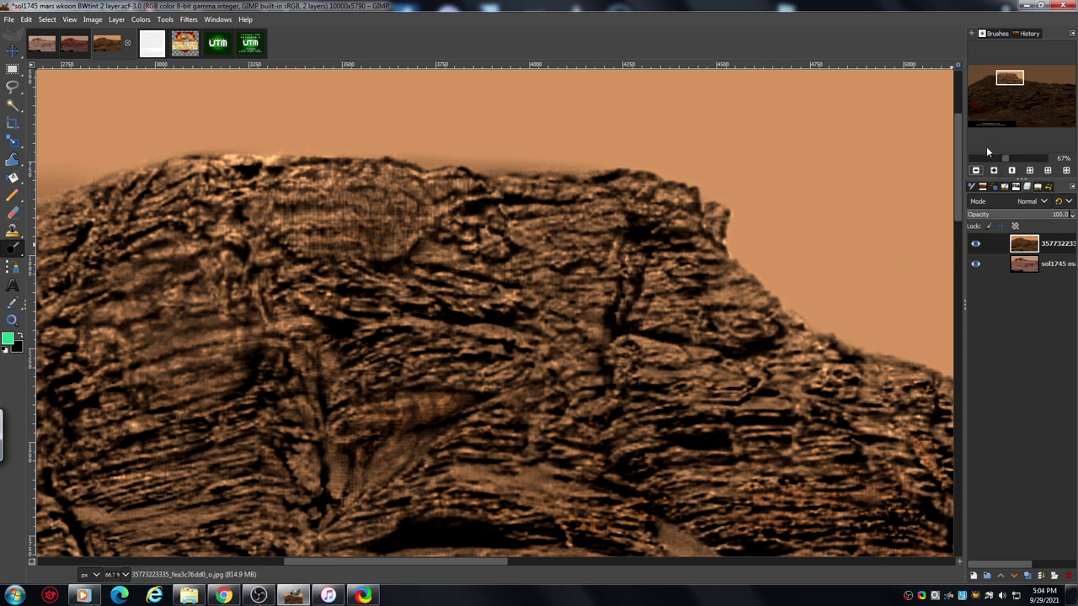
pyautogui.moveTo(964, 185); pyautogui.dragTo(957, 229)
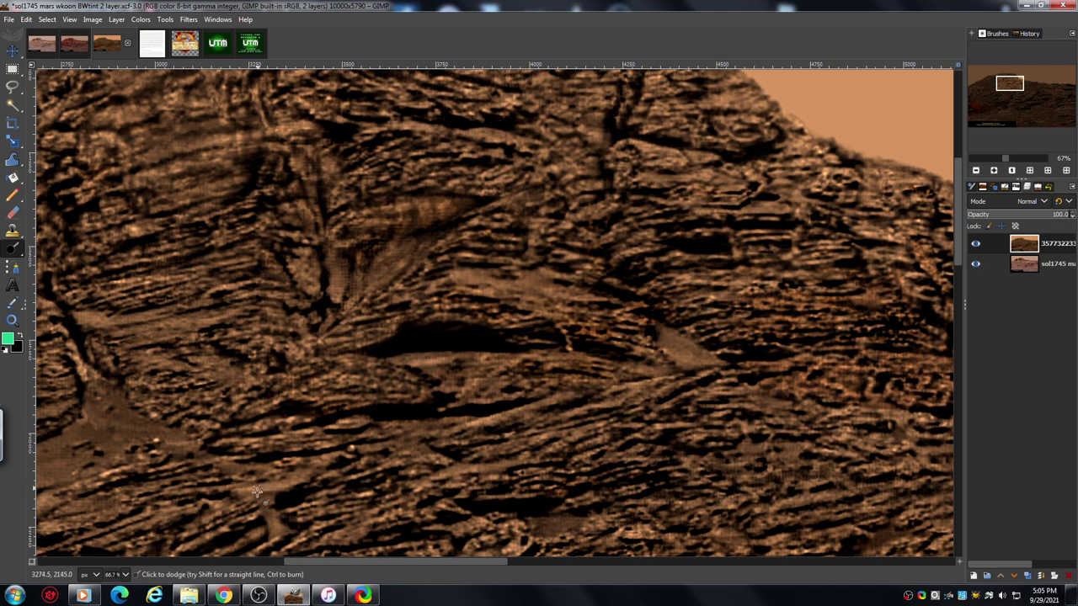
pyautogui.moveTo(257, 491)
pyautogui.mouseDown()
pyautogui.moveTo(310, 469)
pyautogui.moveTo(242, 490)
pyautogui.moveTo(240, 461)
pyautogui.moveTo(208, 468)
pyautogui.moveTo(317, 476)
pyautogui.mouseUp()
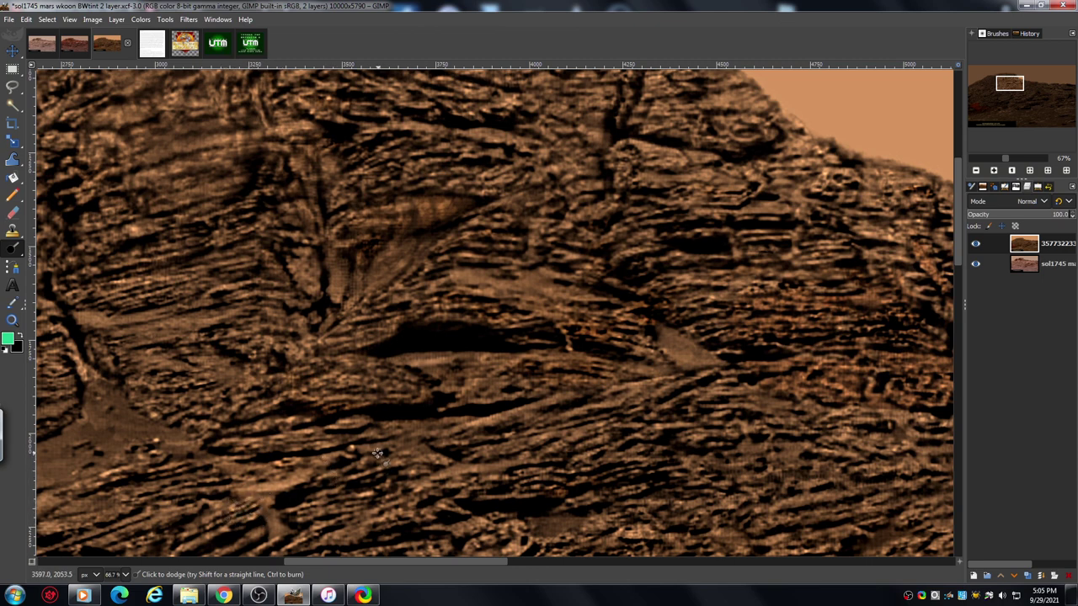
pyautogui.scroll(-3, 956, 248)
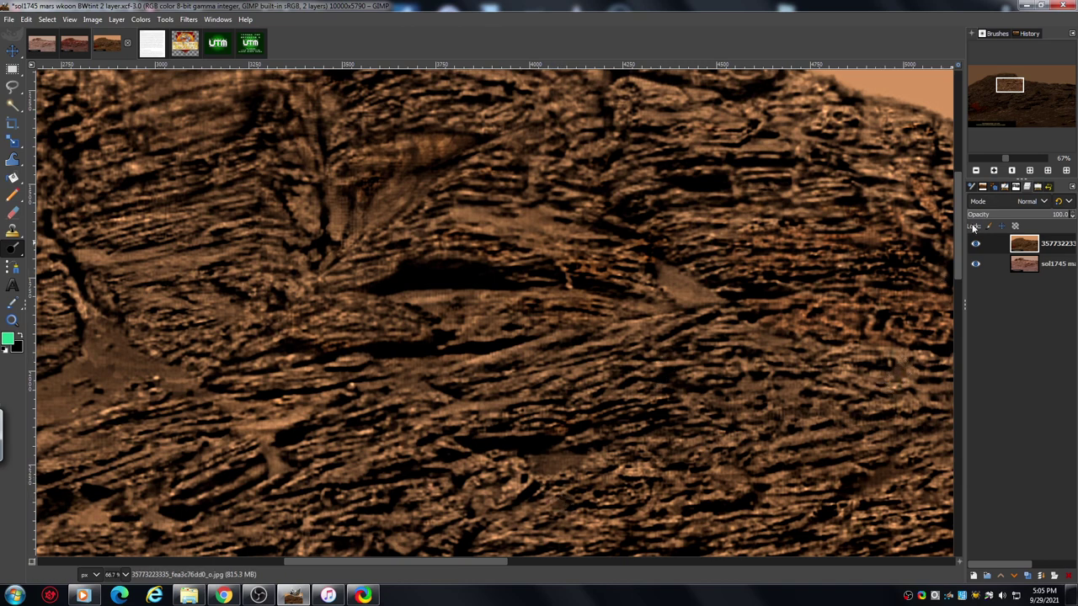
pyautogui.click(994, 171)
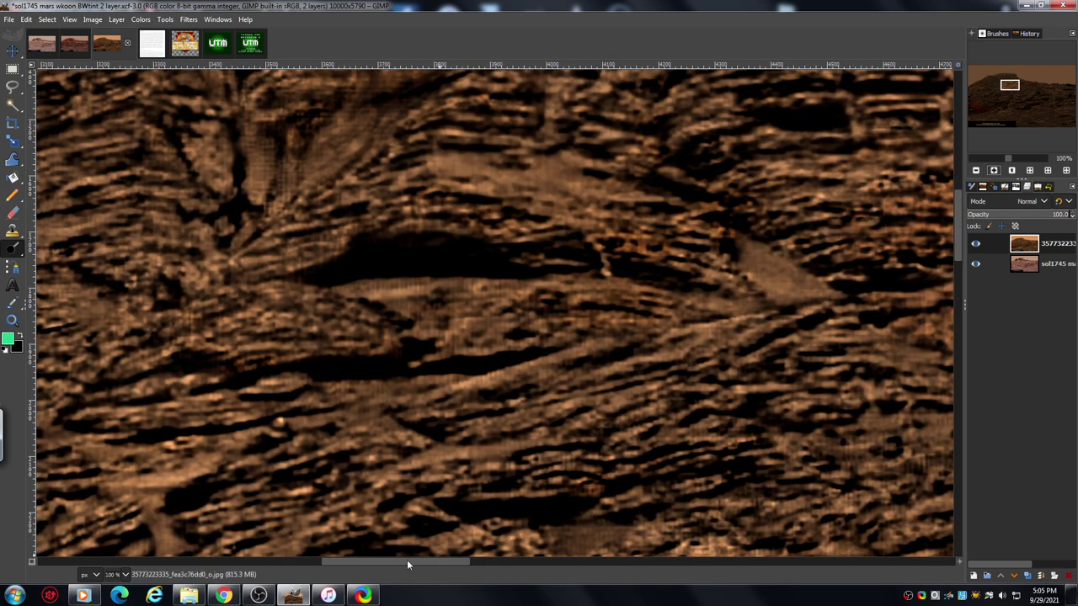
pyautogui.moveTo(403, 561); pyautogui.dragTo(498, 581)
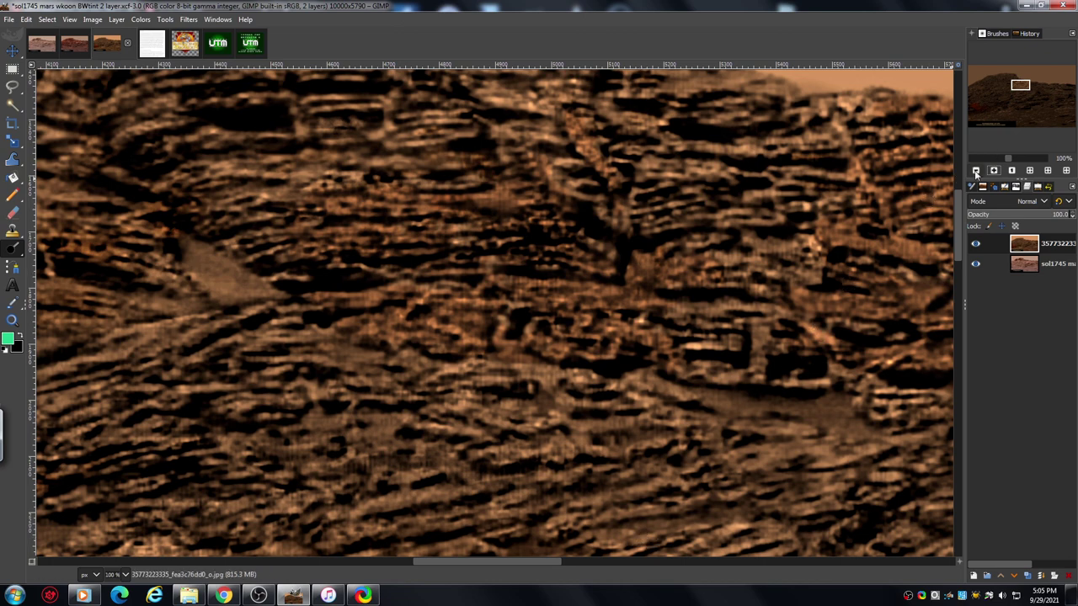
pyautogui.click(976, 171)
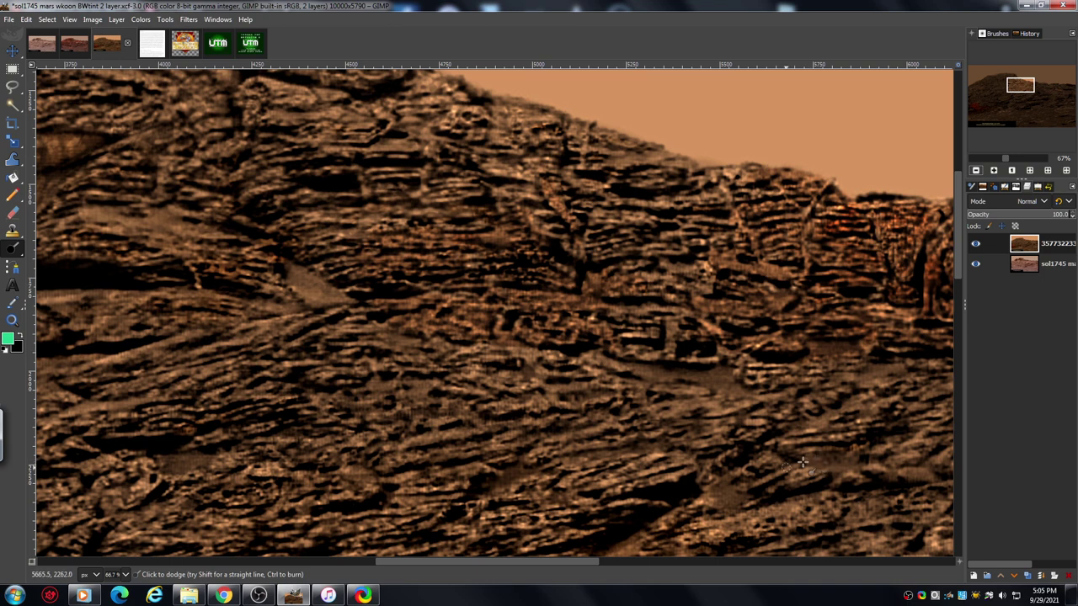
pyautogui.moveTo(538, 562); pyautogui.dragTo(609, 581)
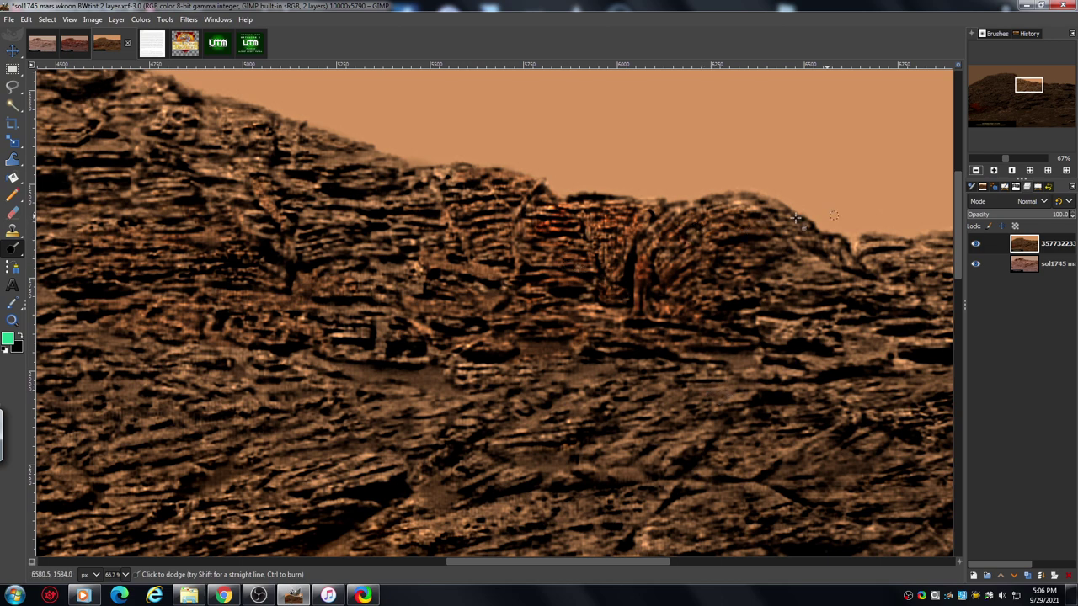
pyautogui.click(994, 171)
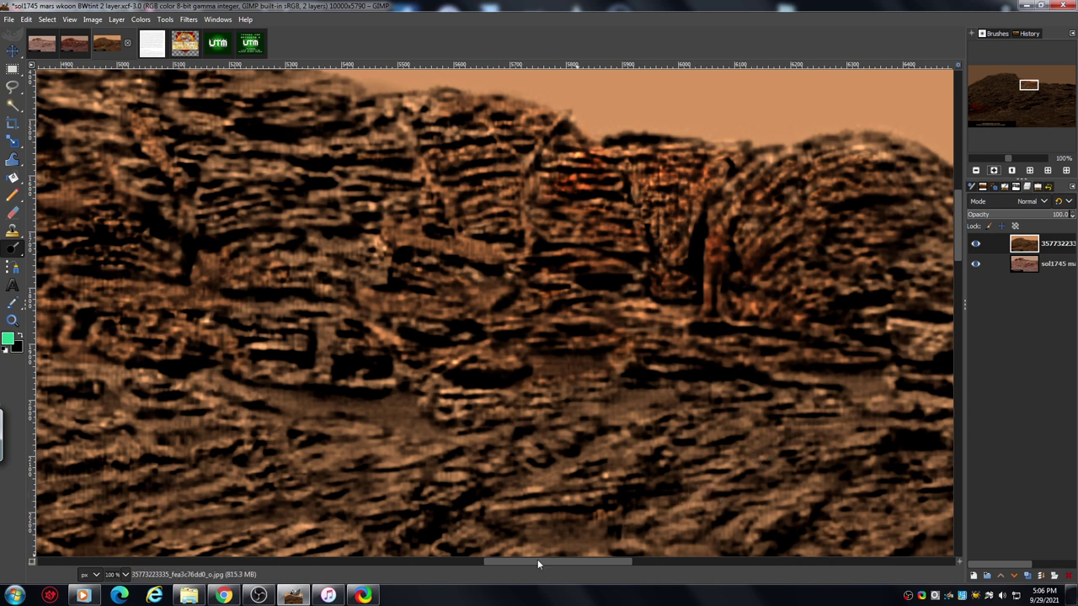
pyautogui.moveTo(537, 563); pyautogui.dragTo(594, 582)
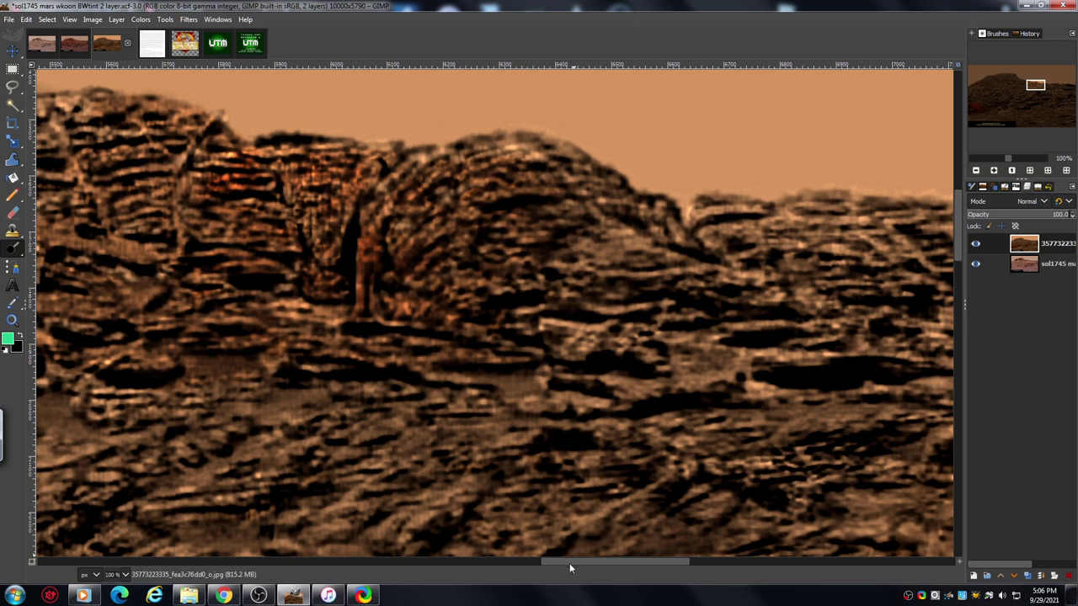
pyautogui.moveTo(570, 563); pyautogui.dragTo(637, 600)
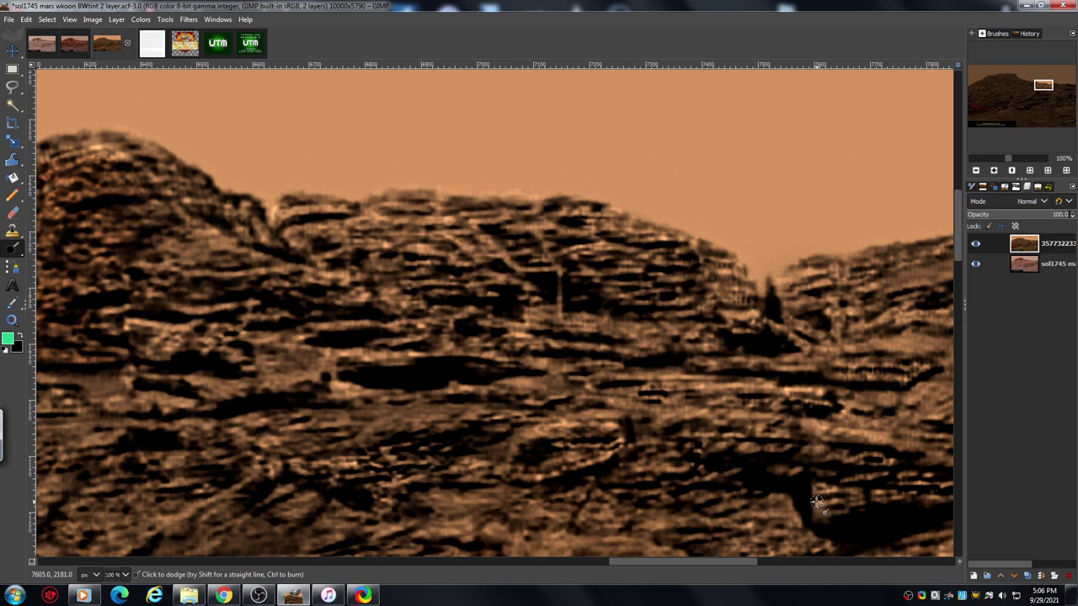
pyautogui.scroll(-1, 887, 388)
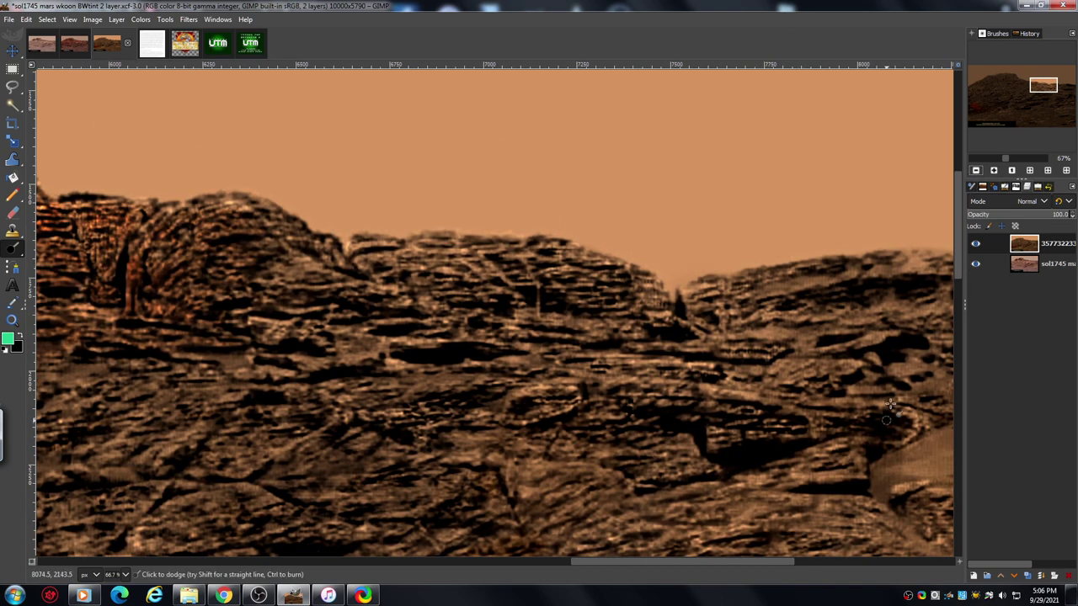
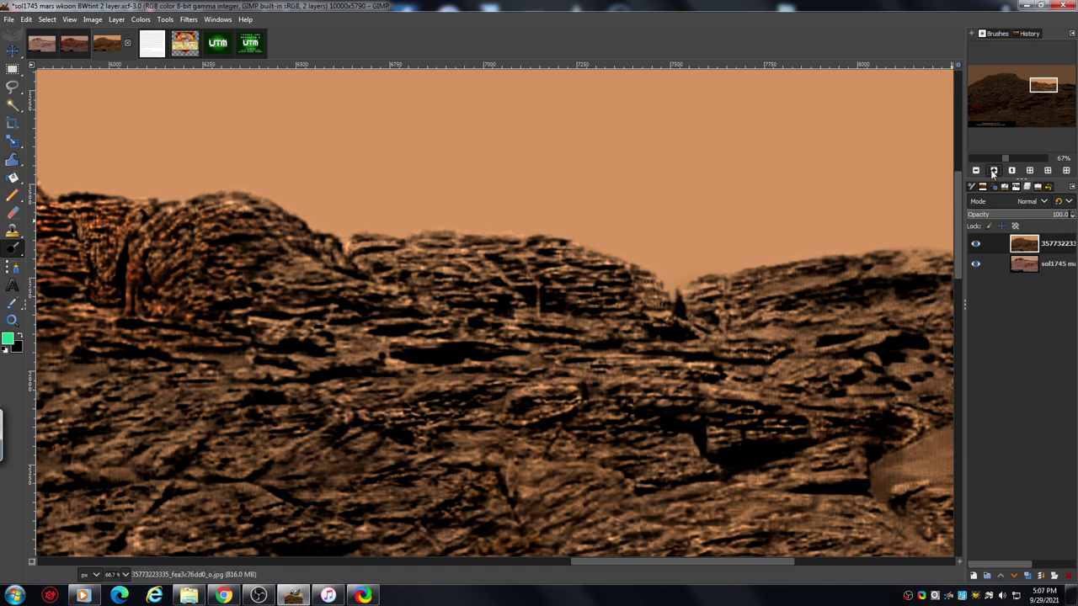
# - At 100% zoom, burn the midtones around the ridge's skyline notch with a size-53 brush
pyautogui.click(993, 172)
pyautogui.moveTo(611, 564); pyautogui.dragTo(659, 565)
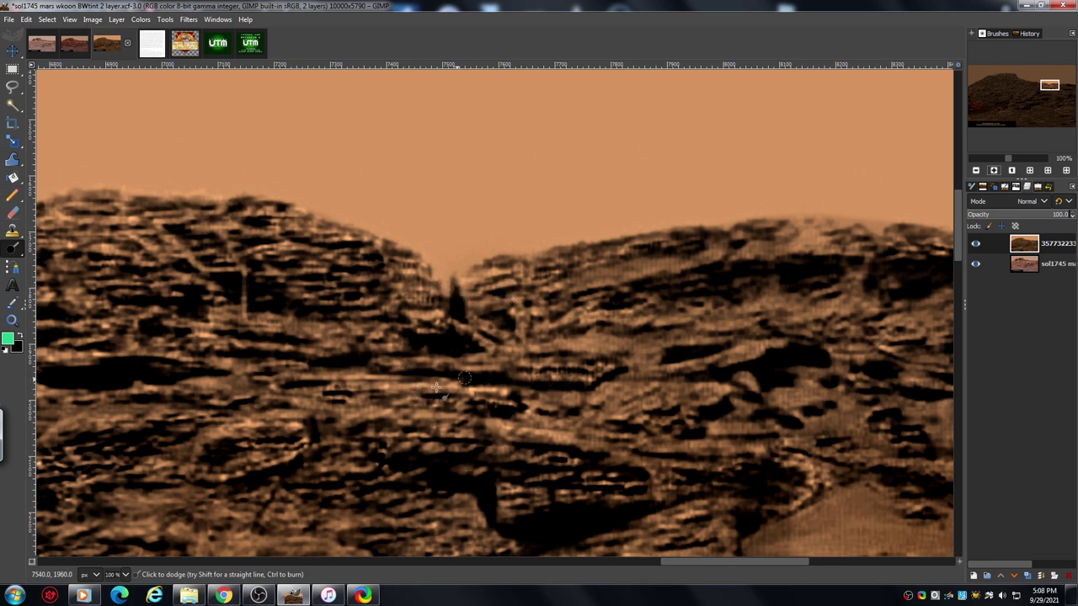
pyautogui.click(1037, 187)
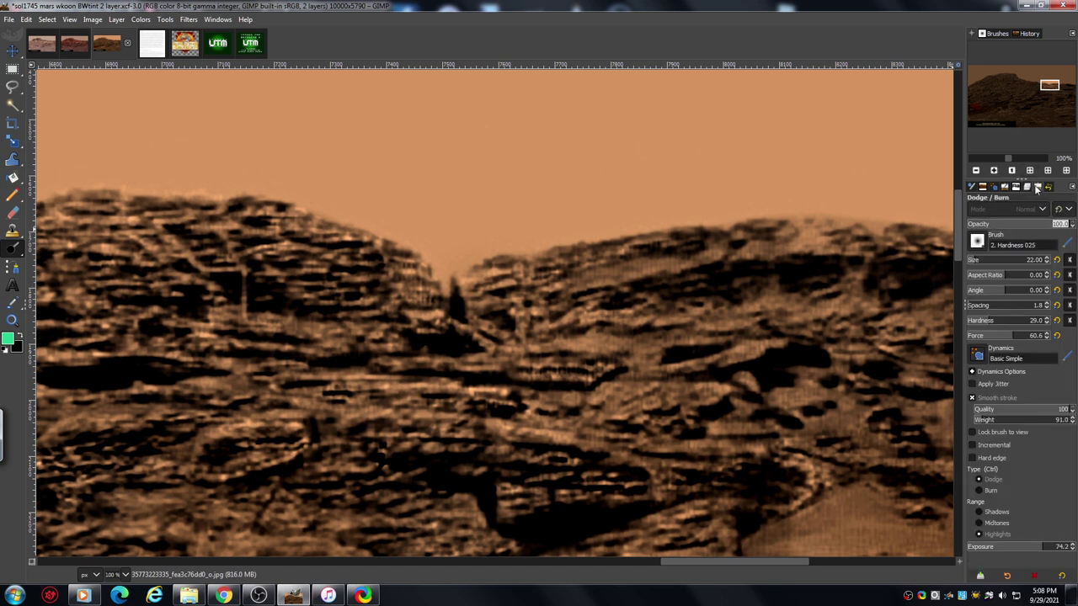
pyautogui.click(979, 491)
pyautogui.click(978, 524)
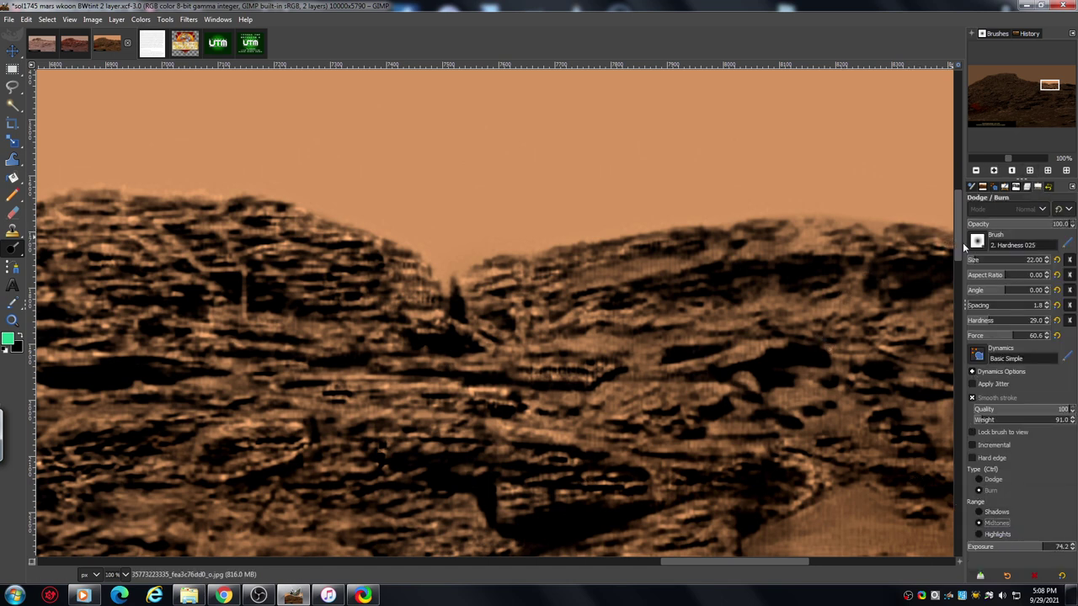
pyautogui.click(980, 262)
pyautogui.moveTo(493, 291)
pyautogui.mouseDown()
pyautogui.moveTo(474, 295)
pyautogui.moveTo(493, 311)
pyautogui.moveTo(515, 291)
pyautogui.moveTo(524, 337)
pyautogui.moveTo(566, 331)
pyautogui.moveTo(539, 278)
pyautogui.moveTo(556, 286)
pyautogui.moveTo(691, 270)
pyautogui.moveTo(572, 299)
pyautogui.moveTo(488, 358)
pyautogui.moveTo(533, 358)
pyautogui.moveTo(590, 379)
pyautogui.moveTo(467, 353)
pyautogui.moveTo(357, 250)
pyautogui.moveTo(373, 294)
pyautogui.moveTo(289, 308)
pyautogui.moveTo(391, 320)
pyautogui.moveTo(287, 330)
pyautogui.moveTo(411, 340)
pyautogui.mouseUp()
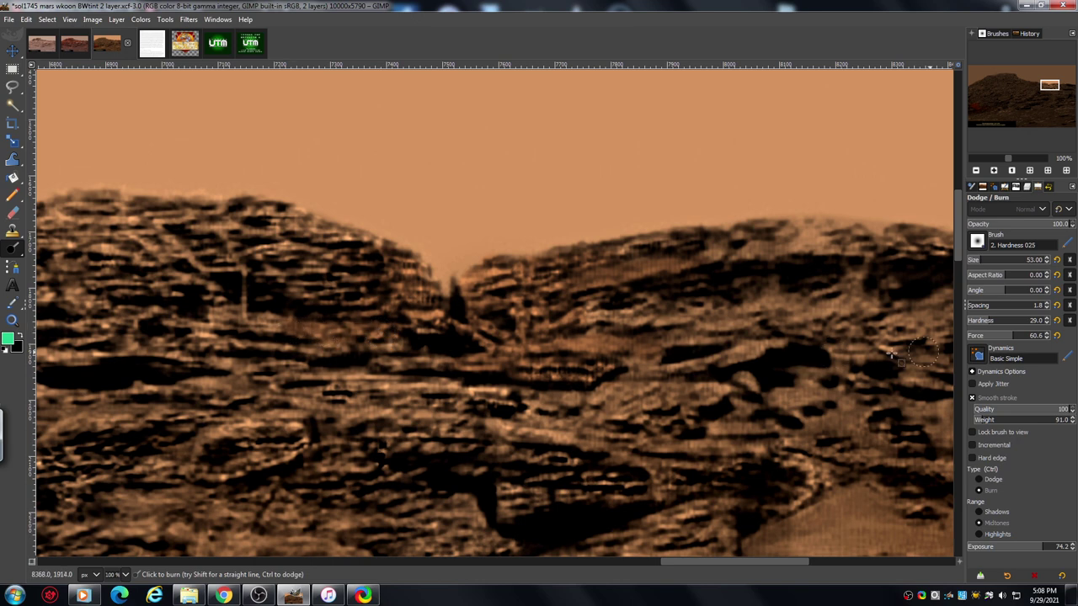
pyautogui.moveTo(531, 308)
pyautogui.mouseDown()
pyautogui.moveTo(467, 291)
pyautogui.moveTo(469, 280)
pyautogui.moveTo(473, 304)
pyautogui.moveTo(505, 275)
pyautogui.moveTo(579, 271)
pyautogui.moveTo(431, 314)
pyautogui.moveTo(418, 299)
pyautogui.moveTo(397, 309)
pyautogui.moveTo(366, 287)
pyautogui.moveTo(422, 314)
pyautogui.moveTo(402, 332)
pyautogui.moveTo(299, 337)
pyautogui.moveTo(399, 343)
pyautogui.moveTo(338, 346)
pyautogui.moveTo(299, 358)
pyautogui.mouseUp()
# - Set the tool to dodge highlights with a size-17 brush
pyautogui.click(980, 534)
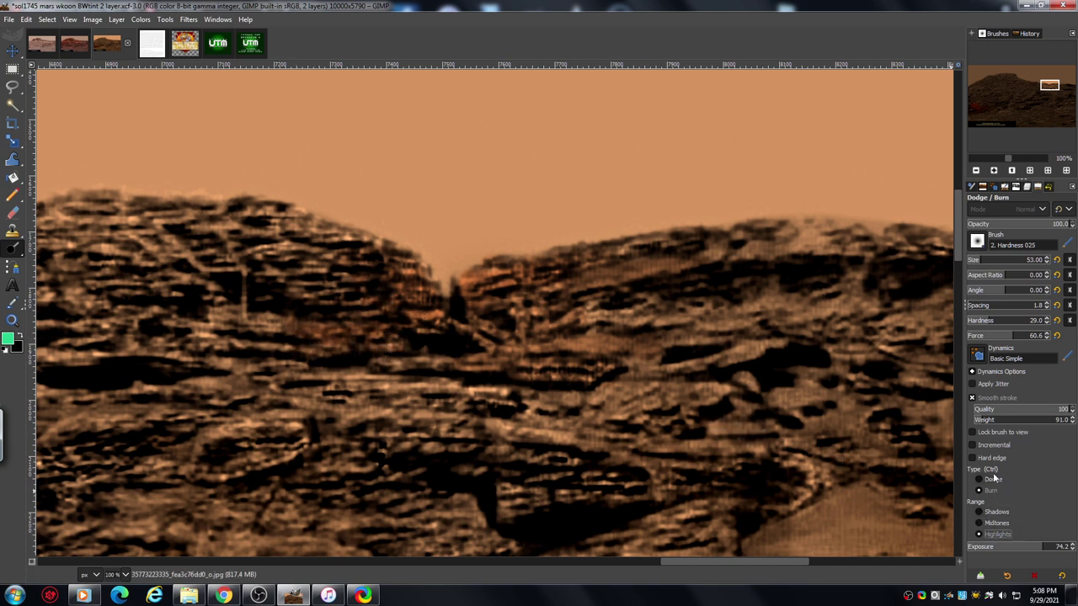
pyautogui.click(979, 479)
pyautogui.click(975, 260)
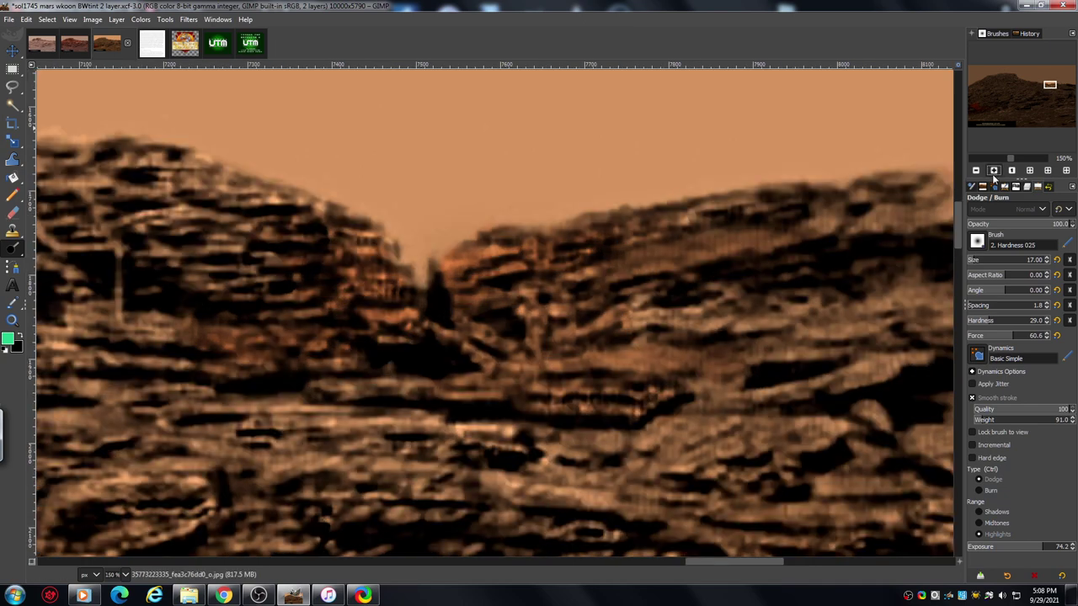
# - Zoom to 150% and lighten the rock on the ridge right of the gap
pyautogui.scroll(1, 725, 256)
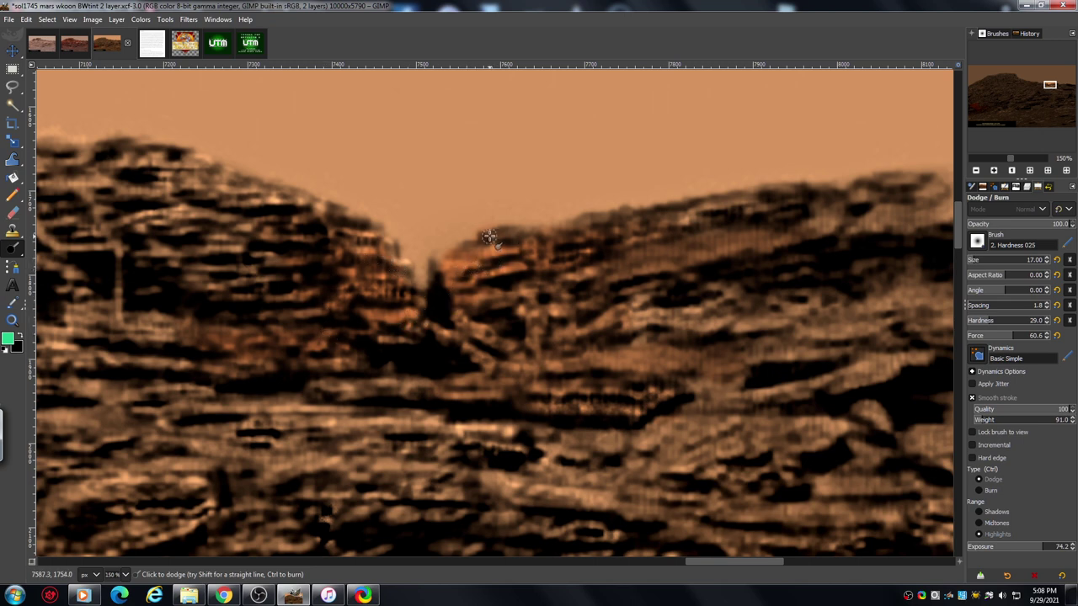
pyautogui.moveTo(495, 235)
pyautogui.mouseDown()
pyautogui.moveTo(575, 234)
pyautogui.moveTo(519, 253)
pyautogui.moveTo(535, 261)
pyautogui.moveTo(571, 249)
pyautogui.moveTo(576, 265)
pyautogui.moveTo(648, 270)
pyautogui.moveTo(551, 284)
pyautogui.moveTo(594, 297)
pyautogui.mouseUp()
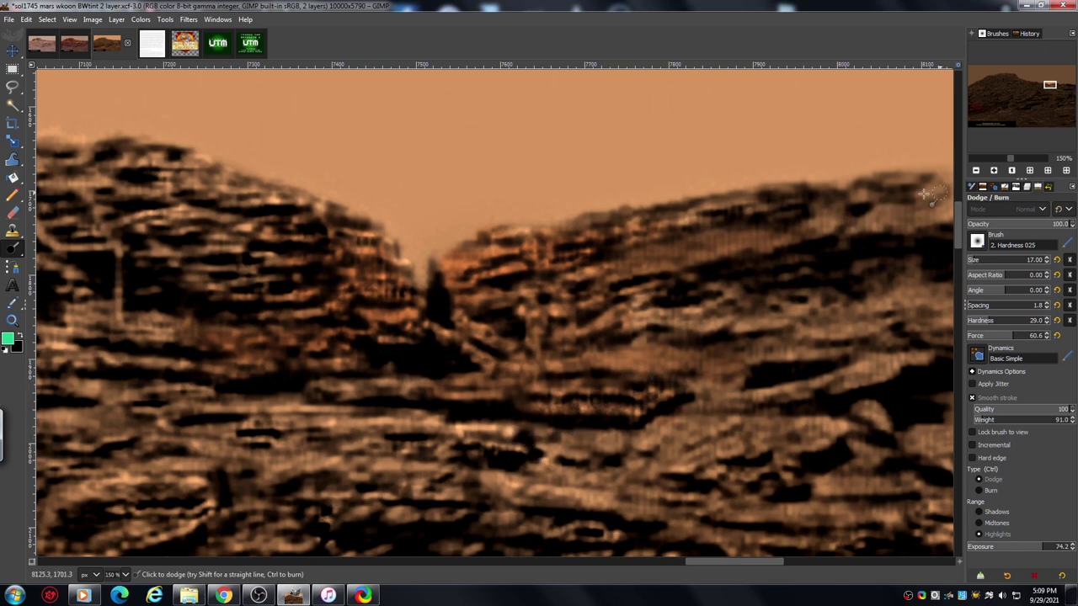
pyautogui.click(976, 171)
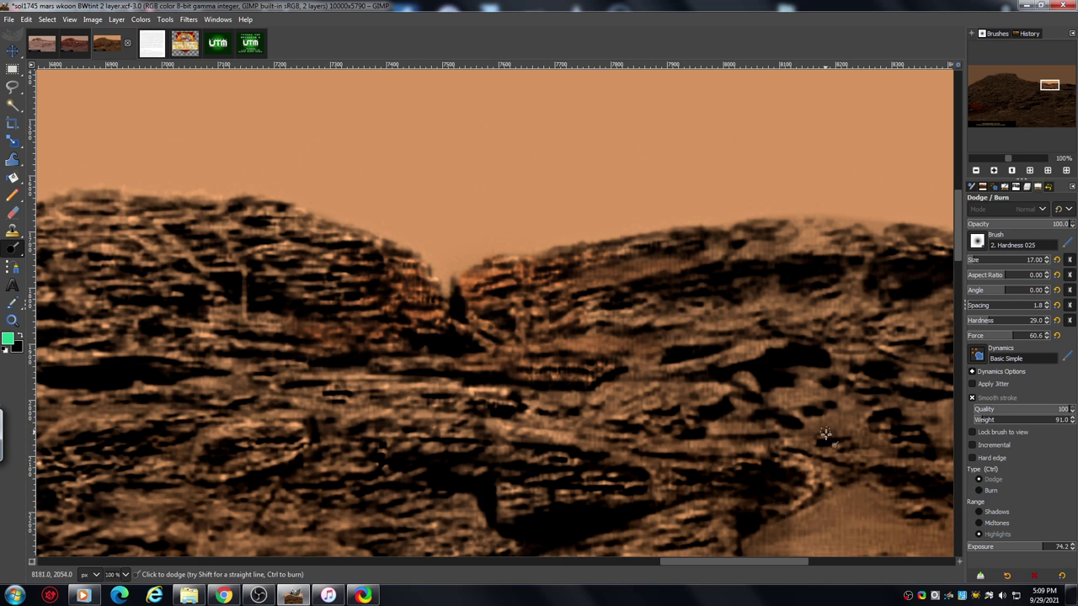
pyautogui.moveTo(685, 559)
pyautogui.mouseDown()
pyautogui.moveTo(766, 586)
pyautogui.moveTo(812, 568)
pyautogui.mouseUp()
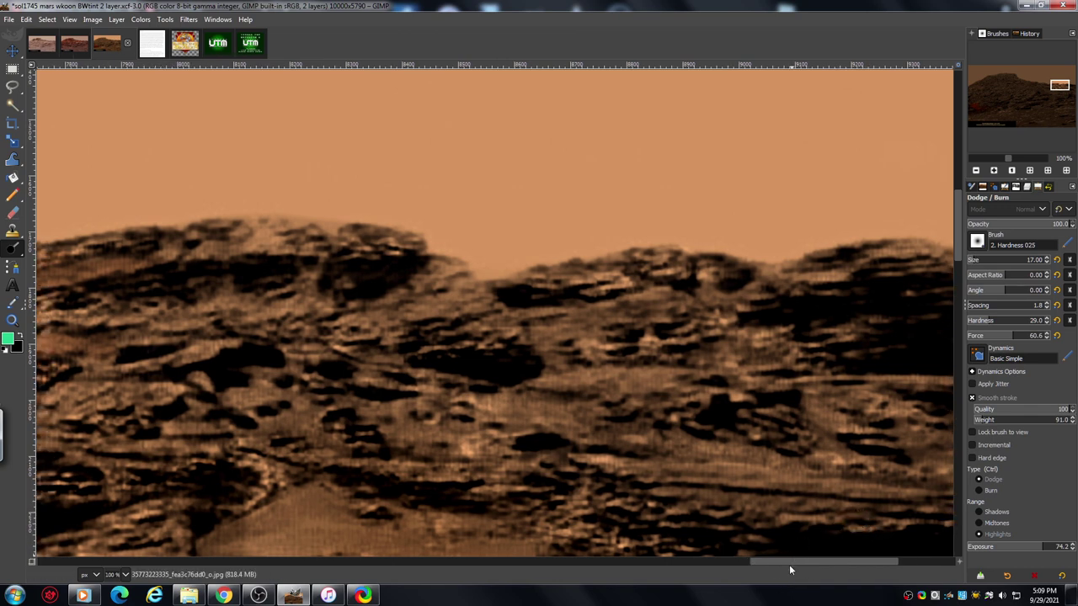
# - Pan down to the banded rock face at 150% and dodge its highlights
pyautogui.moveTo(788, 564); pyautogui.dragTo(852, 578)
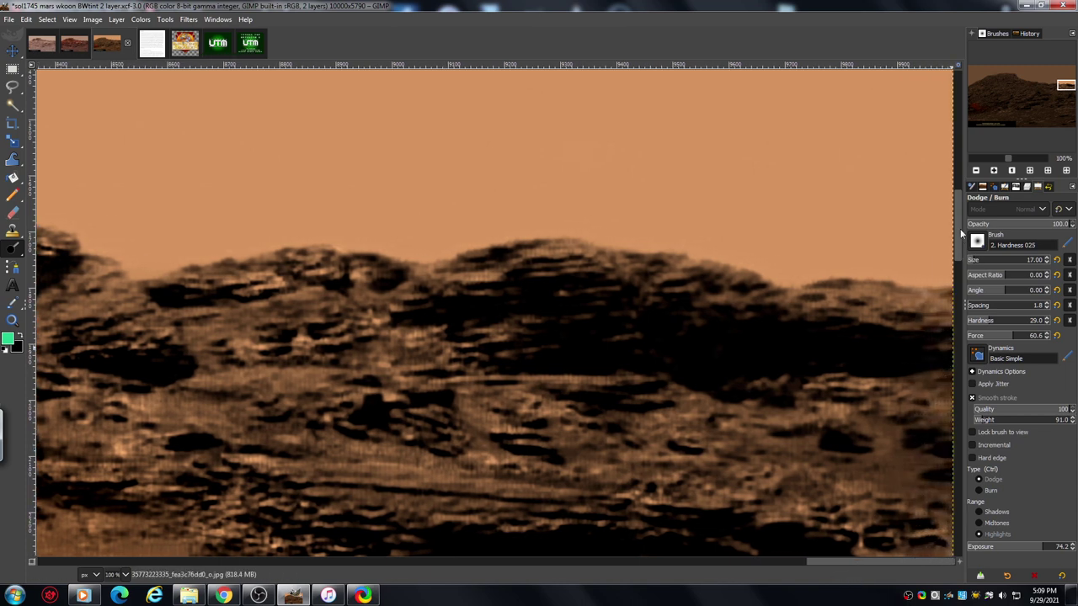
pyautogui.moveTo(961, 235); pyautogui.dragTo(966, 311)
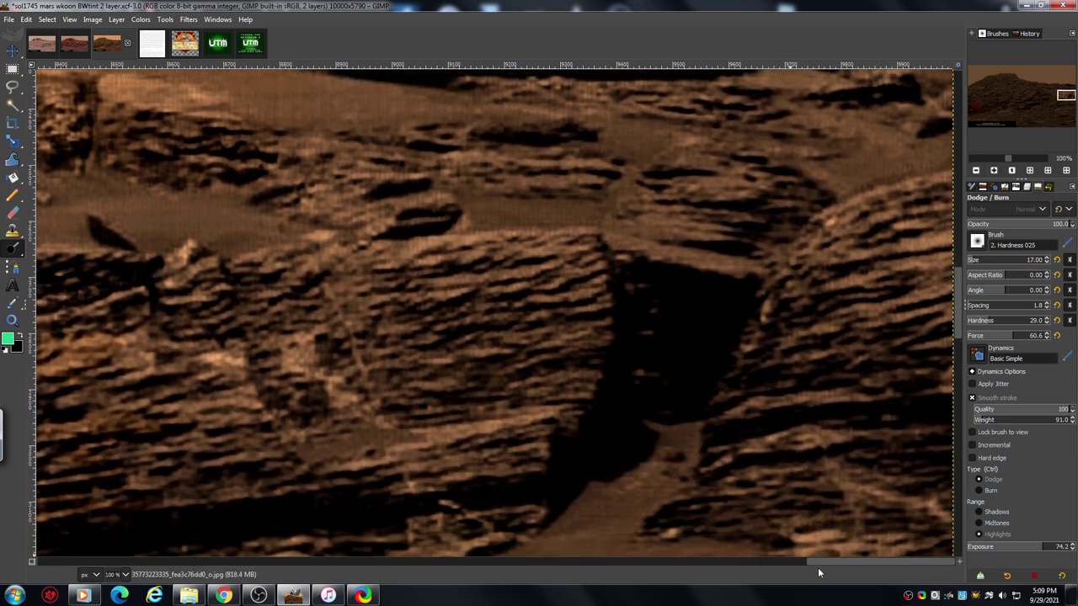
pyautogui.moveTo(818, 567); pyautogui.dragTo(725, 598)
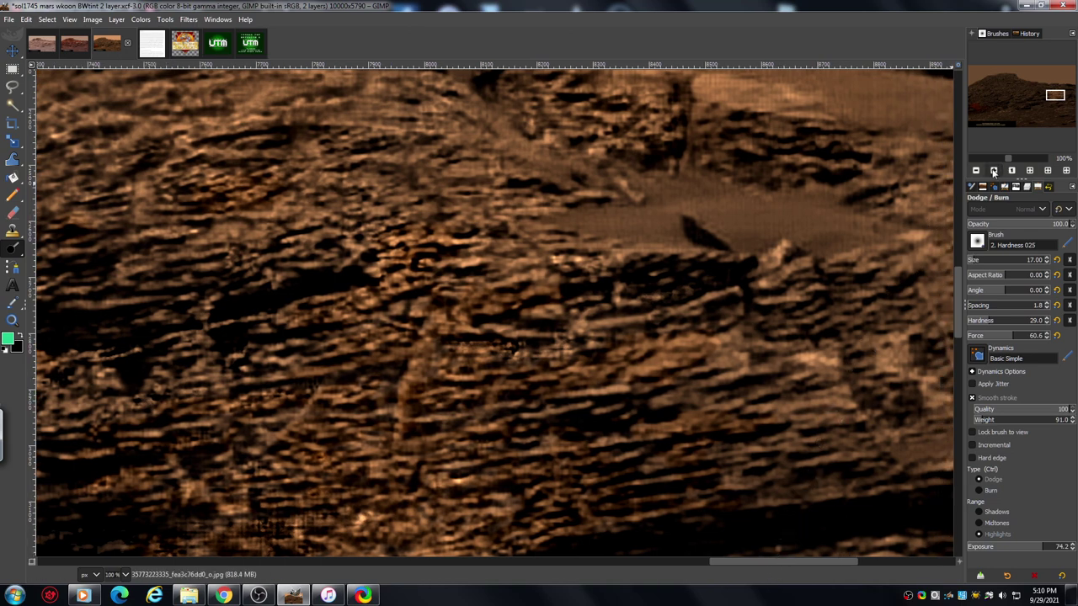
pyautogui.click(994, 171)
pyautogui.scroll(-2, 955, 288)
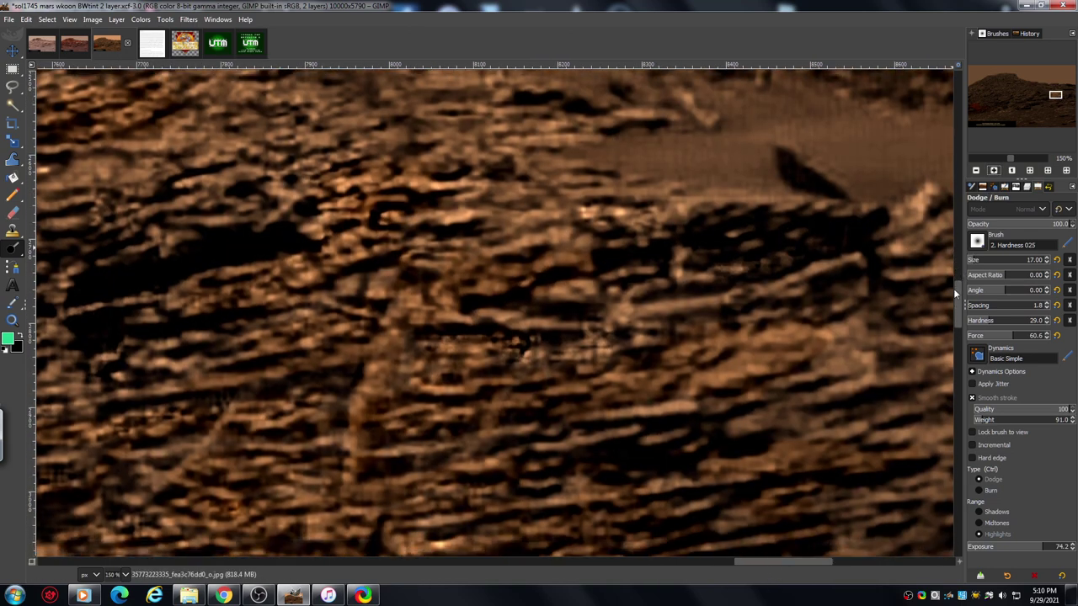
pyautogui.scroll(-1, 954, 290)
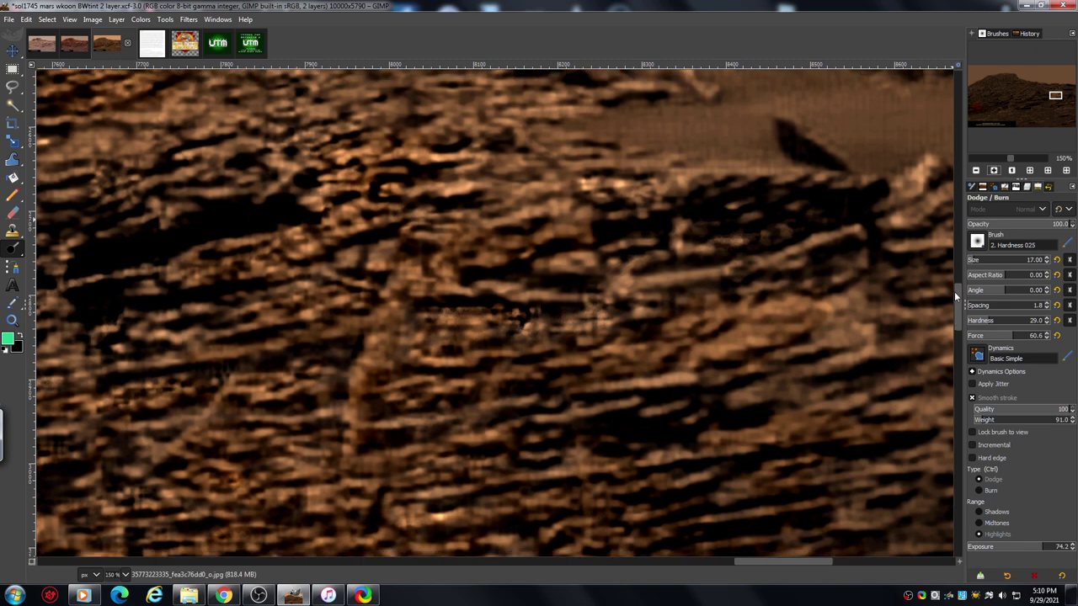
pyautogui.moveTo(954, 291); pyautogui.dragTo(957, 316)
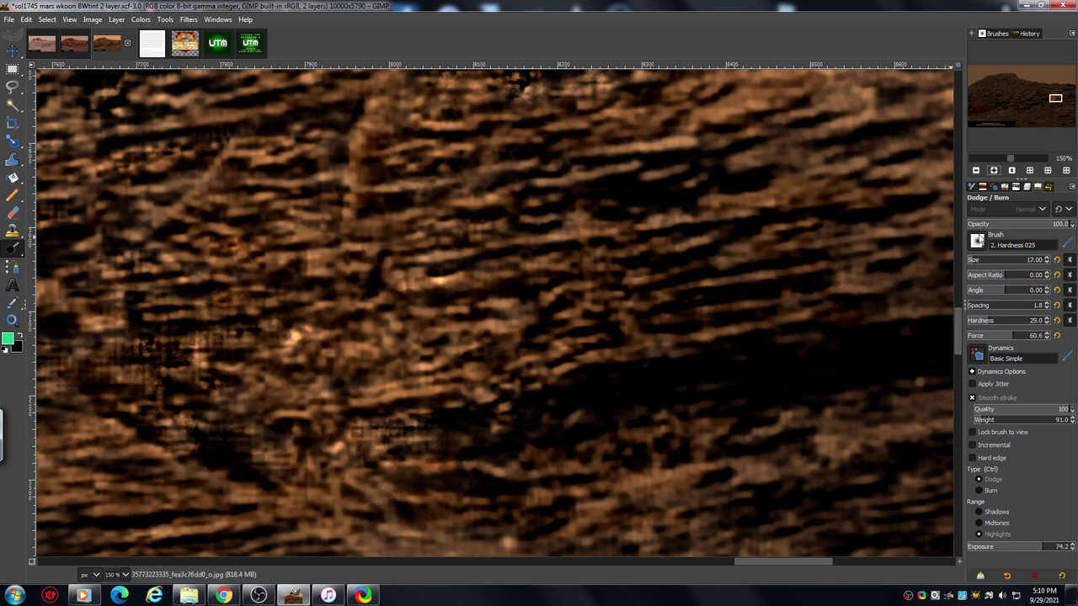
pyautogui.scroll(-3, 957, 320)
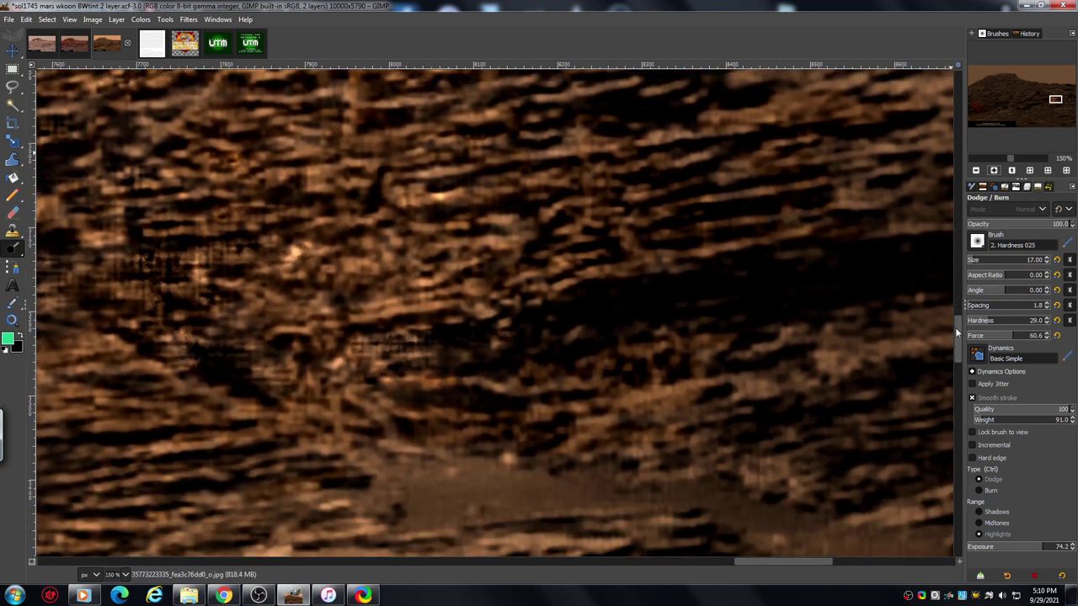
pyautogui.scroll(3, 955, 326)
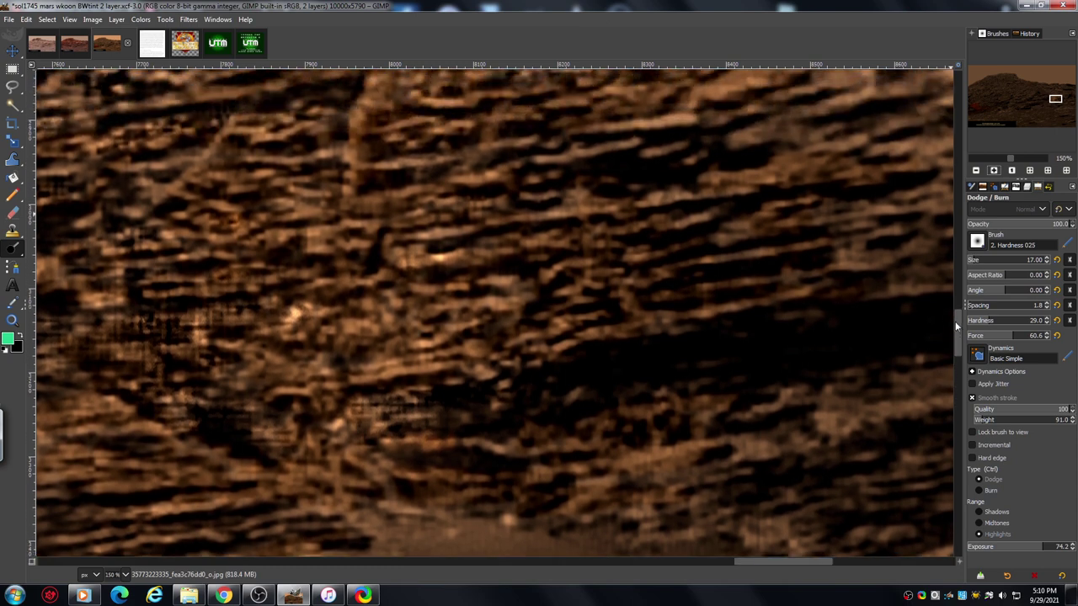
pyautogui.moveTo(551, 414)
pyautogui.mouseDown()
pyautogui.moveTo(527, 437)
pyautogui.moveTo(581, 425)
pyautogui.mouseUp()
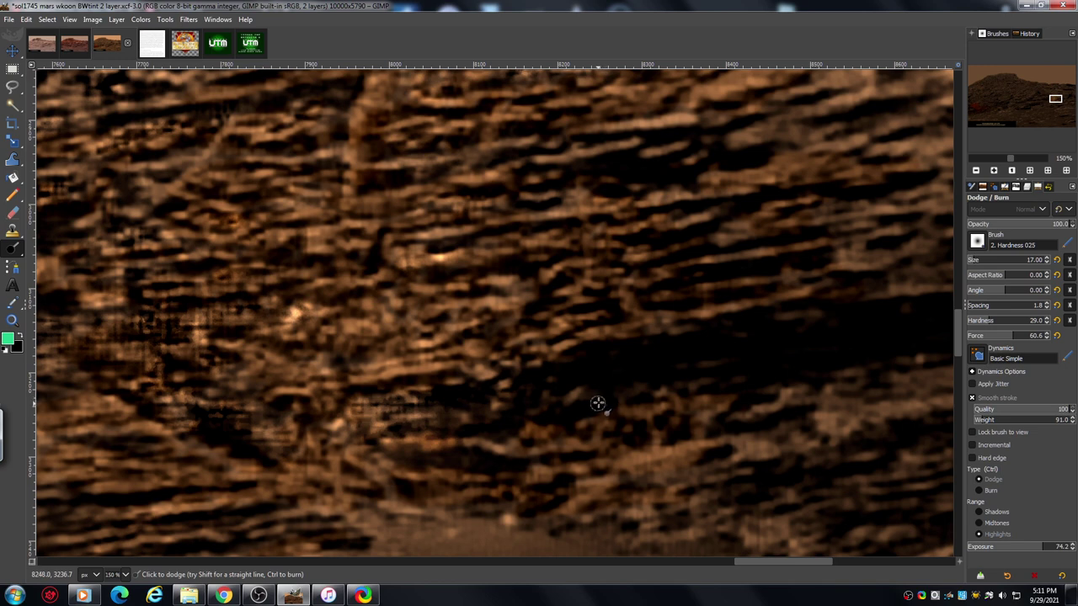
# - Zoom out to 67% over the outcrop and show the Layers list with both layers
pyautogui.click(977, 172)
pyautogui.click(976, 171)
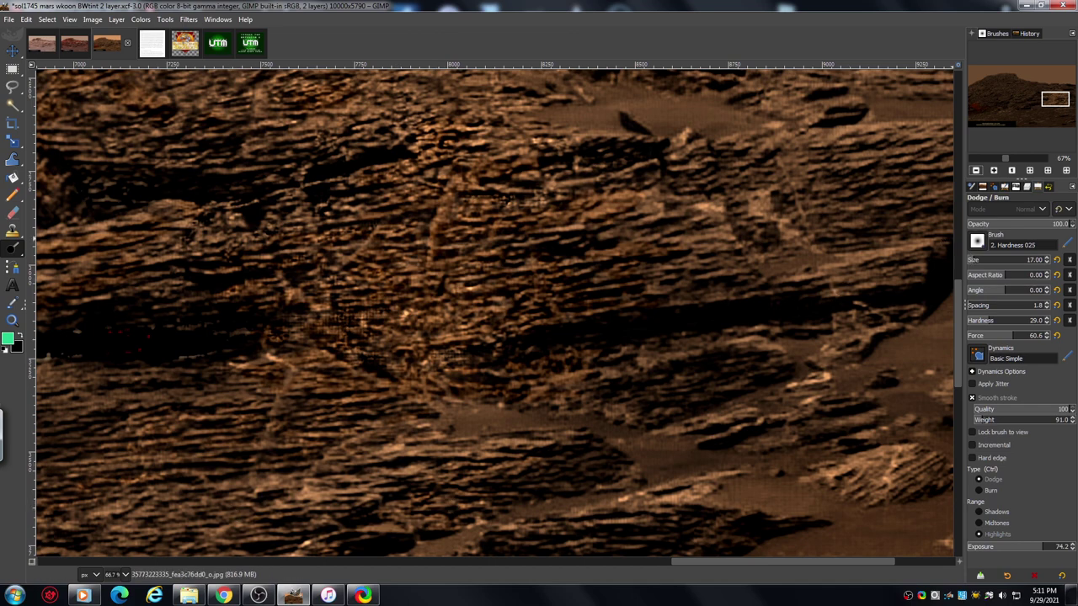
pyautogui.scroll(-1, 961, 302)
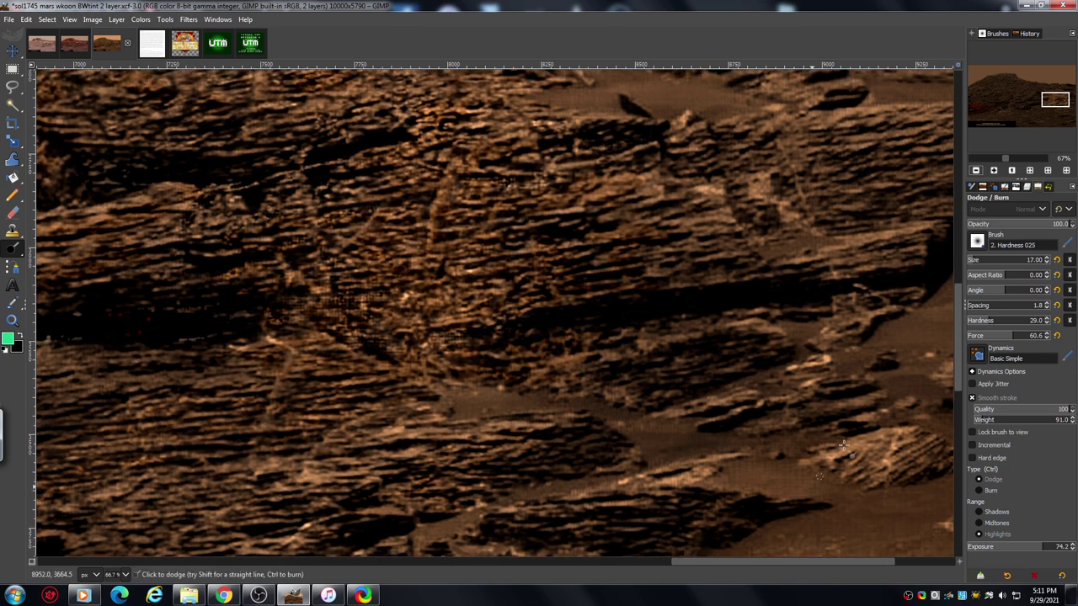
pyautogui.moveTo(731, 562); pyautogui.dragTo(711, 572)
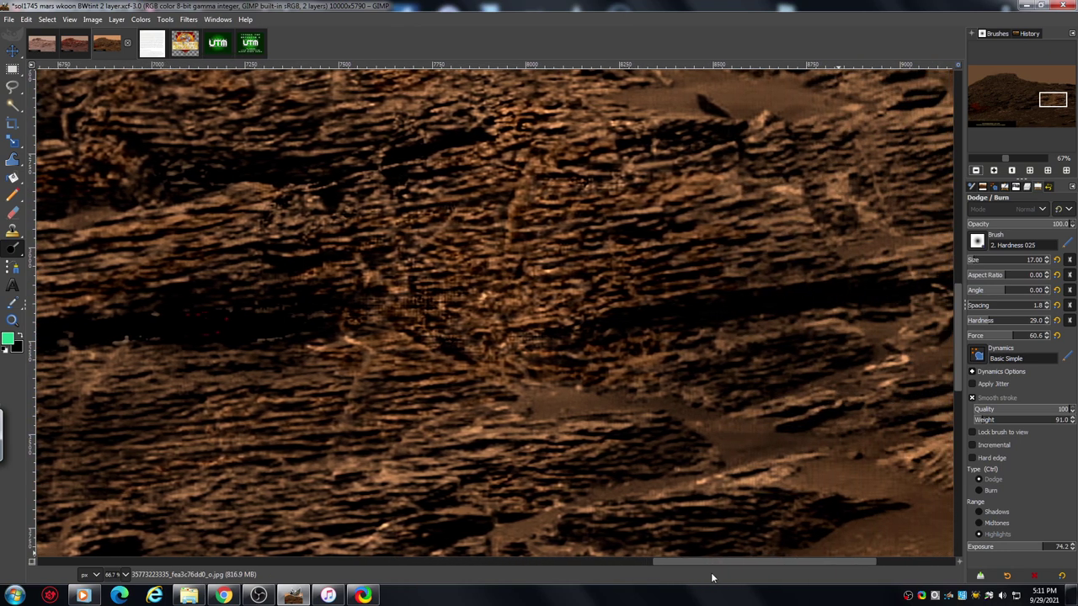
pyautogui.click(1028, 187)
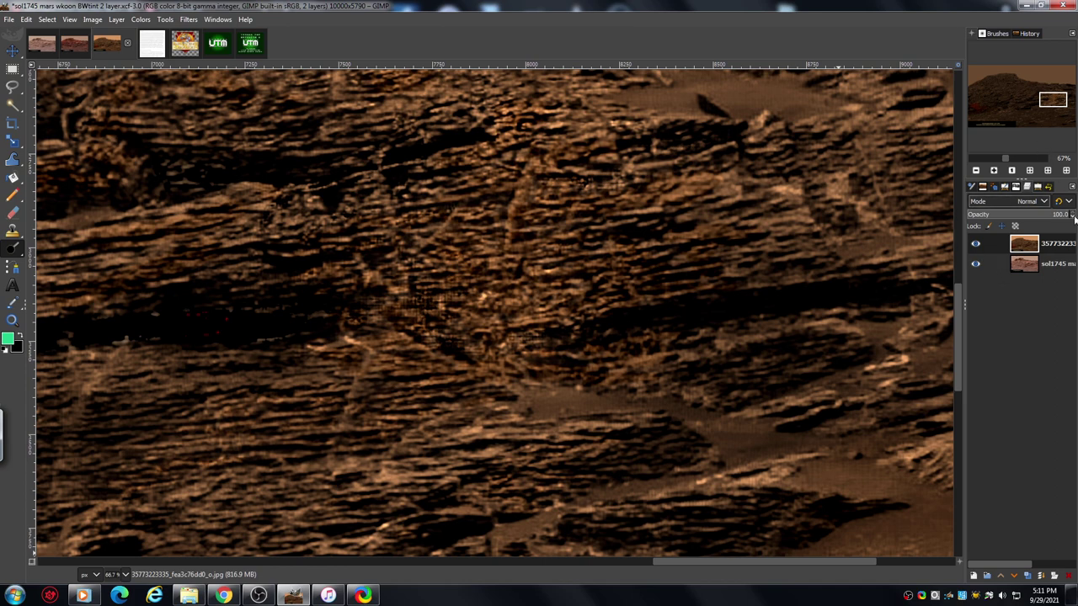
pyautogui.moveTo(1068, 215); pyautogui.dragTo(1043, 217)
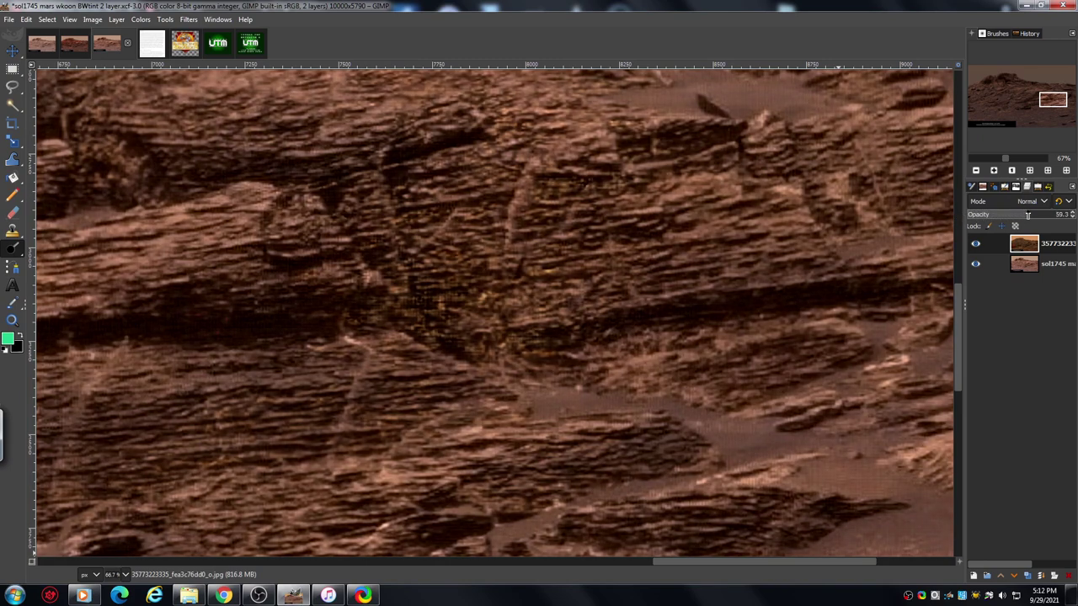
pyautogui.moveTo(1040, 214); pyautogui.dragTo(1073, 217)
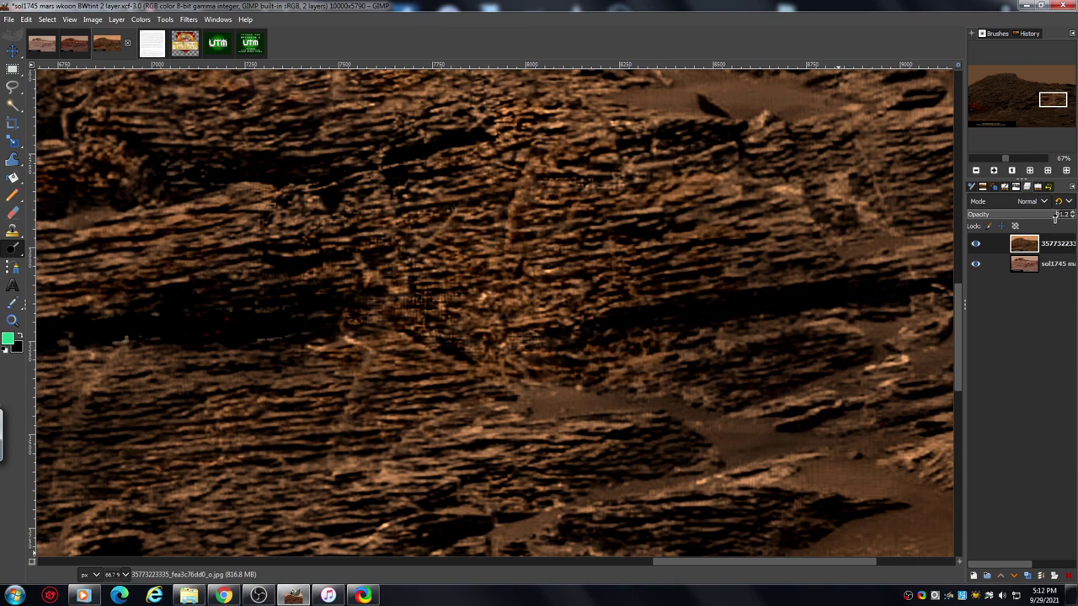
pyautogui.moveTo(1057, 217); pyautogui.dragTo(1017, 227)
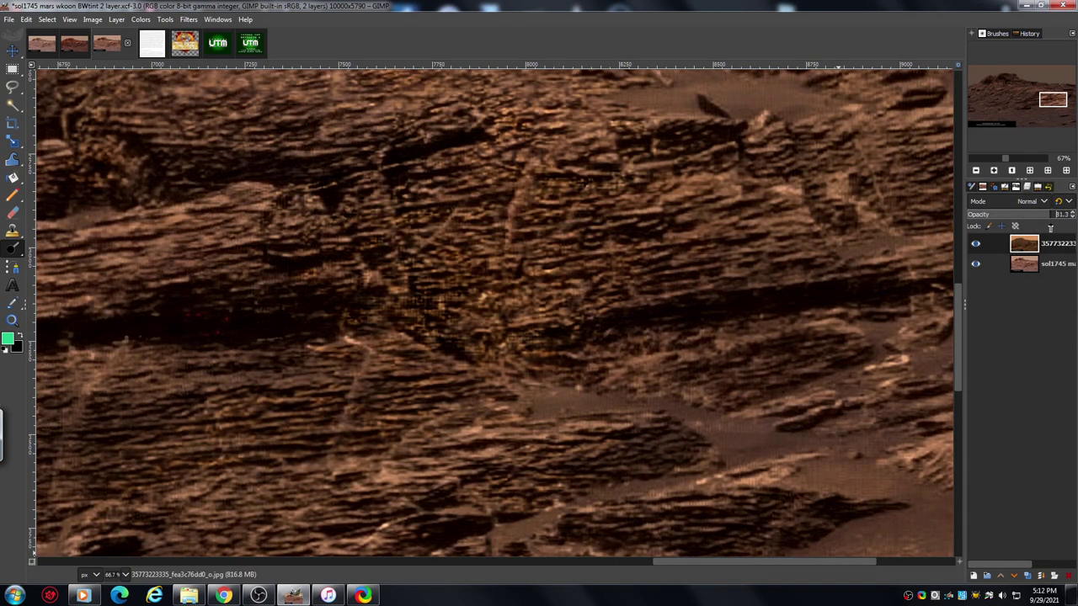
pyautogui.moveTo(1056, 229); pyautogui.dragTo(1075, 228)
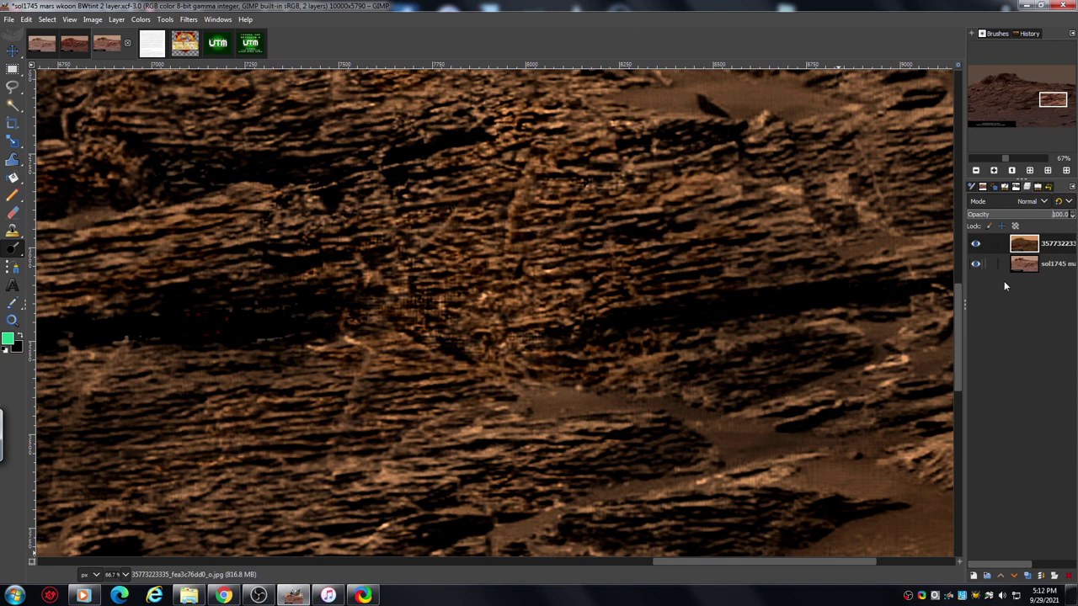
pyautogui.moveTo(766, 562); pyautogui.dragTo(650, 583)
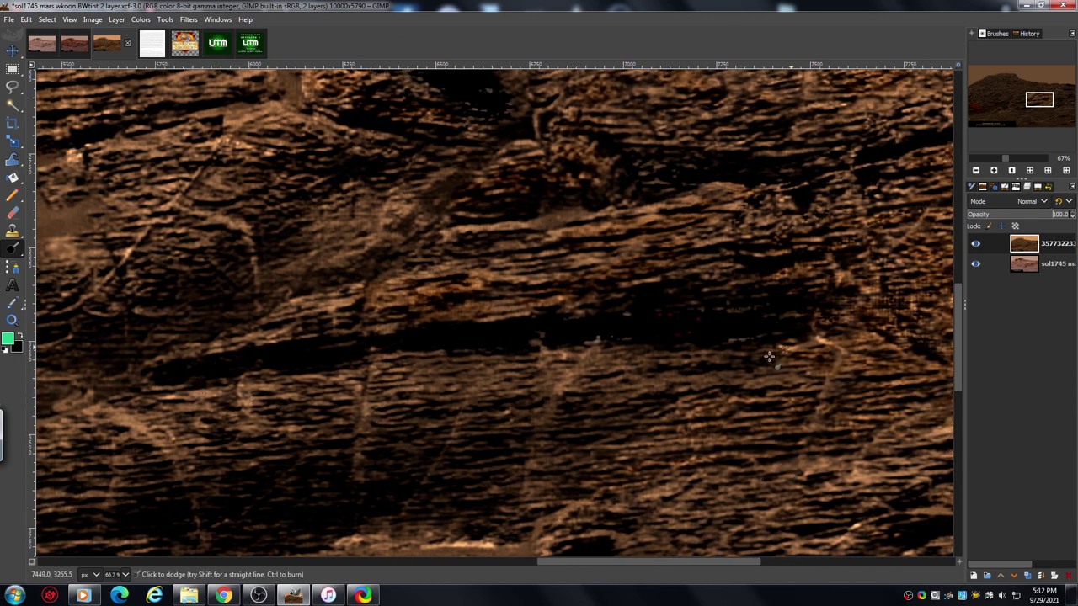
pyautogui.moveTo(958, 310); pyautogui.dragTo(957, 294)
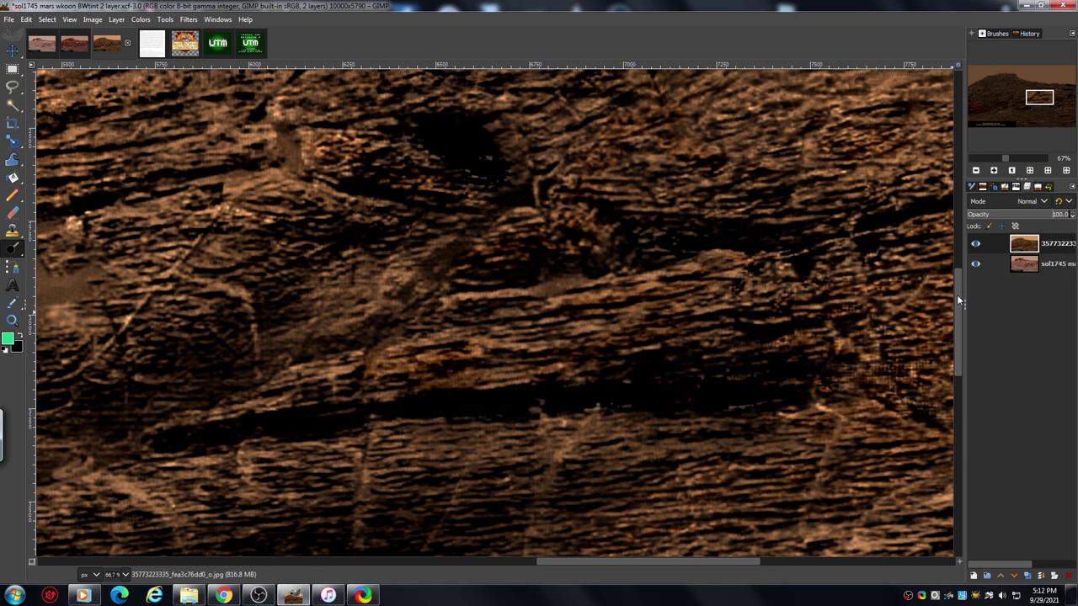
pyautogui.moveTo(956, 294); pyautogui.dragTo(958, 290)
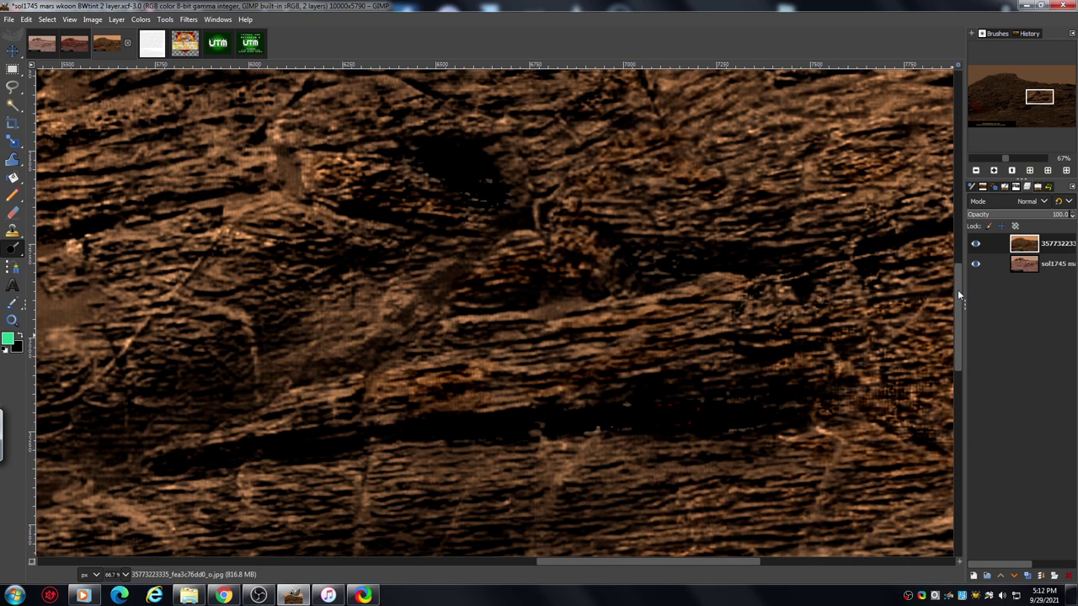
pyautogui.click(994, 171)
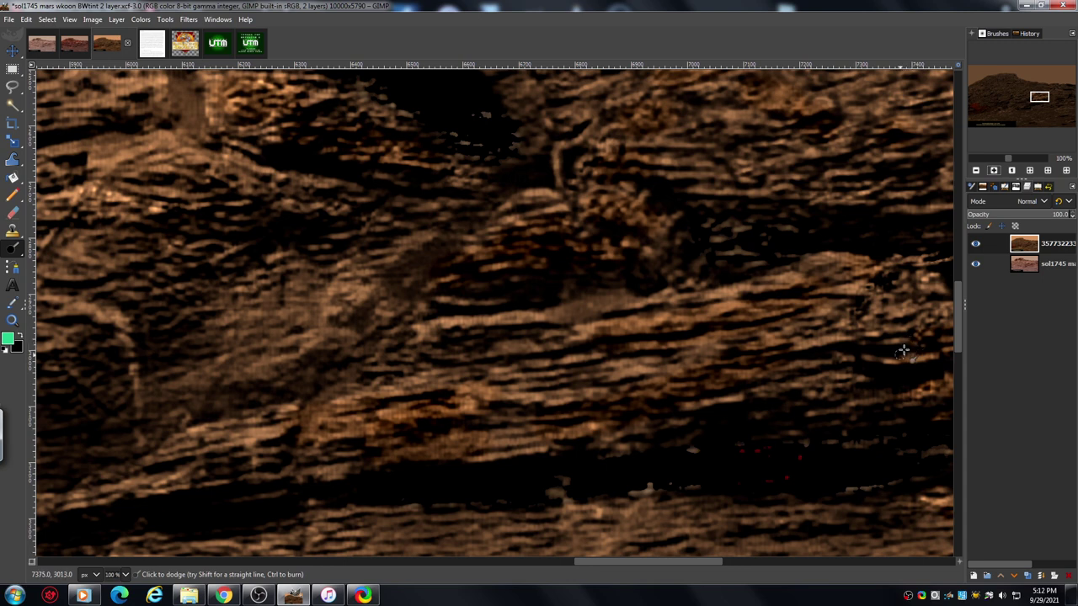
pyautogui.moveTo(620, 561); pyautogui.dragTo(542, 564)
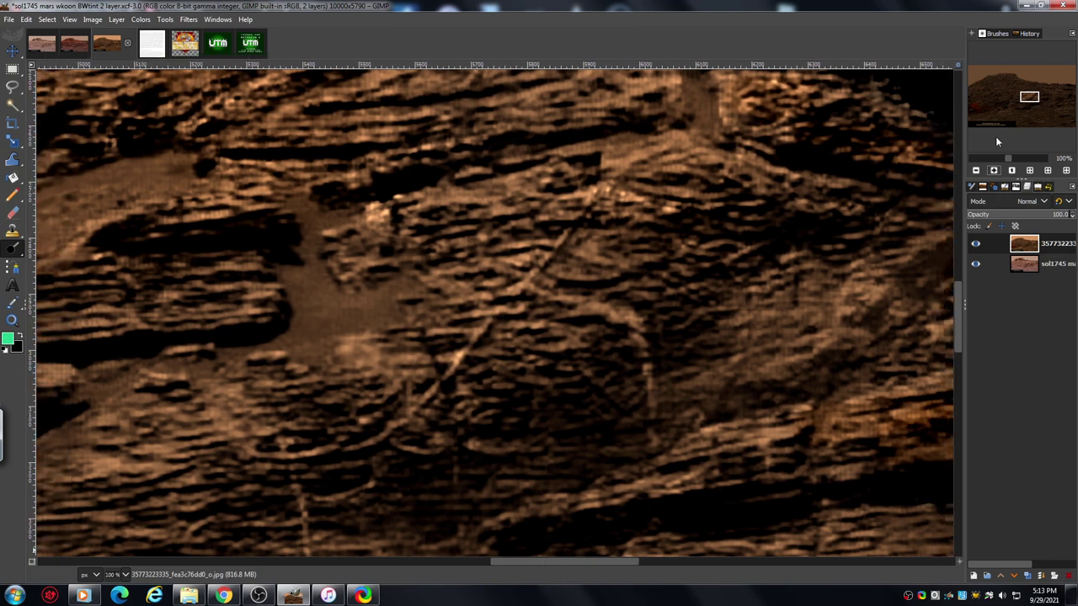
pyautogui.click(976, 170)
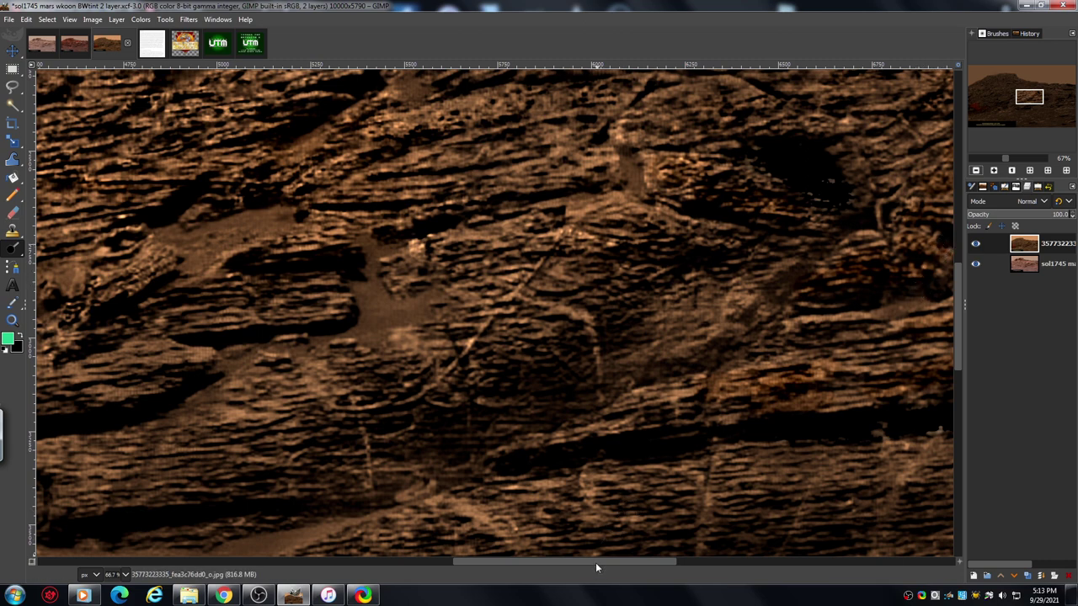
pyautogui.moveTo(595, 562); pyautogui.dragTo(551, 573)
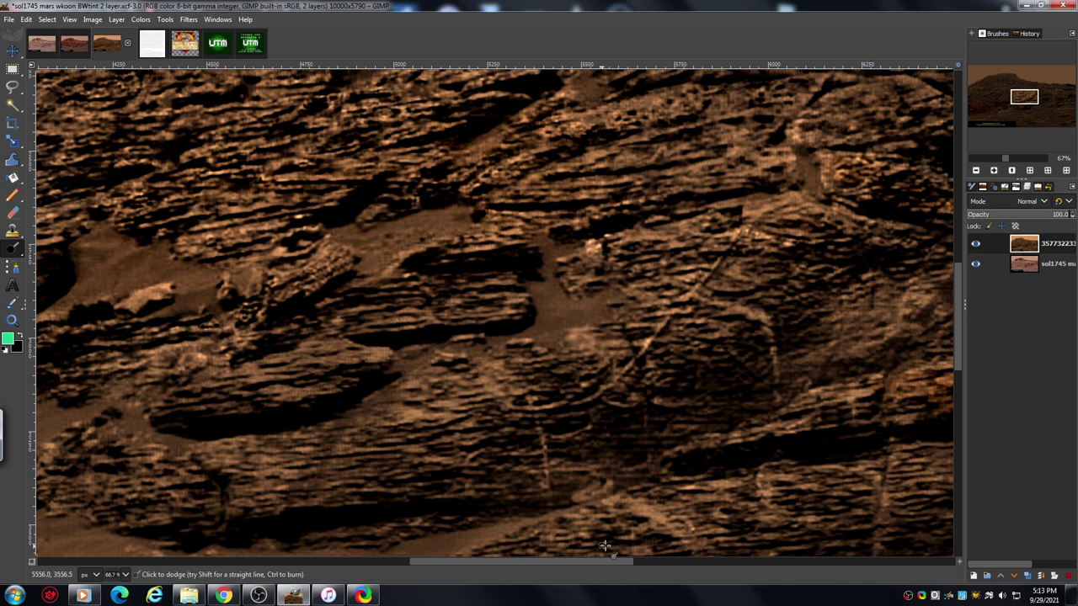
pyautogui.moveTo(956, 308); pyautogui.dragTo(958, 285)
pyautogui.click(993, 172)
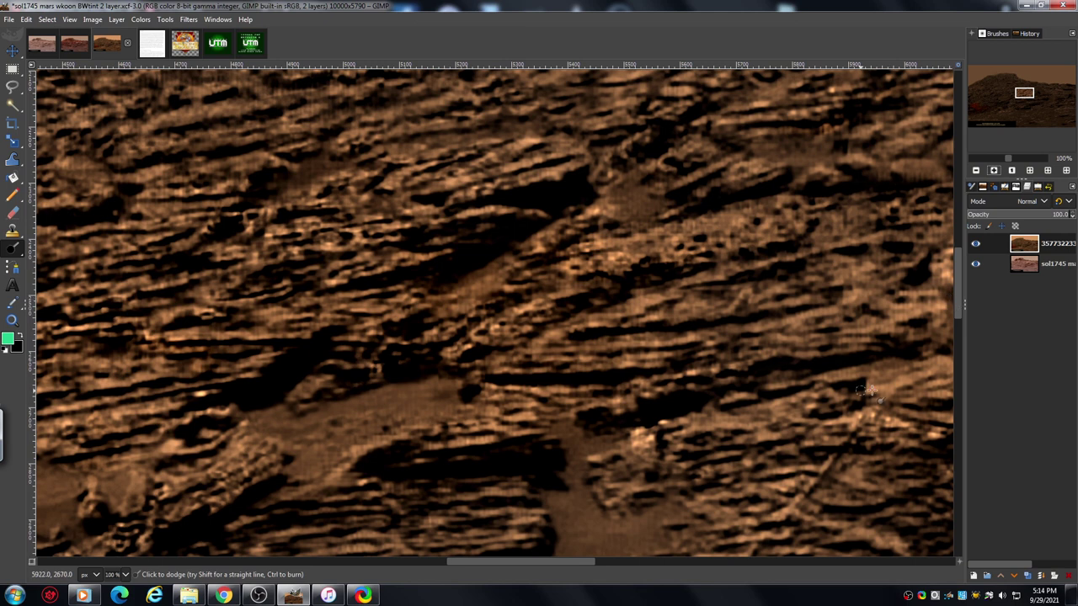
pyautogui.moveTo(573, 564); pyautogui.dragTo(531, 574)
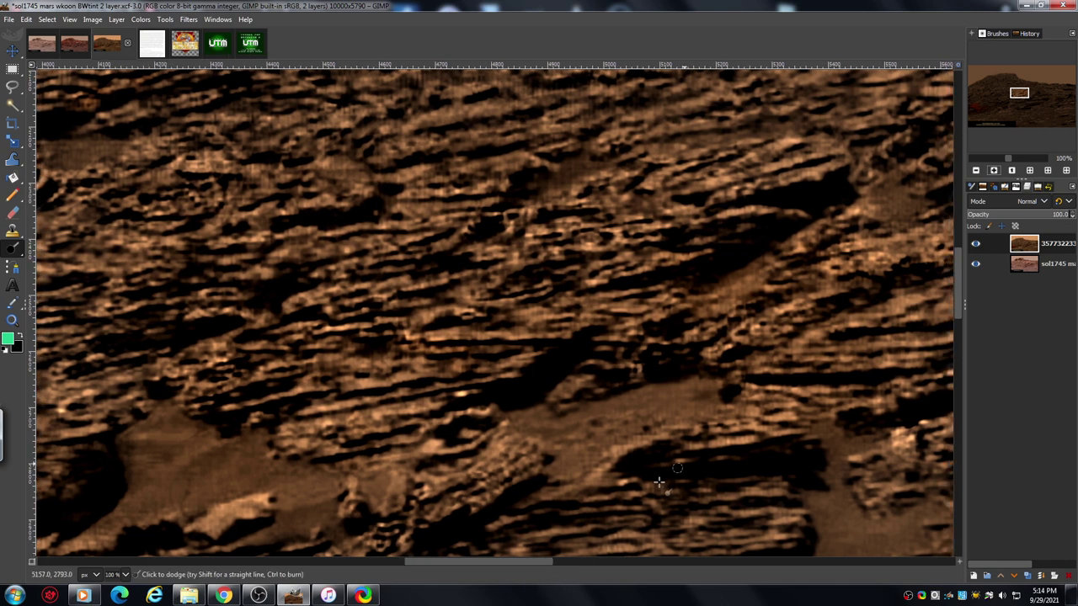
pyautogui.click(976, 171)
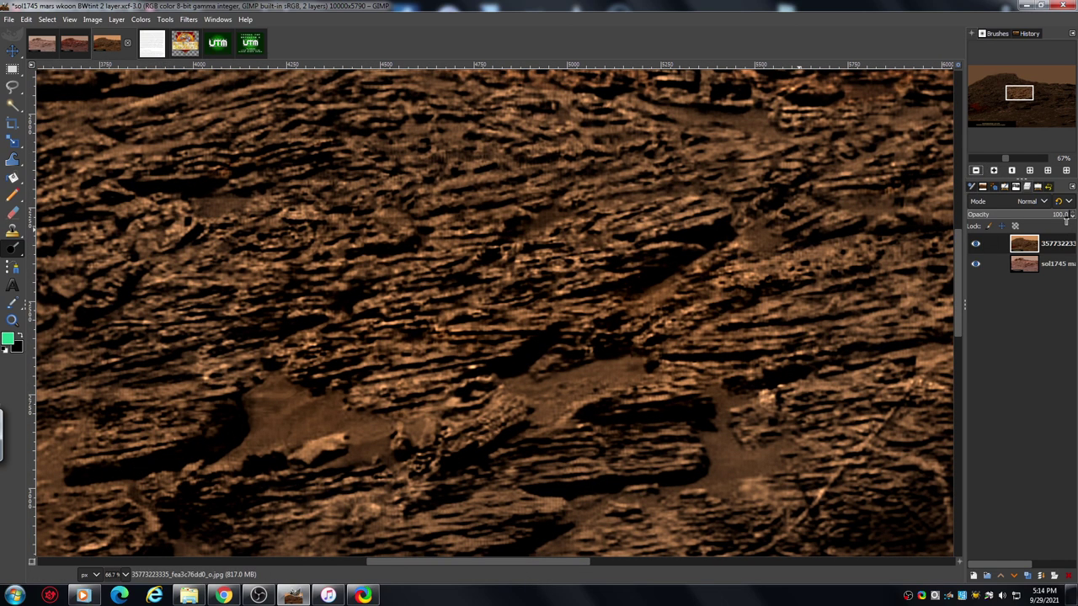
pyautogui.moveTo(1070, 216); pyautogui.dragTo(955, 242)
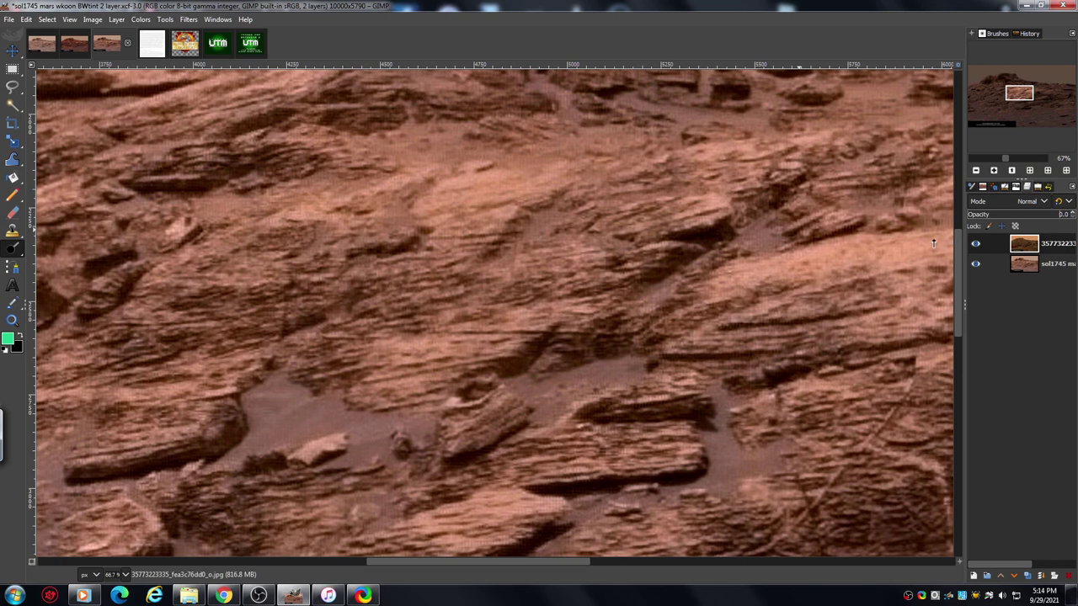
pyautogui.moveTo(976, 242); pyautogui.dragTo(1074, 237)
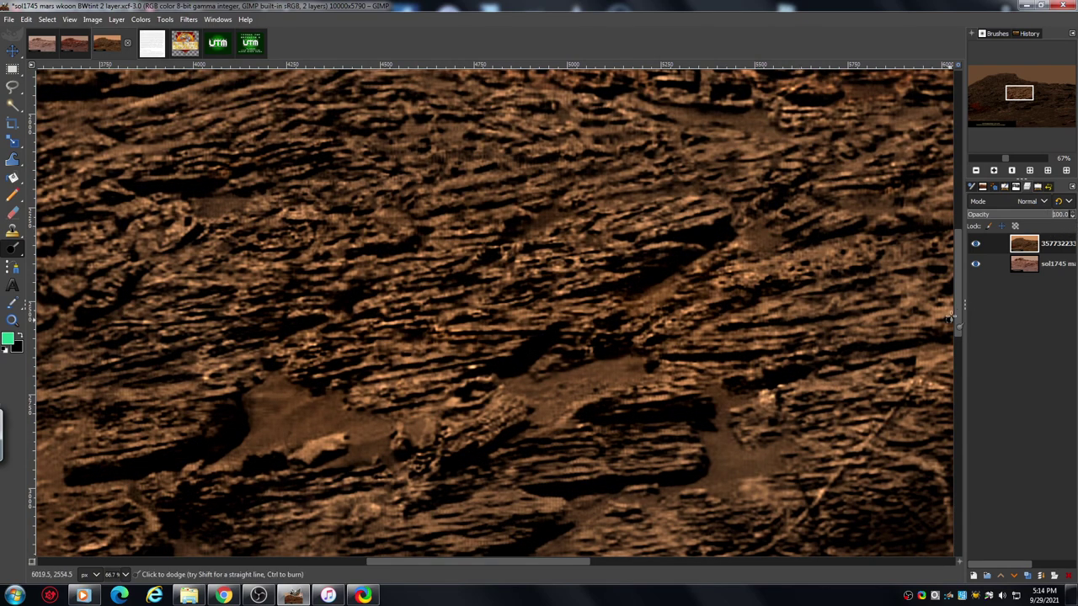
pyautogui.moveTo(585, 566); pyautogui.dragTo(465, 569)
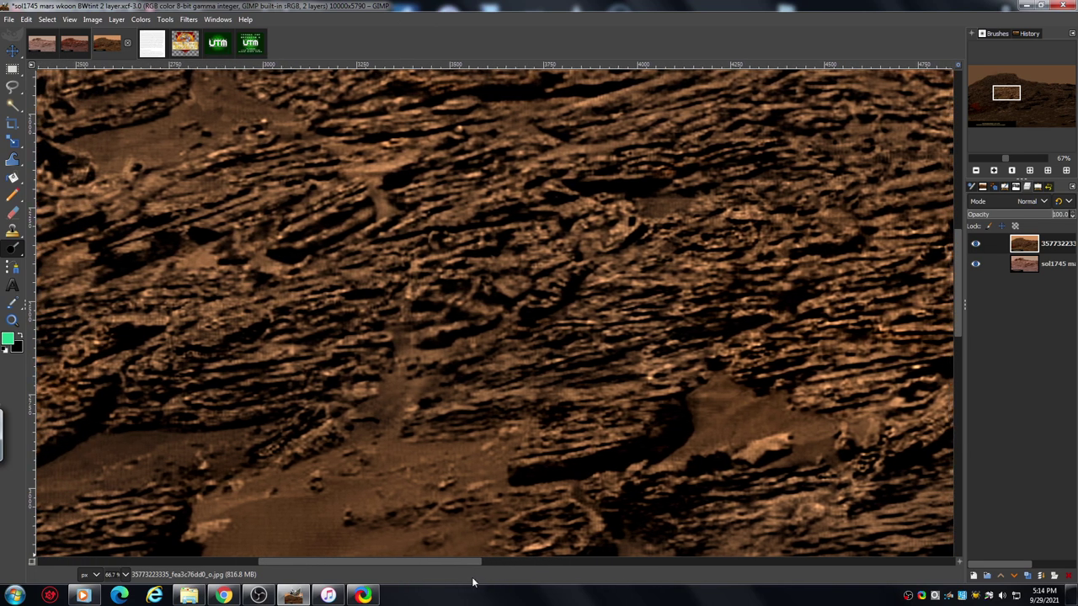
pyautogui.click(994, 170)
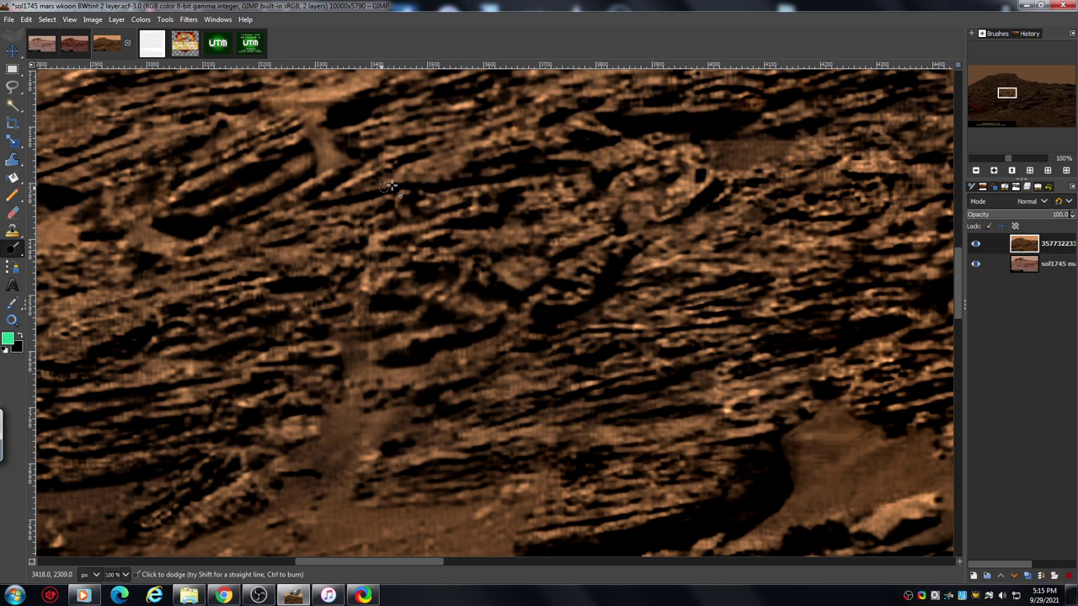
pyautogui.click(976, 171)
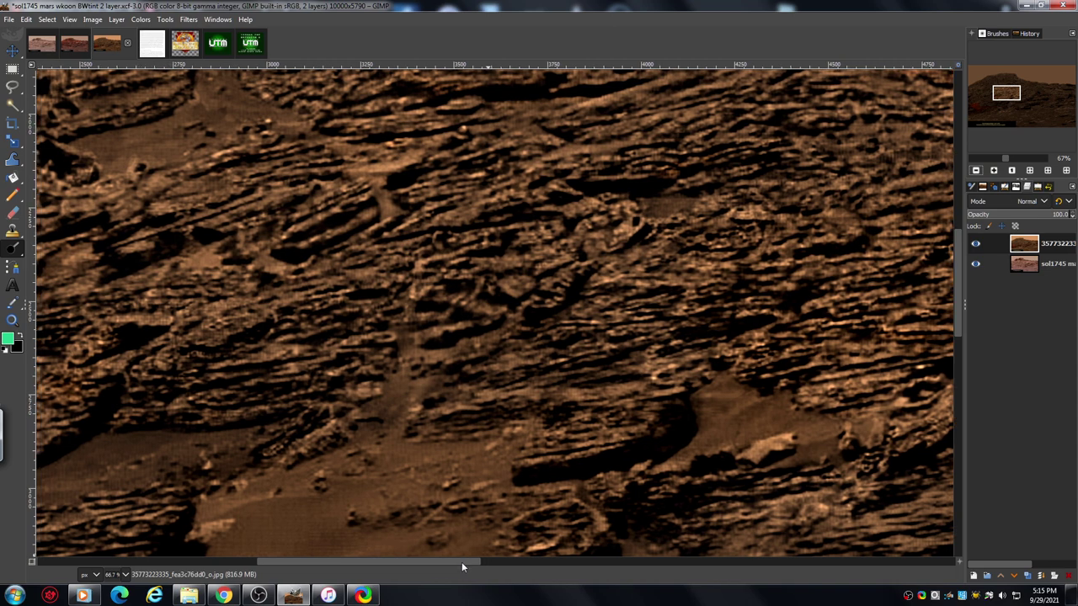
pyautogui.moveTo(461, 562); pyautogui.dragTo(354, 583)
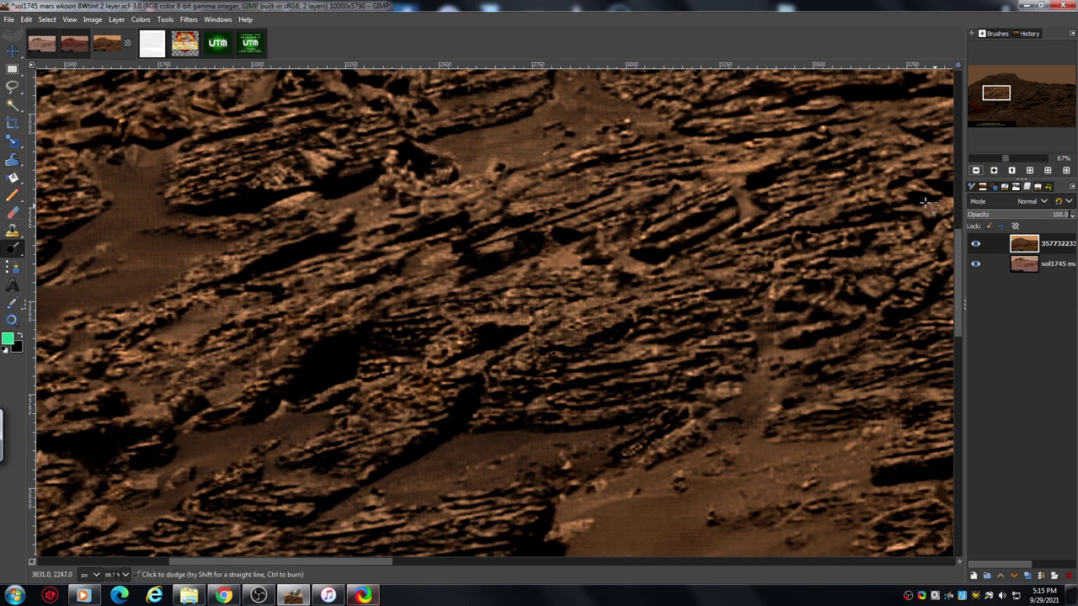
pyautogui.moveTo(959, 246); pyautogui.dragTo(960, 267)
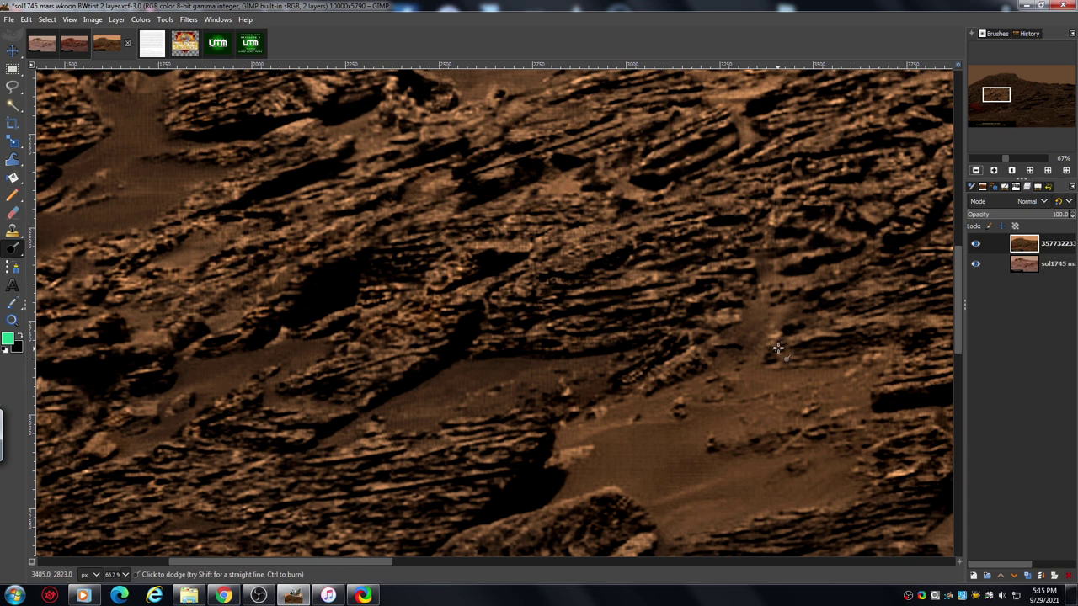
# - At 100% zoom, dodge a streak on the rock surface and a small ledge patch
pyautogui.click(994, 171)
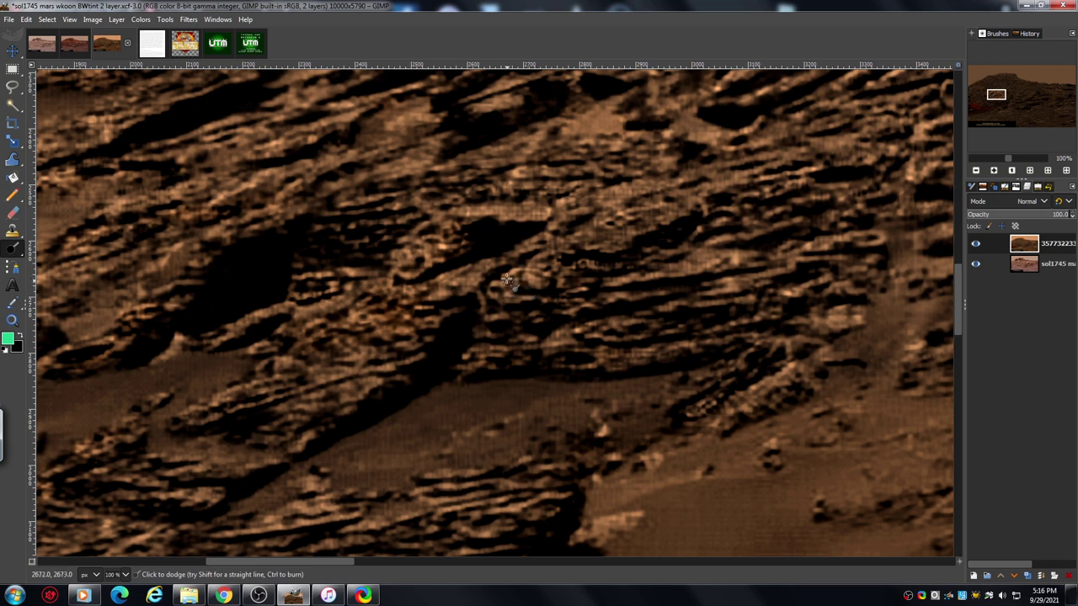
pyautogui.moveTo(479, 289); pyautogui.dragTo(482, 322)
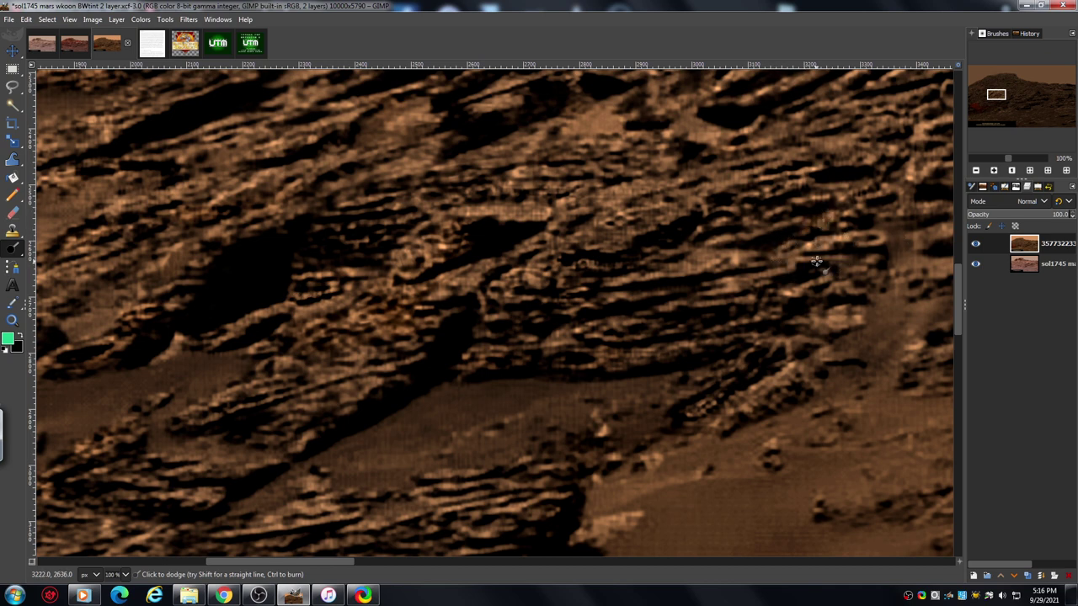
pyautogui.moveTo(812, 272)
pyautogui.mouseDown()
pyautogui.moveTo(890, 267)
pyautogui.moveTo(884, 253)
pyautogui.moveTo(763, 278)
pyautogui.moveTo(797, 253)
pyautogui.moveTo(761, 242)
pyautogui.moveTo(775, 230)
pyautogui.moveTo(741, 240)
pyautogui.moveTo(765, 227)
pyautogui.moveTo(744, 231)
pyautogui.moveTo(735, 214)
pyautogui.moveTo(629, 233)
pyautogui.moveTo(601, 254)
pyautogui.moveTo(615, 239)
pyautogui.moveTo(613, 250)
pyautogui.moveTo(671, 237)
pyautogui.moveTo(653, 253)
pyautogui.moveTo(666, 253)
pyautogui.moveTo(594, 273)
pyautogui.moveTo(656, 237)
pyautogui.moveTo(733, 225)
pyautogui.moveTo(727, 272)
pyautogui.moveTo(702, 321)
pyautogui.moveTo(688, 323)
pyautogui.moveTo(713, 321)
pyautogui.moveTo(675, 325)
pyautogui.moveTo(735, 323)
pyautogui.moveTo(701, 348)
pyautogui.moveTo(782, 324)
pyautogui.moveTo(784, 299)
pyautogui.moveTo(891, 297)
pyautogui.mouseUp()
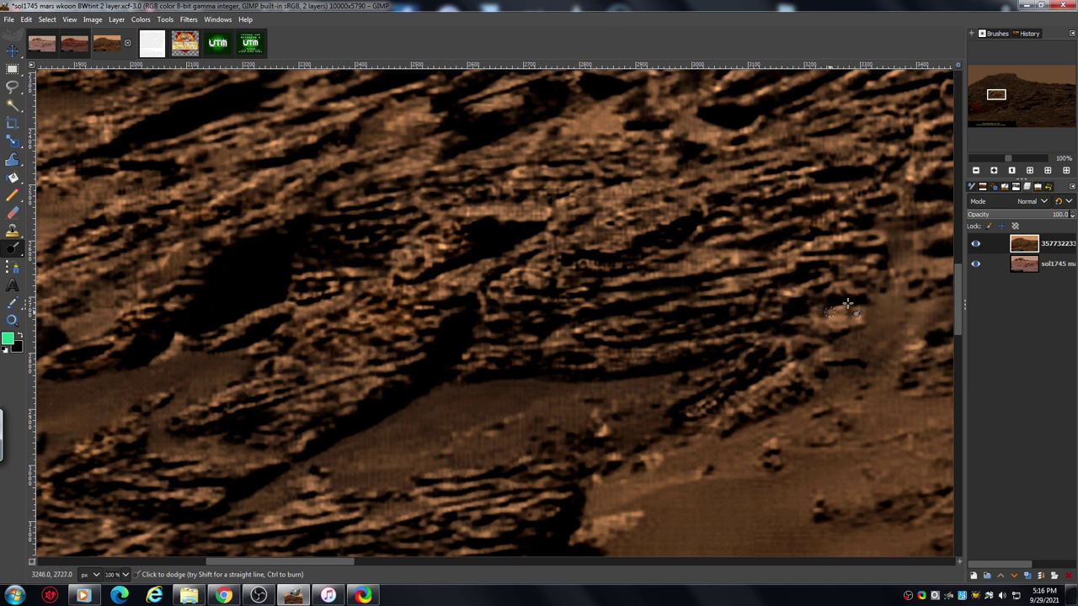
pyautogui.moveTo(332, 563); pyautogui.dragTo(299, 573)
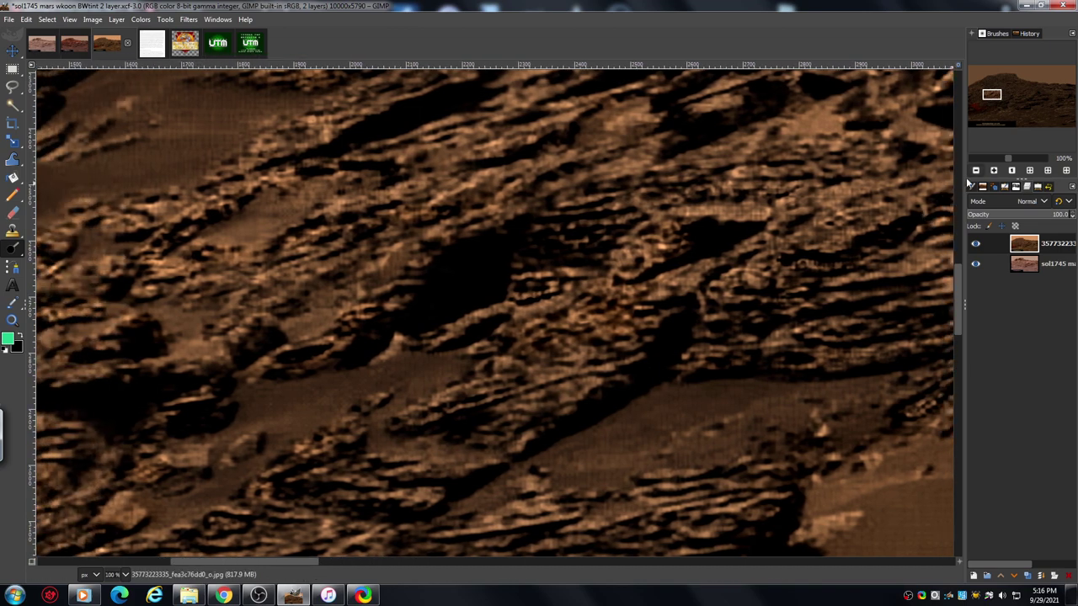
pyautogui.click(975, 170)
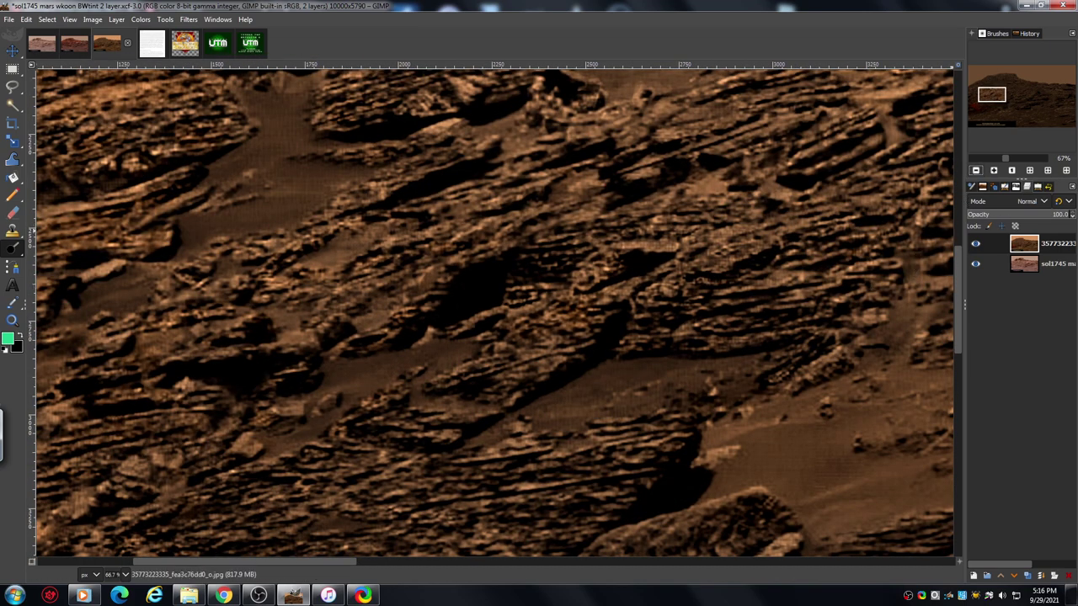
pyautogui.moveTo(1056, 216); pyautogui.dragTo(969, 240)
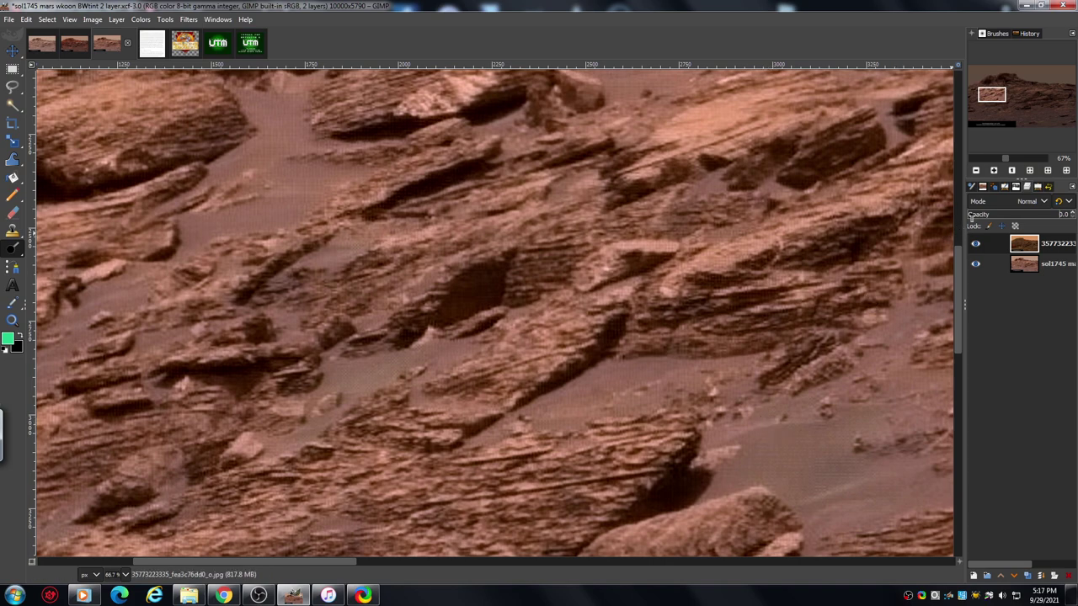
pyautogui.moveTo(975, 217); pyautogui.dragTo(1070, 216)
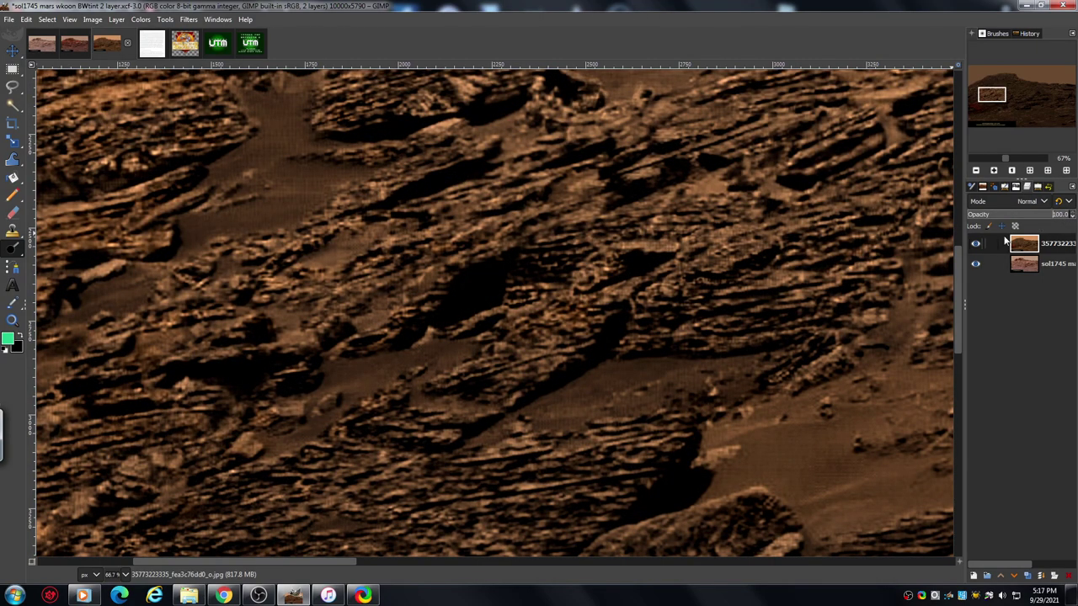
# - Zoom out to 50% and hide the enhanced top layer to show the original photo
pyautogui.moveTo(334, 563); pyautogui.dragTo(263, 580)
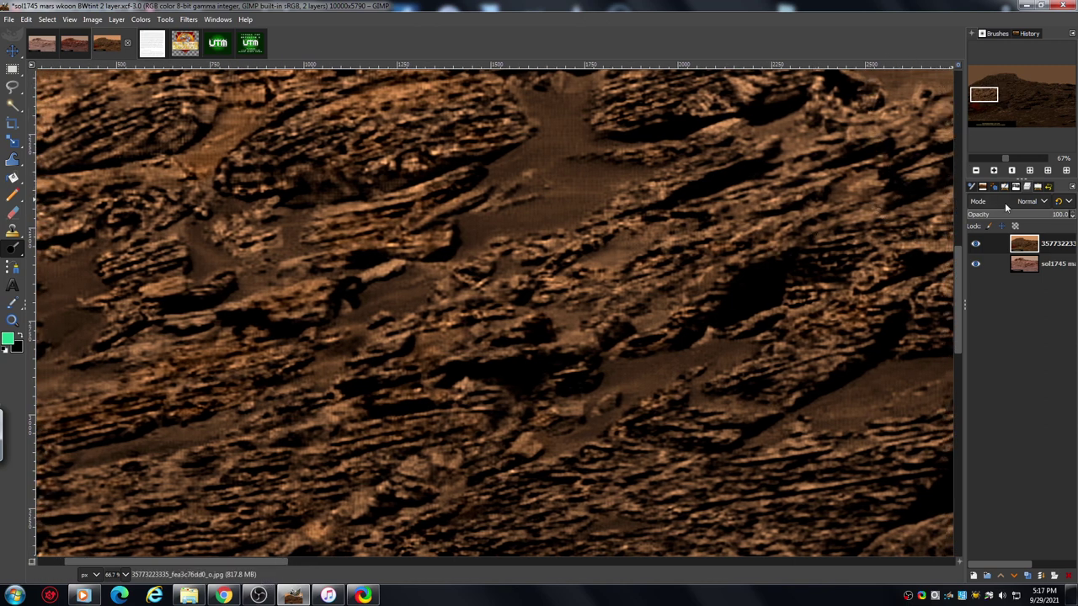
pyautogui.click(976, 171)
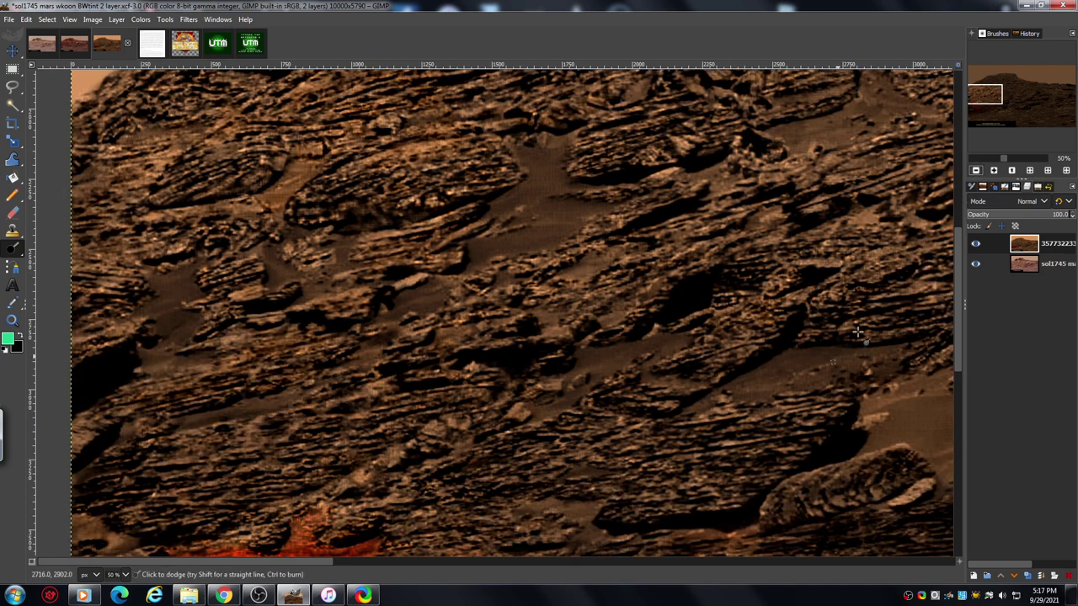
pyautogui.moveTo(961, 305)
pyautogui.mouseDown()
pyautogui.moveTo(962, 283)
pyautogui.moveTo(964, 304)
pyautogui.moveTo(964, 293)
pyautogui.mouseUp()
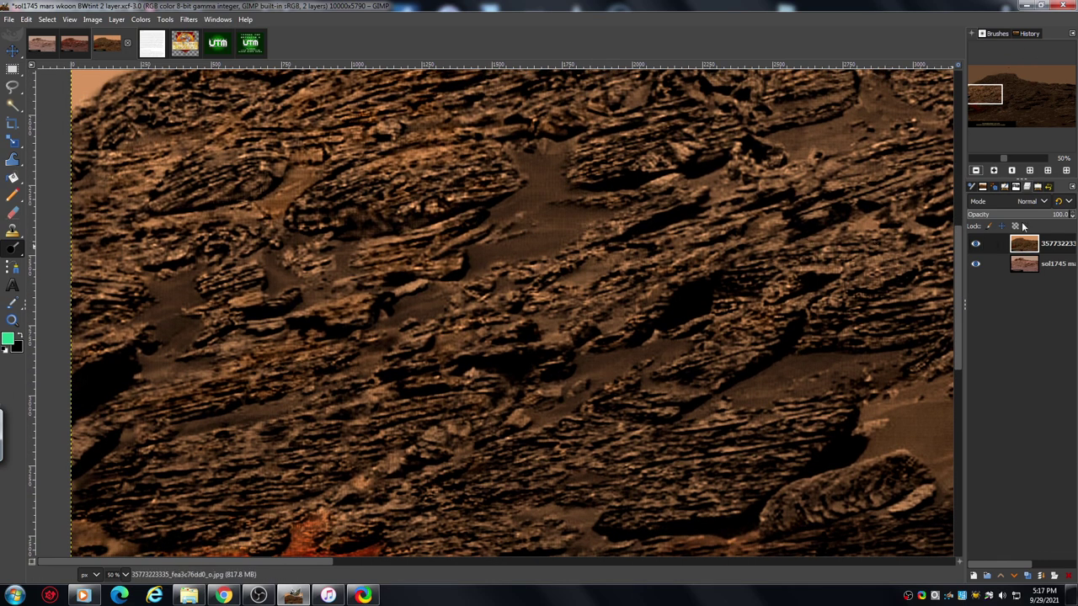
pyautogui.click(976, 245)
pyautogui.moveTo(979, 91); pyautogui.dragTo(976, 102)
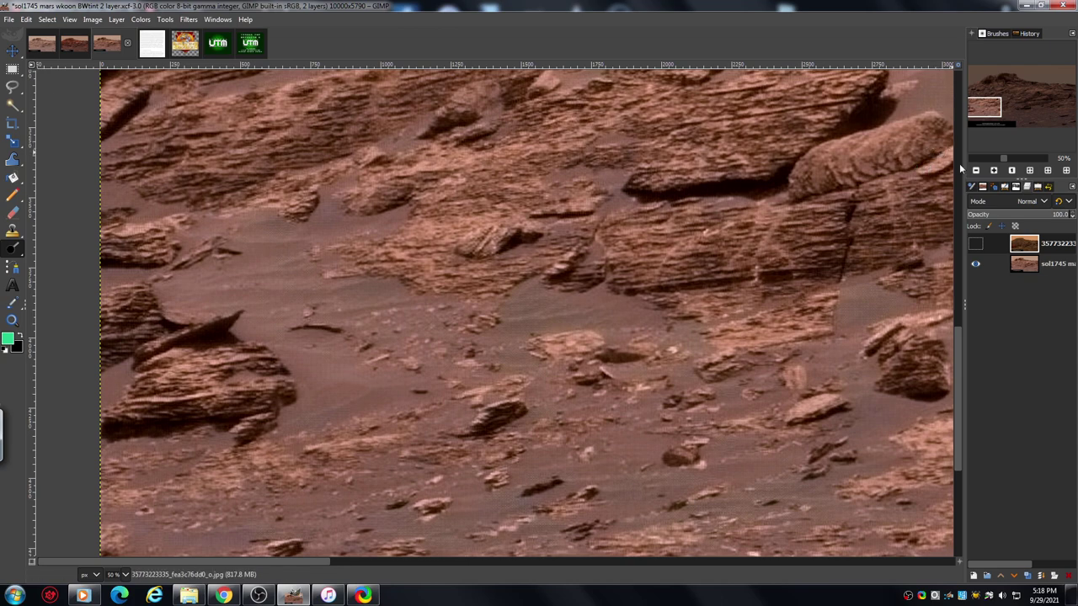
# - Make the enhanced top layer visible again and open the Colors menu
pyautogui.click(976, 244)
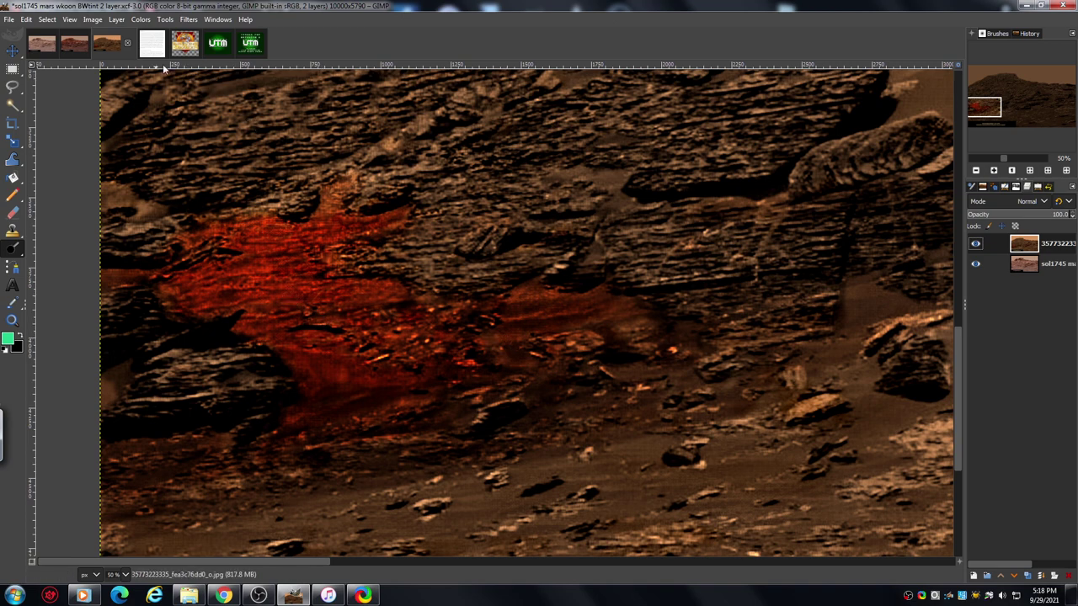
pyautogui.click(141, 20)
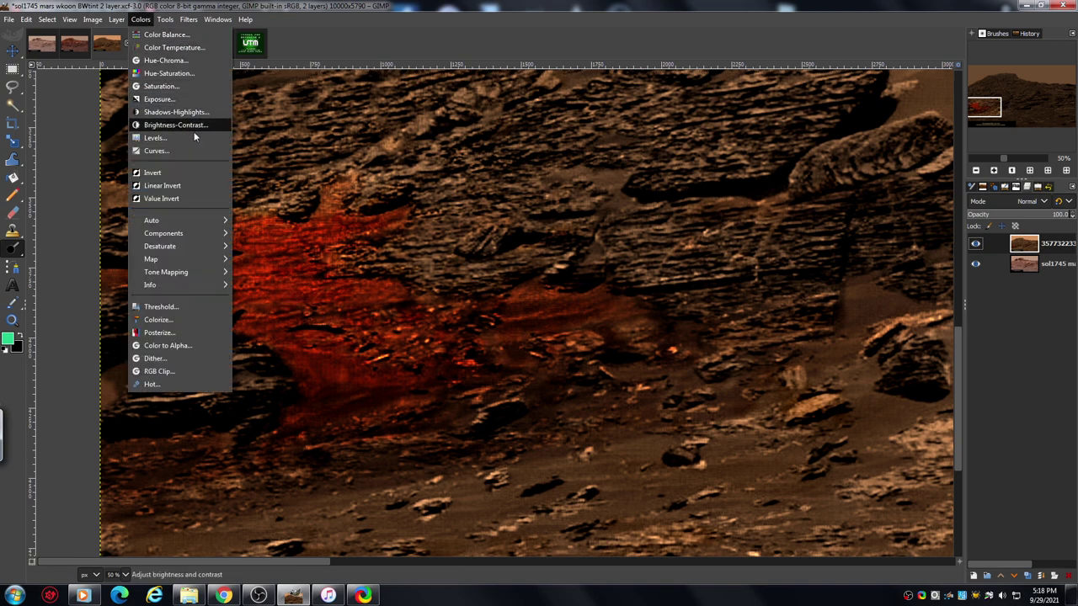
pyautogui.click(204, 86)
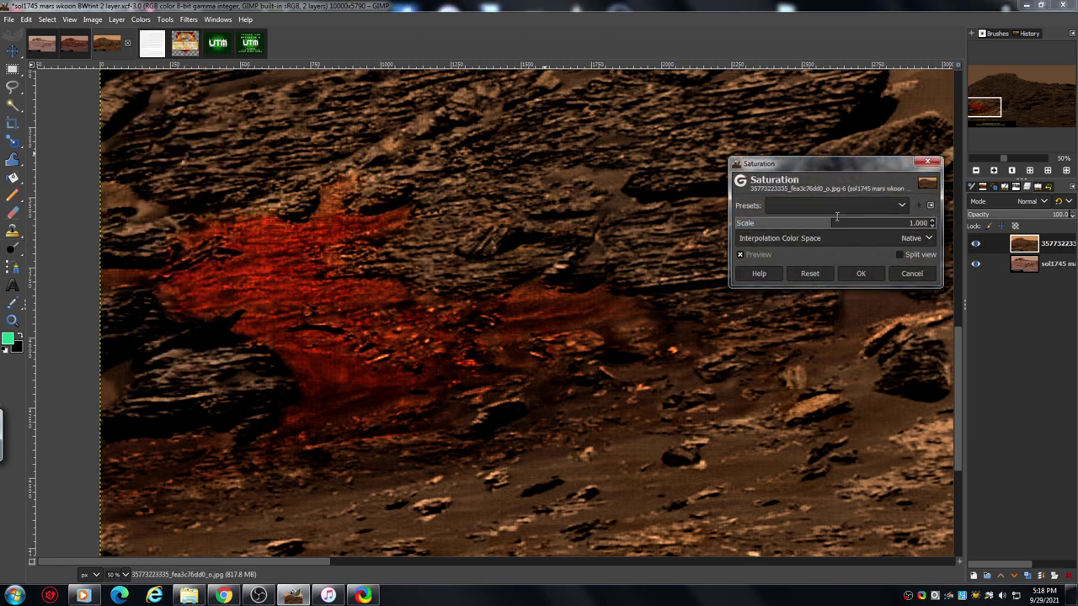
pyautogui.moveTo(831, 226); pyautogui.dragTo(734, 231)
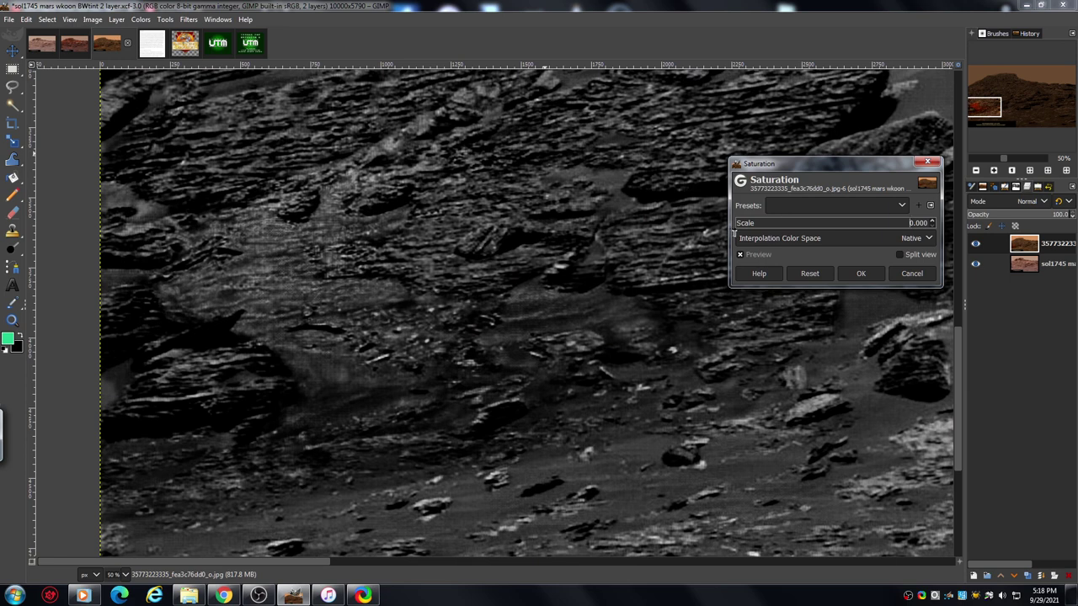
pyautogui.click(804, 274)
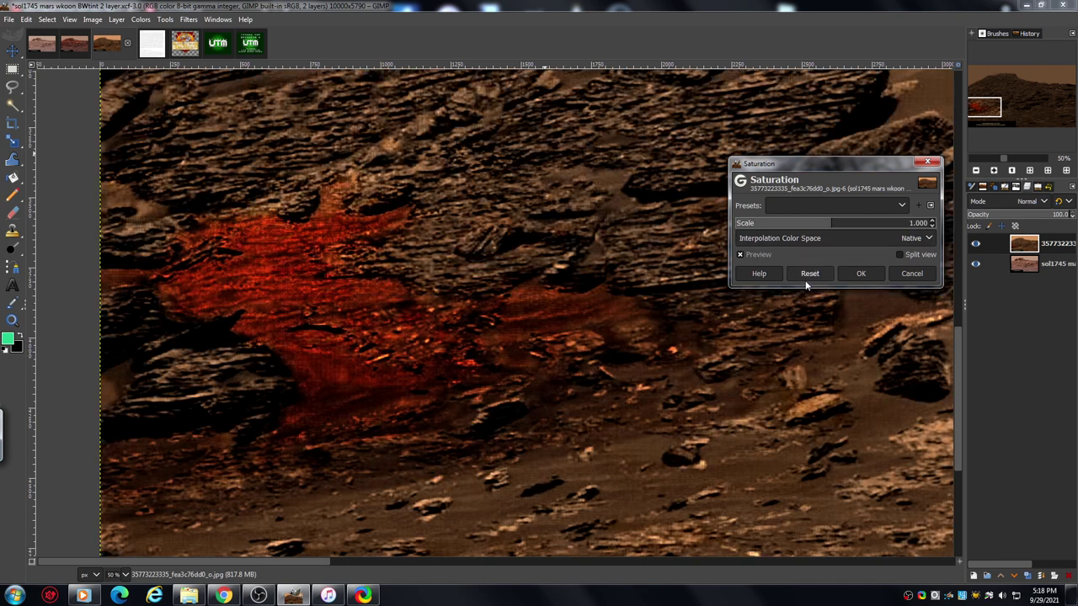
pyautogui.moveTo(830, 226); pyautogui.dragTo(730, 229)
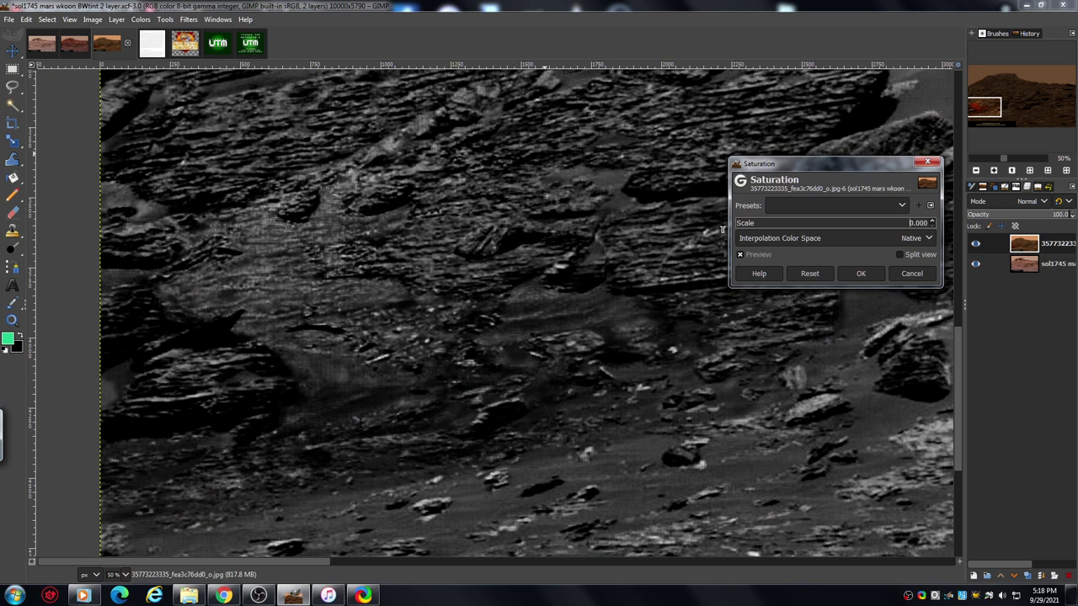
pyautogui.click(812, 274)
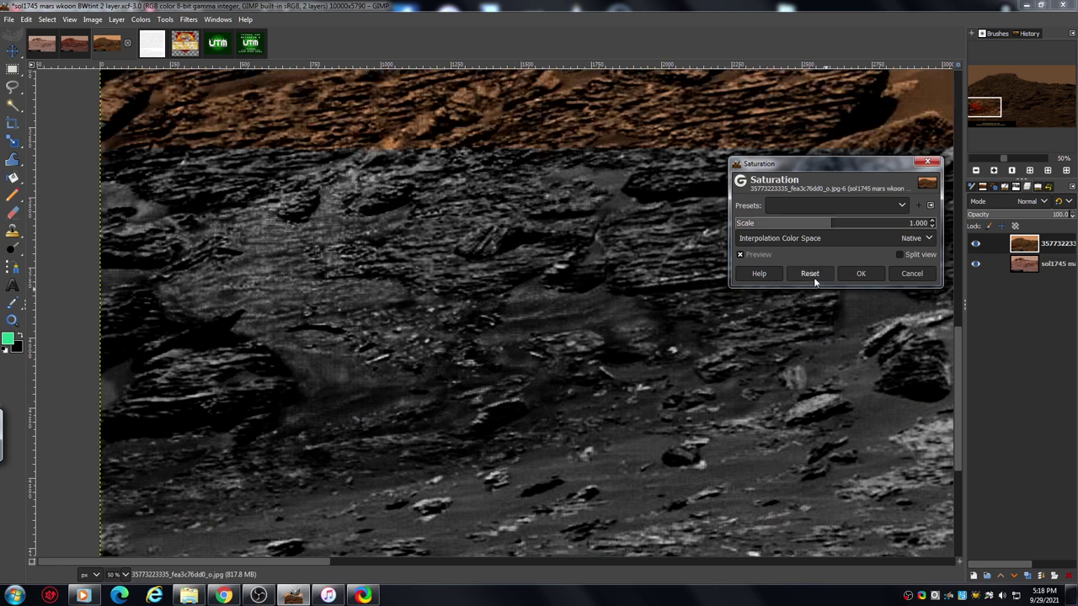
pyautogui.click(912, 275)
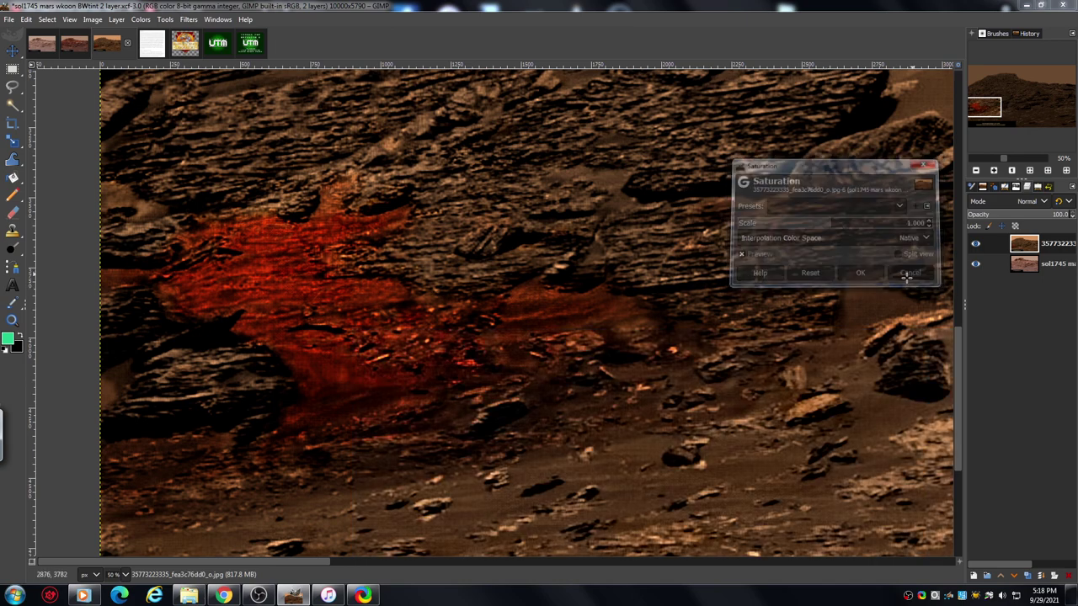
# - Zoom in to 150% on the red rock patch
pyautogui.click(994, 172)
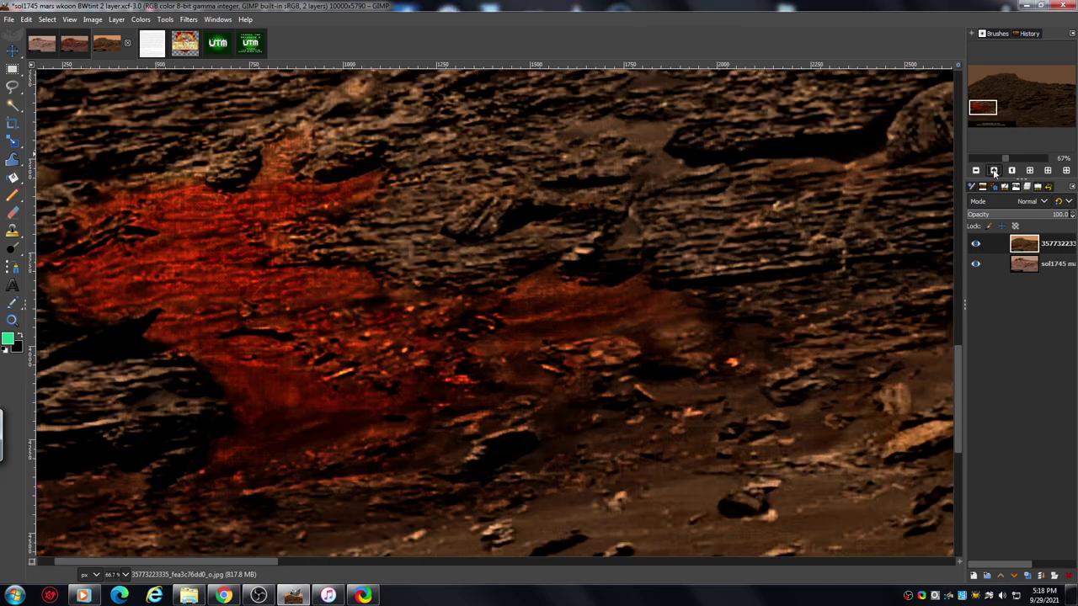
pyautogui.click(994, 171)
pyautogui.moveTo(222, 563); pyautogui.dragTo(166, 559)
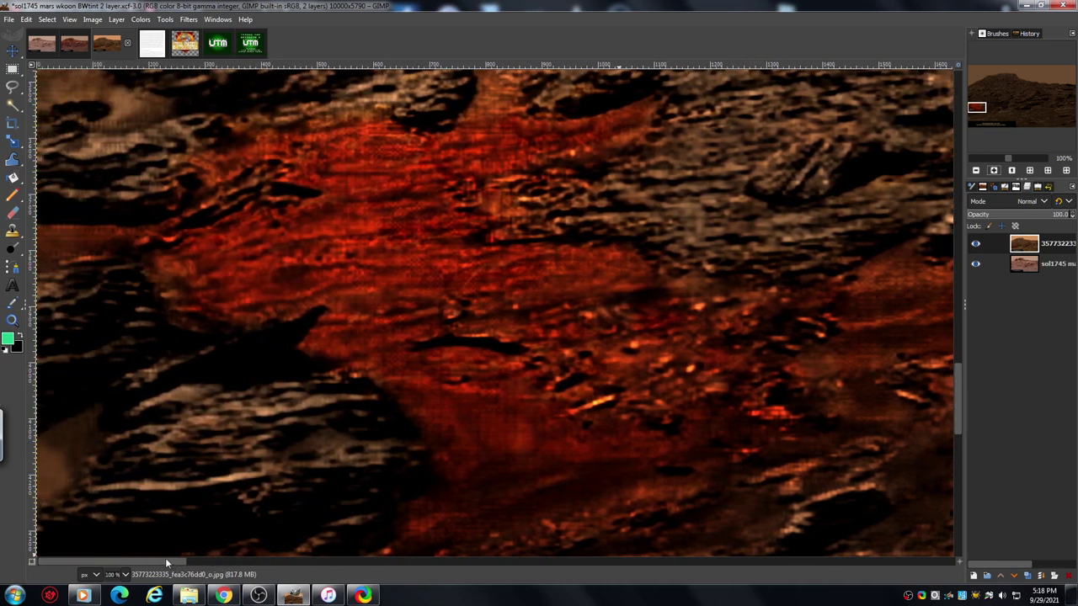
pyautogui.moveTo(958, 381); pyautogui.dragTo(957, 365)
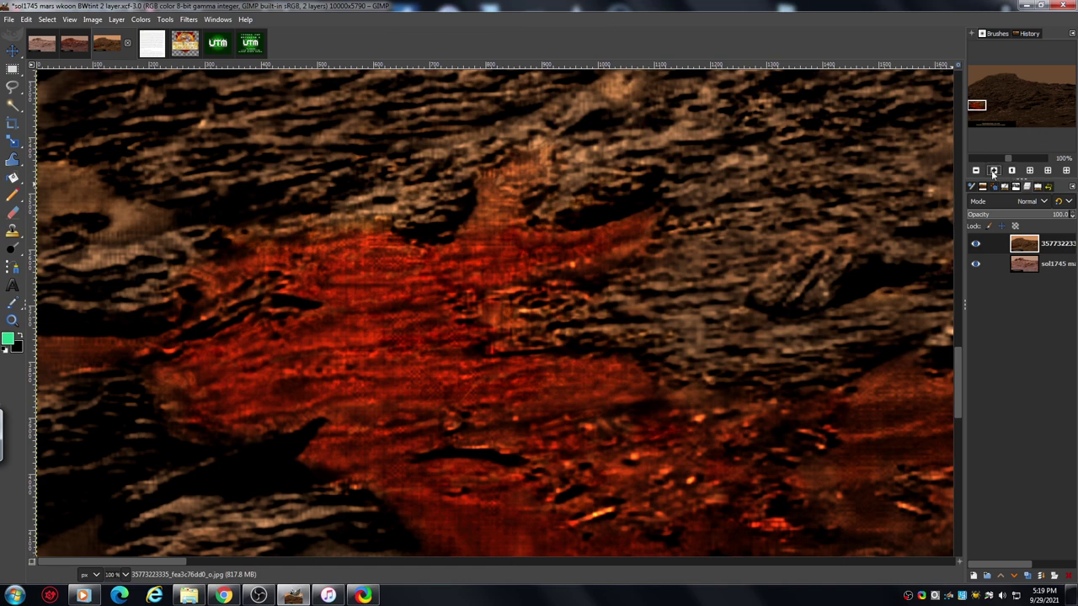
pyautogui.click(993, 172)
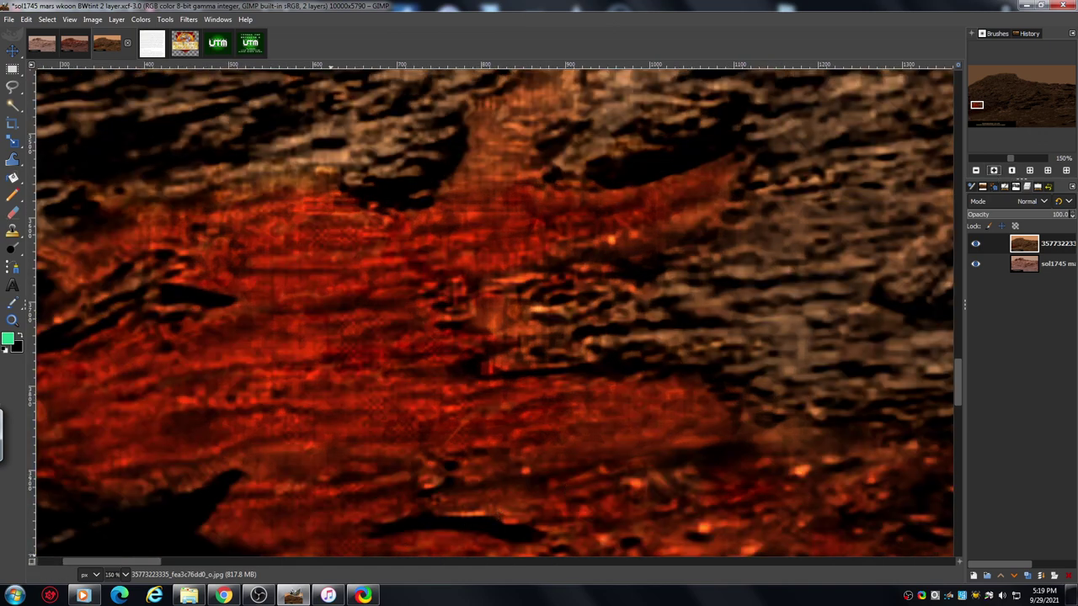
pyautogui.moveTo(146, 566); pyautogui.dragTo(134, 565)
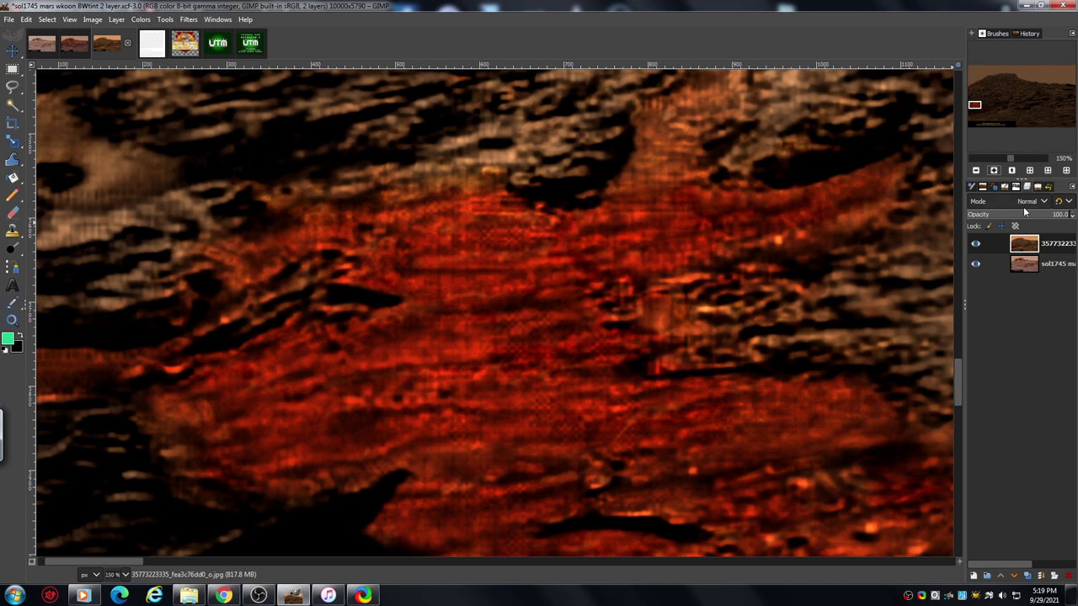
# - Select the Dodge/Burn tool, then return to 67% zoom and the Layers list
pyautogui.click(1037, 187)
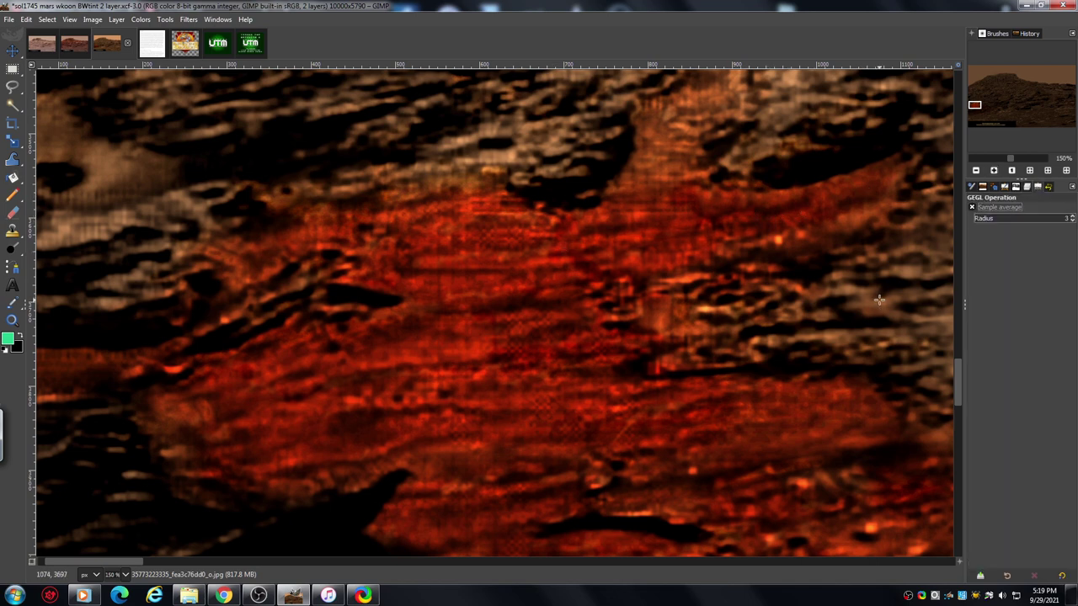
pyautogui.click(12, 249)
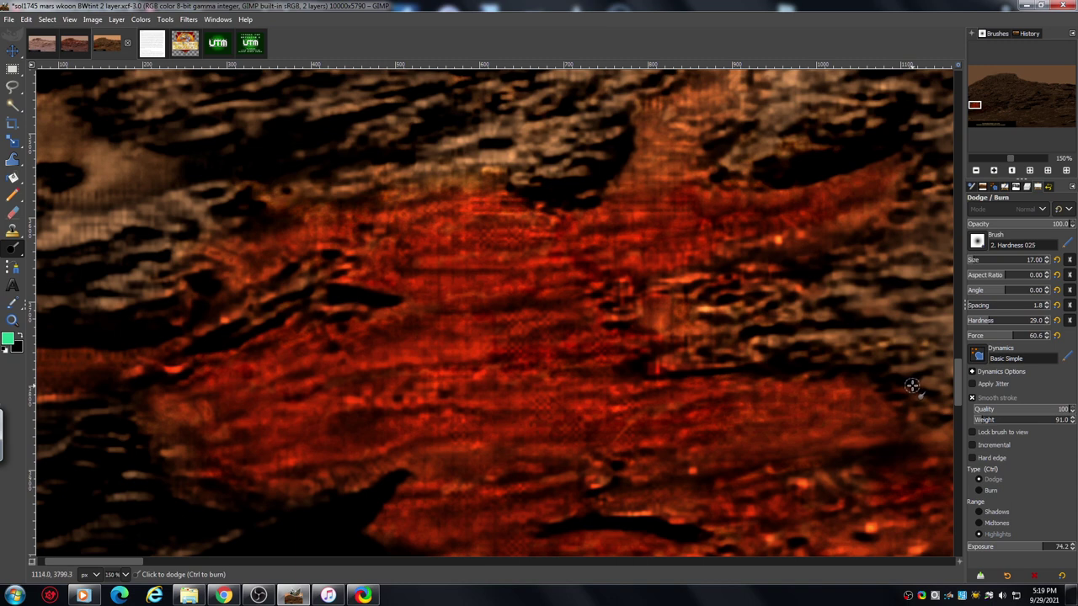
pyautogui.click(977, 171)
pyautogui.click(977, 171)
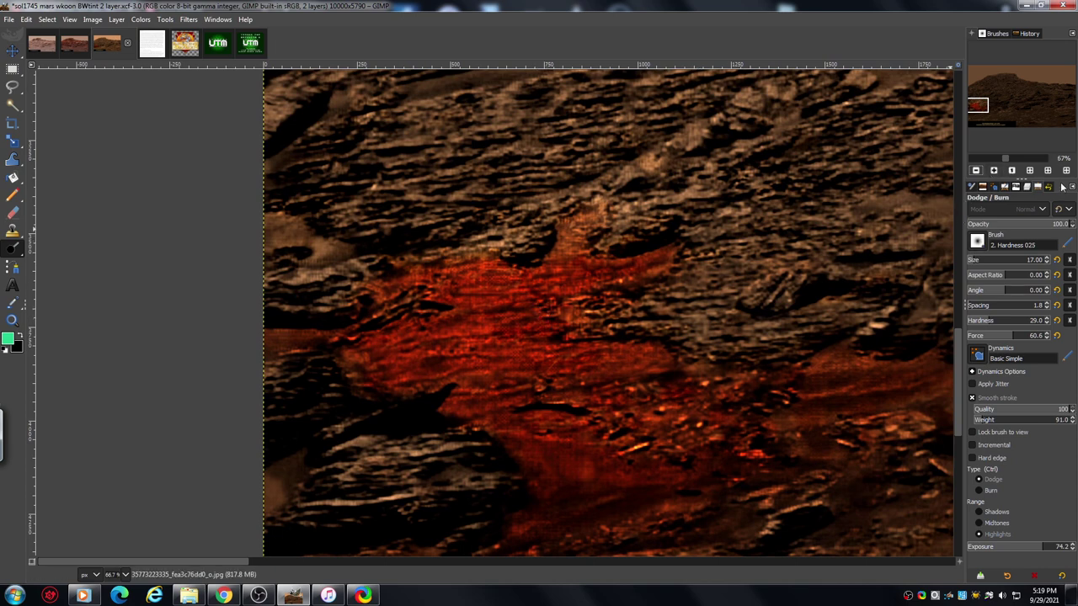
pyautogui.click(1028, 187)
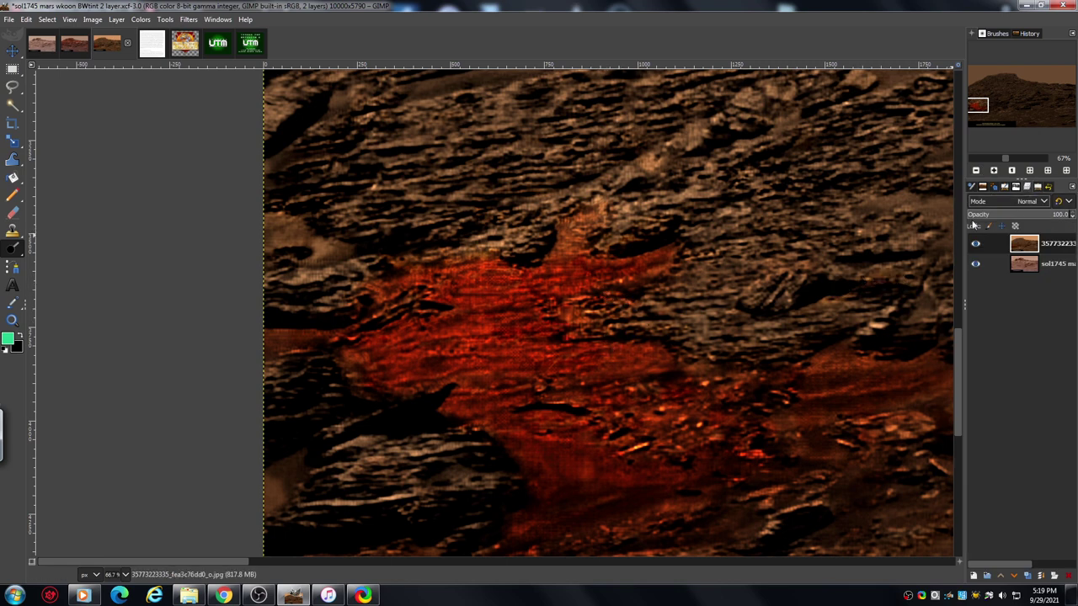
pyautogui.click(993, 170)
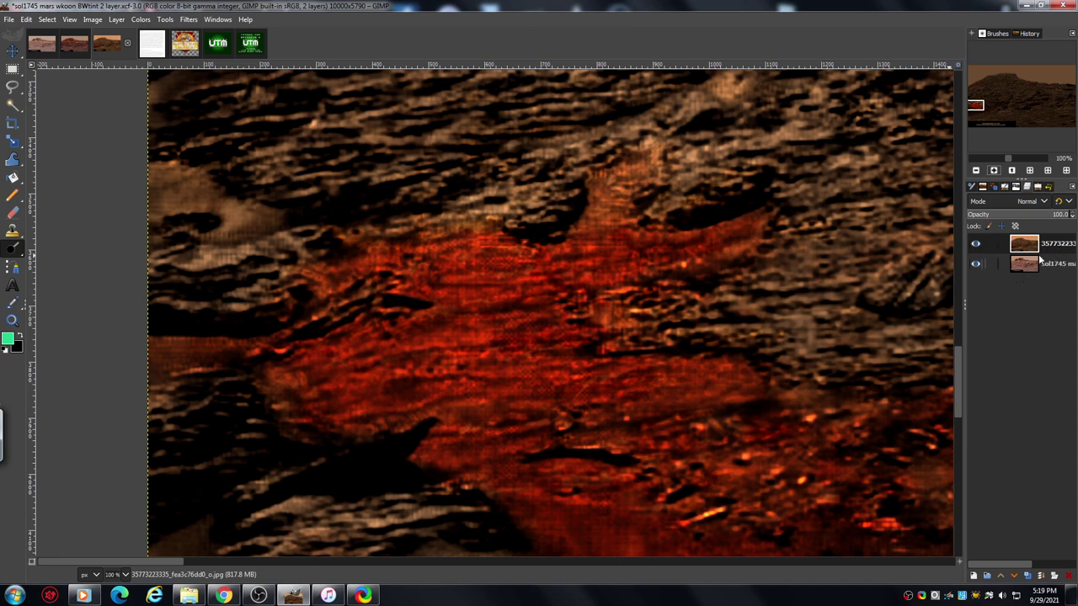
pyautogui.moveTo(1071, 215); pyautogui.dragTo(974, 229)
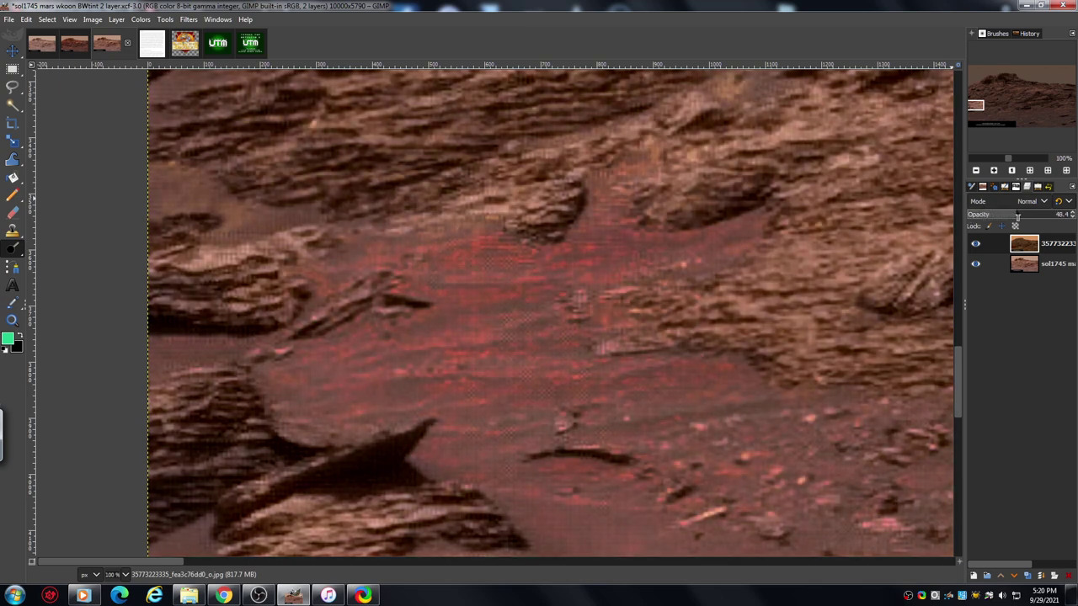
pyautogui.moveTo(1028, 215); pyautogui.dragTo(1076, 205)
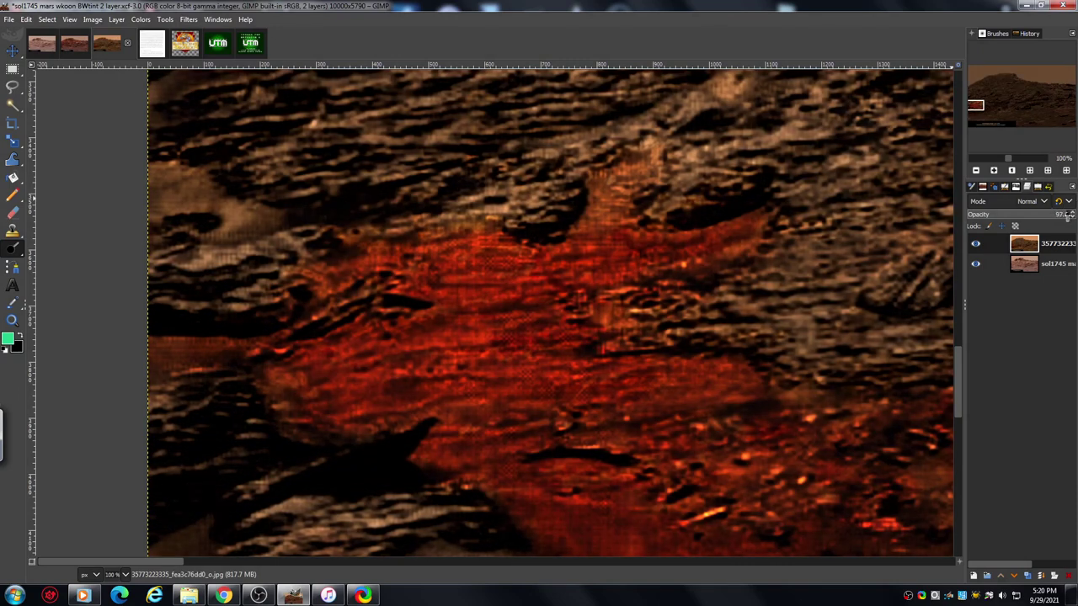
pyautogui.moveTo(1068, 215); pyautogui.dragTo(936, 221)
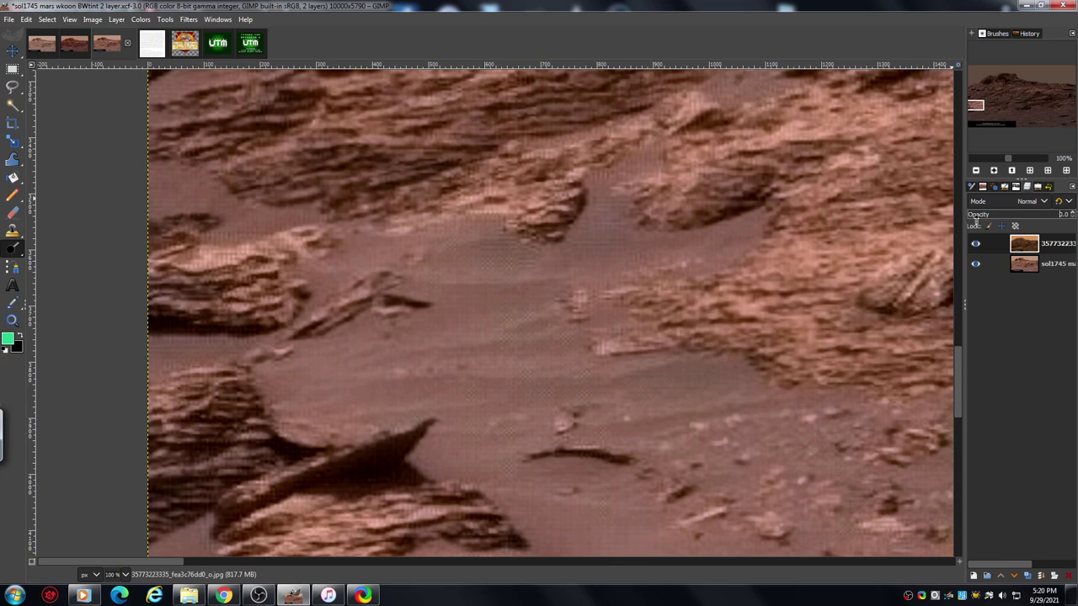
pyautogui.click(976, 217)
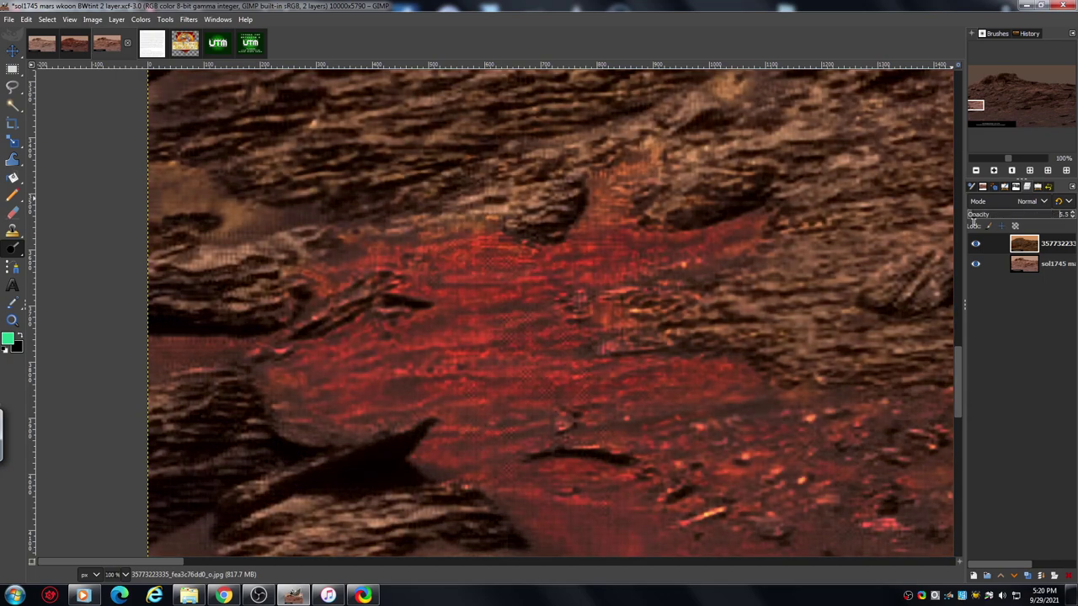
pyautogui.moveTo(973, 219); pyautogui.dragTo(948, 223)
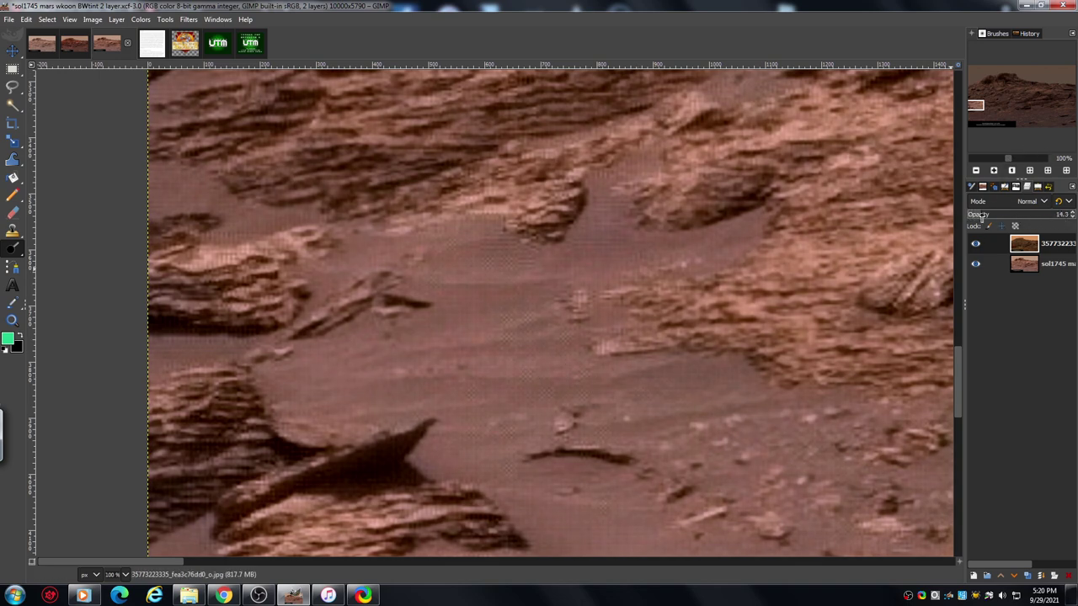
pyautogui.moveTo(995, 215); pyautogui.dragTo(1073, 215)
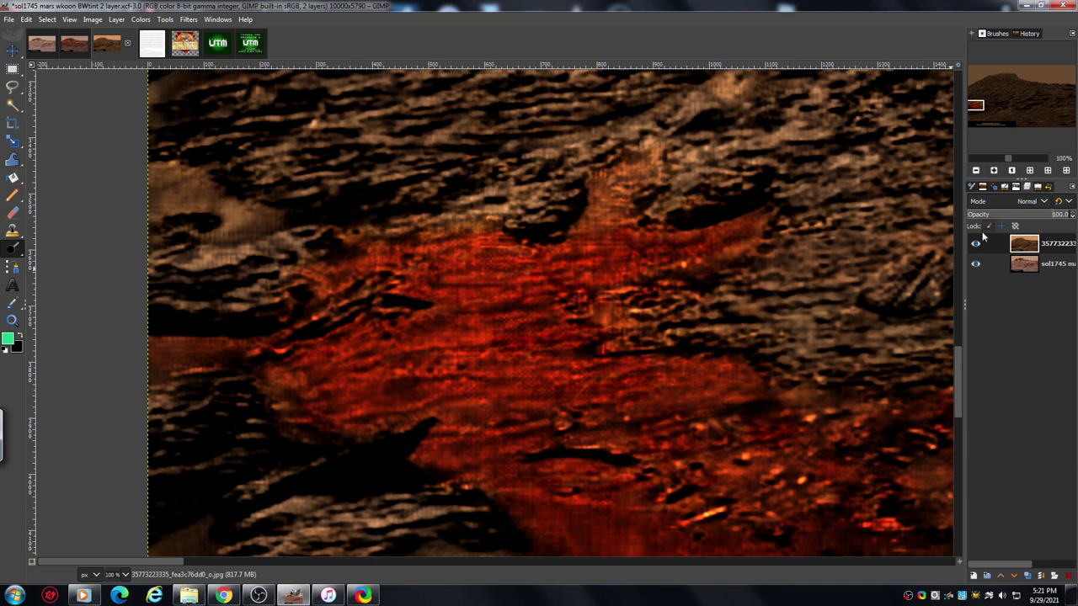
# - Zoom out step by step across the ridge, then fit the image in the window
pyautogui.click(976, 170)
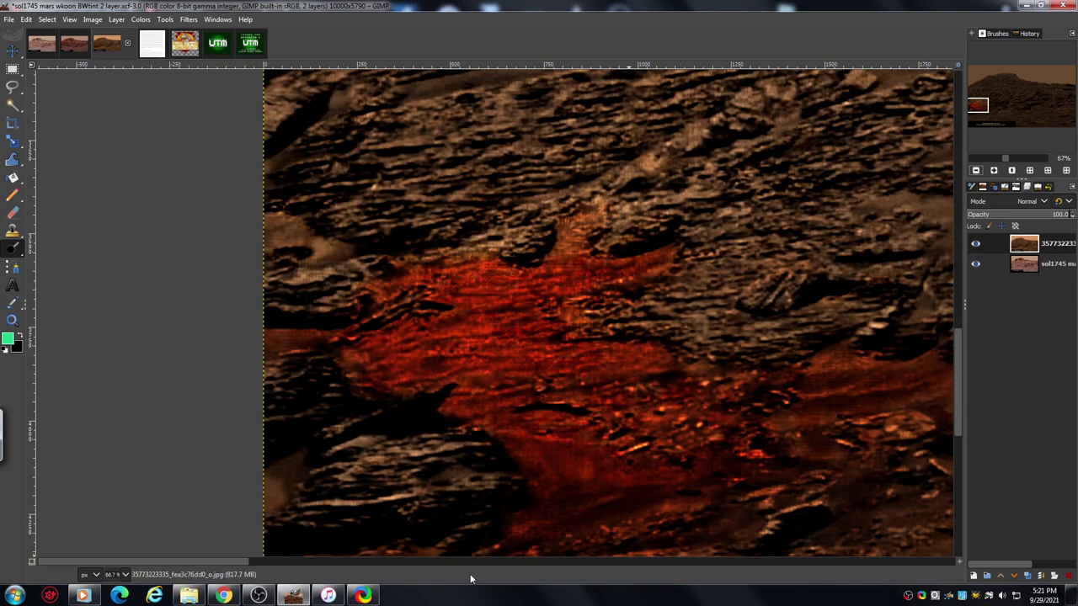
pyautogui.moveTo(231, 561); pyautogui.dragTo(264, 561)
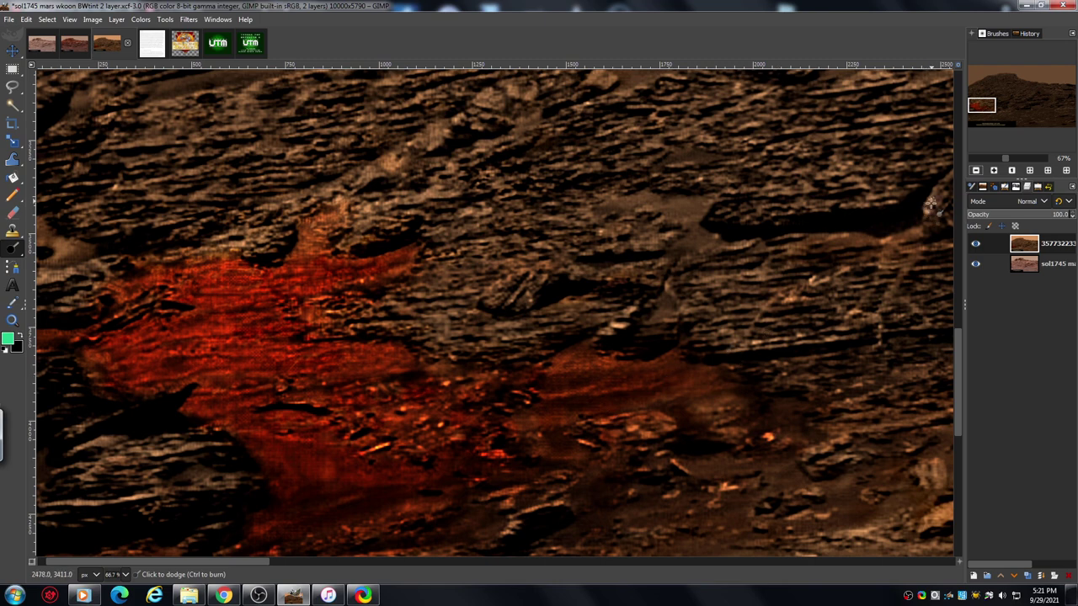
pyautogui.click(977, 171)
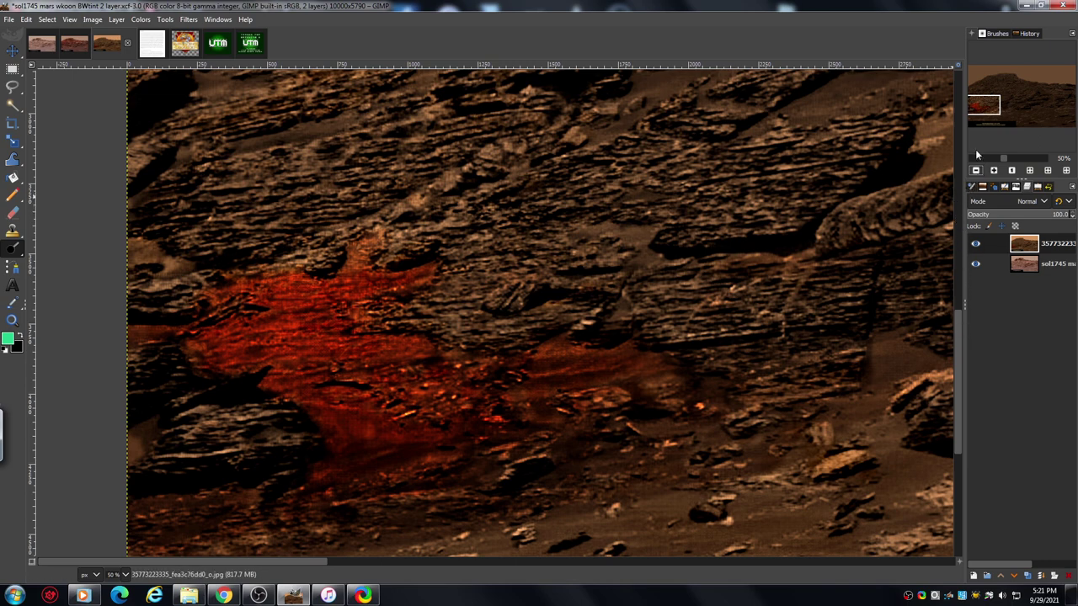
pyautogui.click(977, 171)
pyautogui.click(976, 171)
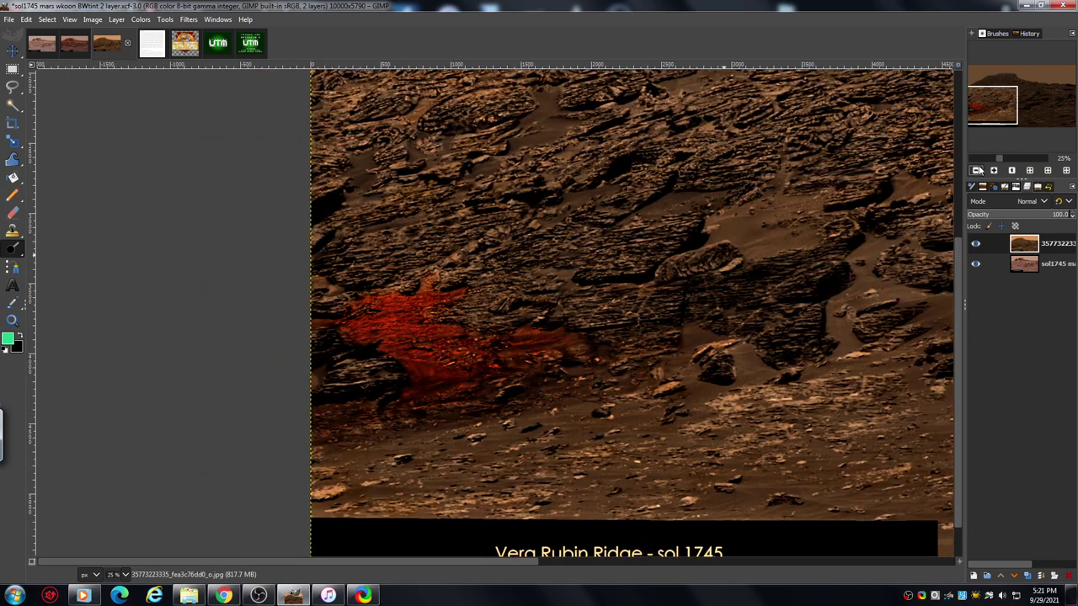
pyautogui.click(976, 171)
pyautogui.moveTo(990, 109); pyautogui.dragTo(1030, 102)
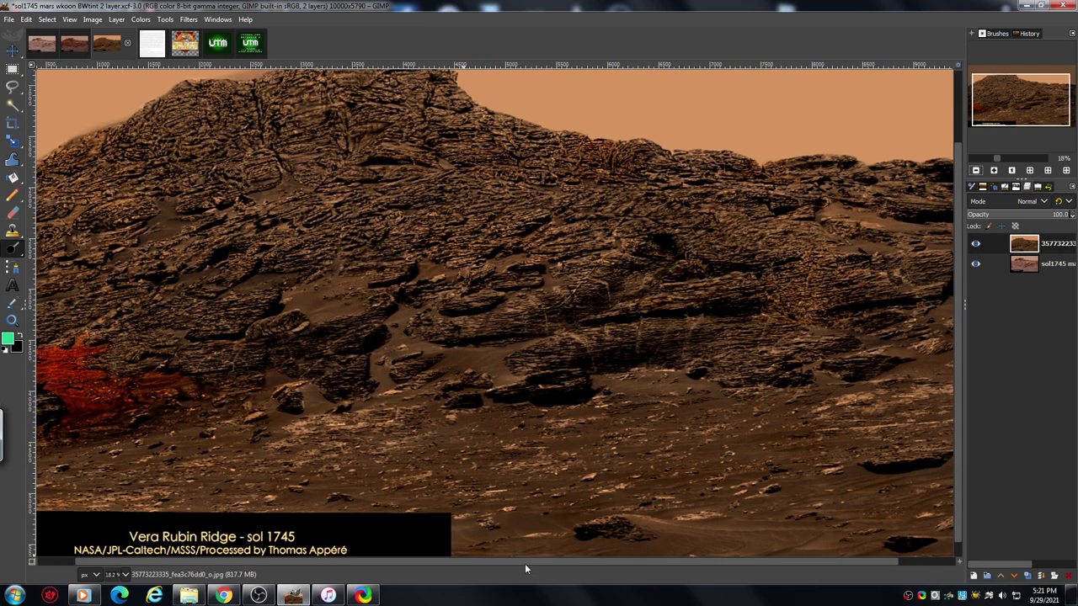
pyautogui.moveTo(524, 563); pyautogui.dragTo(486, 567)
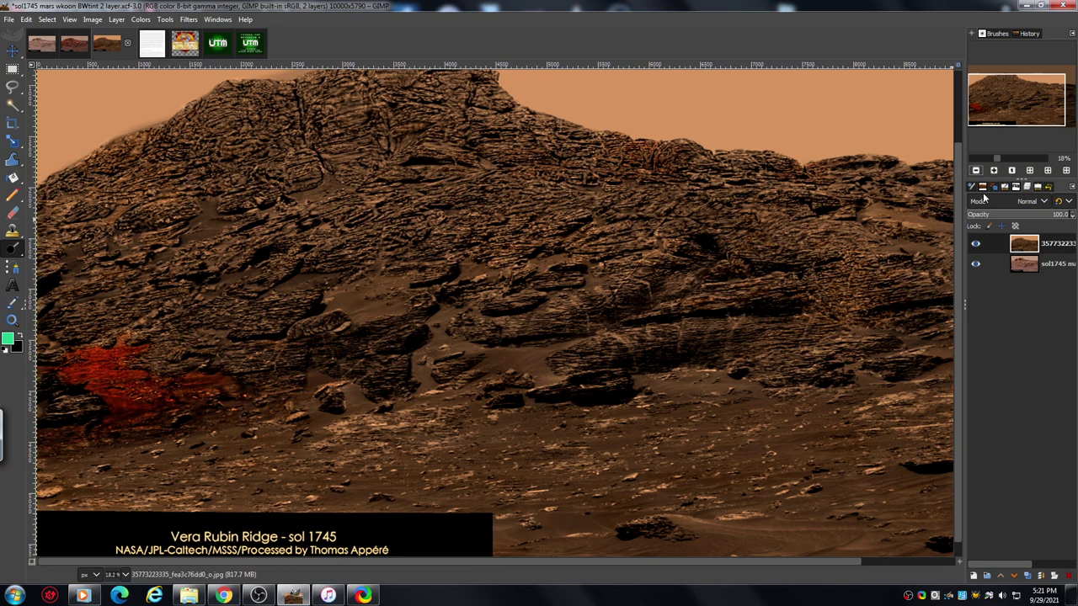
pyautogui.press('-')
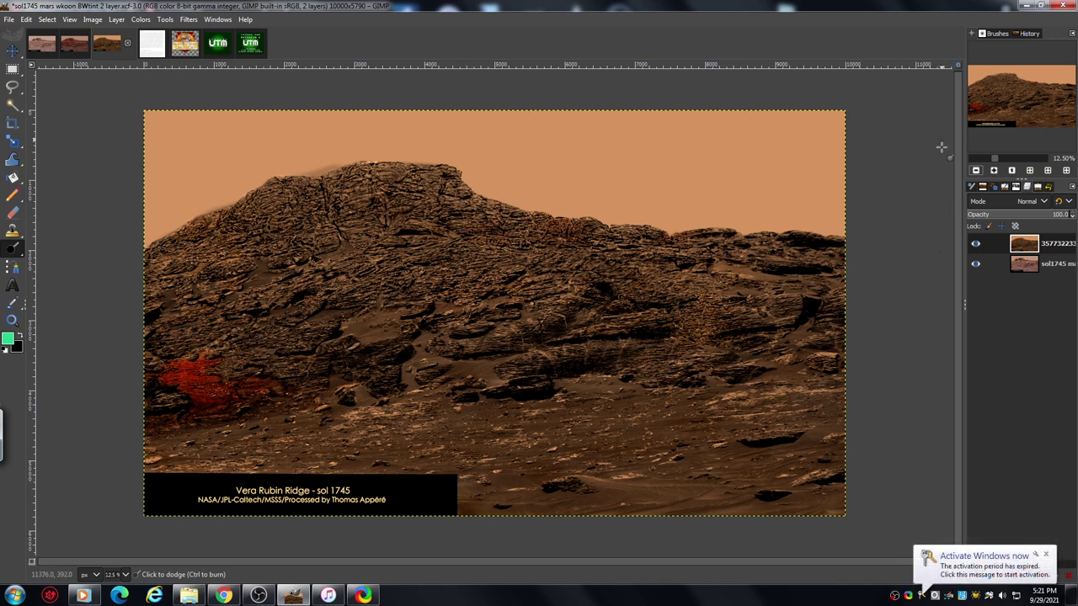
# - Zoom in and pan up to inspect the rocks near the ridge summit
pyautogui.click(994, 170)
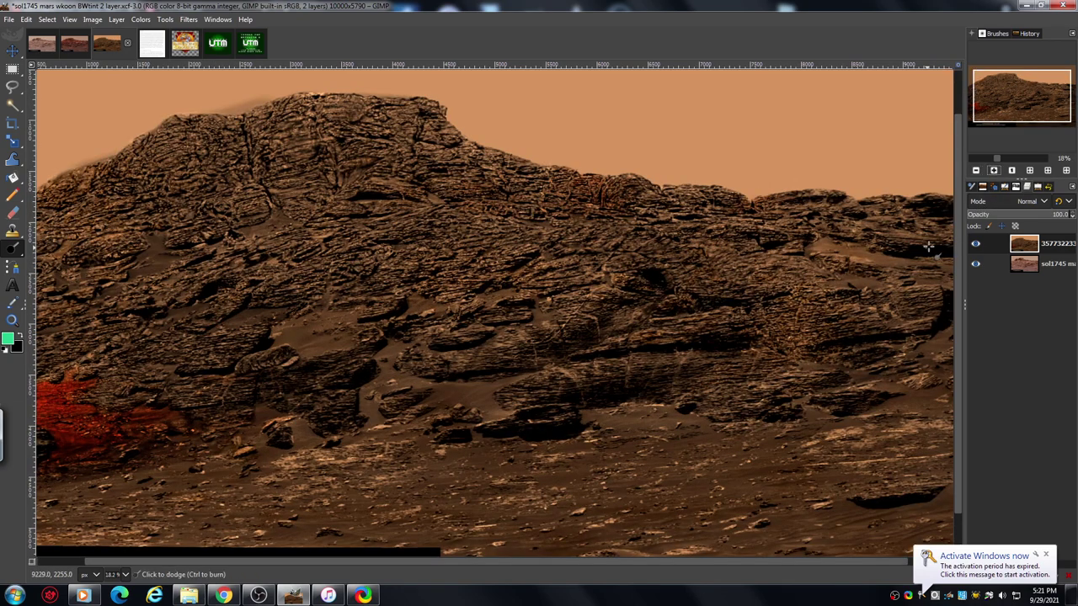
pyautogui.moveTo(961, 299); pyautogui.dragTo(957, 266)
pyautogui.click(995, 170)
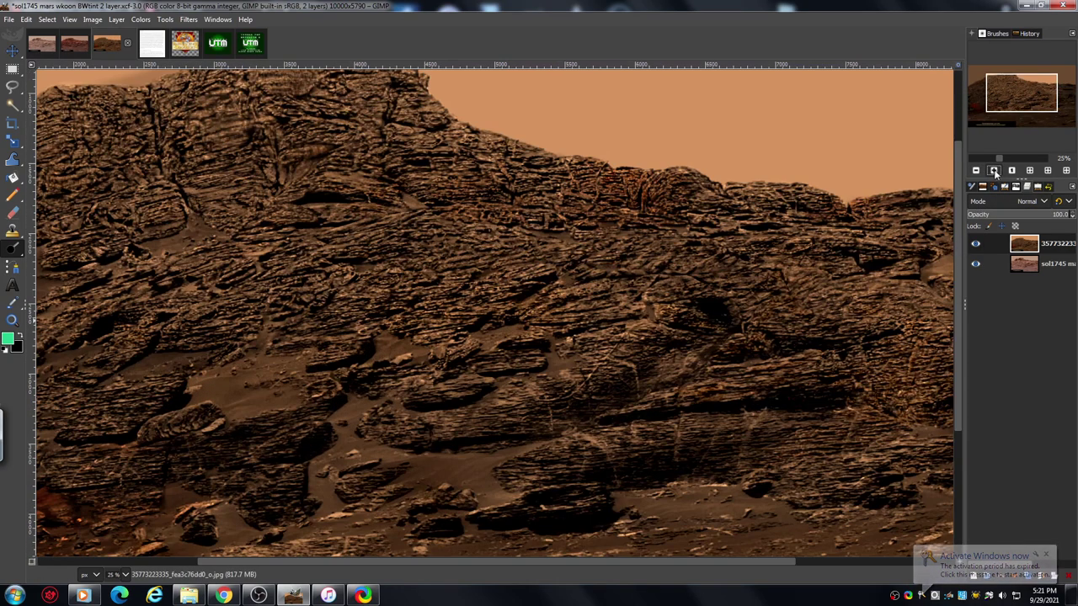
pyautogui.click(995, 170)
pyautogui.moveTo(1025, 96); pyautogui.dragTo(1000, 88)
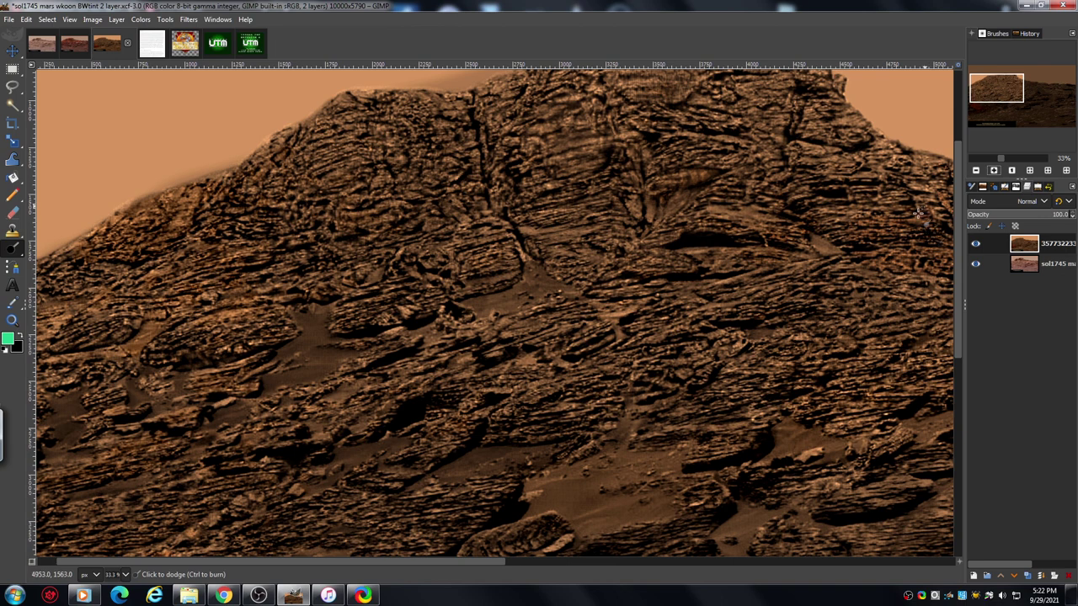
# - Zoom out to 18.2% to show the whole image with its caption
pyautogui.click(977, 170)
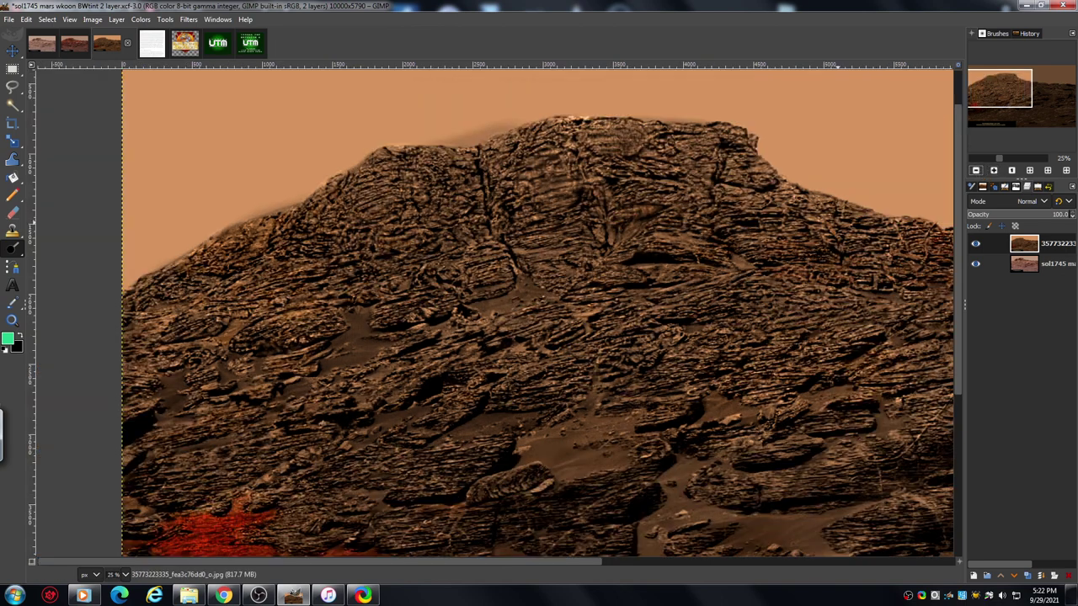
pyautogui.moveTo(999, 98); pyautogui.dragTo(1012, 108)
pyautogui.click(977, 170)
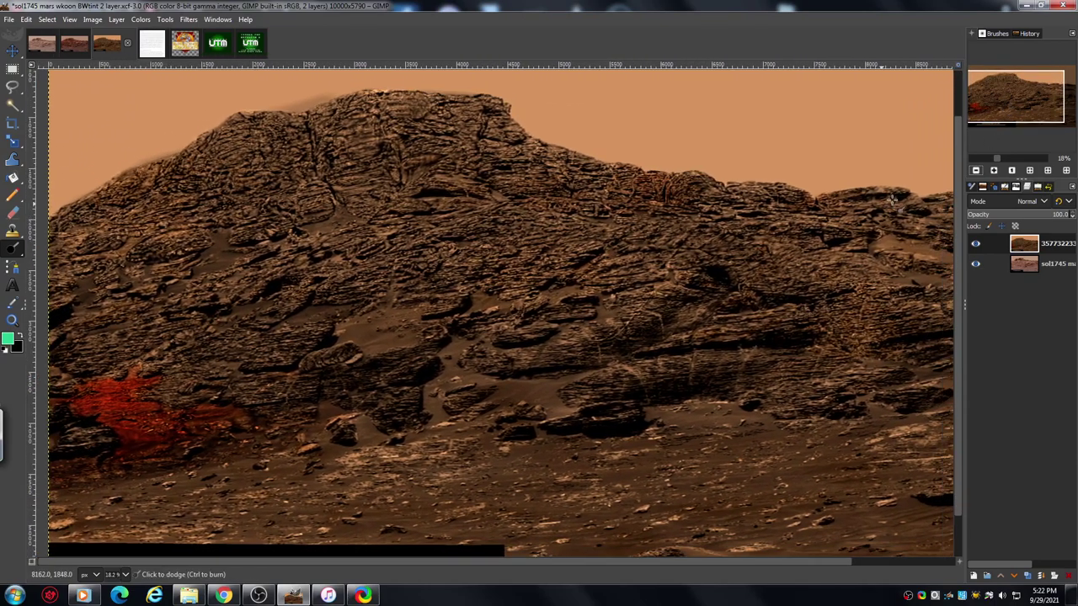
pyautogui.click(976, 171)
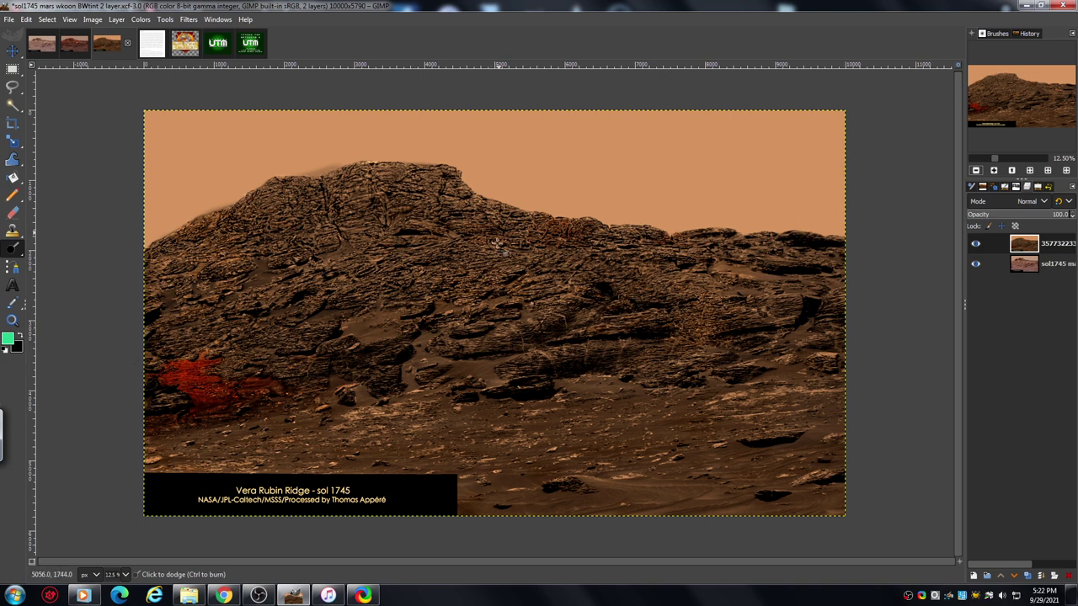
# - Hide the enhanced layer to reveal the original photo, then switch to the UTM end-card image
pyautogui.click(976, 244)
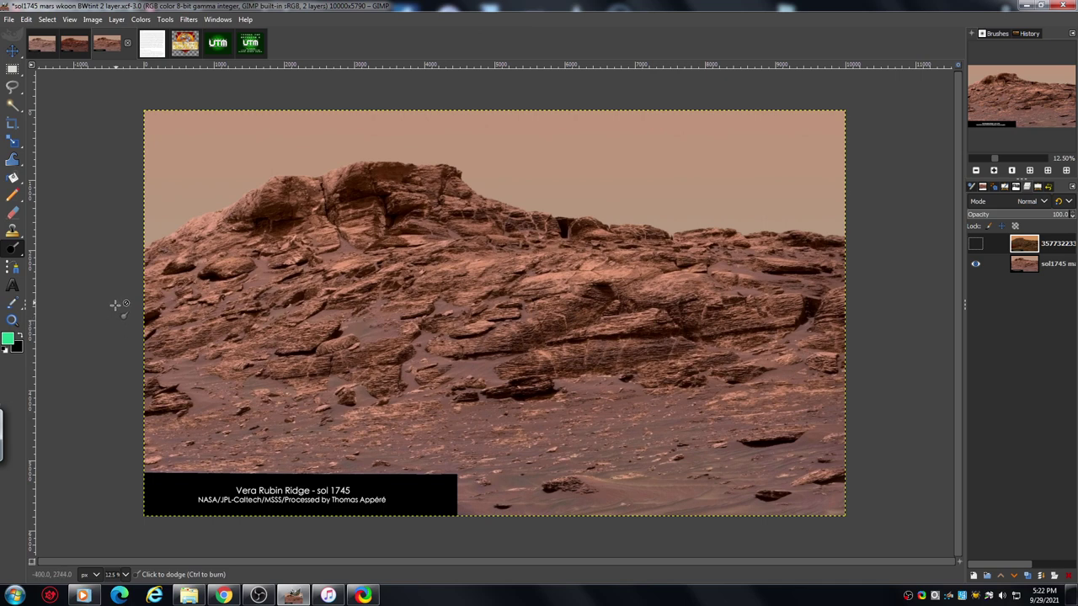
pyautogui.click(245, 52)
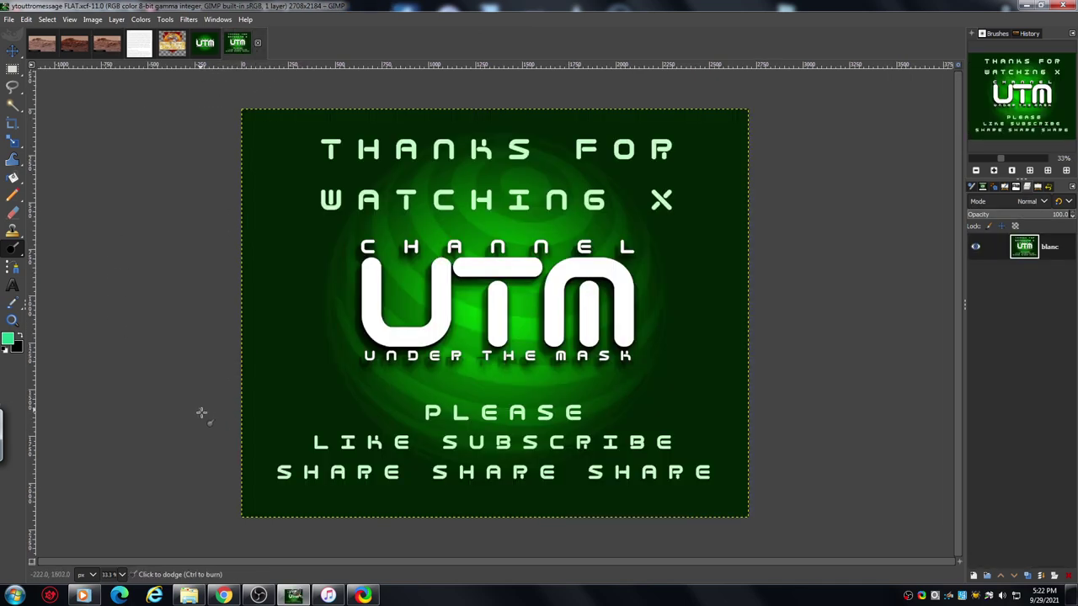